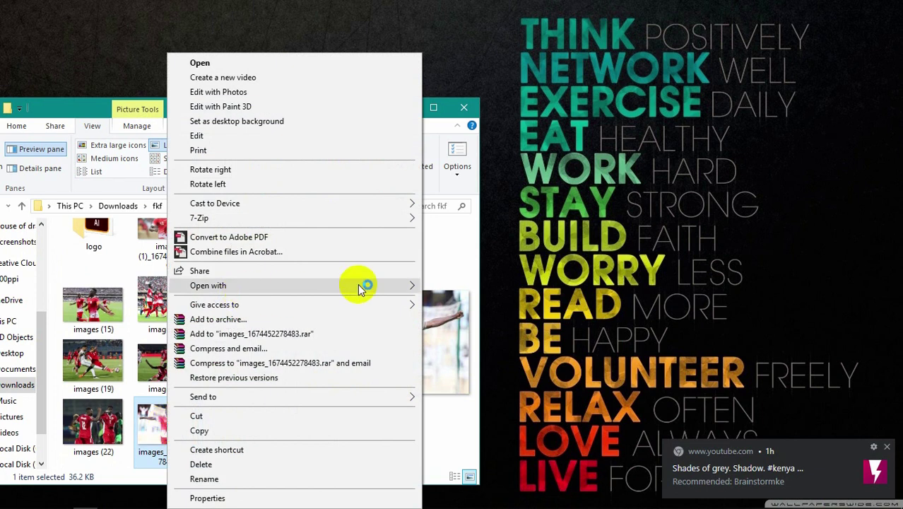
mouse_move(395, 286)
click(452, 293)
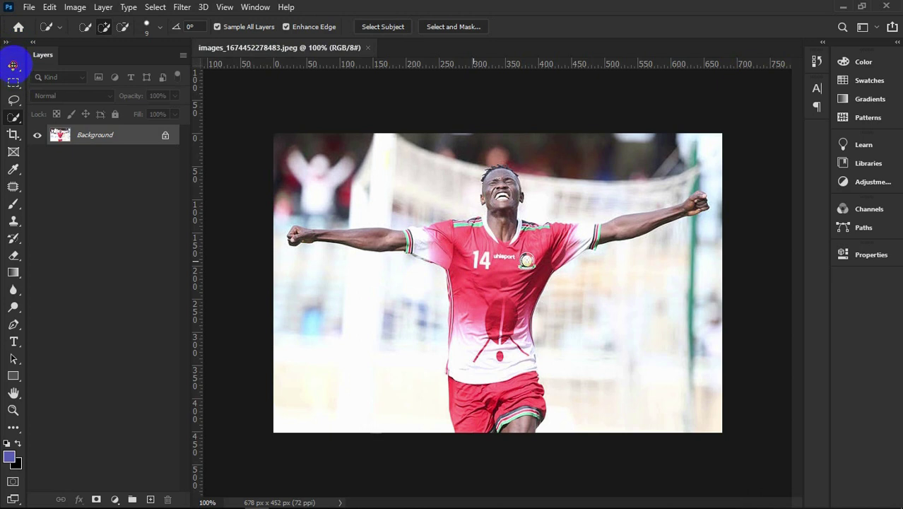
mouse_move(289, 272)
mouse_down()
mouse_move(356, 226)
mouse_move(466, 240)
mouse_up()
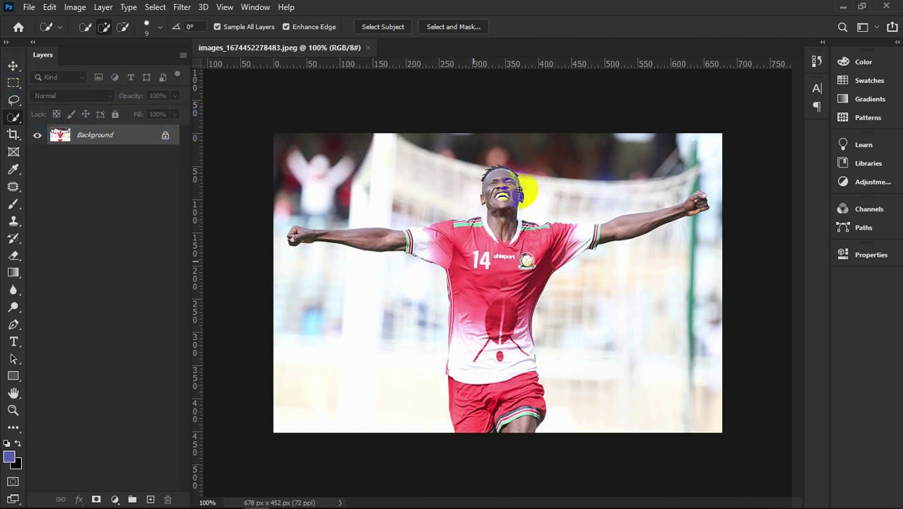
- Select the football player automatically with the Quick Selection tool's Select Subject option
click(13, 67)
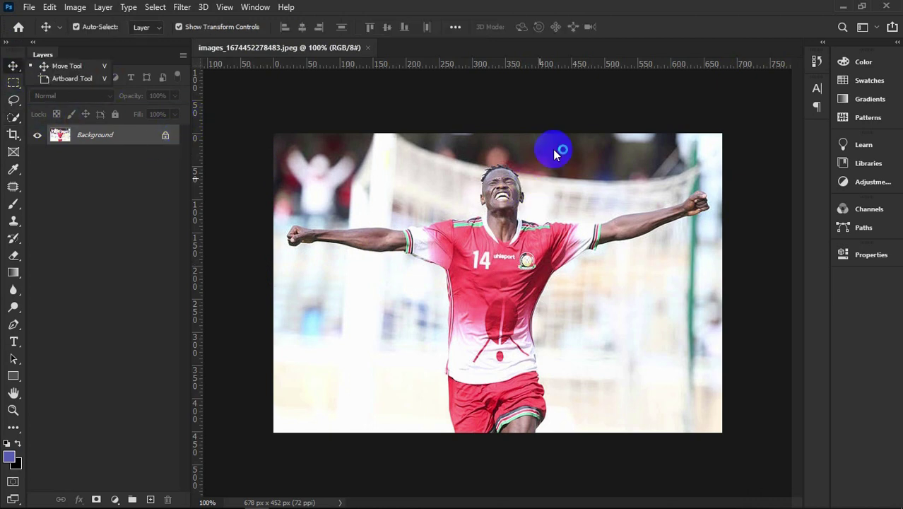
click(14, 117)
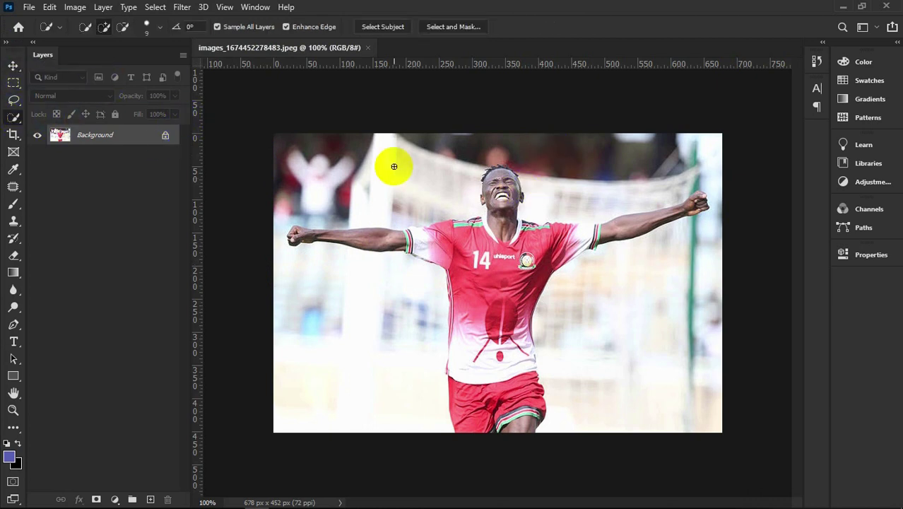
click(383, 28)
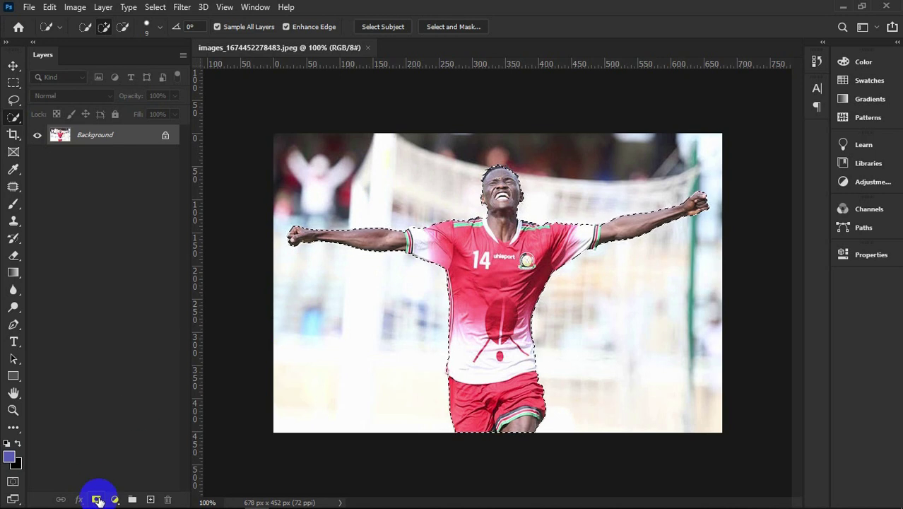
- Unlock the Background layer and add a layer mask from the selection to hide everything around the player
click(164, 138)
click(96, 499)
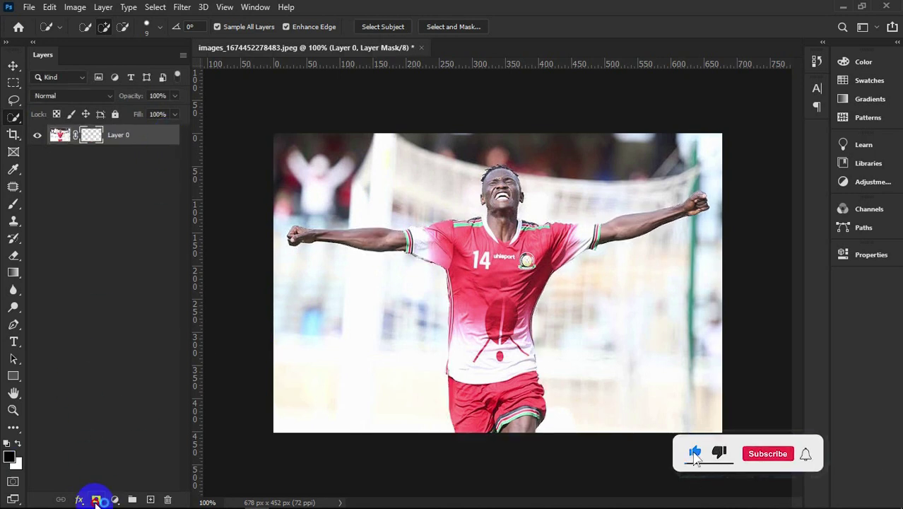
click(13, 65)
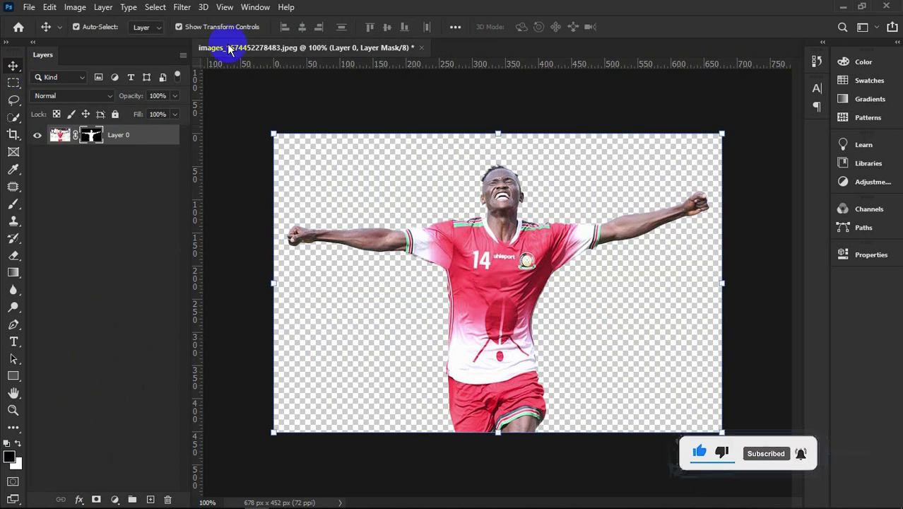
- Apply a Brightness/Contrast adjustment to the player layer with brightness 24 and contrast 37
click(73, 8)
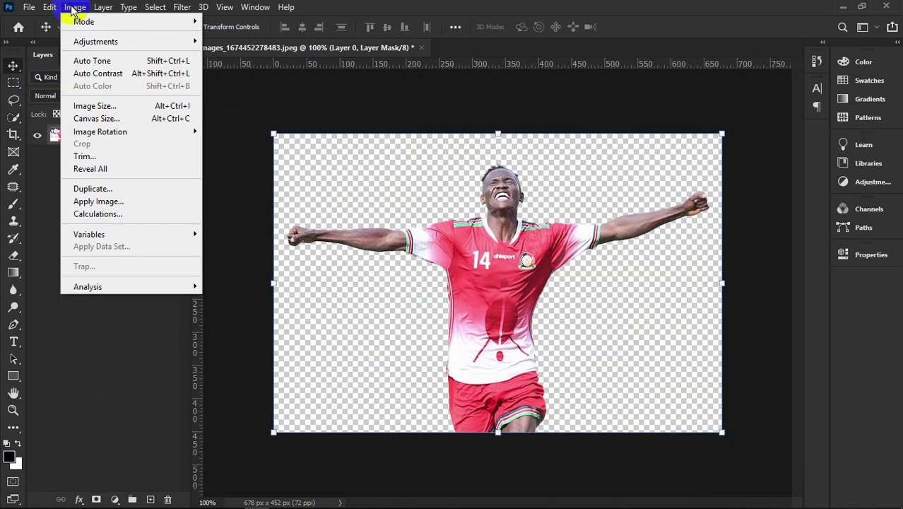
mouse_move(119, 40)
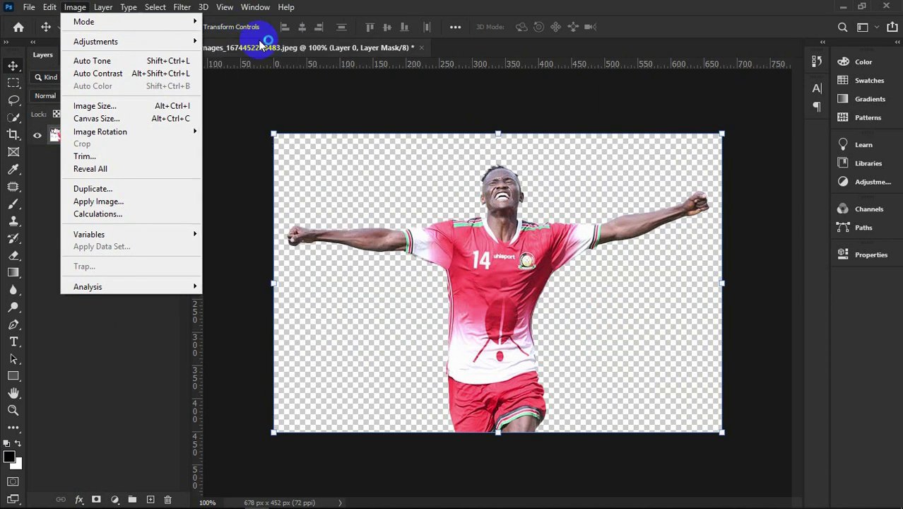
mouse_move(186, 39)
click(230, 41)
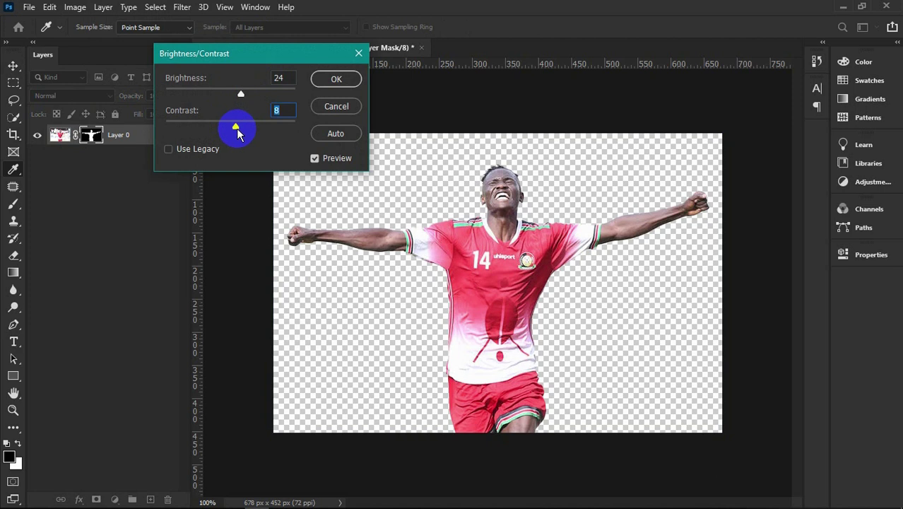
drag(236, 129, 246, 134)
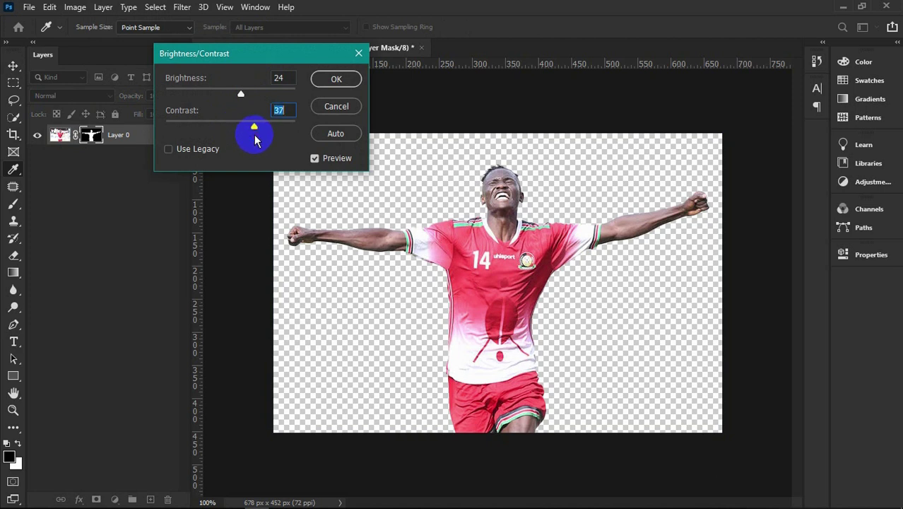
click(332, 80)
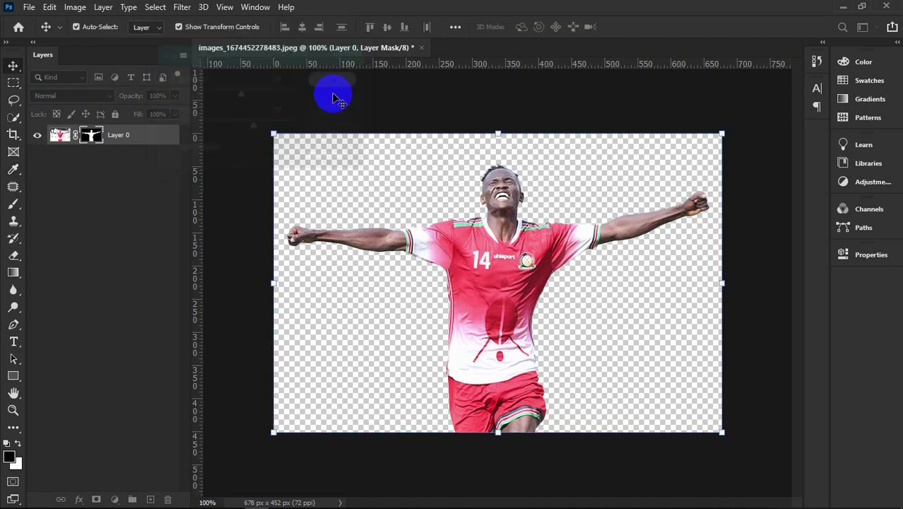
click(351, 91)
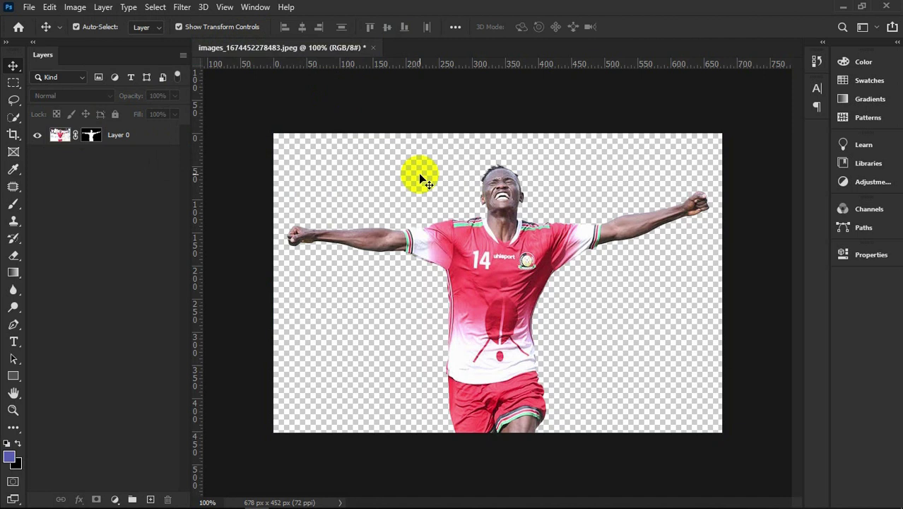
- Export the cutout as a transparent PNG named "player pngg" in the fkf folder
click(29, 7)
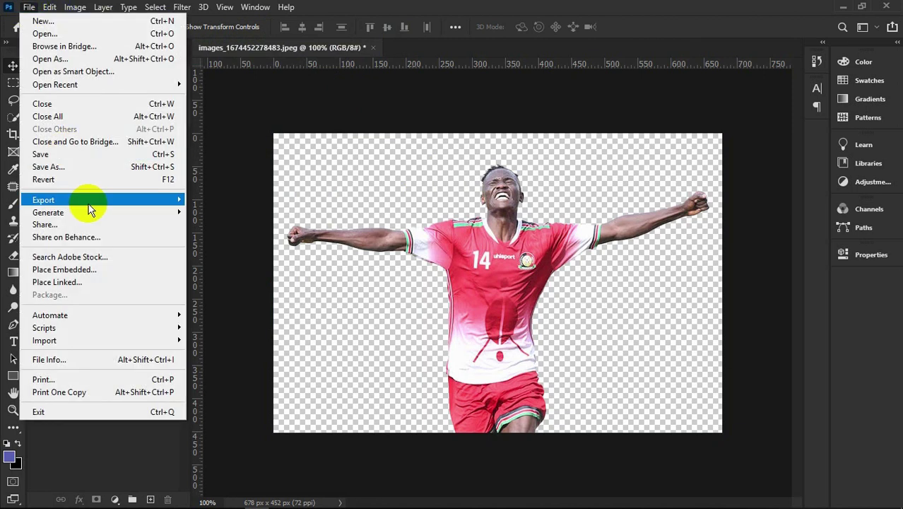
mouse_move(94, 201)
click(216, 210)
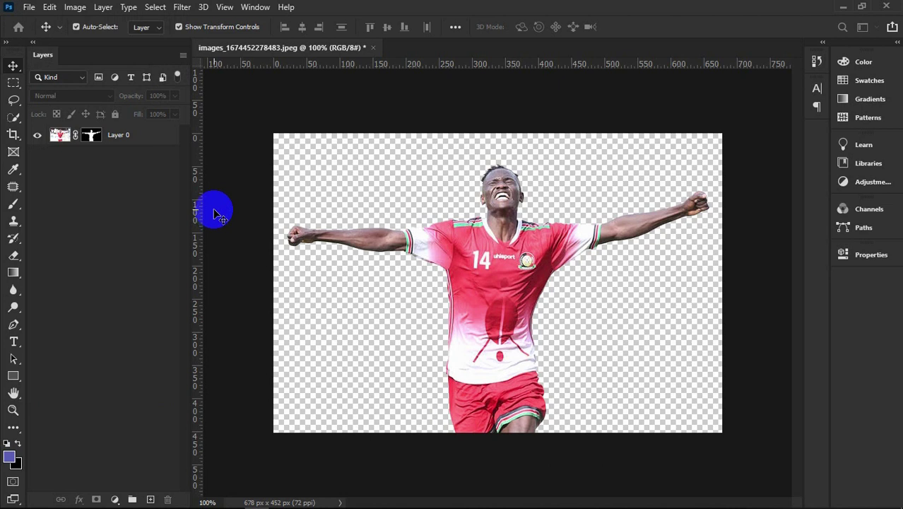
key(ctrl+alt+shift+w)
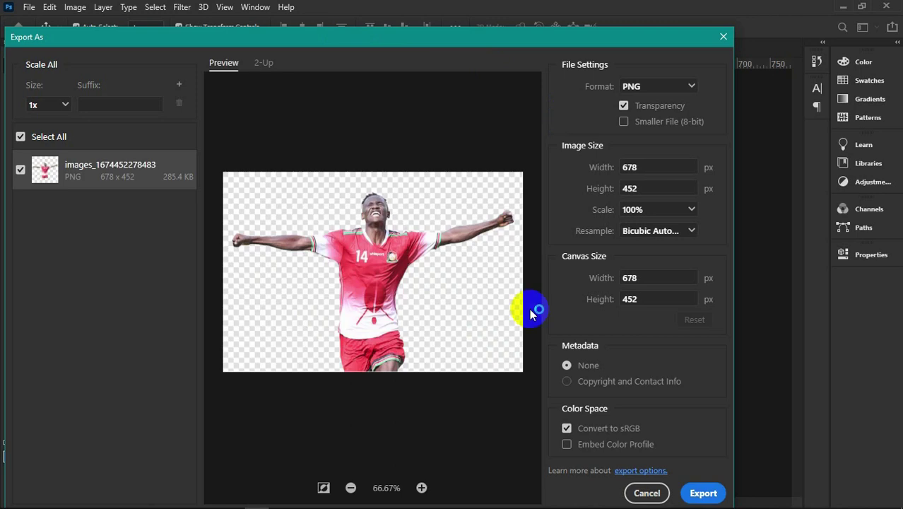
click(703, 492)
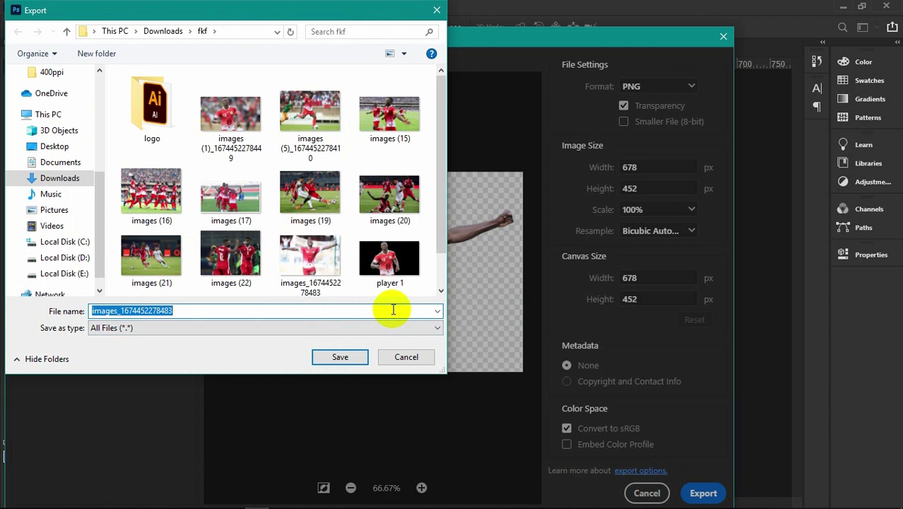
text(player pngg)
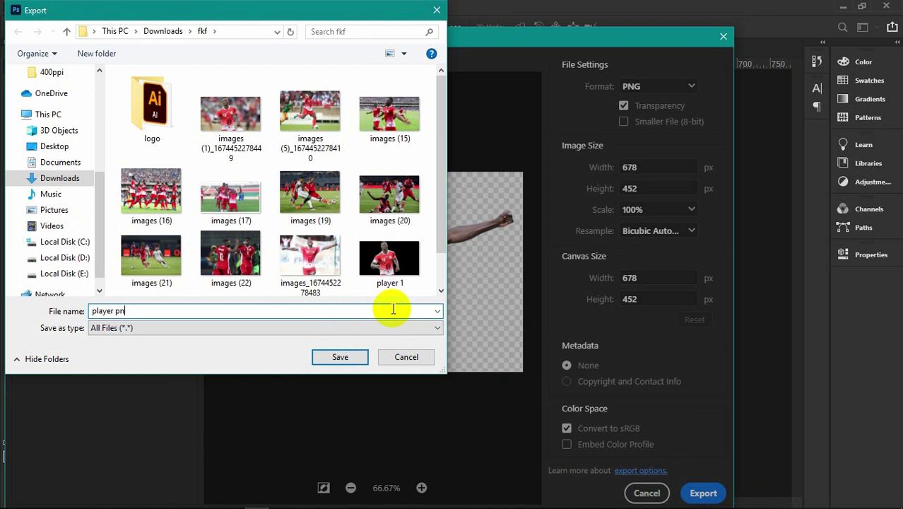
click(346, 358)
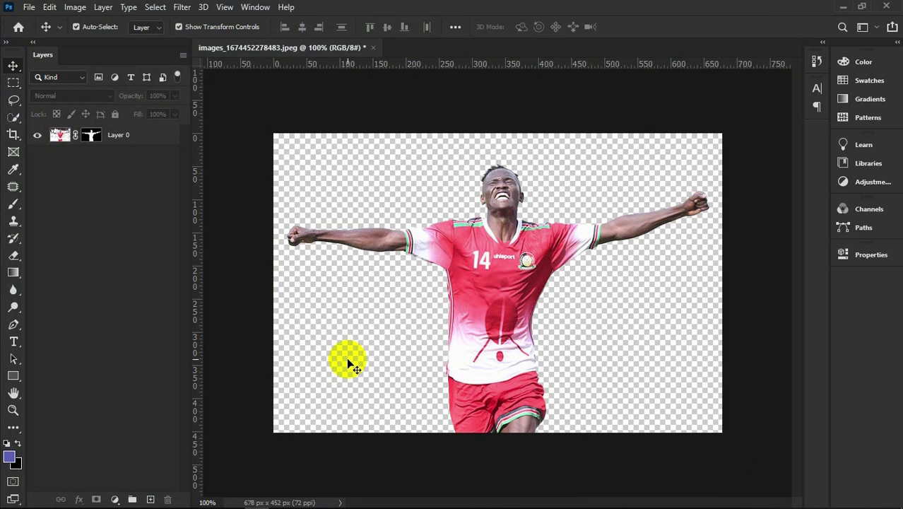
- Switch to Illustrator and place the player pngg image from the fkf folder into the Untitled-1 fkf document
click(844, 8)
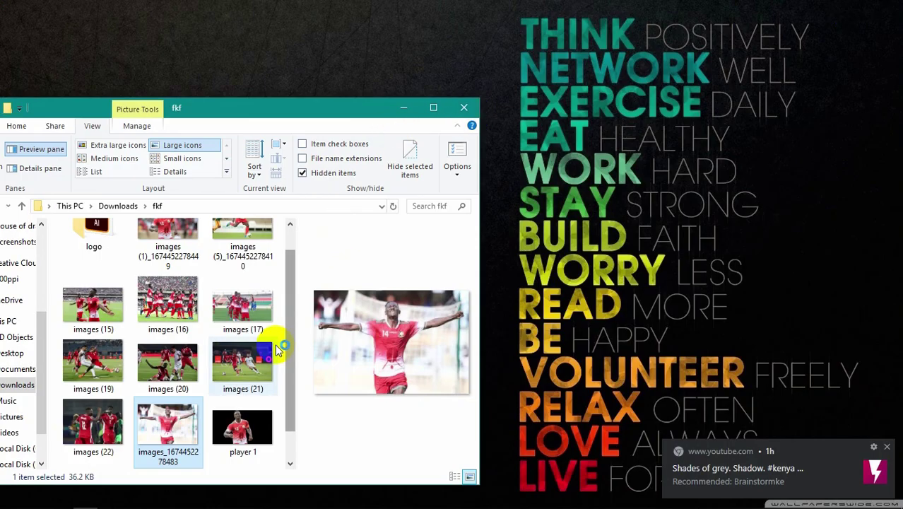
click(403, 108)
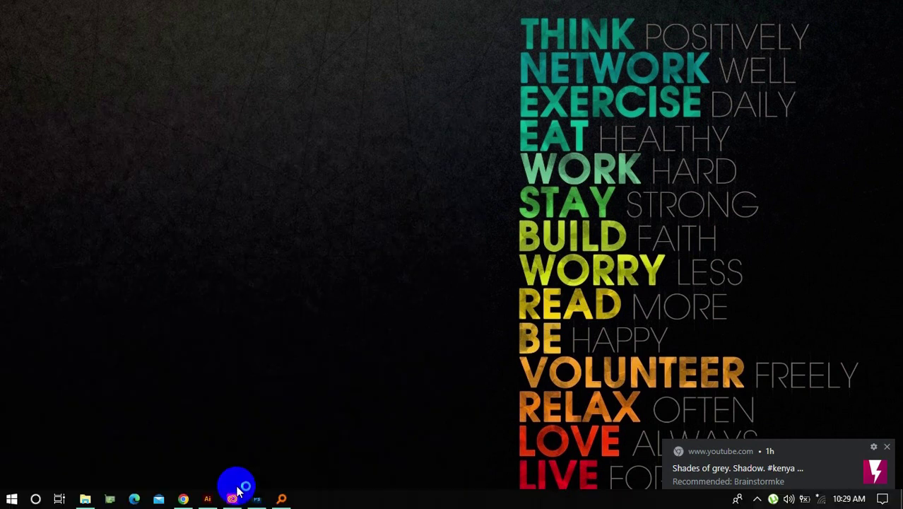
click(208, 496)
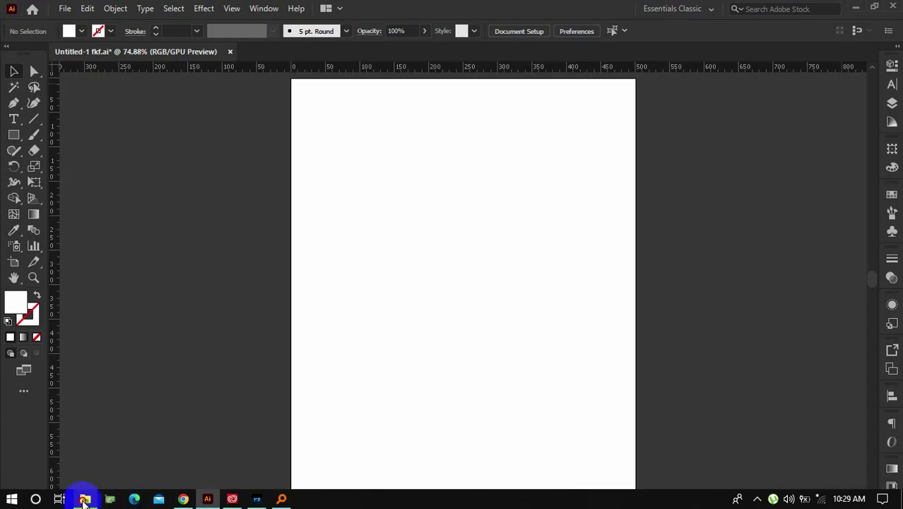
click(85, 497)
click(284, 404)
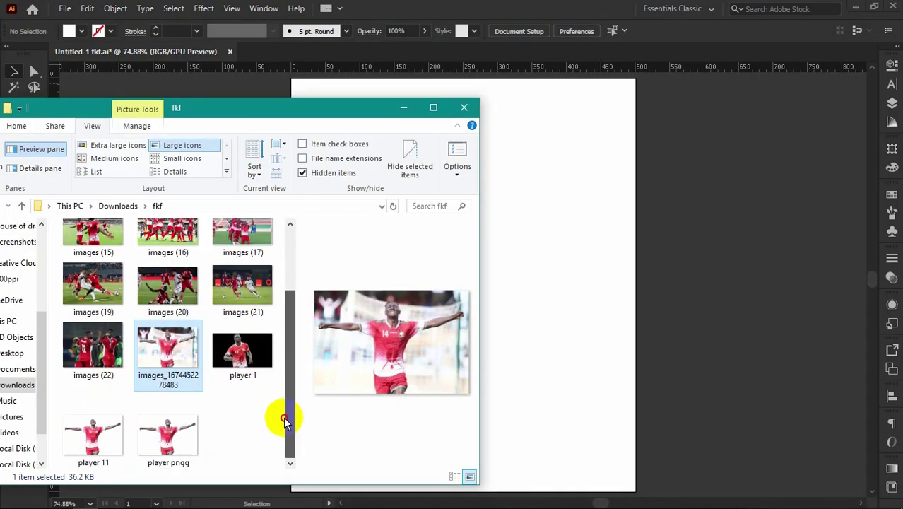
click(194, 421)
drag(402, 347, 594, 257)
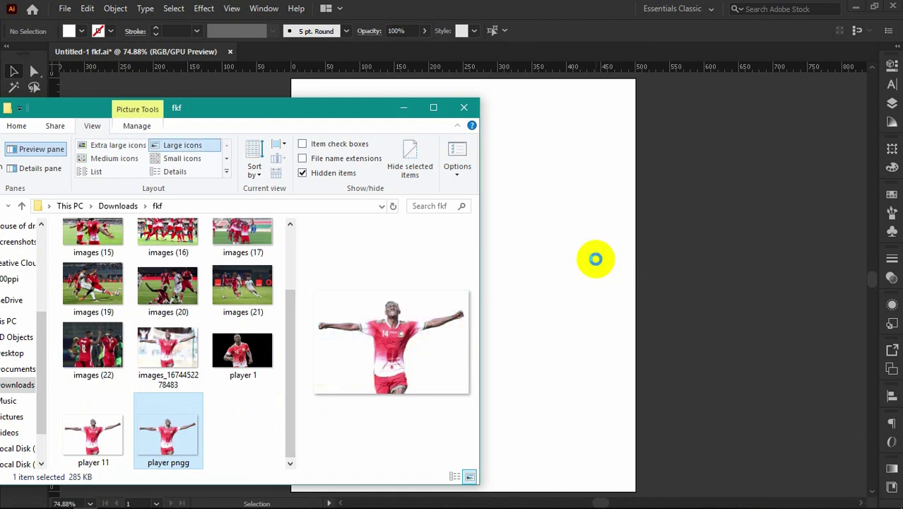
click(403, 108)
- Move the placed player image off the artboard into the empty space to its left and deselect it
key(z)
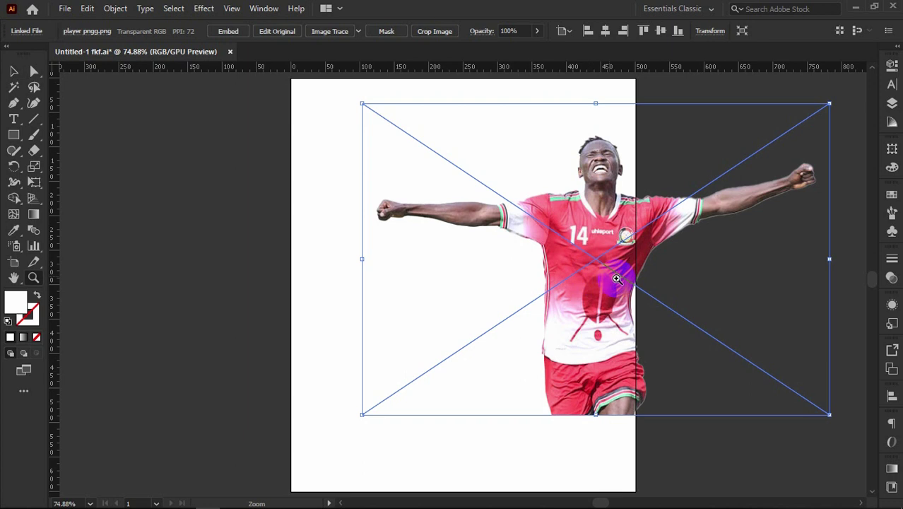
drag(621, 286, 550, 268)
drag(648, 317, 621, 304)
drag(651, 335, 743, 371)
click(14, 73)
click(364, 179)
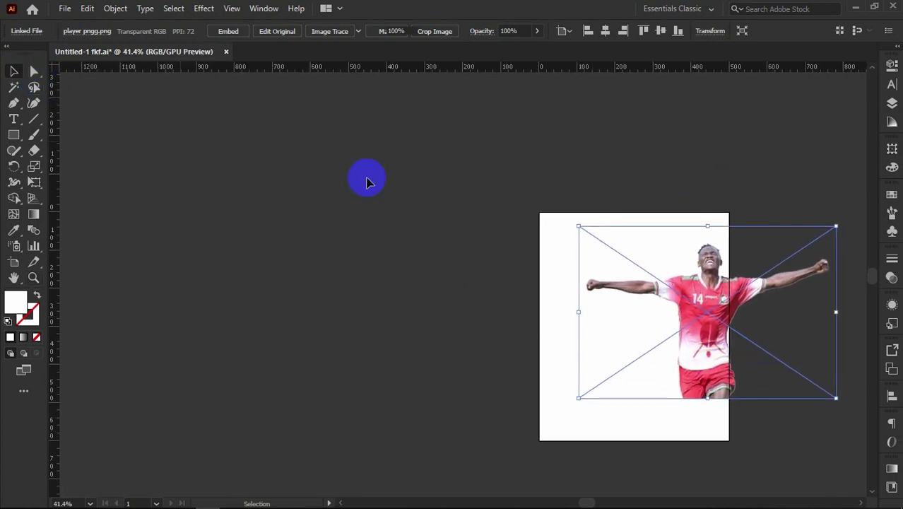
drag(791, 307, 530, 313)
click(484, 214)
key(z)
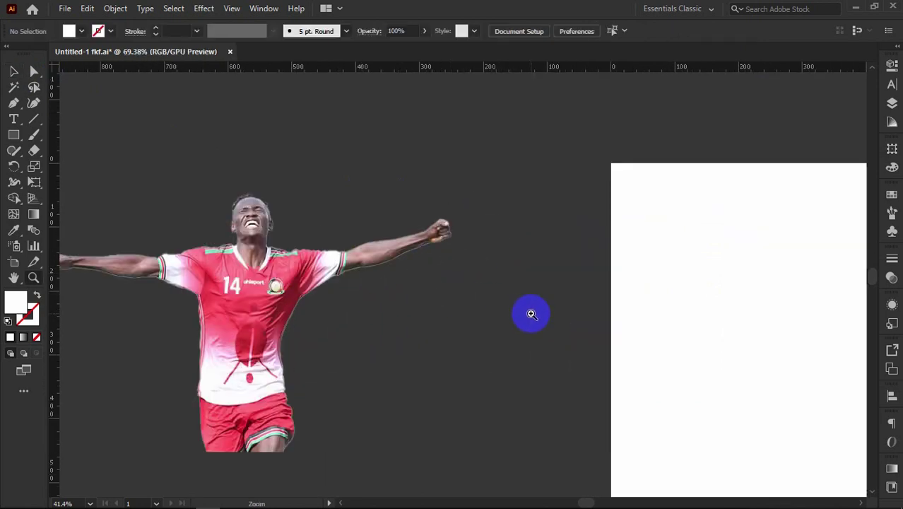
key(space)
drag(464, 307, 562, 254)
drag(436, 250, 416, 253)
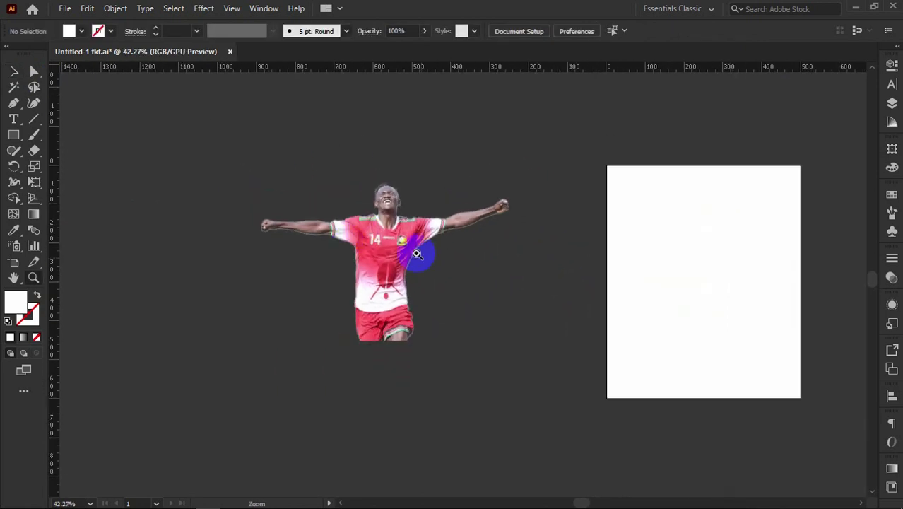
click(12, 70)
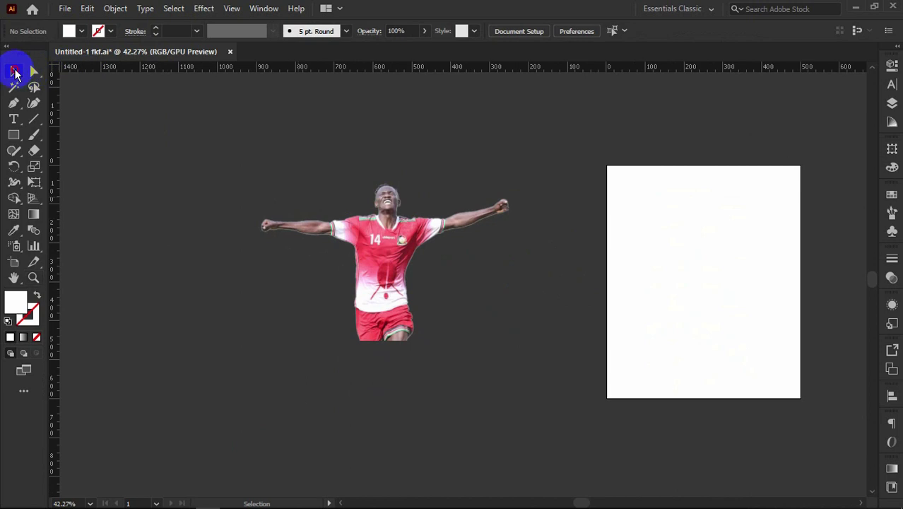
- Open the football-federation-kenya-fkf file from the logo subfolder of fkf in Illustrator
click(85, 499)
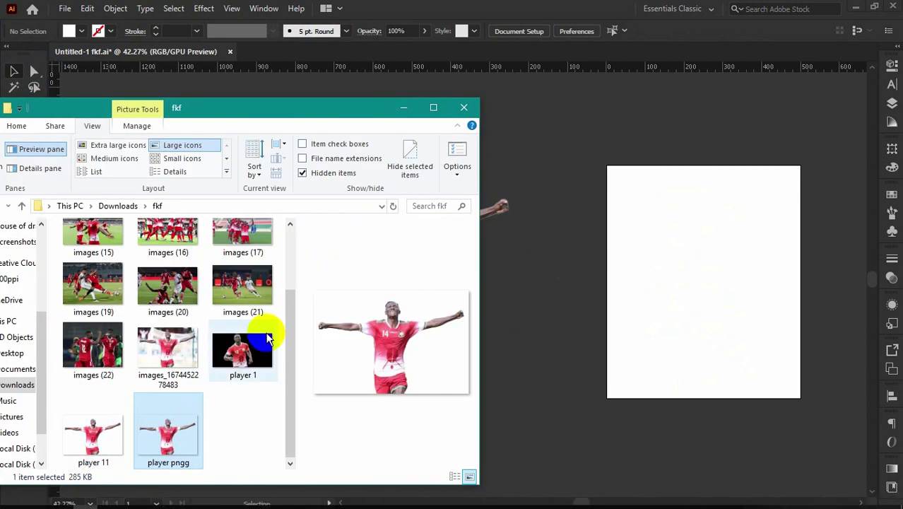
drag(297, 333, 292, 262)
click(113, 276)
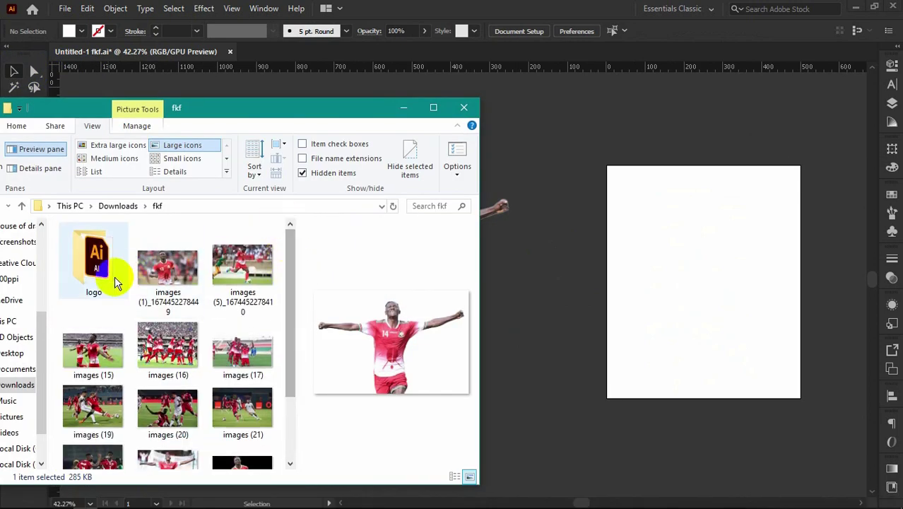
double_click(110, 282)
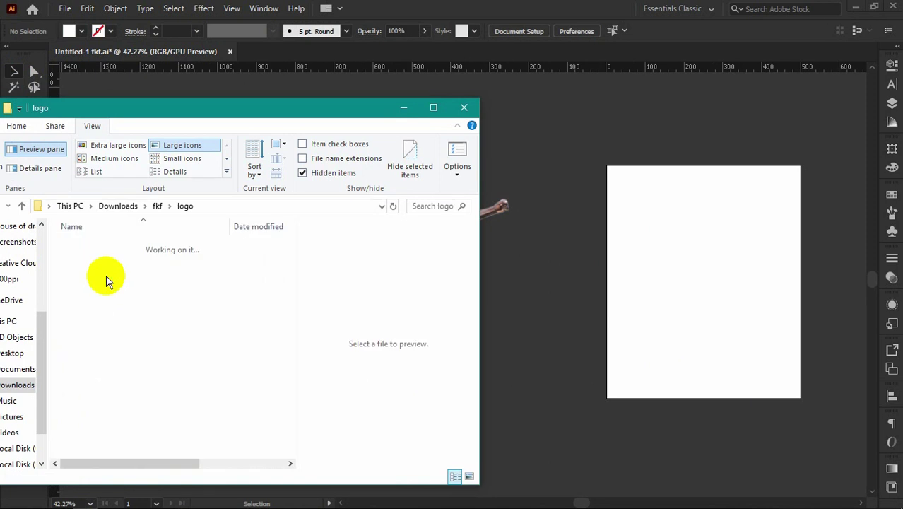
click(94, 253)
click(94, 251)
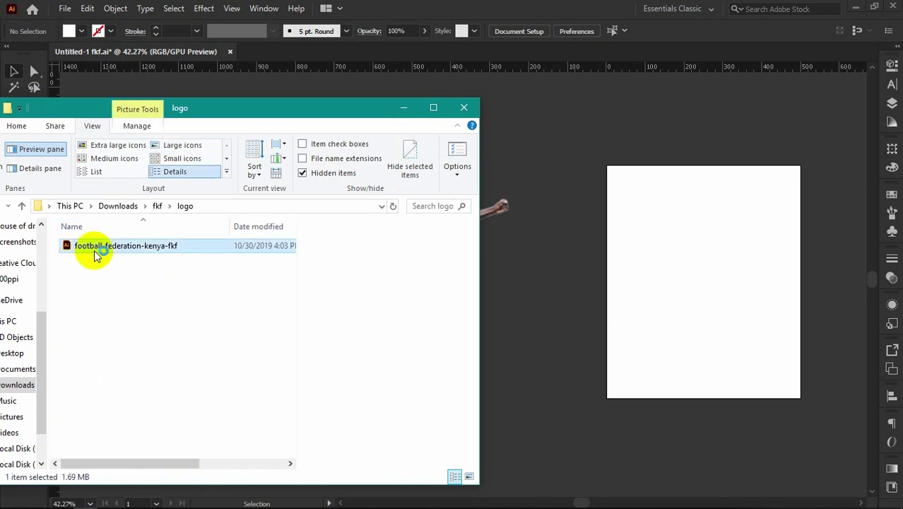
click(139, 307)
click(130, 248)
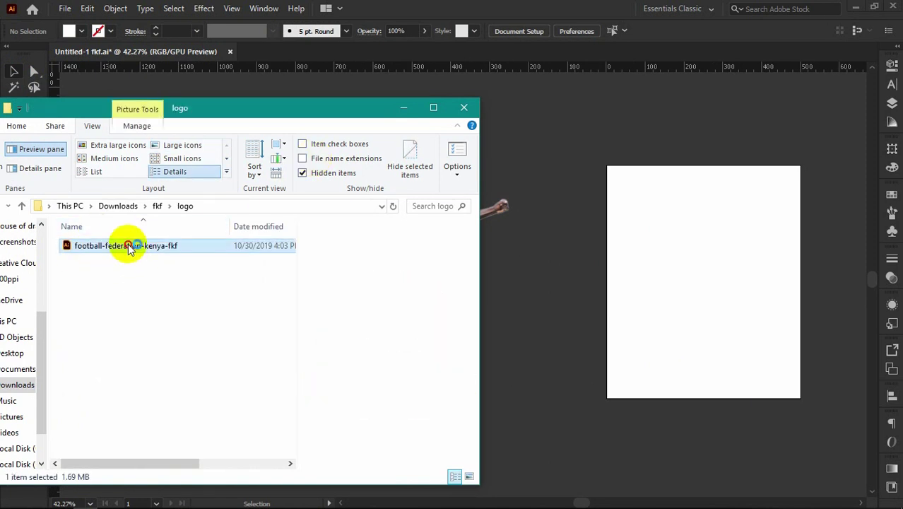
click(401, 109)
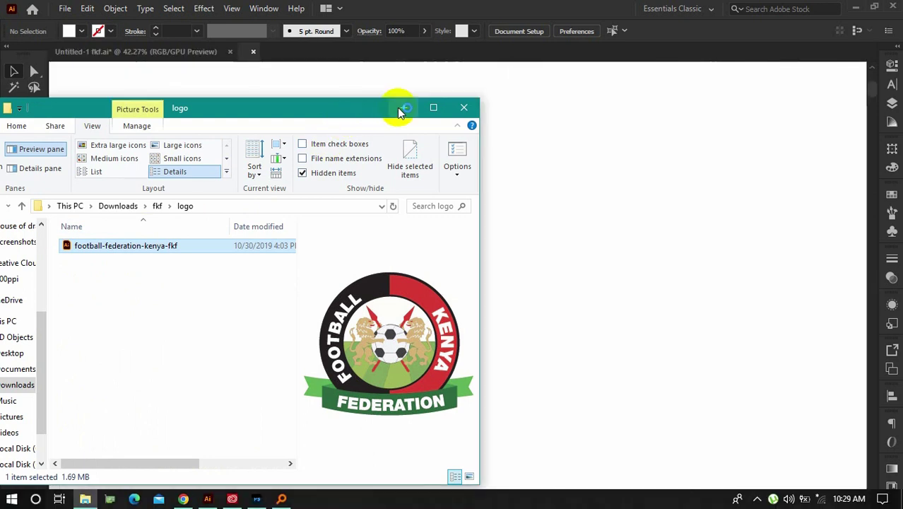
- Show the rulers and place a duplicate of the Football Kenya Federation logo on the empty canvas right of the artboard
click(398, 108)
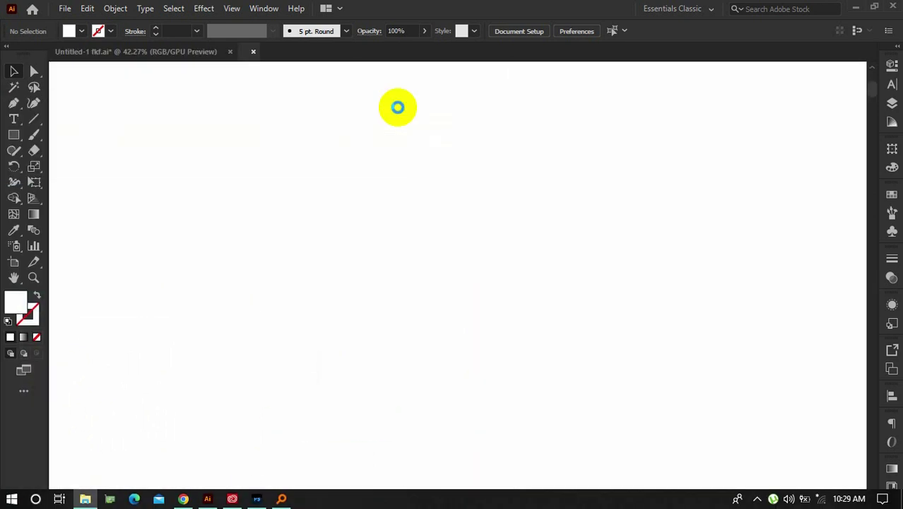
key(z)
drag(516, 311, 494, 335)
drag(497, 385, 406, 277)
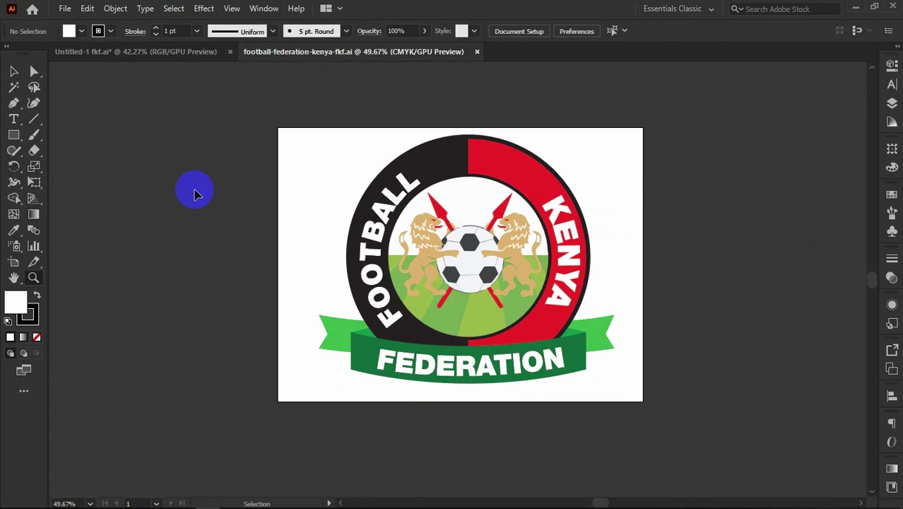
key(ctrl+r)
click(14, 71)
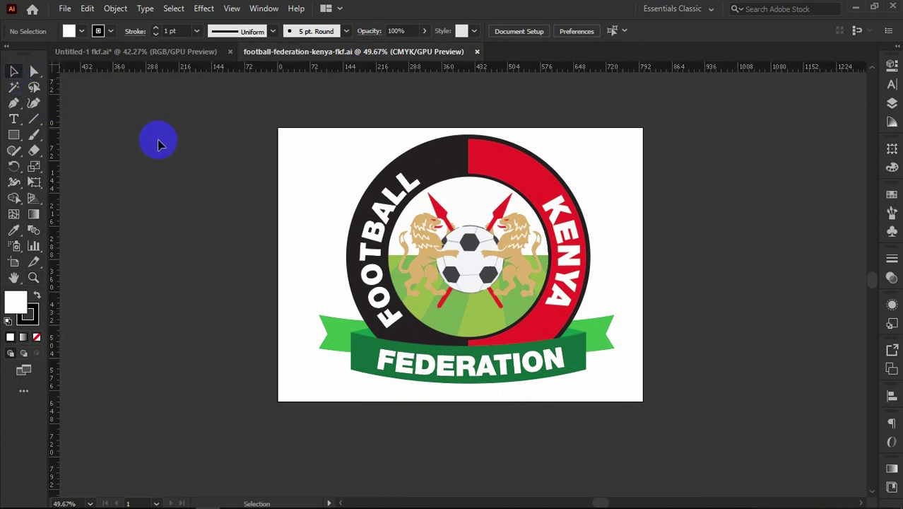
click(378, 203)
drag(394, 237, 797, 223)
- Ungroup the original logo and move its centre emblem with the lions and ball off the artboard to the left
right_click(486, 268)
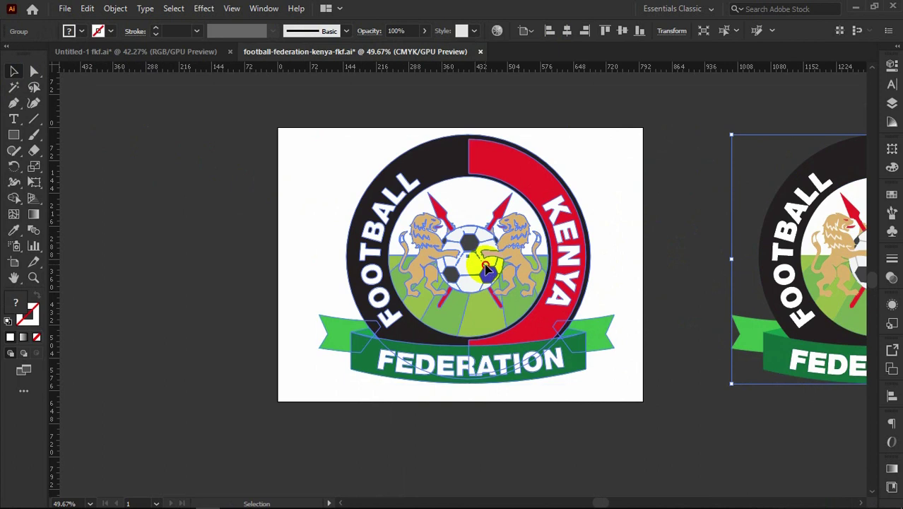
click(529, 375)
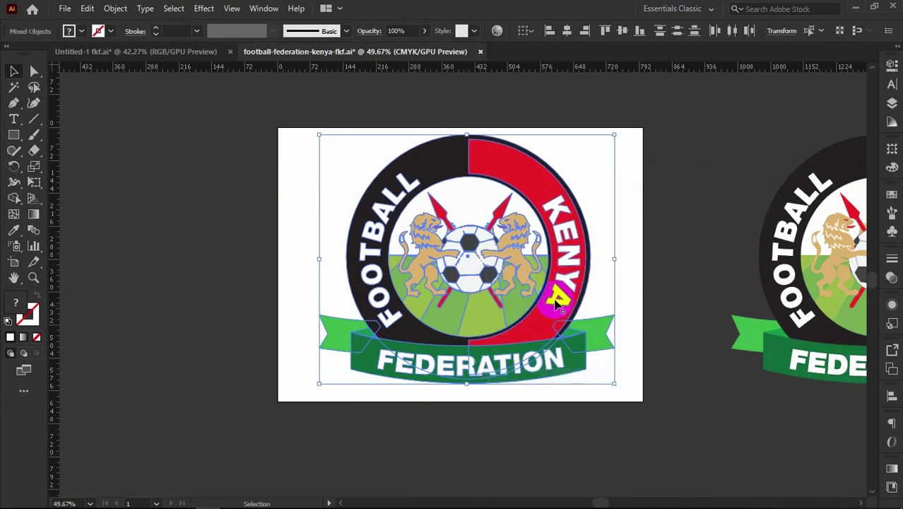
click(602, 290)
click(510, 270)
drag(510, 271, 78, 263)
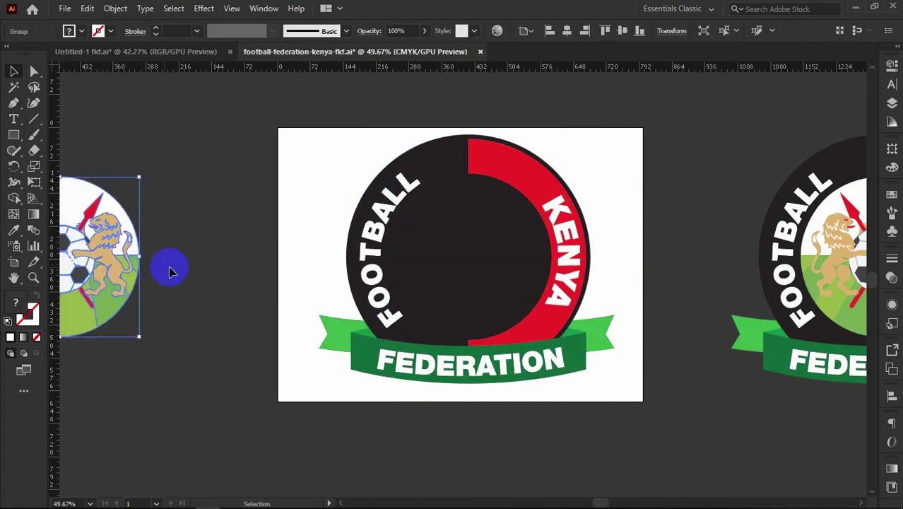
- Draw a white circle about 350 pt in diameter over the emptied centre of the logo
click(332, 229)
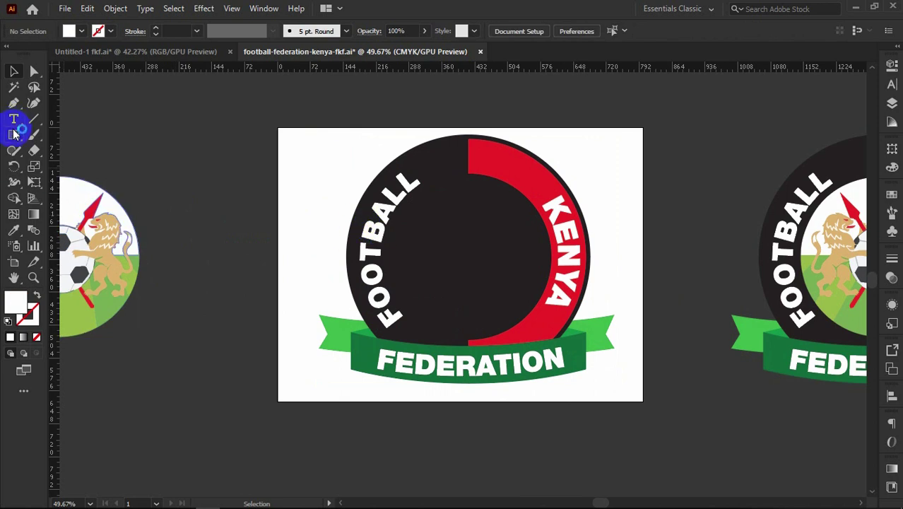
drag(14, 134, 53, 165)
drag(459, 260, 529, 337)
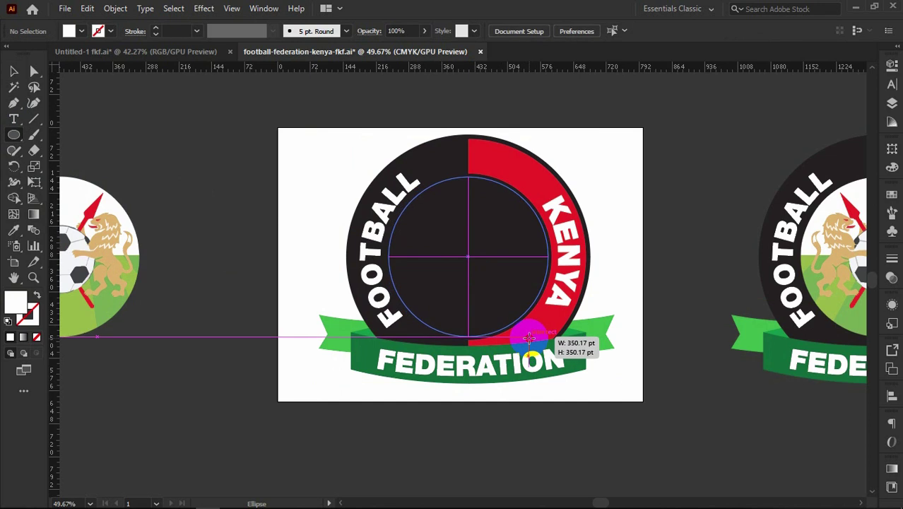
drag(529, 337, 529, 336)
click(13, 71)
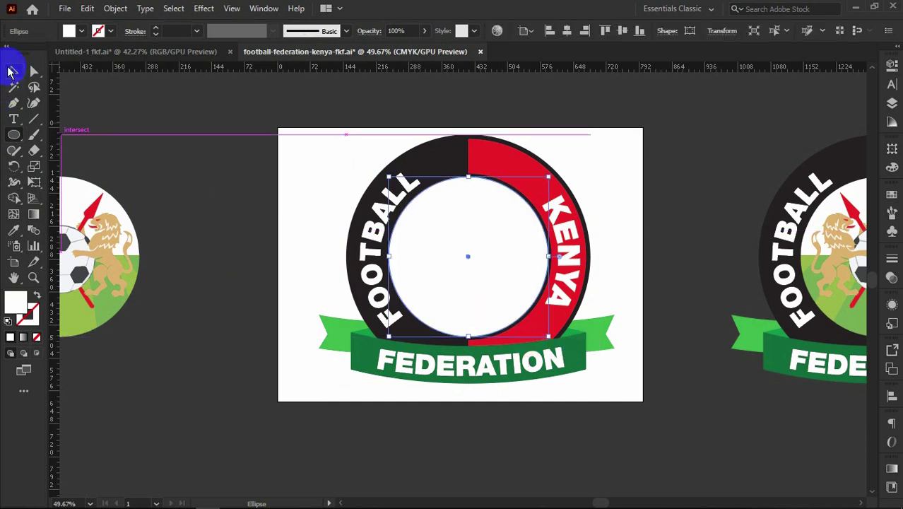
- Select the logo's ring shapes with the white circle and cut out the centre using the Shape Builder tool
click(263, 93)
drag(466, 109, 498, 228)
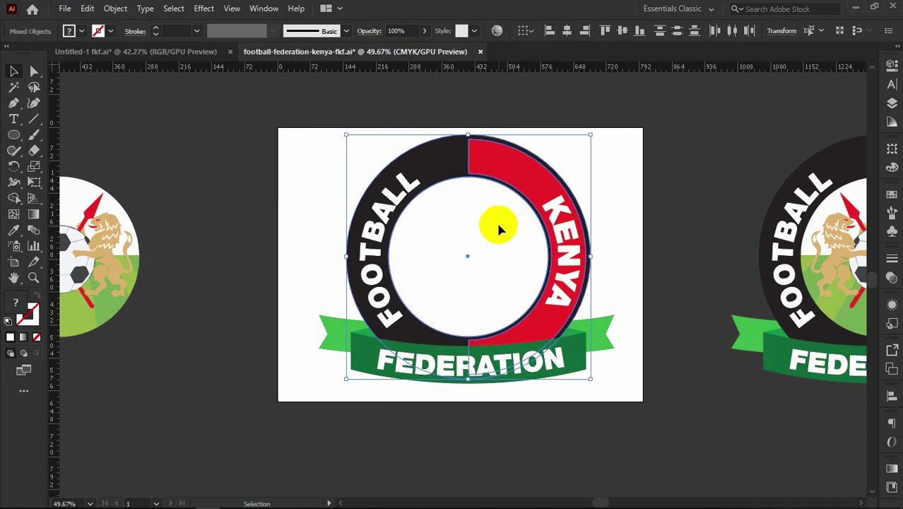
click(13, 198)
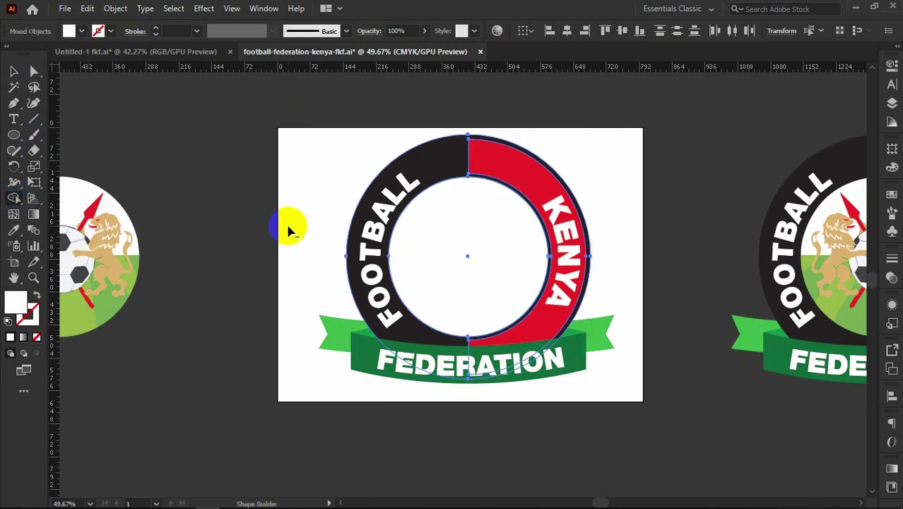
click(480, 237)
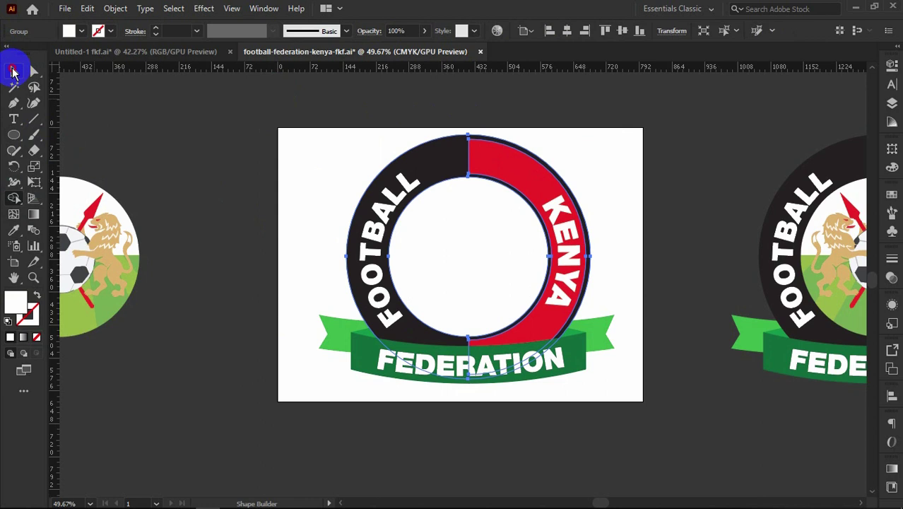
click(12, 70)
click(247, 111)
- Group the hollow ring, its lettering and the green Federation banner into one object
key(ctrl+a)
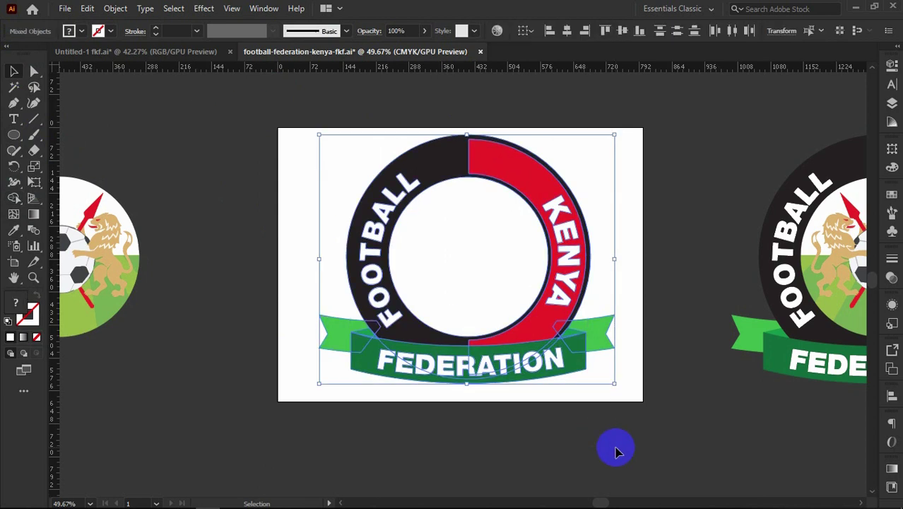
right_click(504, 208)
click(577, 308)
click(659, 207)
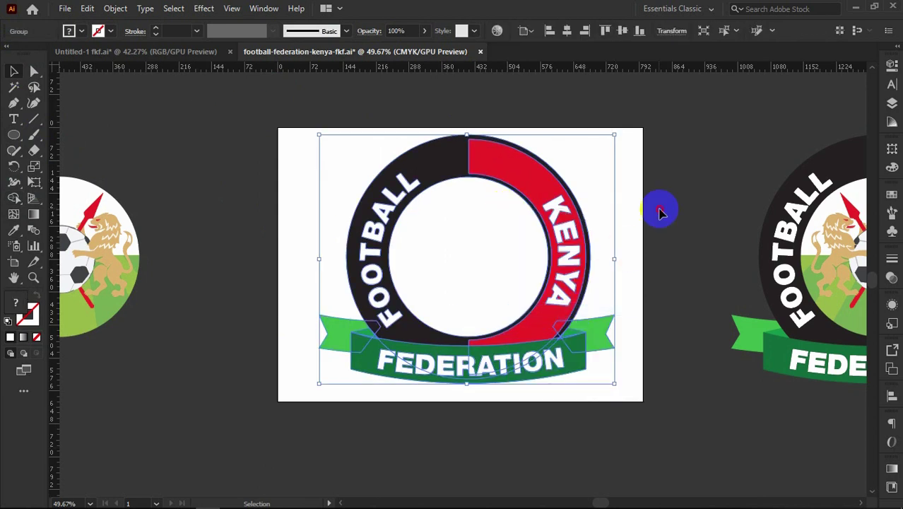
- Move the grouped hollow logo into the Untitled-1 fkf document over the player image and scale it down
drag(559, 261, 392, 242)
drag(568, 293, 136, 263)
key(space)
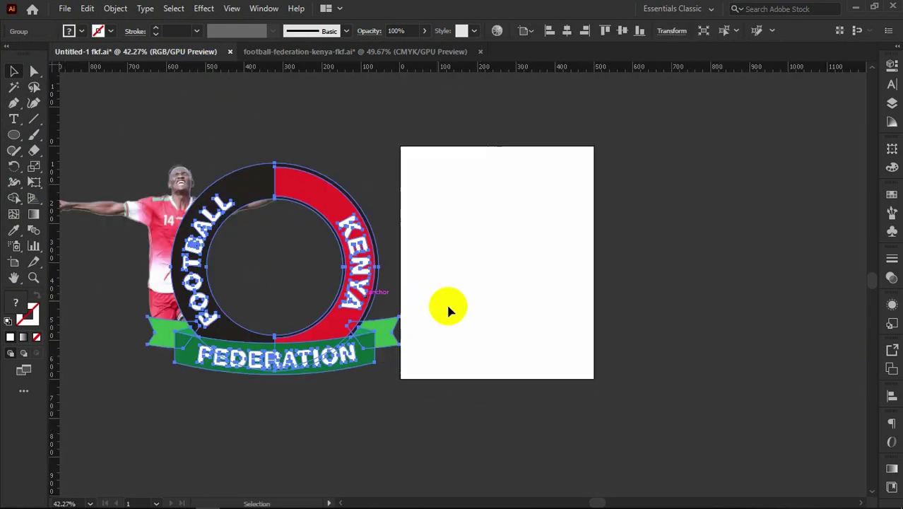
click(473, 281)
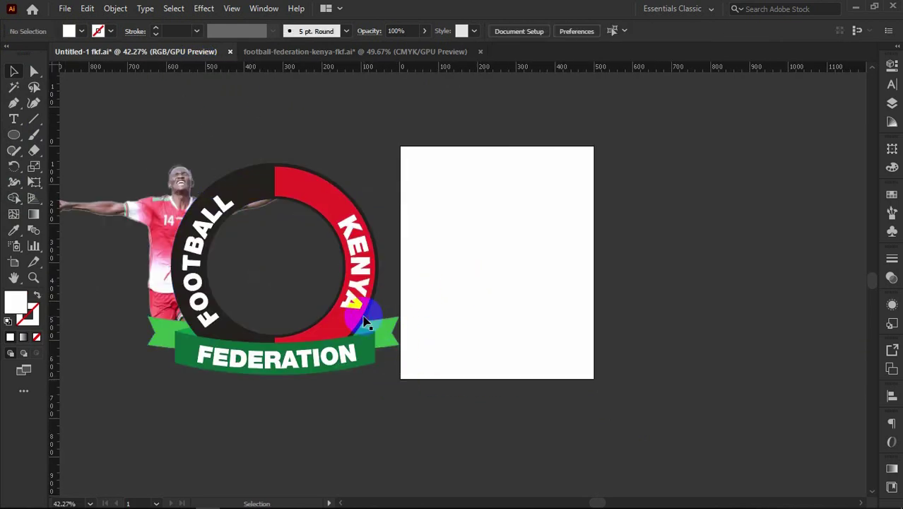
click(370, 336)
drag(384, 368, 298, 309)
- Place the images (17) photo from the fkf folder into the Untitled-1 fkf document
scroll(538, 344, left, 5)
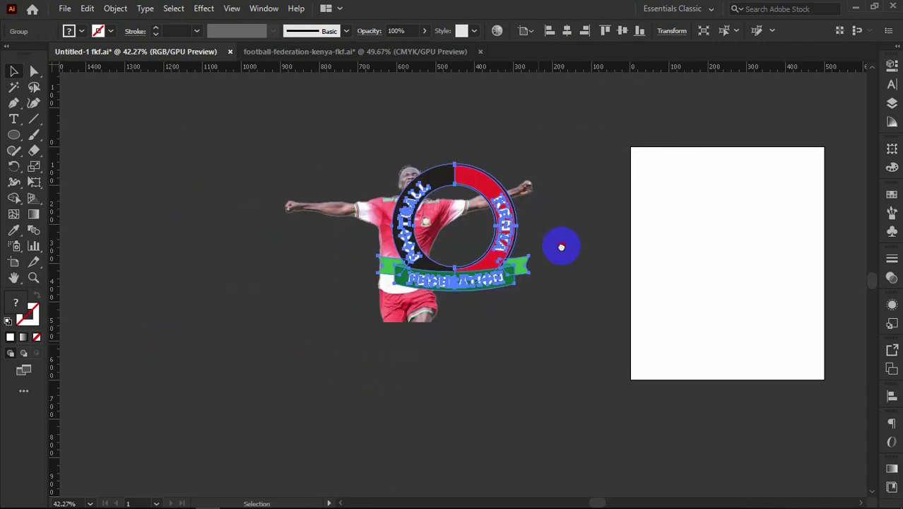
scroll(562, 245, down, 3)
click(306, 214)
drag(306, 215, 353, 278)
drag(293, 249, 316, 256)
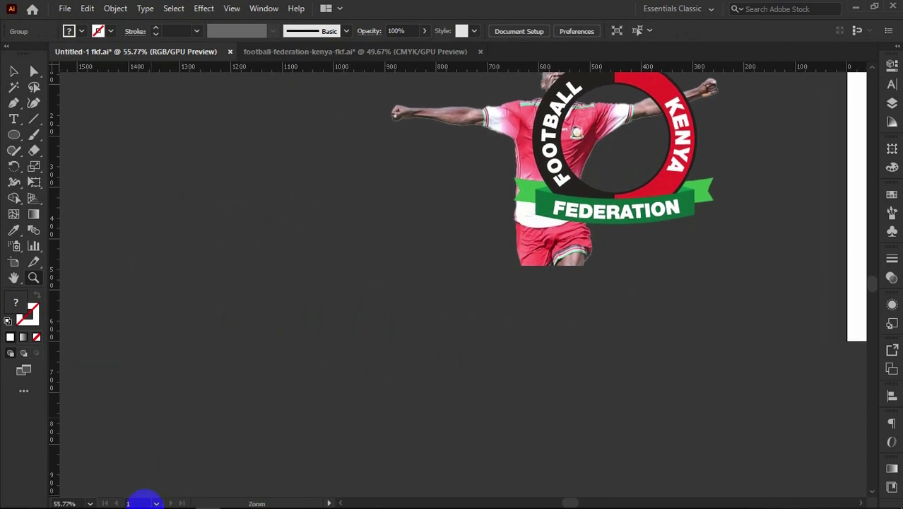
mouse_move(134, 497)
click(99, 500)
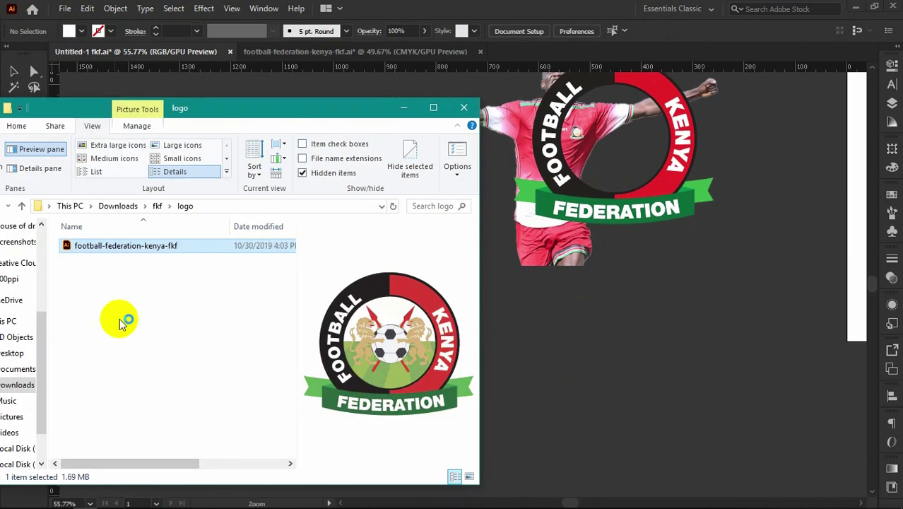
drag(187, 113, 383, 98)
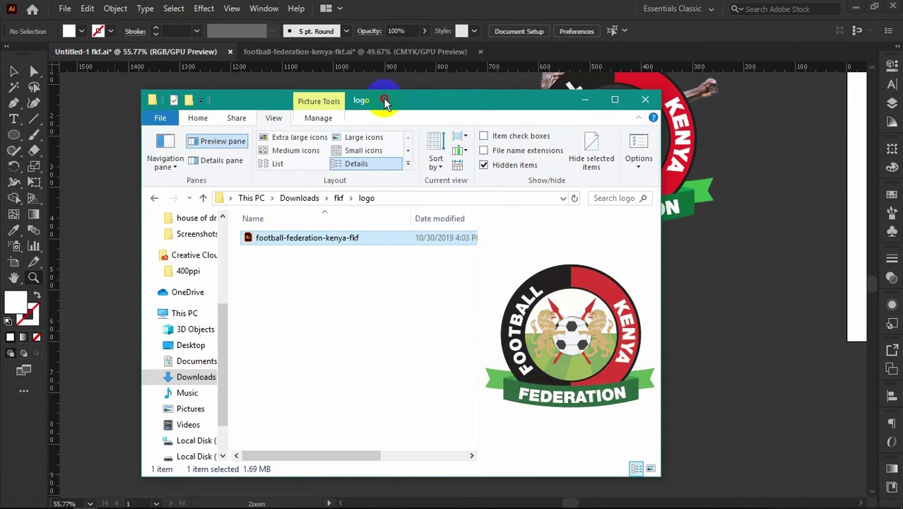
click(339, 199)
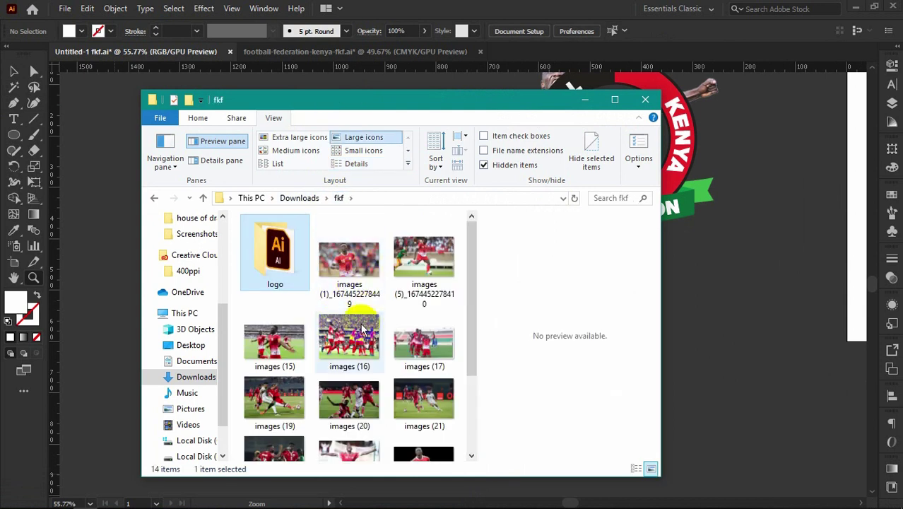
click(407, 338)
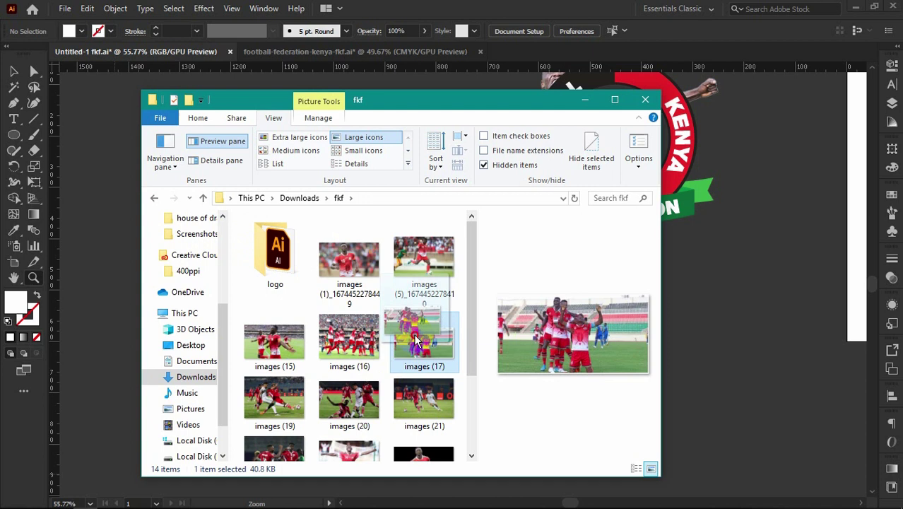
drag(456, 315, 695, 278)
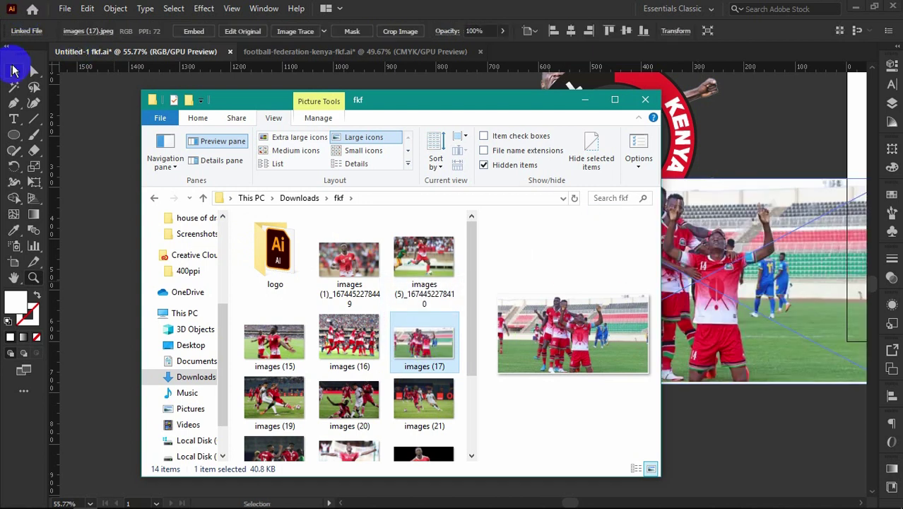
- Move the placed team photo to the empty canvas left of and below the player image
click(14, 71)
drag(586, 267, 464, 295)
key(z)
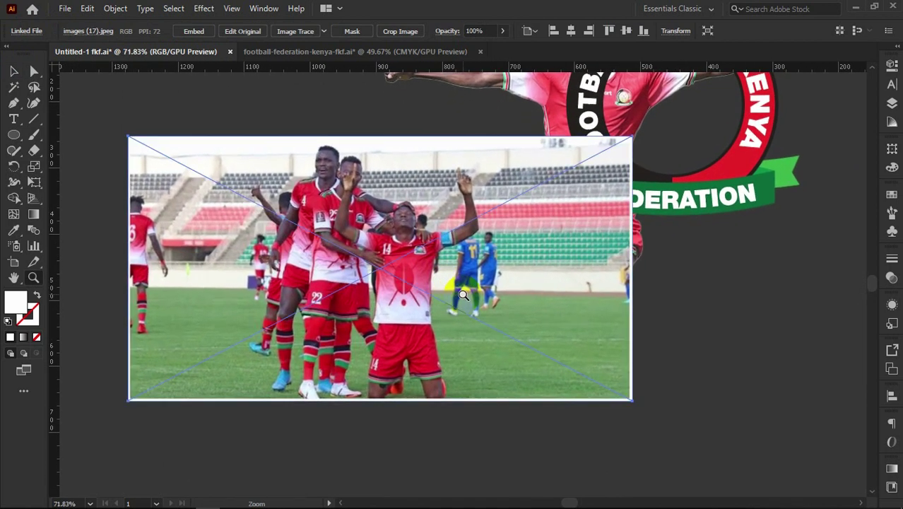
- Draw an upright rectangle over the celebrating players in the team photo and shift it slightly to the left
click(10, 72)
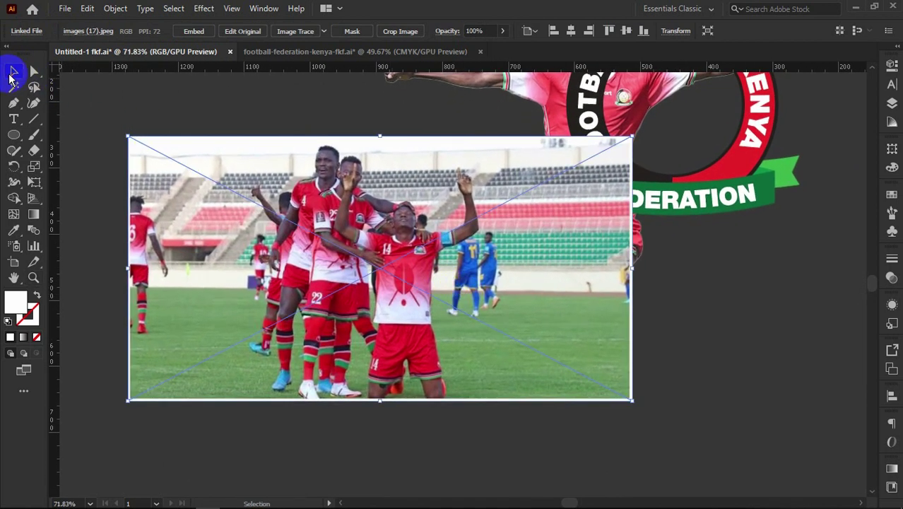
click(142, 101)
click(15, 133)
drag(15, 133, 44, 135)
drag(291, 142, 461, 383)
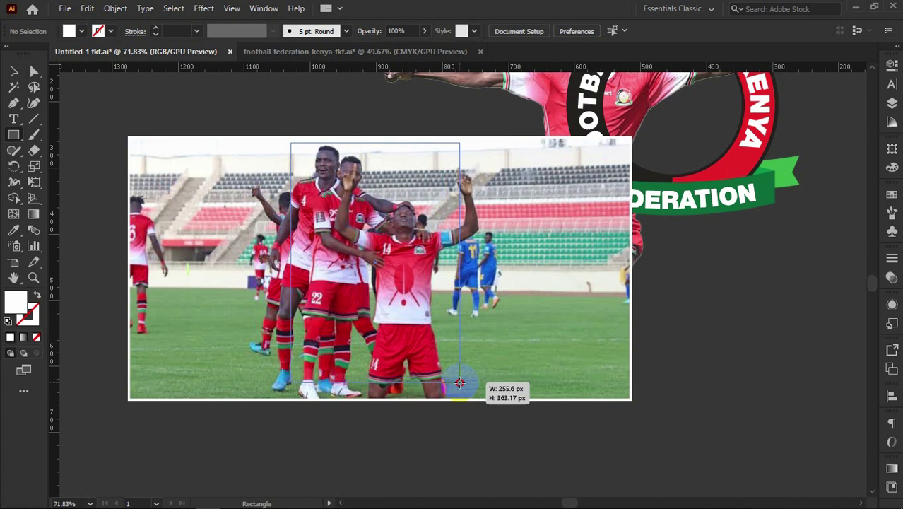
drag(458, 376, 470, 351)
click(13, 71)
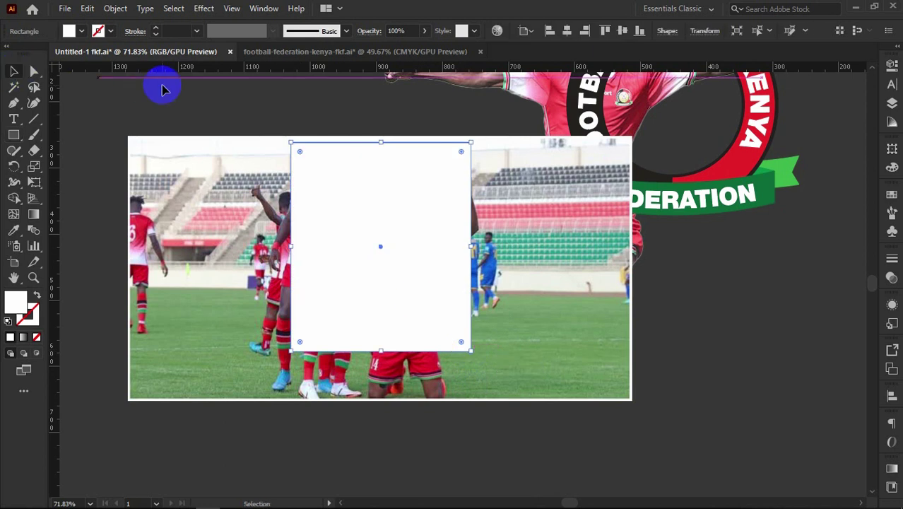
drag(361, 218, 348, 215)
- Crop the team photo to the rectangle with a clipping mask and deselect it
click(265, 104)
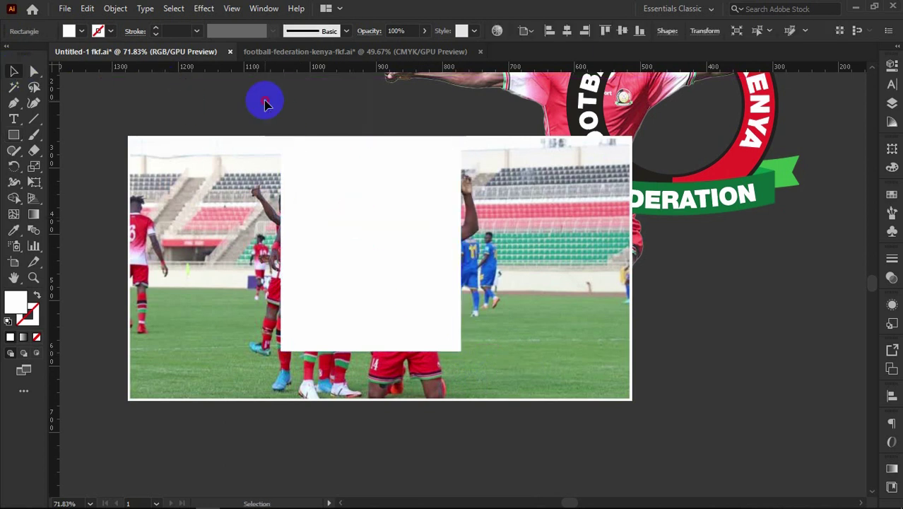
drag(265, 104, 362, 266)
right_click(332, 226)
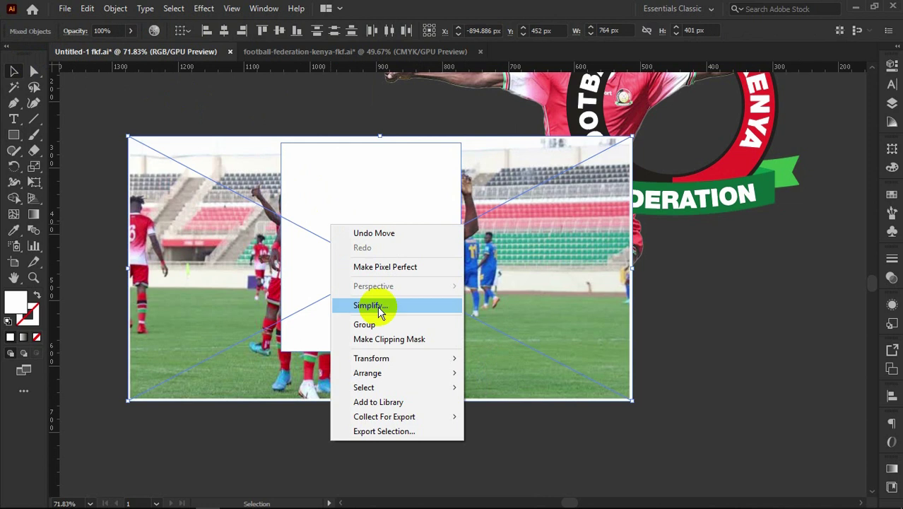
click(394, 339)
click(262, 293)
- Draw a rectangle slightly larger than the cropped photo, with extra height below, with white fill and no stroke
key(z)
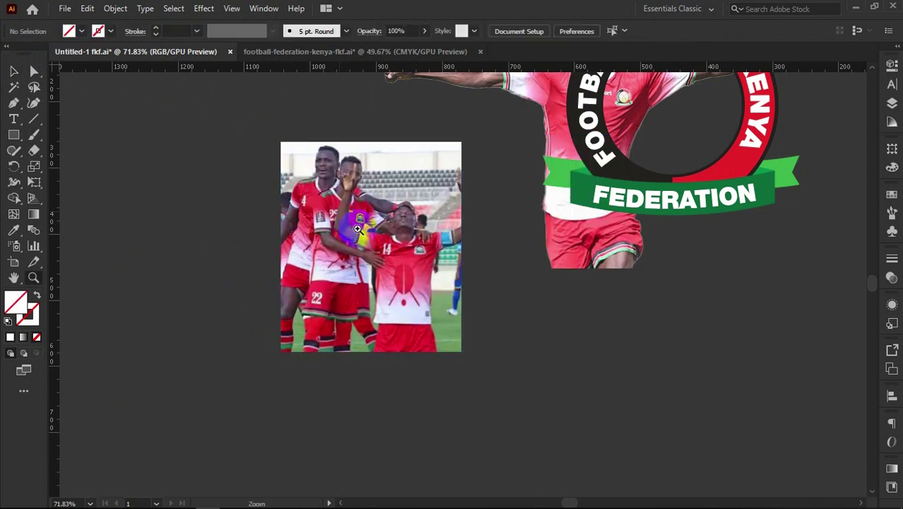
click(357, 228)
click(13, 135)
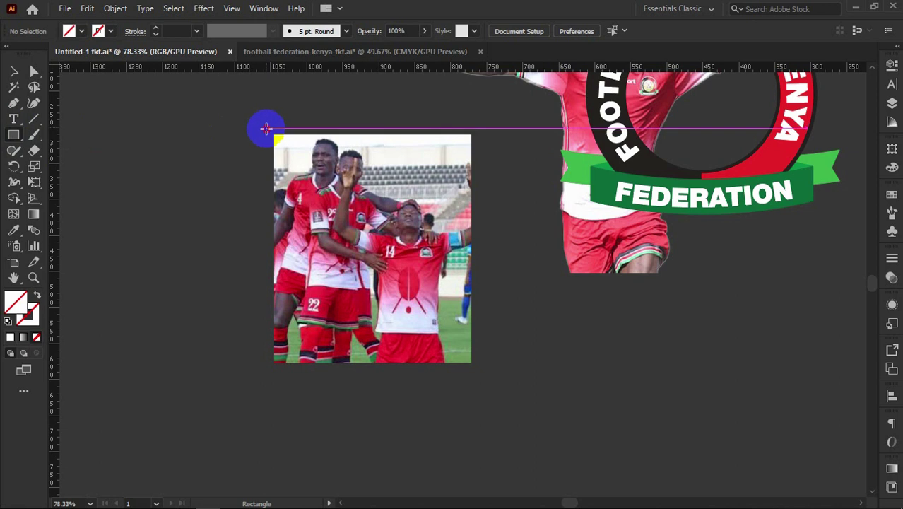
mouse_move(266, 128)
mouse_down()
mouse_move(286, 185)
mouse_move(348, 232)
mouse_move(429, 365)
mouse_move(485, 400)
mouse_up()
click(9, 322)
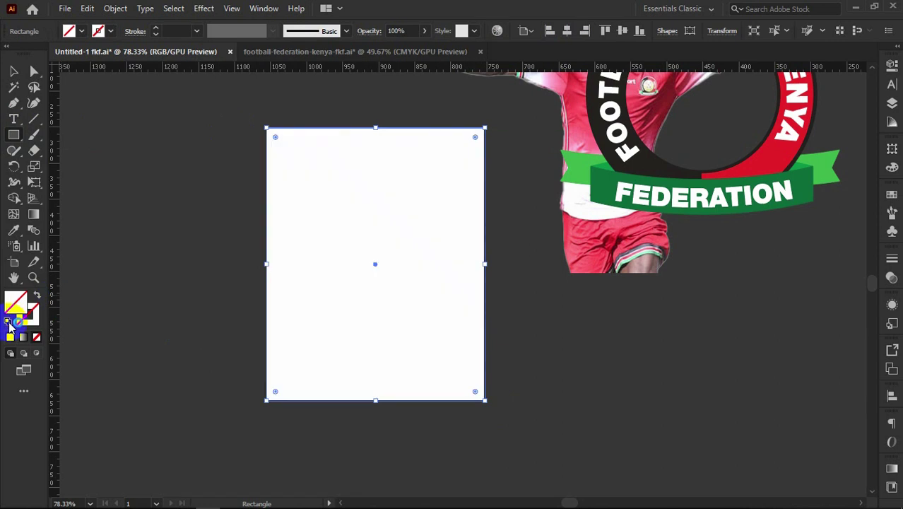
click(39, 319)
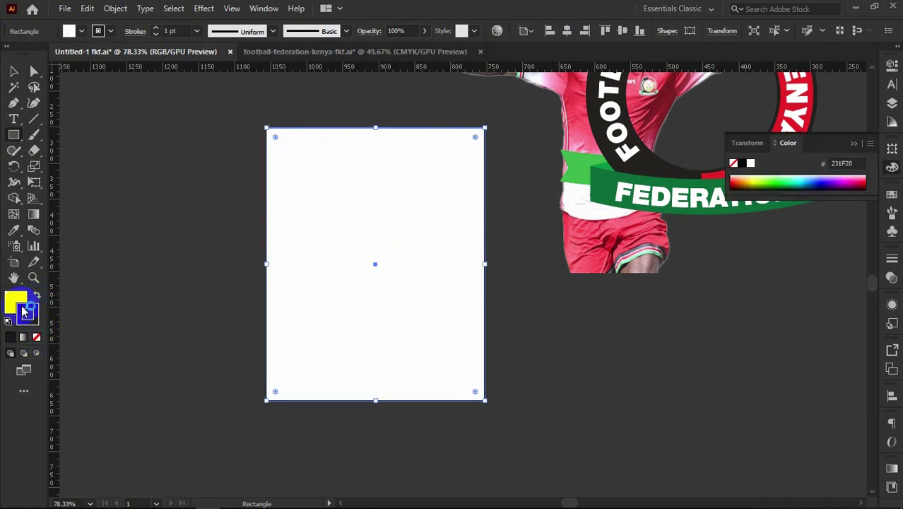
click(39, 339)
click(17, 302)
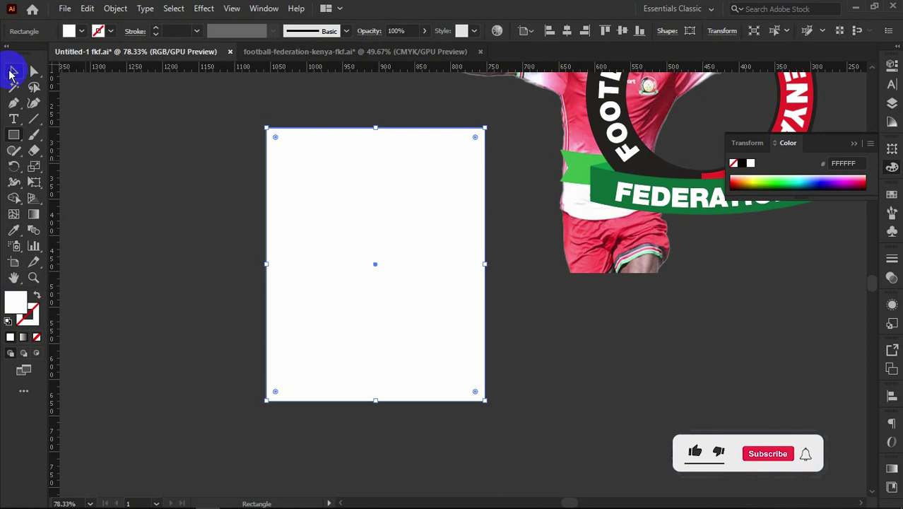
- Arrange the white rectangle behind the cropped team photo so it forms a frame, and deselect it
click(11, 72)
right_click(292, 161)
mouse_move(375, 367)
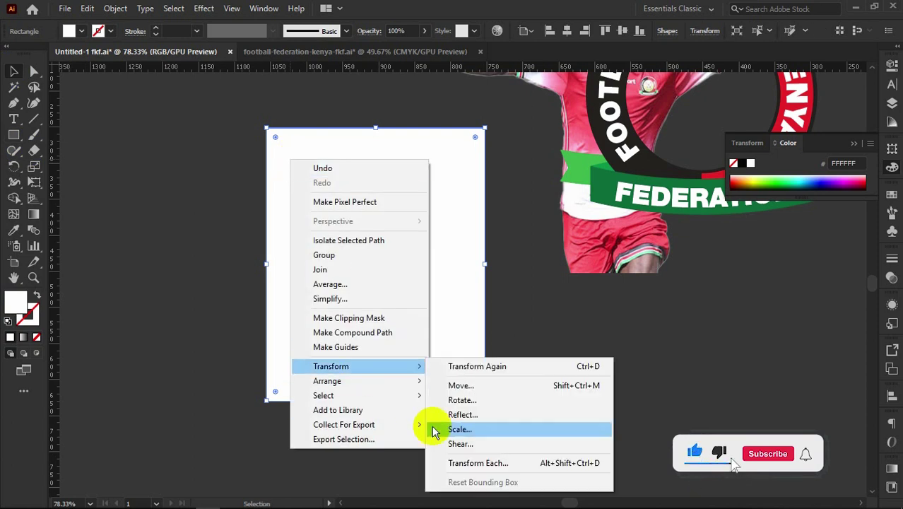
click(392, 381)
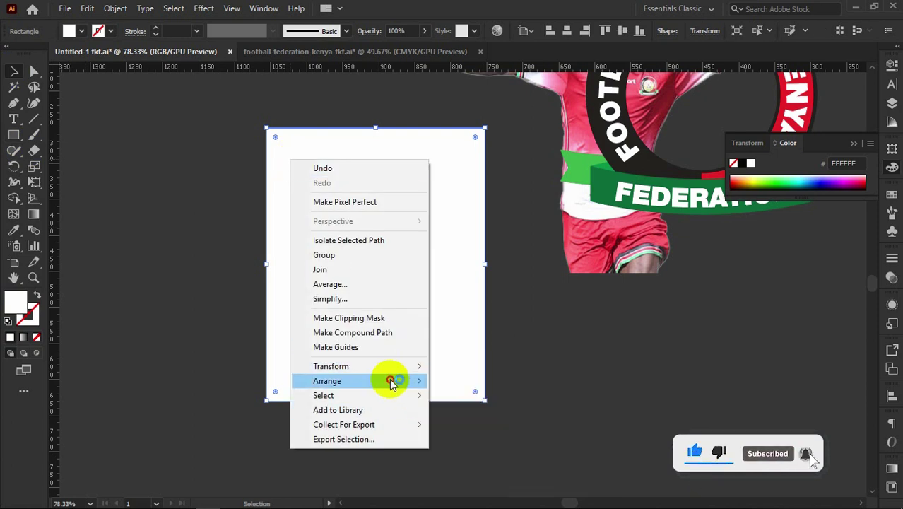
click(459, 421)
click(499, 336)
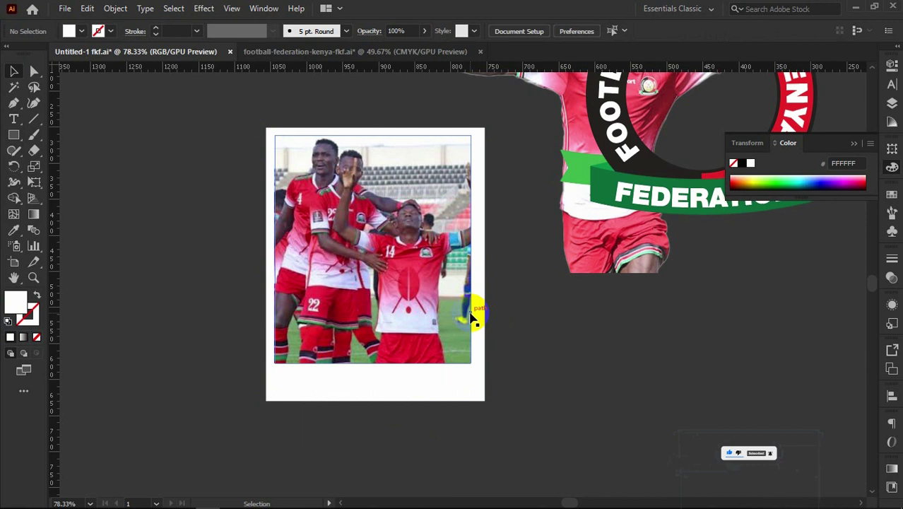
- Isolate the team photo's clip group and widen its clipping rectangle on the right to even out the white frame's side margins
click(472, 276)
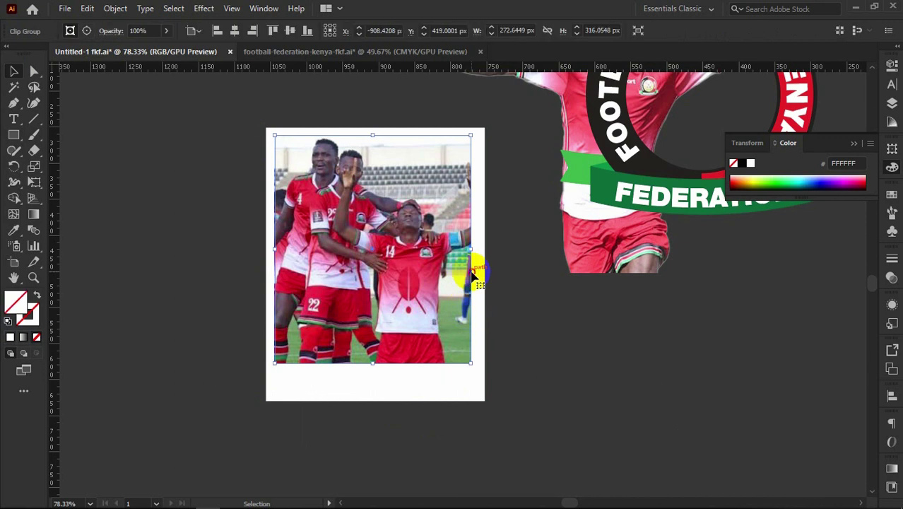
double_click(471, 276)
click(473, 277)
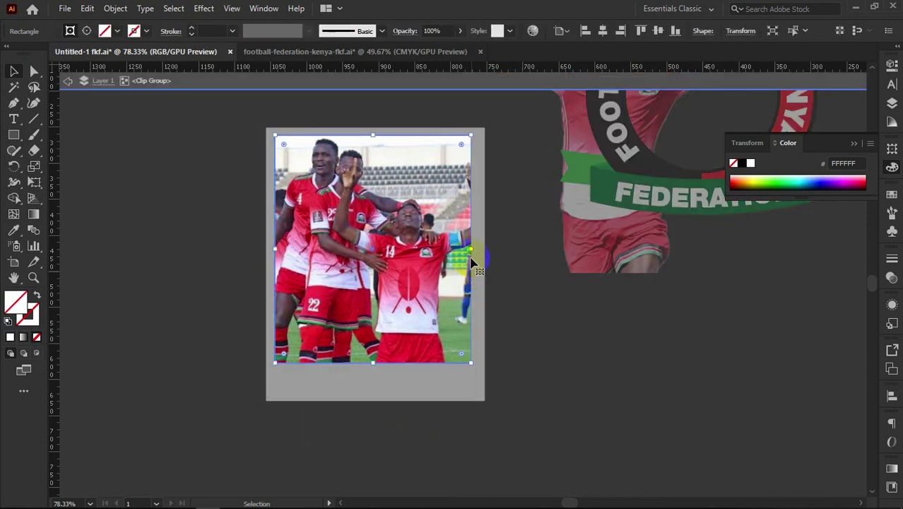
drag(470, 249, 479, 251)
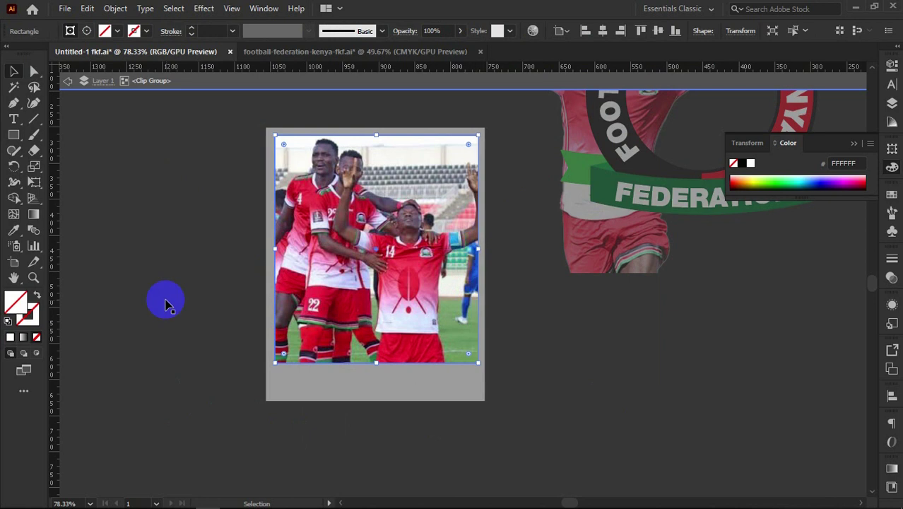
click(79, 347)
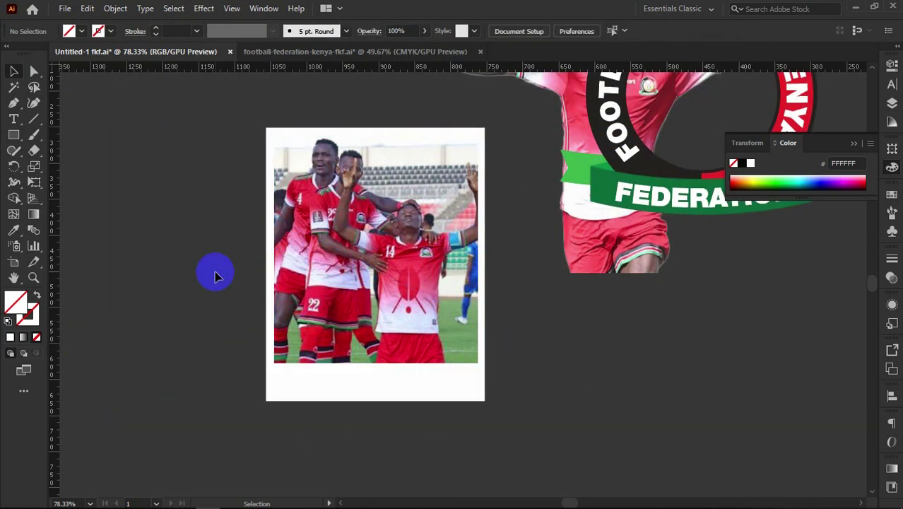
key(z)
drag(312, 290, 271, 283)
click(12, 71)
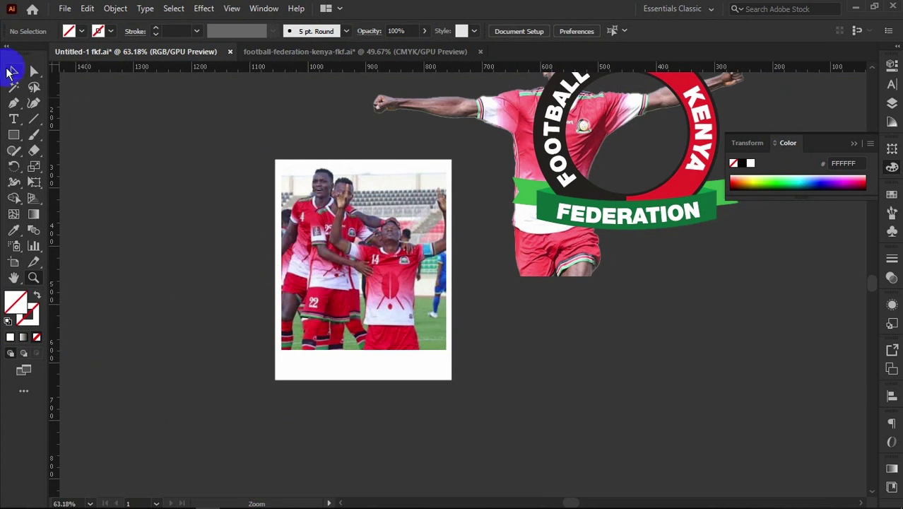
right_click(357, 233)
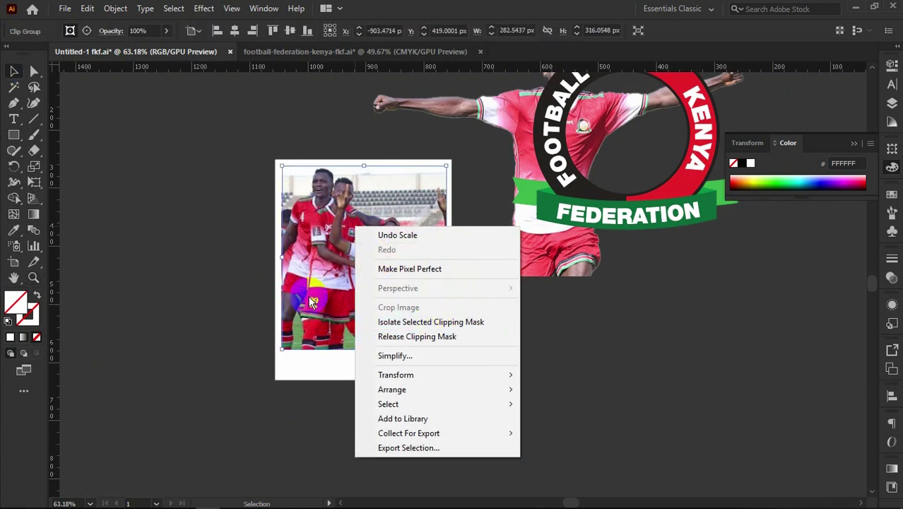
drag(215, 203, 368, 365)
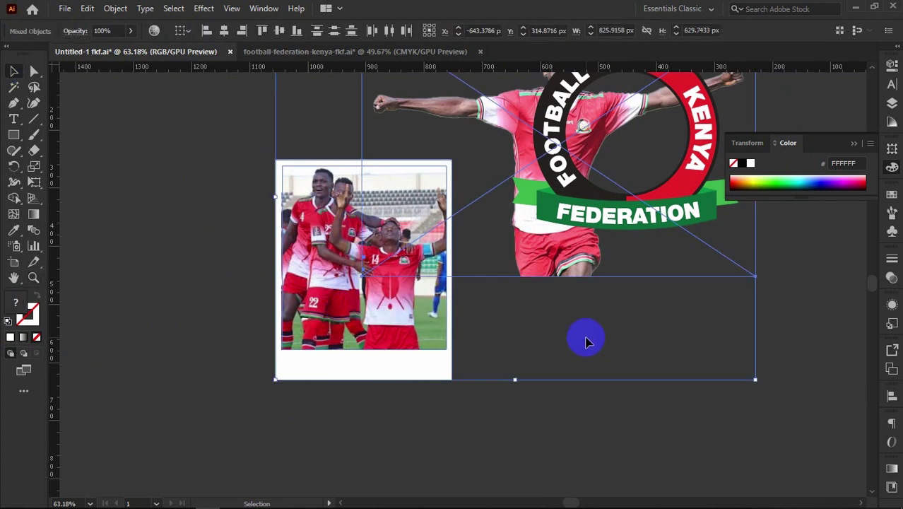
key(z)
drag(479, 260, 363, 158)
click(14, 70)
click(91, 138)
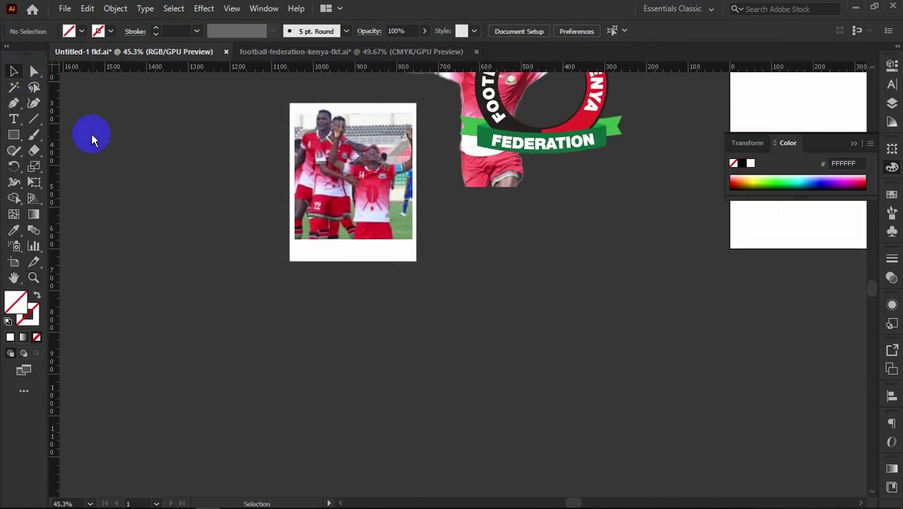
- Move the framed team photo to the empty canvas below the player and duplicate it once to the right
drag(235, 266, 385, 367)
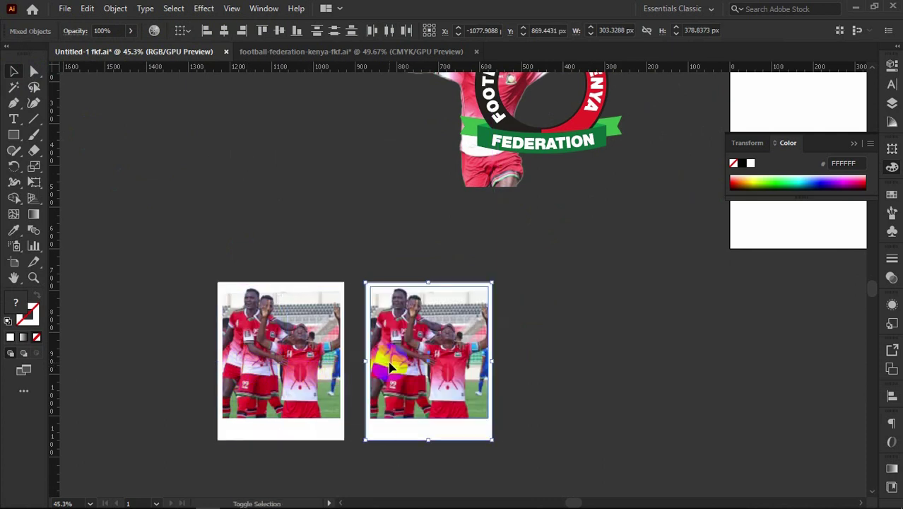
click(347, 33)
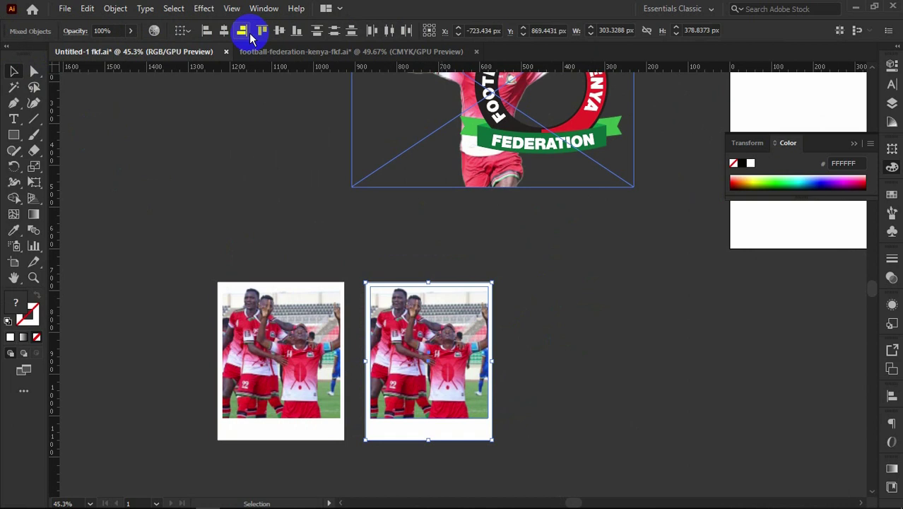
click(253, 219)
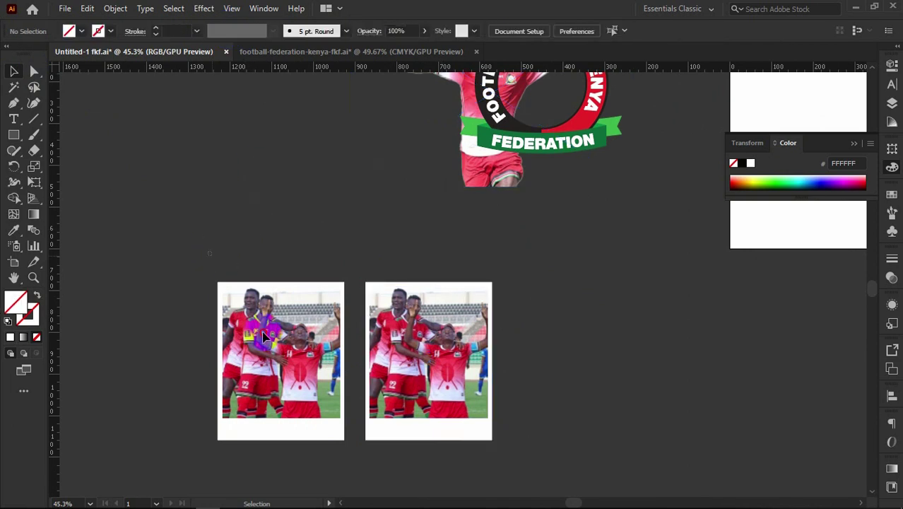
click(286, 385)
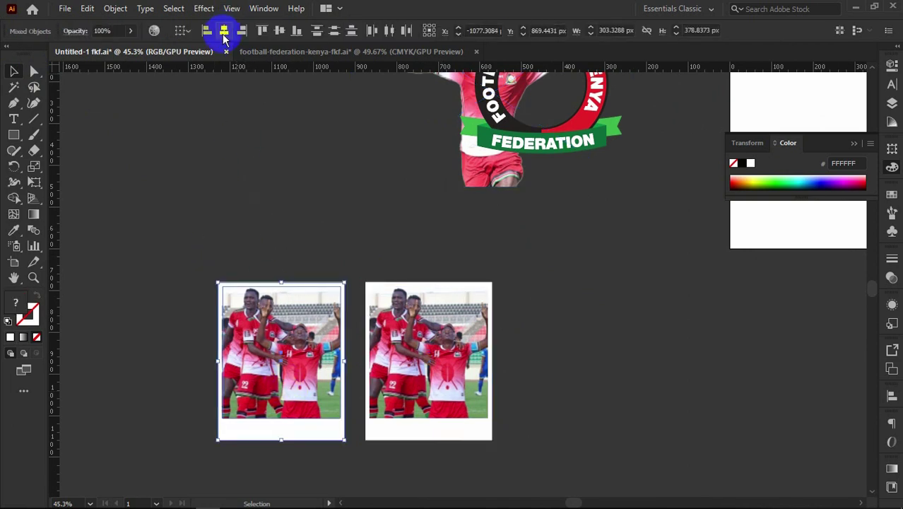
click(263, 197)
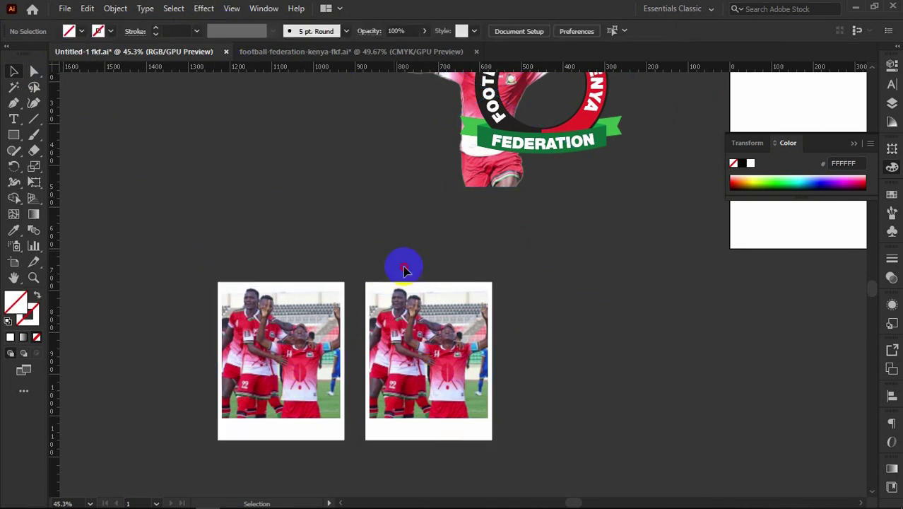
- Duplicate the second framed photo twice to the right, making a row of four frames
drag(393, 251, 460, 433)
drag(460, 364, 683, 357)
click(388, 248)
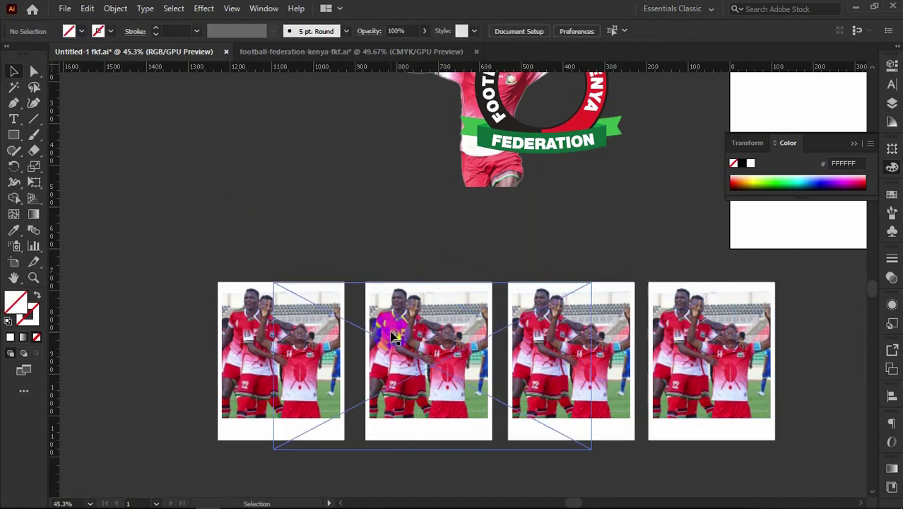
- Relink the photo inside the second frame to images (19) from the fkf folder in Downloads
click(394, 337)
double_click(393, 336)
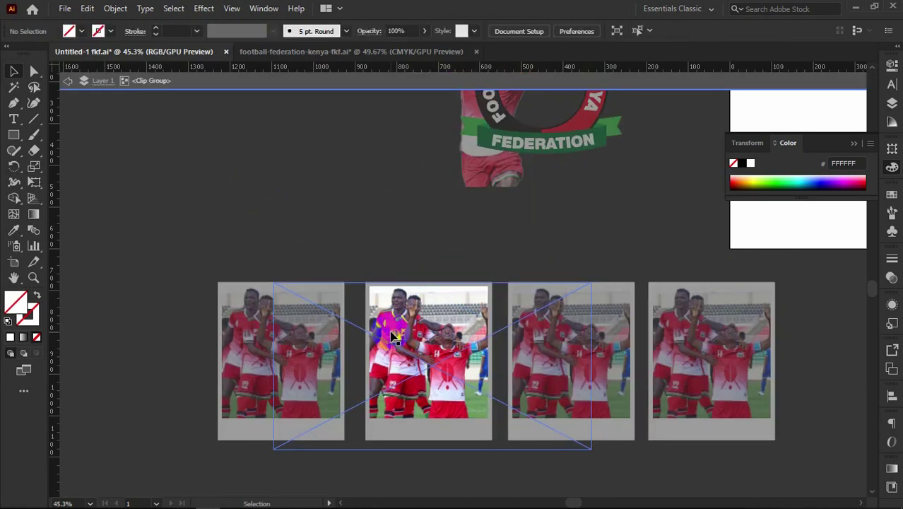
click(394, 336)
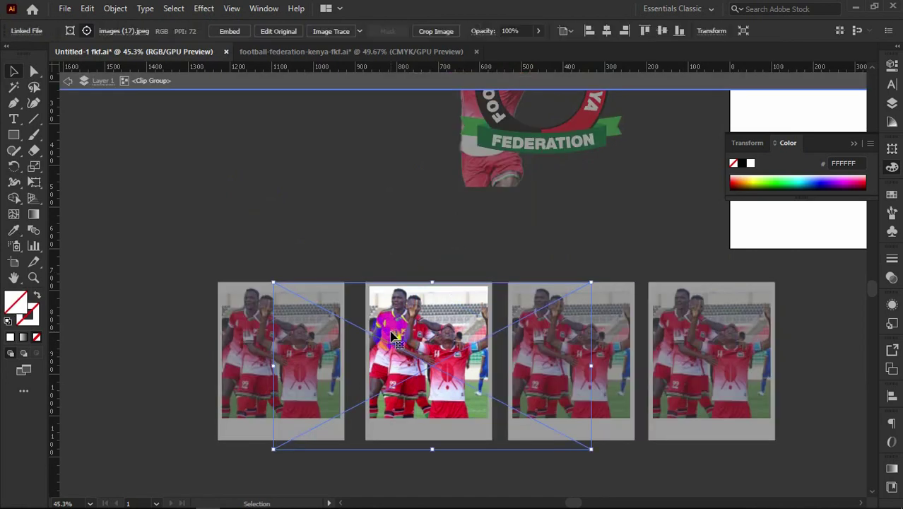
click(123, 33)
click(136, 60)
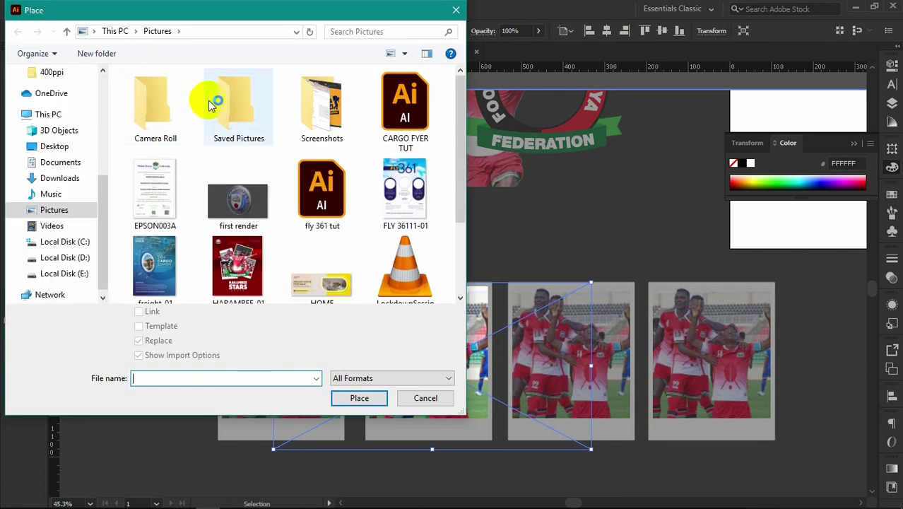
click(209, 100)
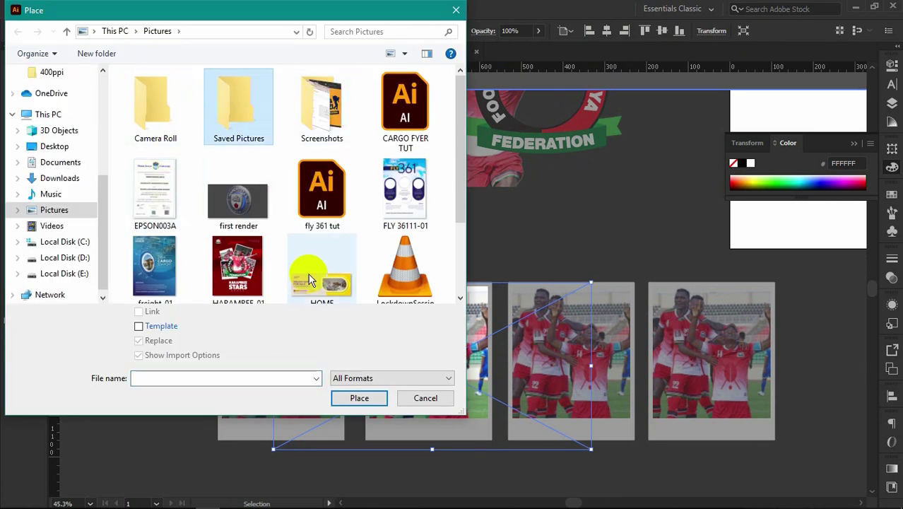
drag(462, 209, 474, 185)
click(78, 178)
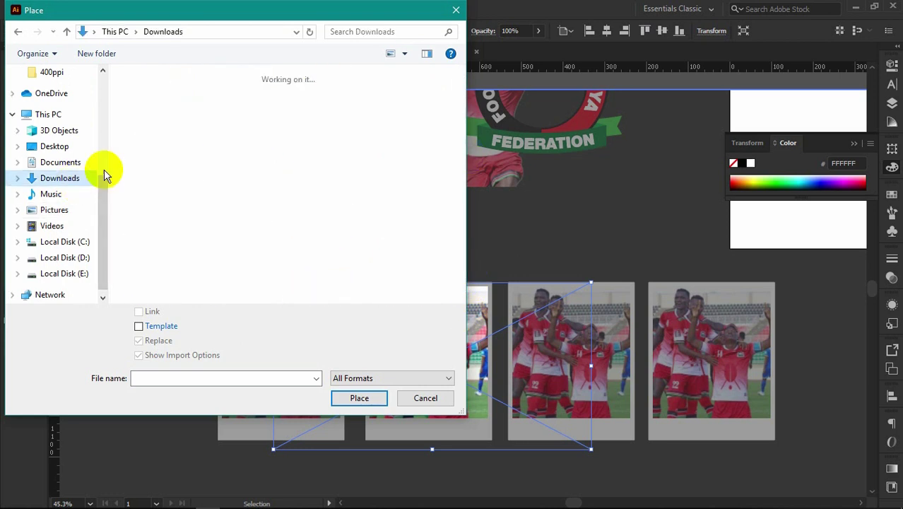
double_click(169, 99)
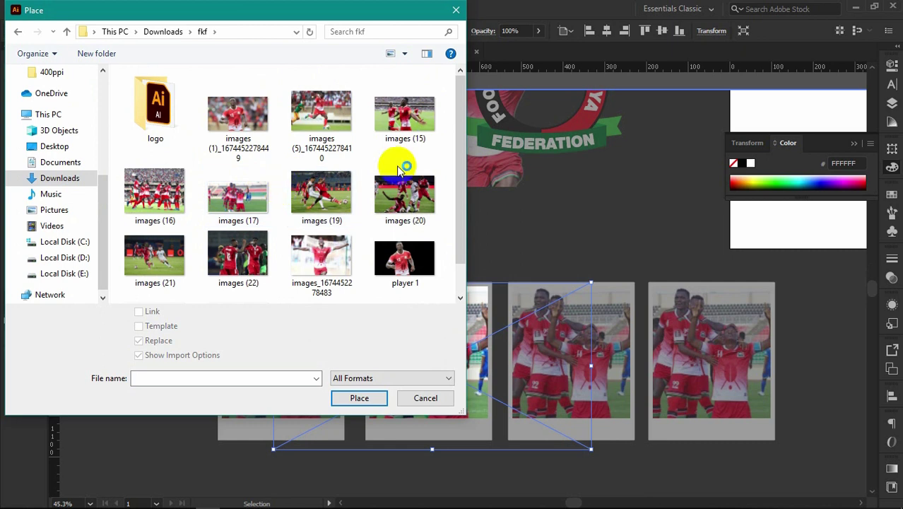
drag(461, 184, 464, 210)
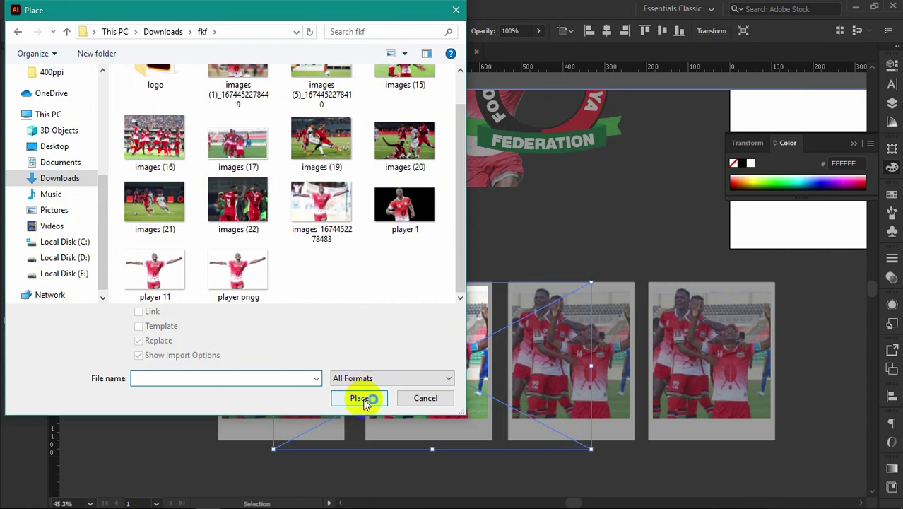
click(322, 141)
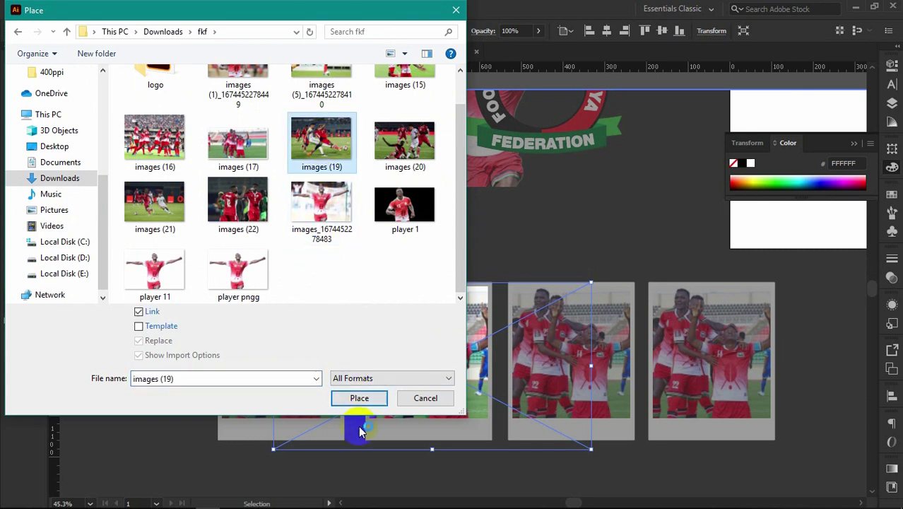
click(359, 399)
click(510, 338)
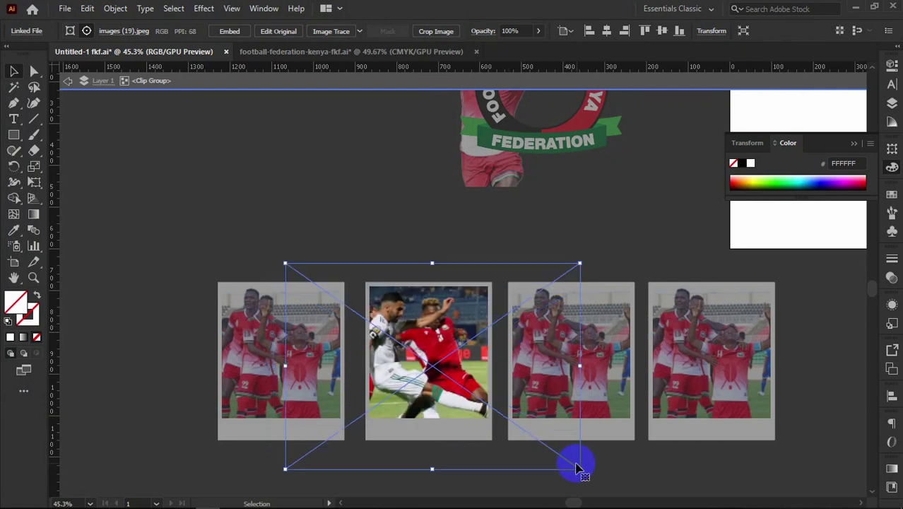
- Scale down the match photo in the second frame, reposition it to show the two duelling players, and exit isolation
drag(581, 469, 553, 445)
drag(484, 404, 467, 388)
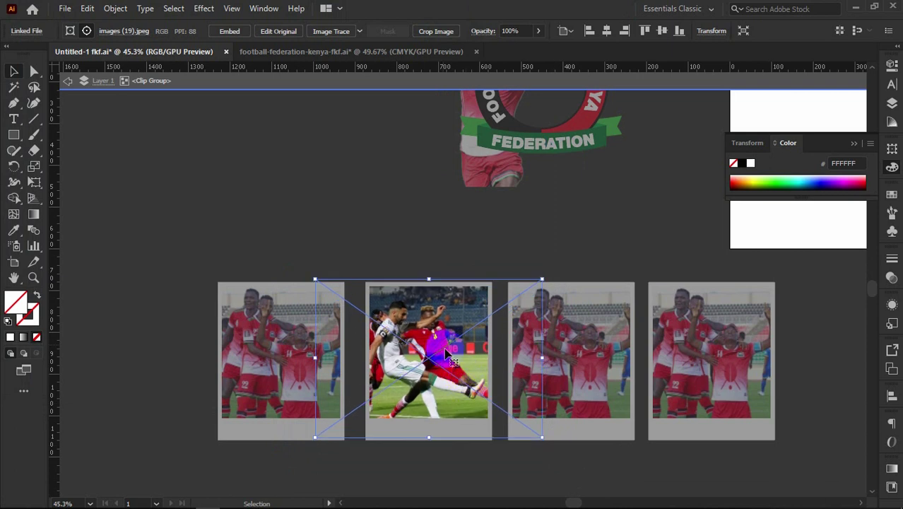
double_click(386, 248)
- Relink the photo inside the third frame to images (16) from the fkf folder
drag(469, 346, 347, 329)
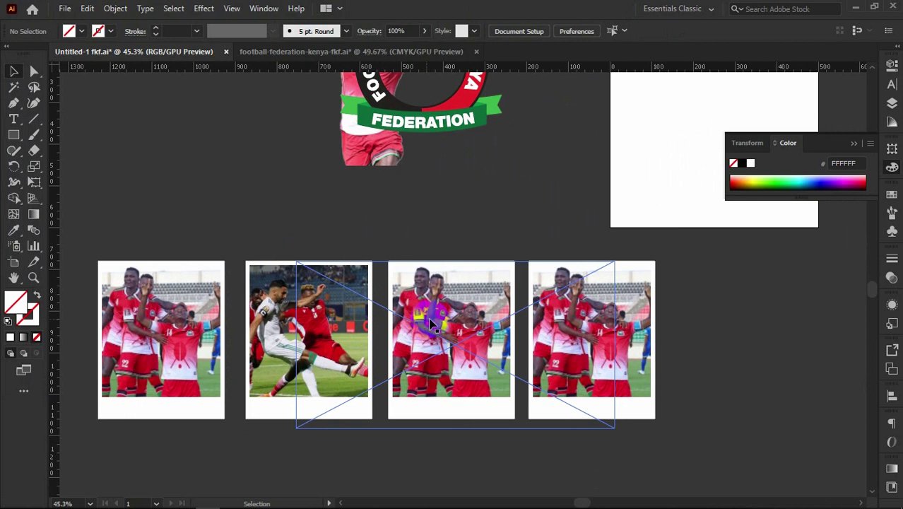
double_click(472, 303)
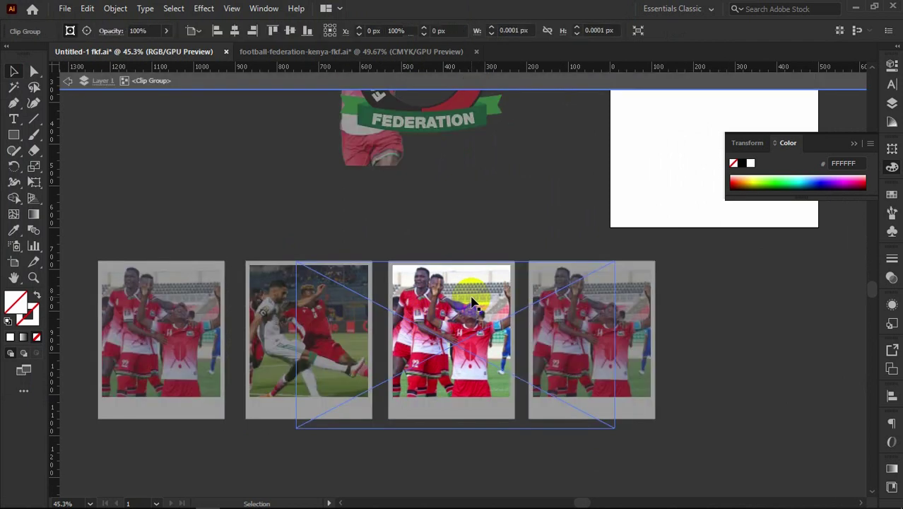
click(472, 302)
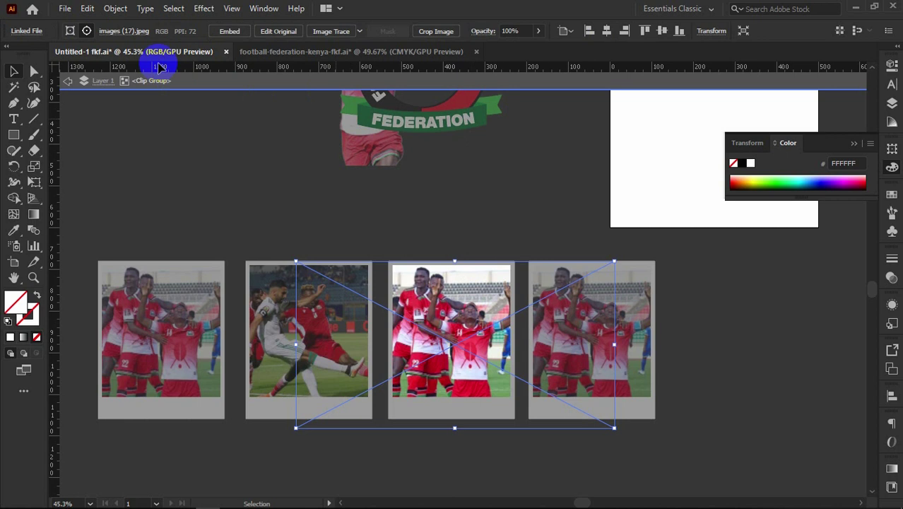
click(124, 30)
click(128, 59)
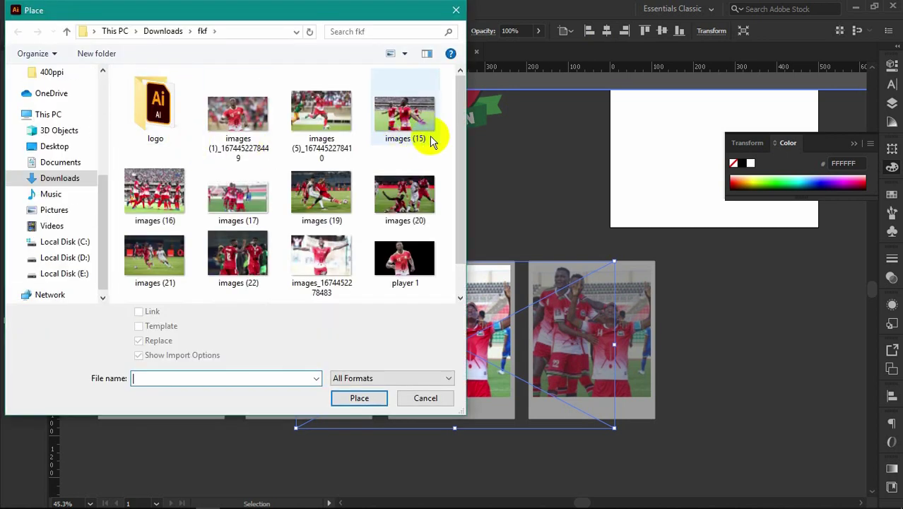
drag(459, 126, 462, 166)
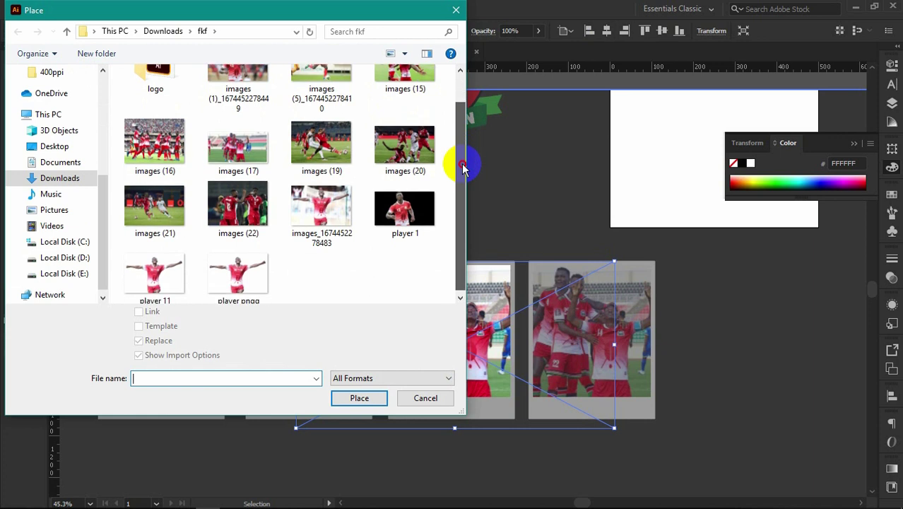
drag(457, 175, 458, 164)
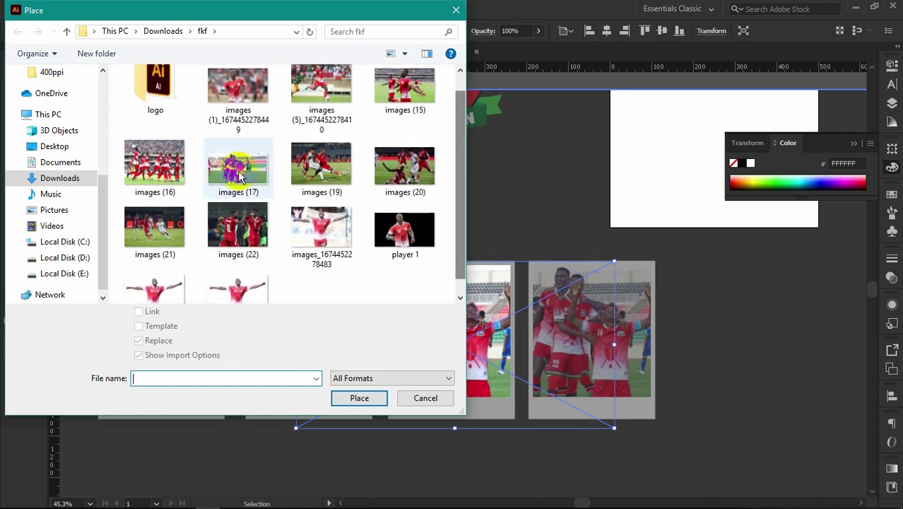
click(157, 164)
click(356, 396)
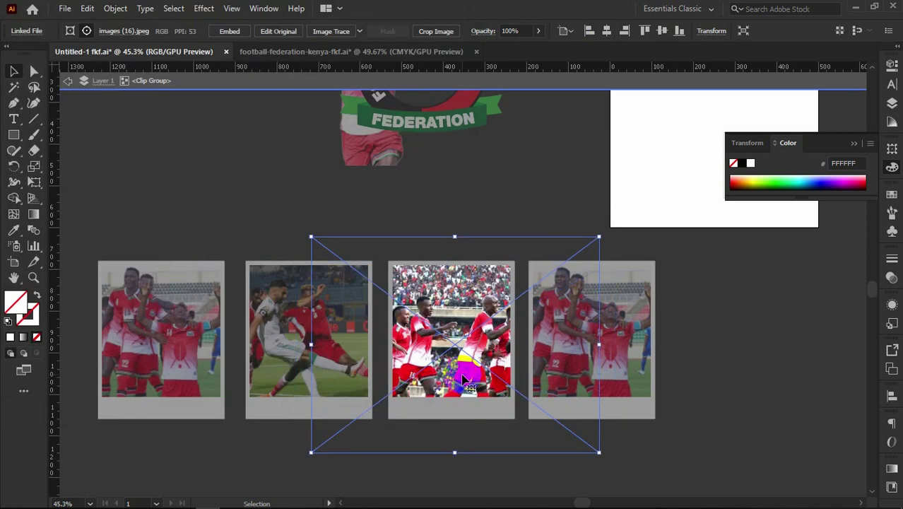
- Slightly enlarge and reposition the stadium photo in the third frame to show the huddled players, and exit isolation
drag(482, 336, 468, 327)
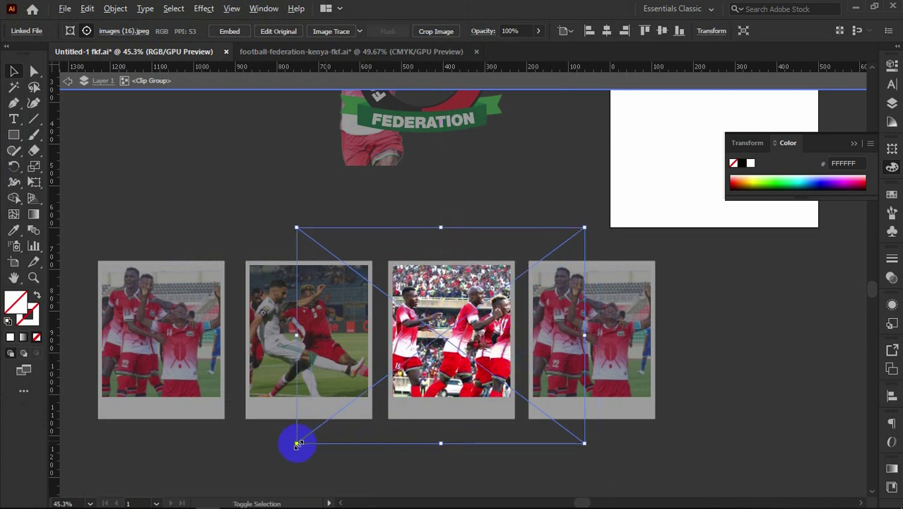
drag(296, 444, 282, 453)
mouse_move(463, 342)
mouse_down()
mouse_move(449, 345)
mouse_move(455, 337)
mouse_move(480, 340)
mouse_move(466, 339)
mouse_up()
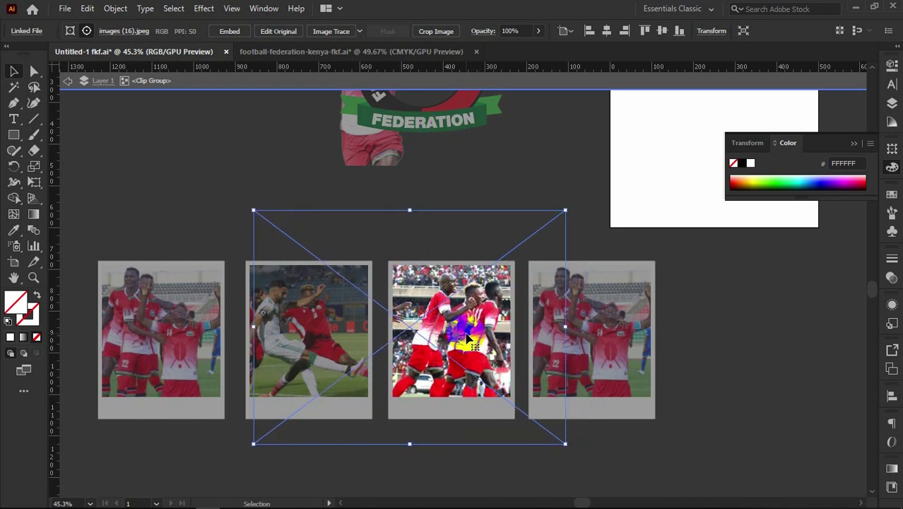
click(725, 320)
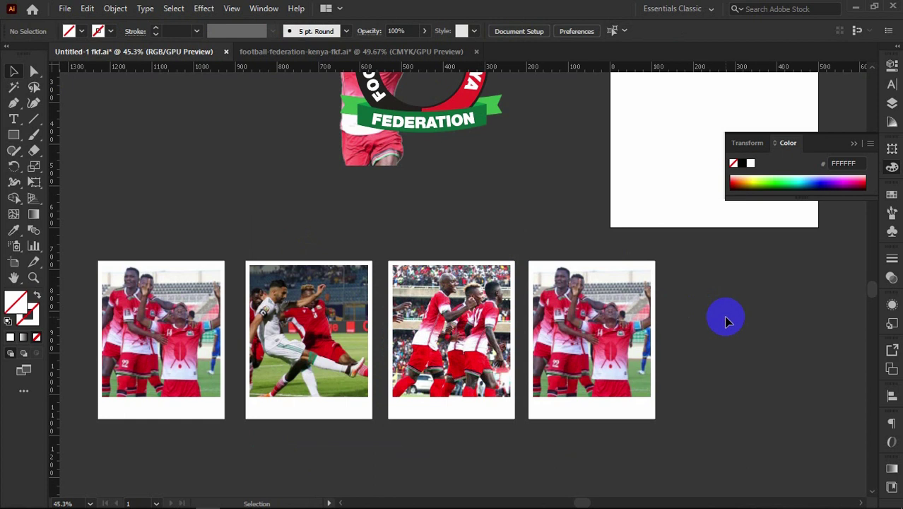
- Relink the photo inside the fourth frame to images (22) from the fkf folder
click(622, 340)
double_click(622, 328)
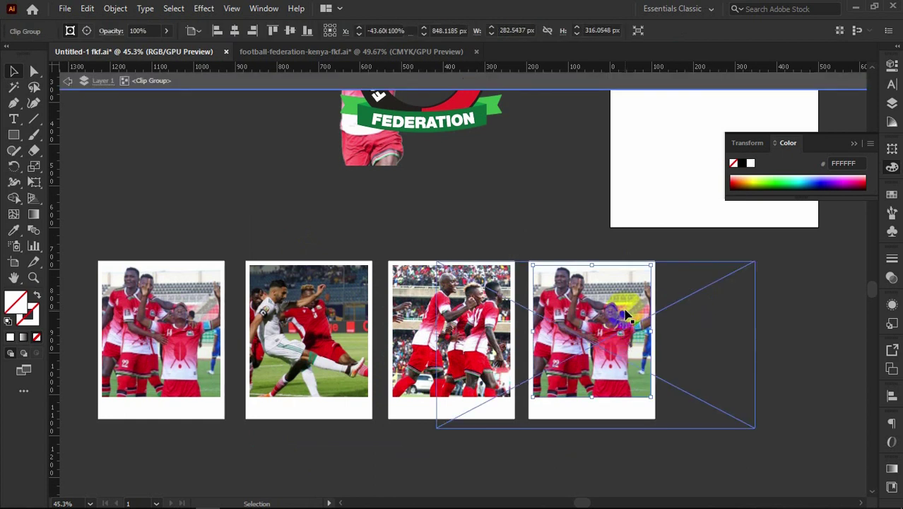
click(625, 314)
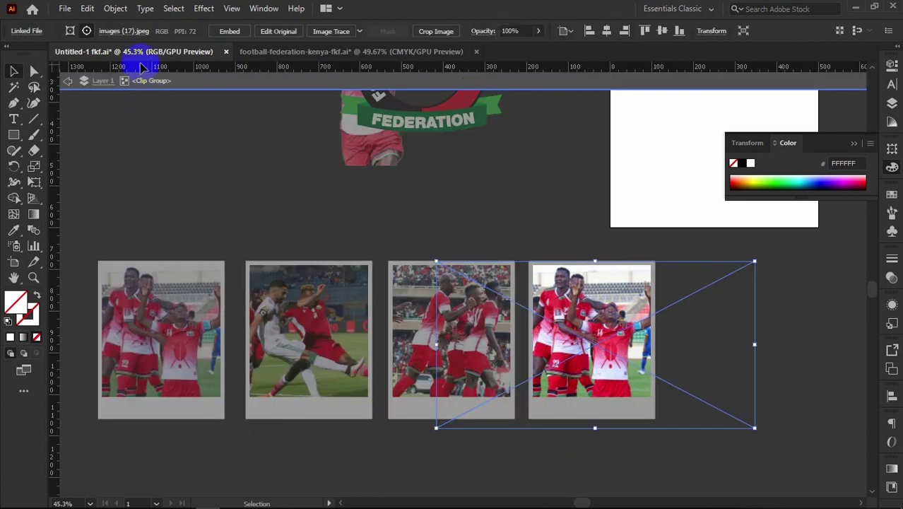
click(125, 31)
click(131, 57)
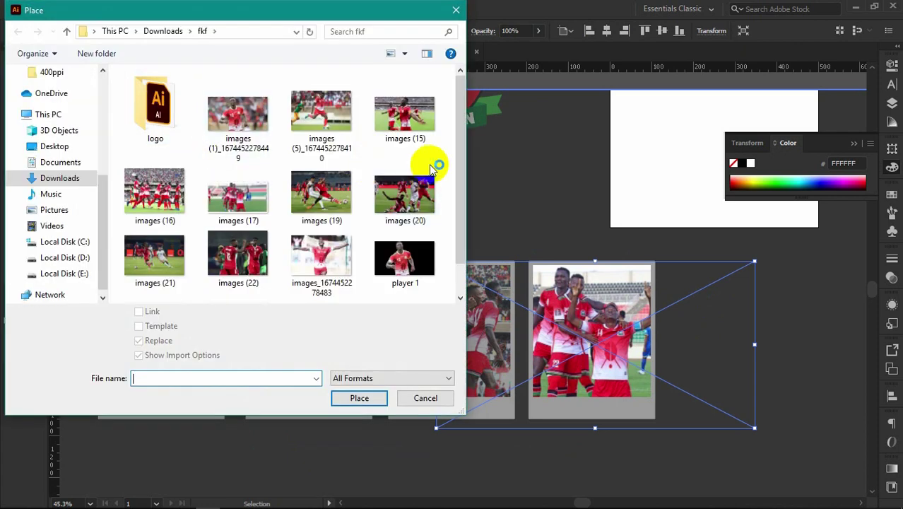
drag(461, 187, 461, 216)
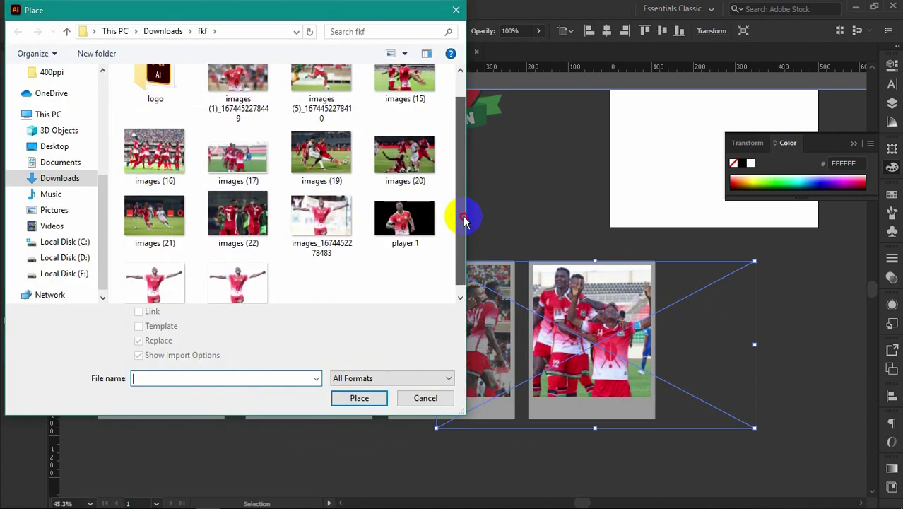
click(238, 212)
click(372, 397)
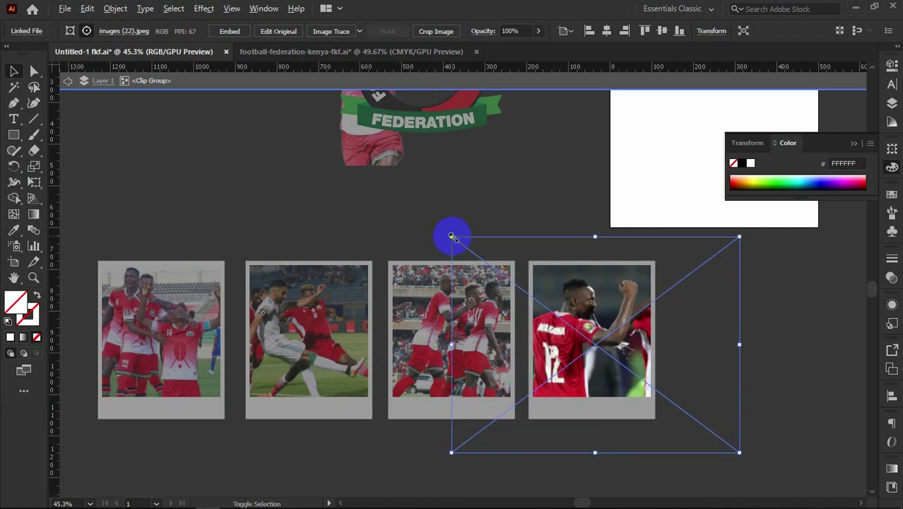
- Scale down the fourth frame's photo slightly, reposition it to show the number 12 player, and exit isolation
drag(452, 237, 465, 247)
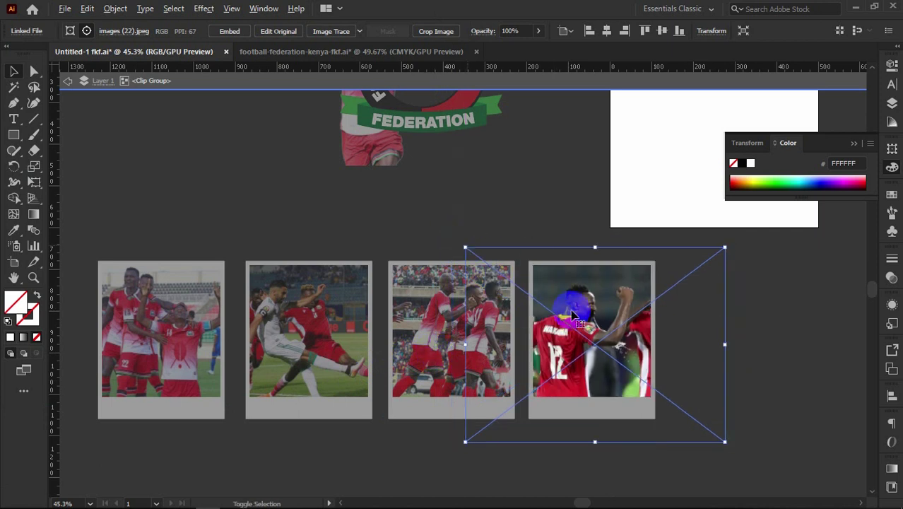
drag(572, 314, 589, 313)
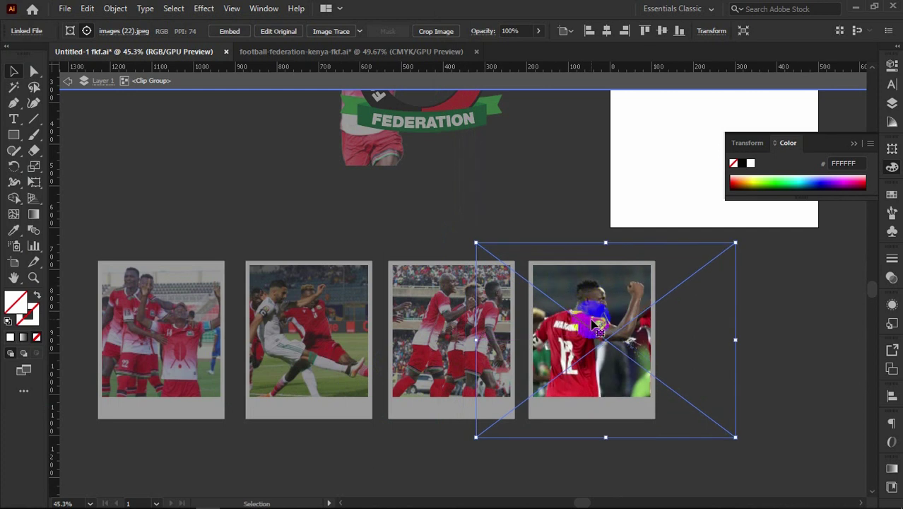
click(432, 220)
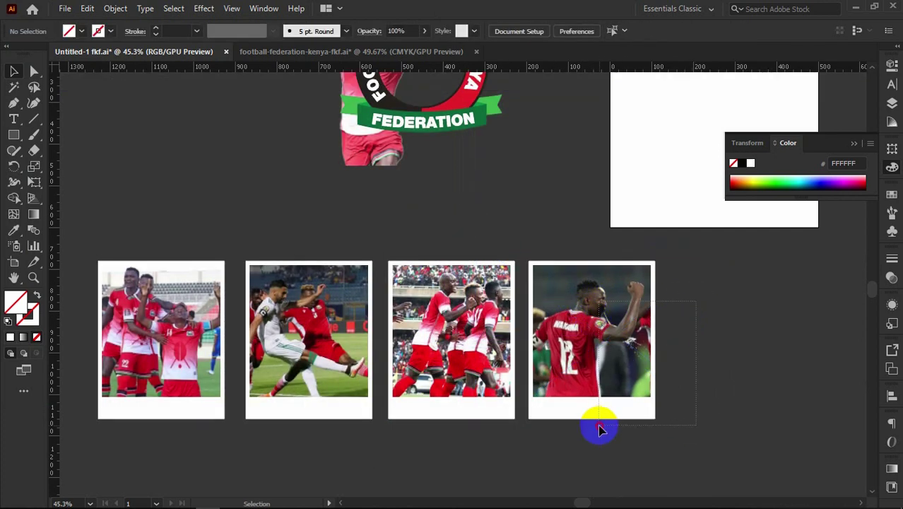
- Group the fourth photo with its white frame, and group the third photo with its frame likewise
drag(598, 429, 609, 403)
right_click(646, 324)
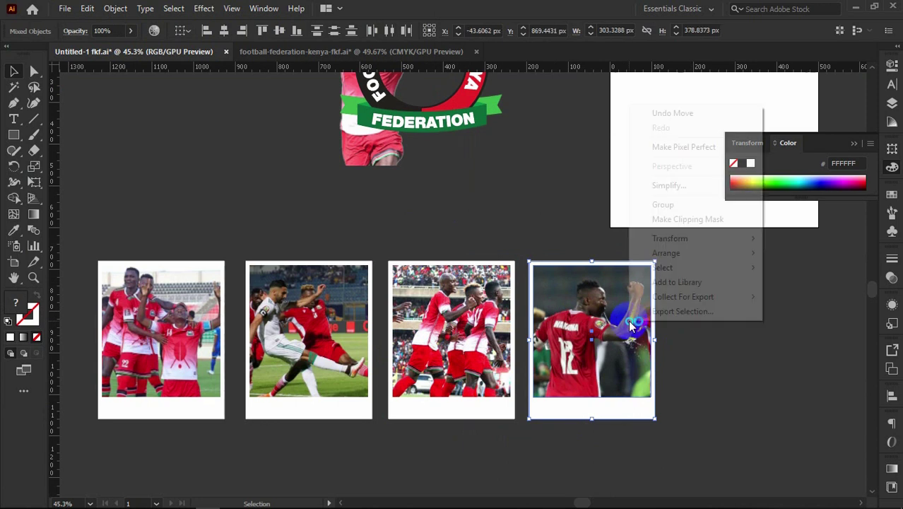
click(640, 202)
click(464, 232)
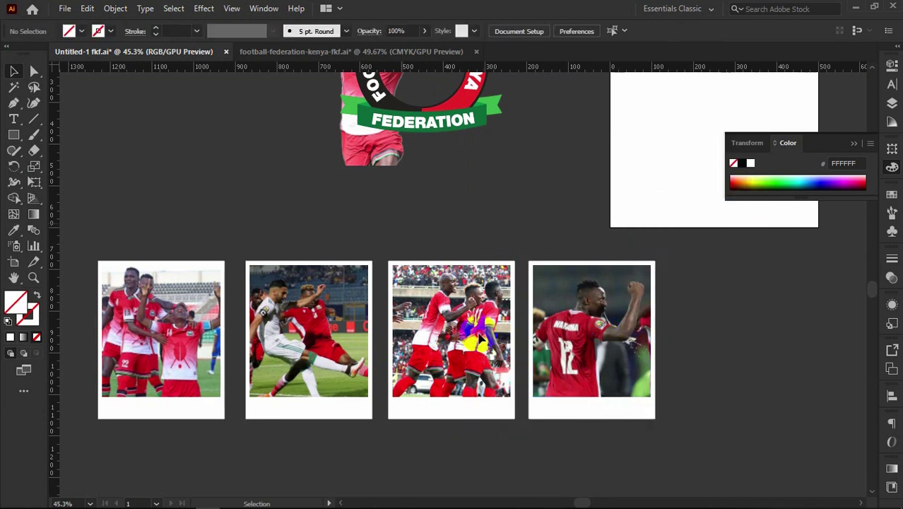
drag(402, 223, 472, 329)
right_click(454, 326)
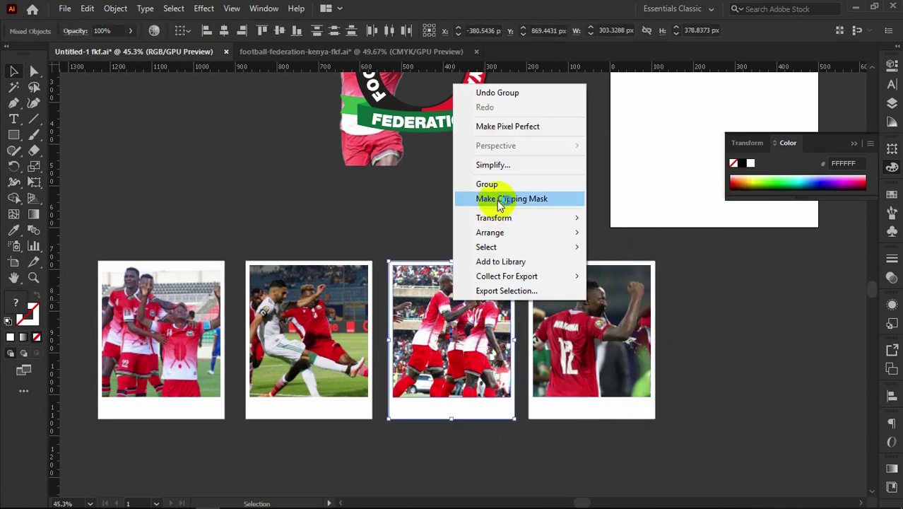
click(487, 183)
- Group the second photo with its white frame, and the first photo with its own frame
drag(276, 228, 318, 323)
right_click(307, 313)
click(367, 191)
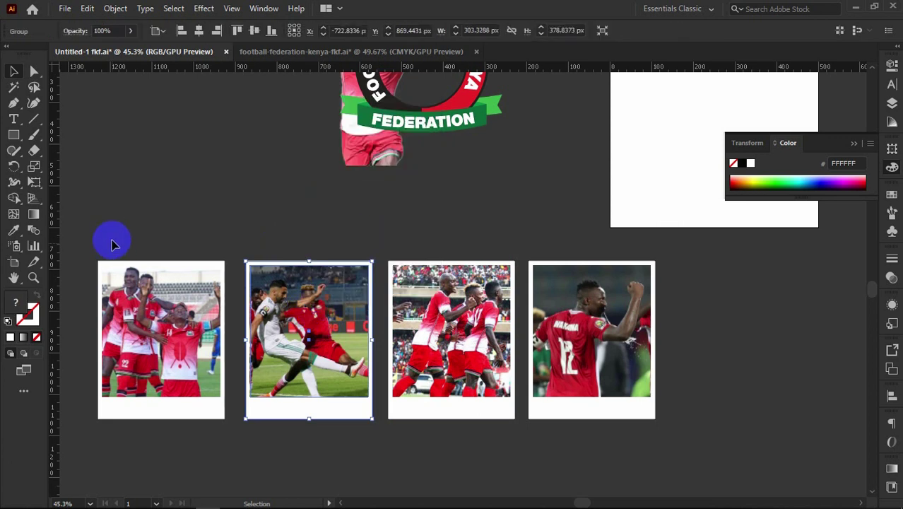
drag(157, 306, 148, 313)
right_click(147, 312)
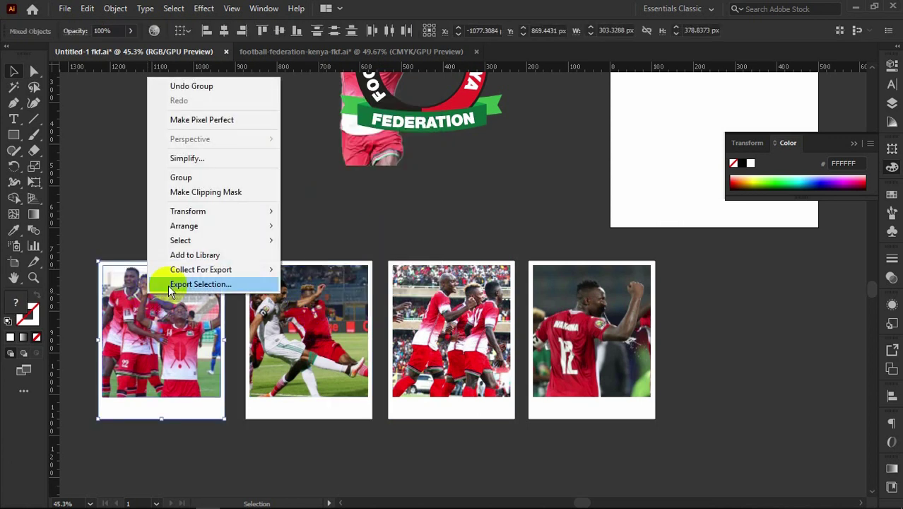
click(214, 183)
click(182, 242)
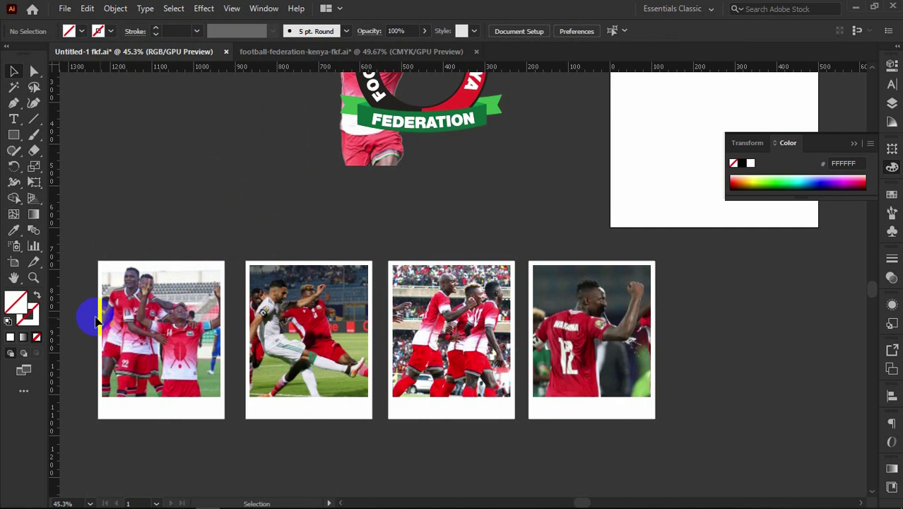
- Apply a Multiply drop shadow to all four framed photos: 20% opacity, 6.9987 px X offset, 7 px Y offset, 5 px blur
drag(97, 321, 700, 413)
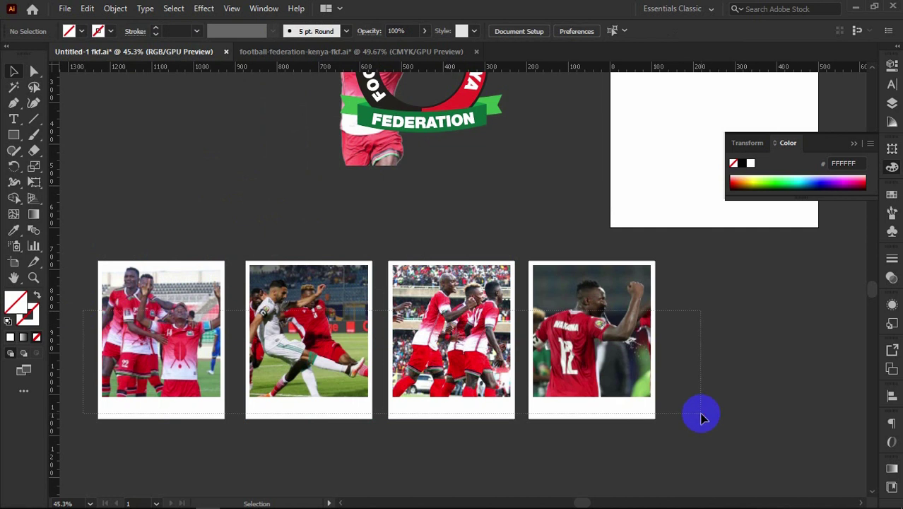
click(231, 8)
click(231, 8)
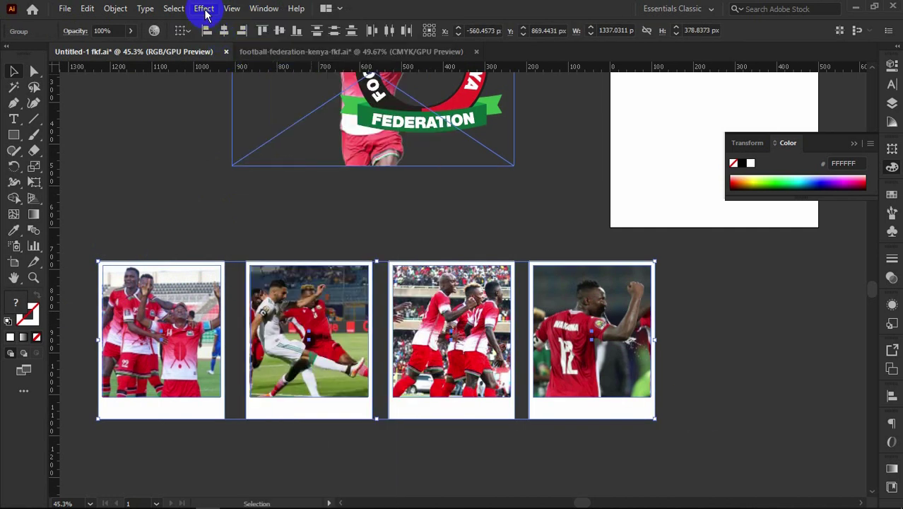
click(204, 10)
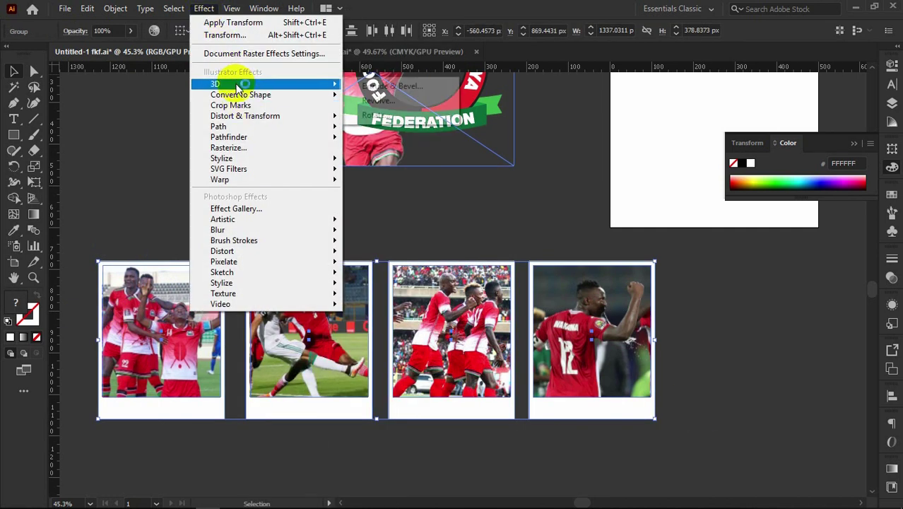
mouse_move(268, 158)
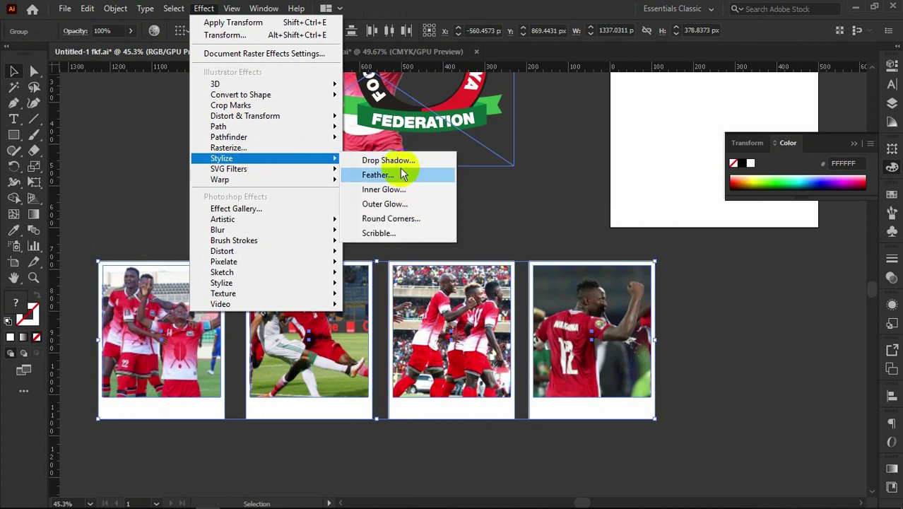
click(402, 163)
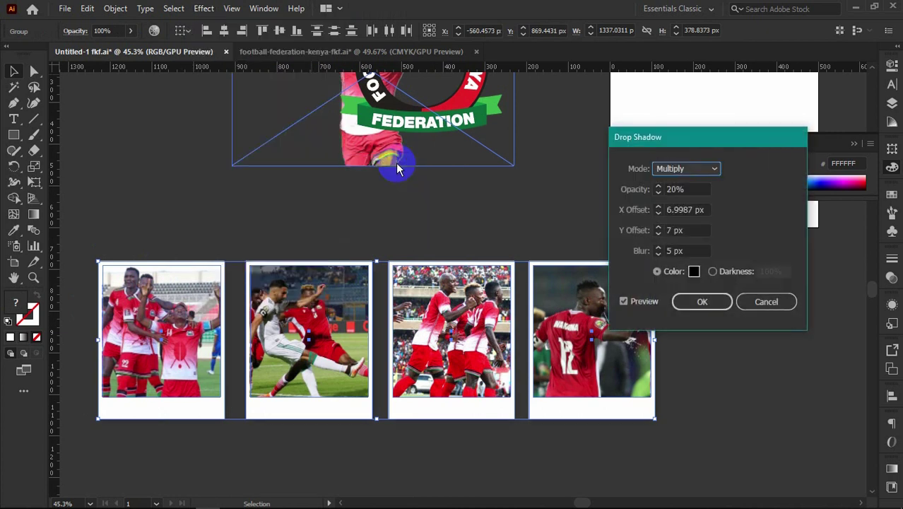
click(702, 302)
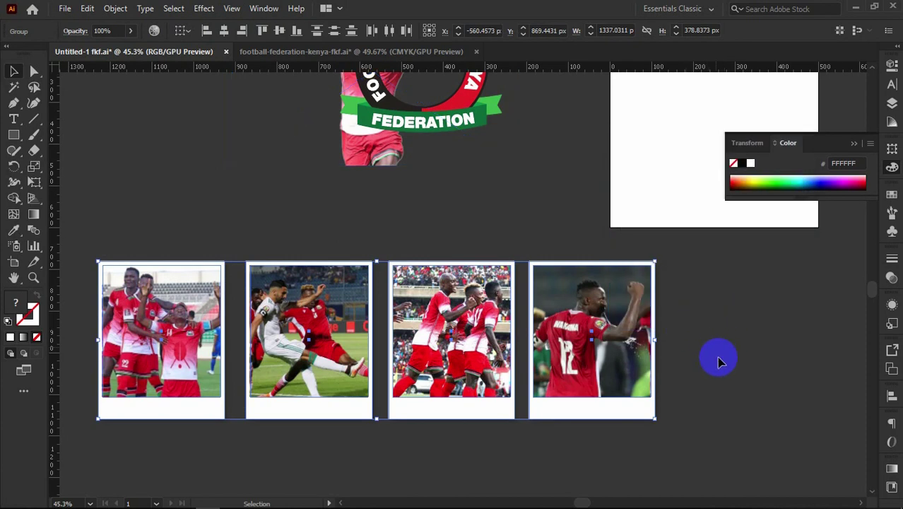
click(736, 359)
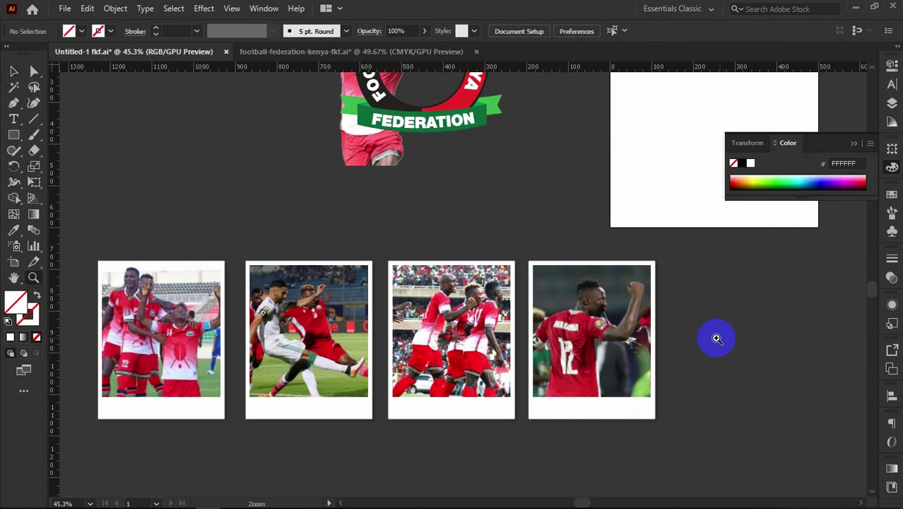
- Scale the row of four framed photos down to about 1106 px wide and move it over the upper artboard
scroll(706, 338, down, 3)
drag(709, 346, 644, 394)
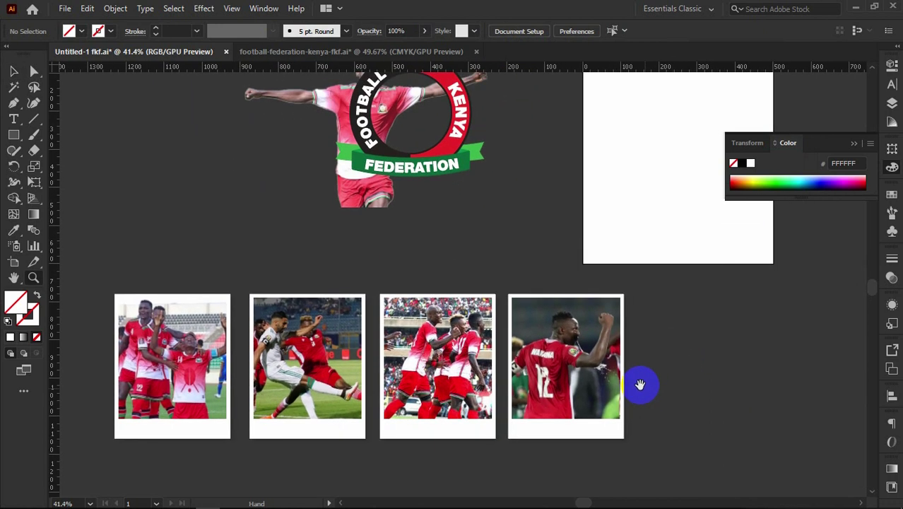
click(13, 72)
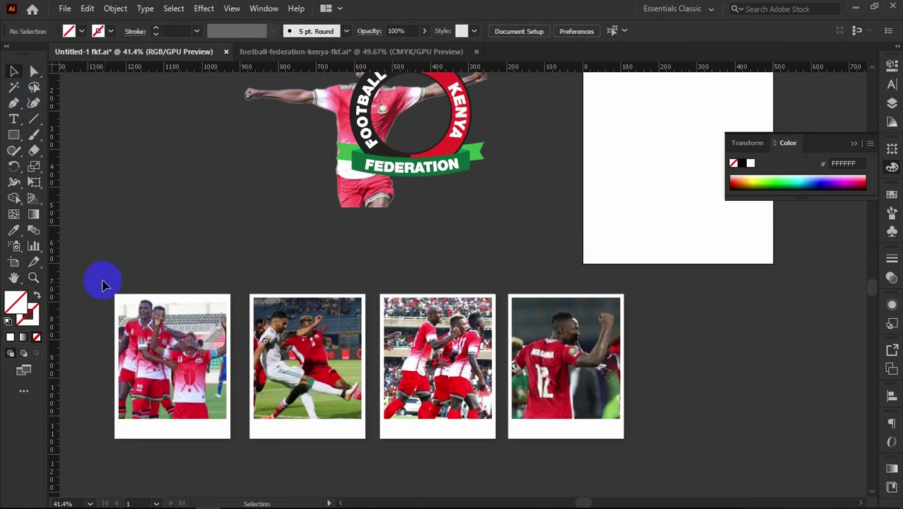
drag(95, 267, 275, 325)
drag(557, 404, 421, 363)
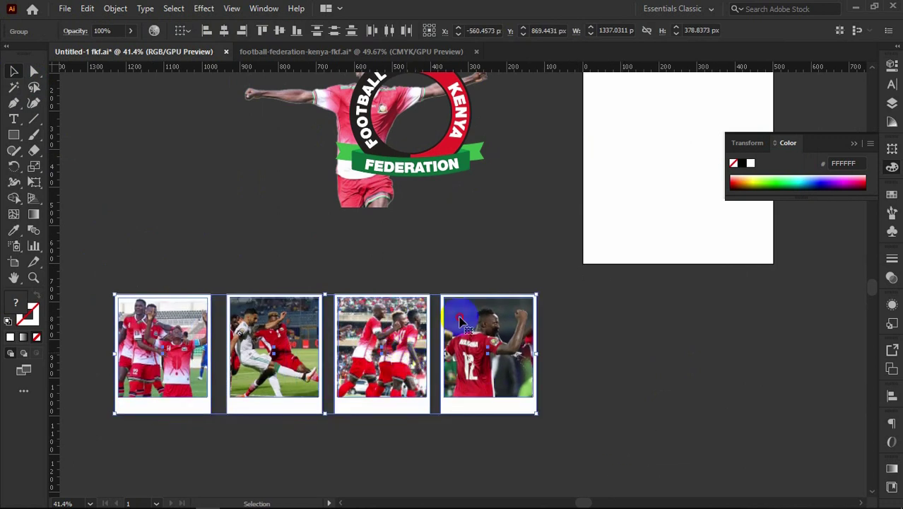
drag(459, 317, 677, 149)
drag(563, 304, 641, 190)
- Shrink the row of framed photos to about 762 px wide and shift it slightly left and down on the artboard
key(z)
drag(474, 248, 518, 270)
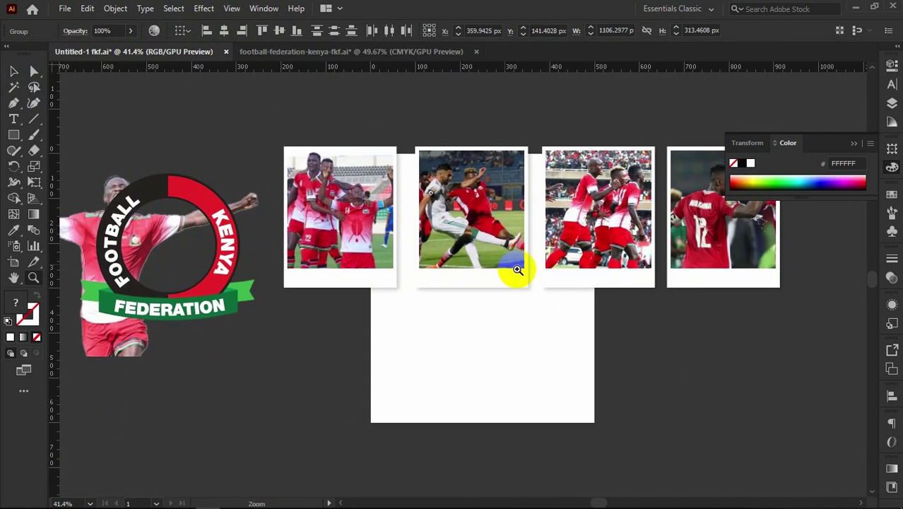
click(516, 269)
click(13, 71)
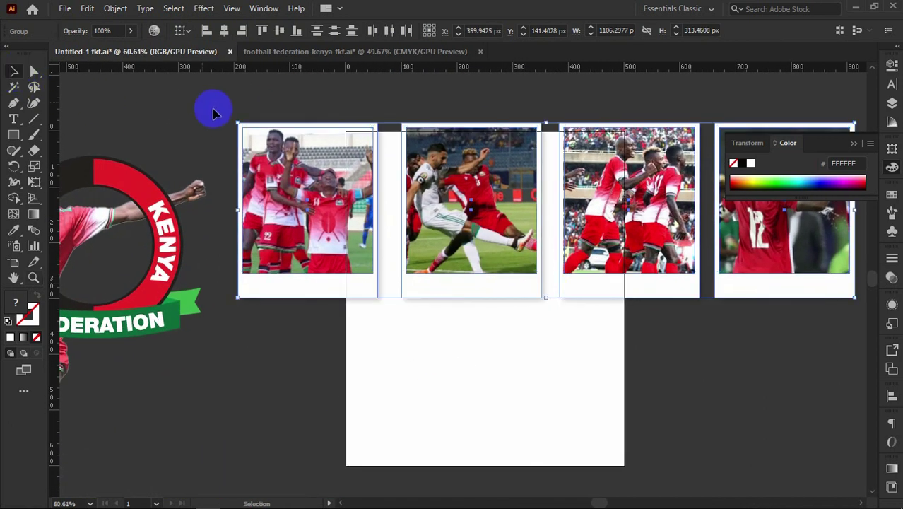
drag(236, 120, 442, 216)
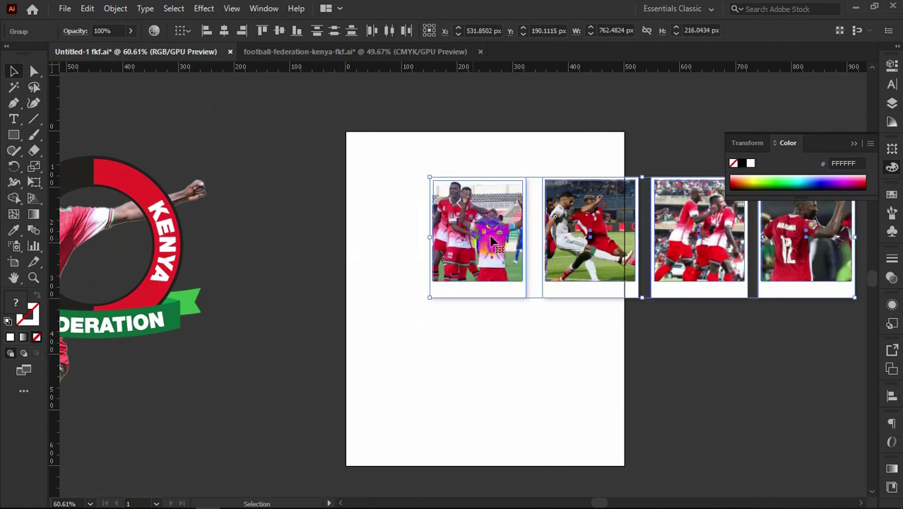
drag(443, 296, 412, 211)
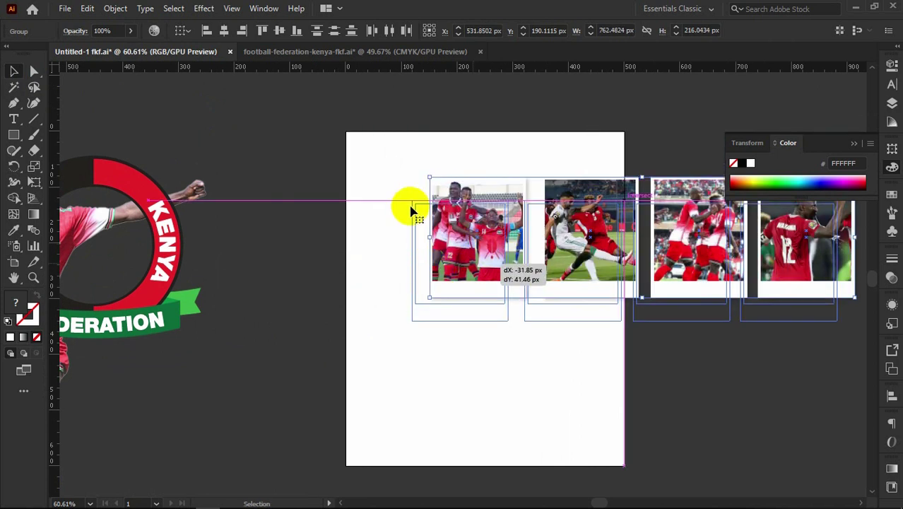
- Move the duelling-players frame to the artboard's lower left and shift the celebrating-players frame slightly left above it
key(z)
drag(464, 285, 531, 299)
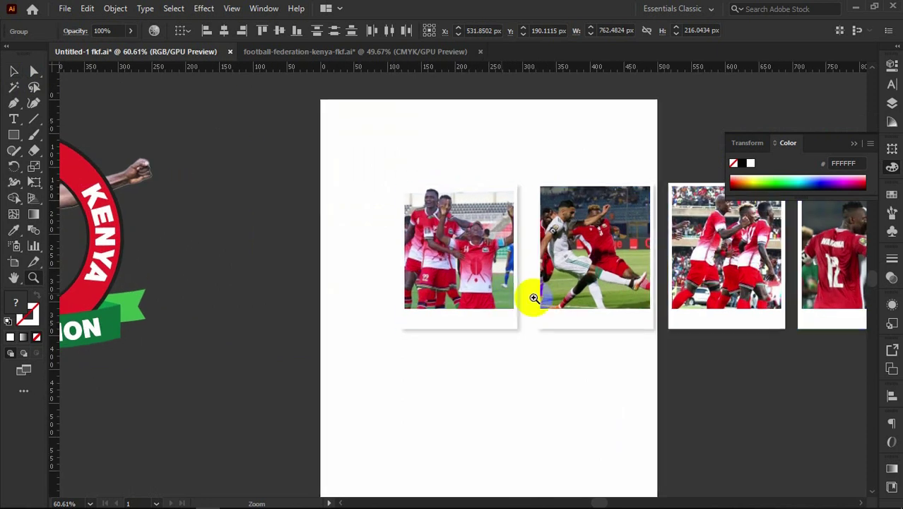
drag(399, 293, 397, 290)
drag(455, 299, 373, 326)
click(13, 72)
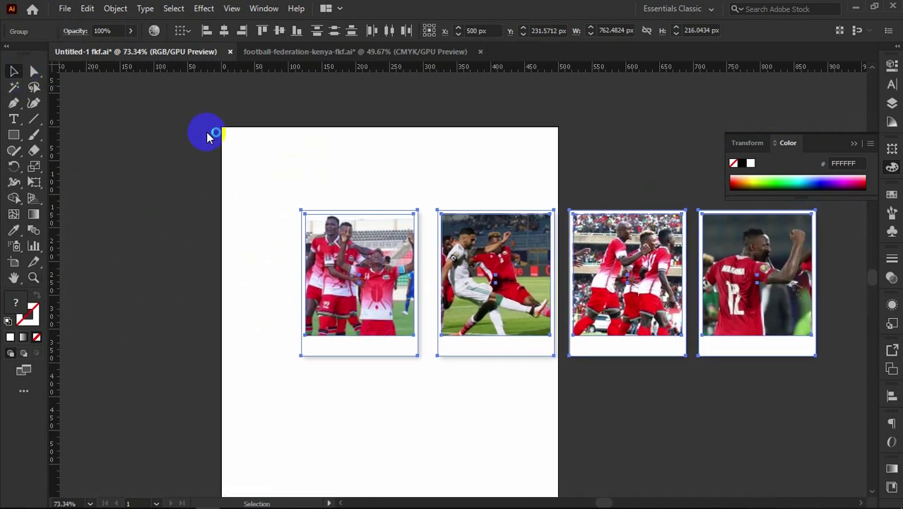
click(217, 141)
drag(459, 279, 300, 390)
click(375, 286)
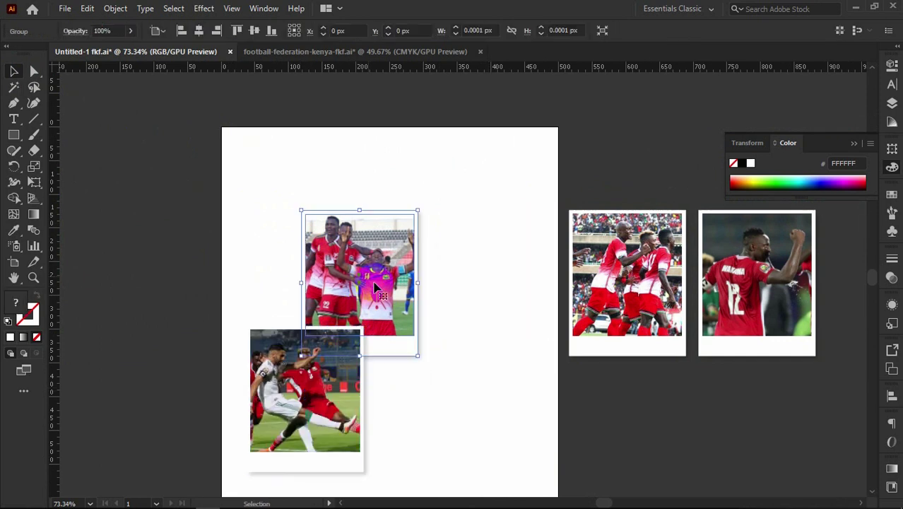
drag(388, 300, 360, 296)
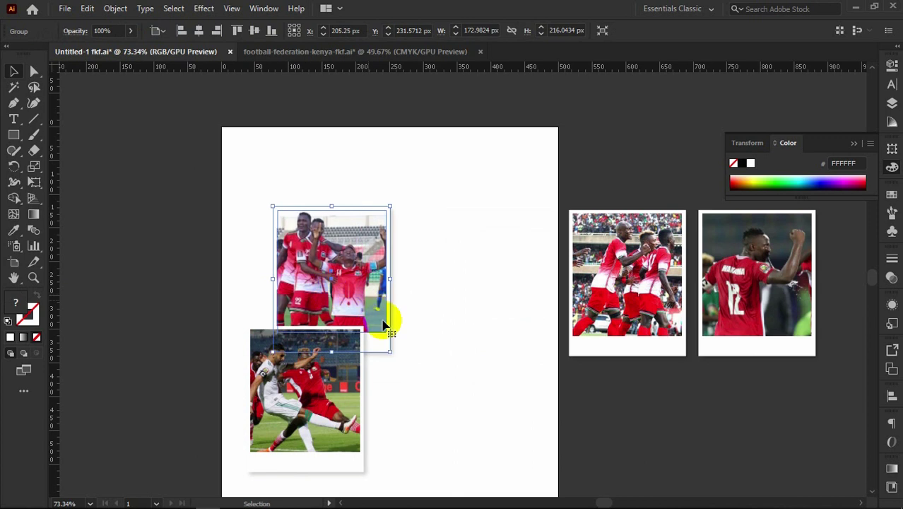
- Tilt the celebrating-players frame and the duelling-players frame slightly counterclockwise, overlap them, and move both closer to the artboard's left edge
drag(395, 355, 382, 329)
click(314, 420)
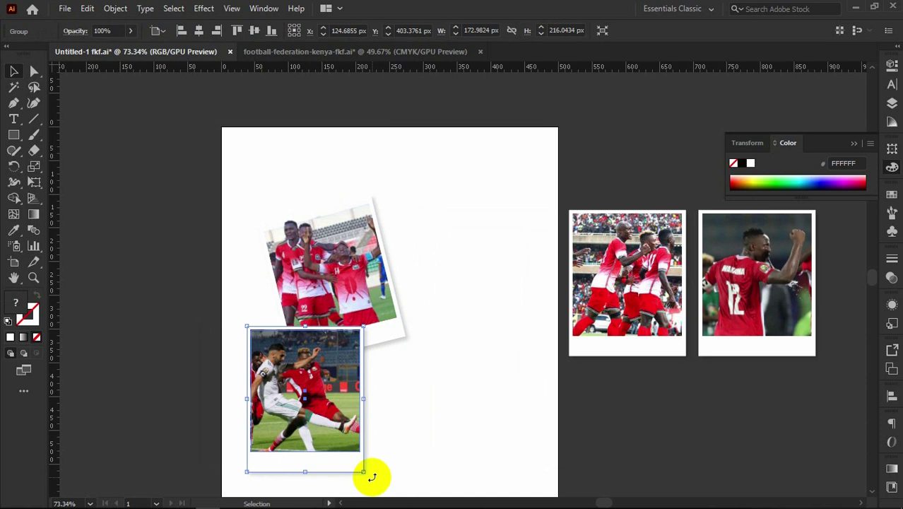
drag(372, 477, 377, 469)
drag(343, 415, 375, 398)
drag(424, 267, 334, 336)
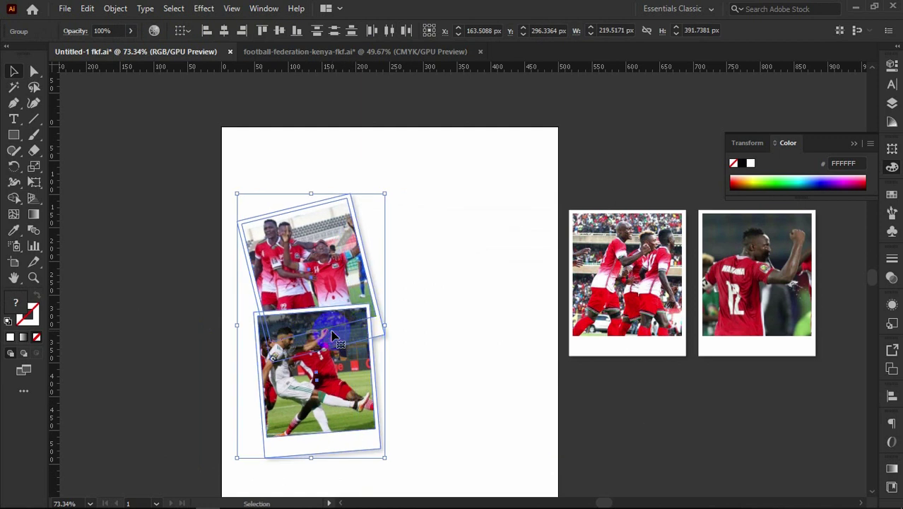
click(400, 376)
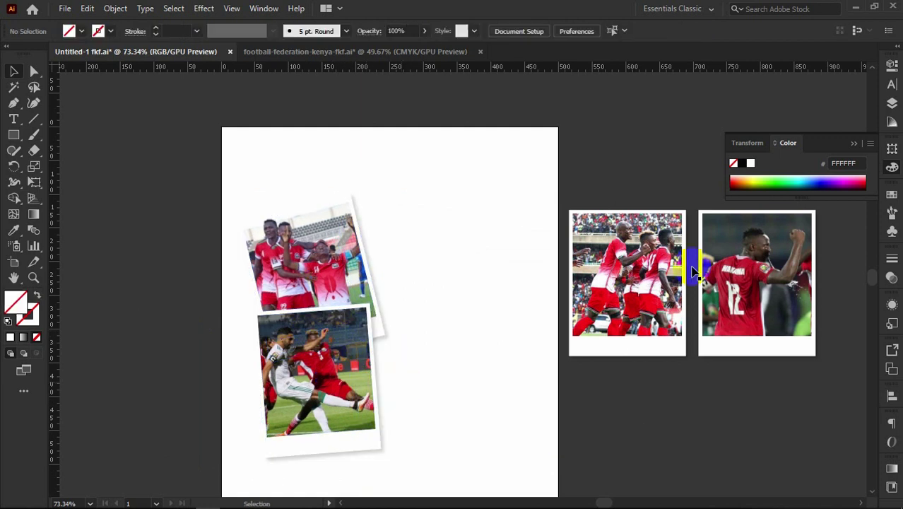
- Place the number-12 player's frame on the artboard's upper right, tilt it clockwise, enlarge it to about 259 px wide, and send it to back
click(717, 281)
drag(752, 303, 452, 287)
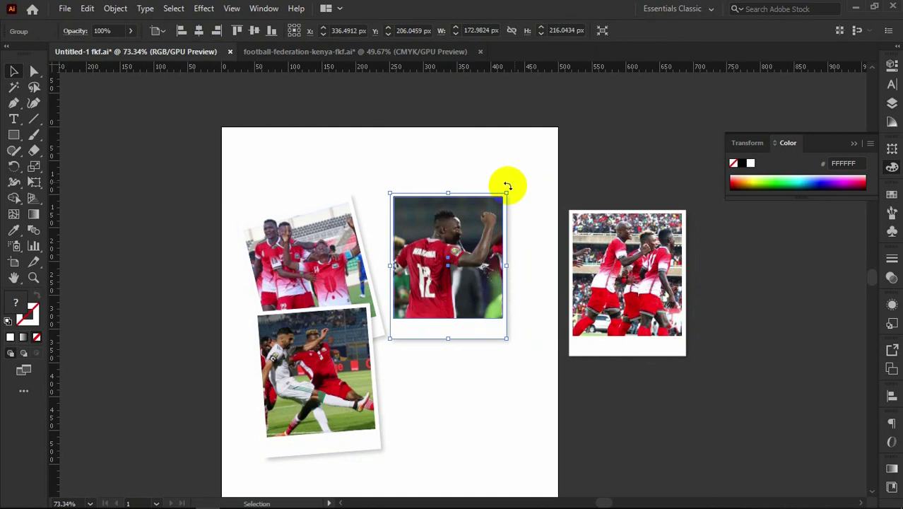
drag(506, 185, 523, 200)
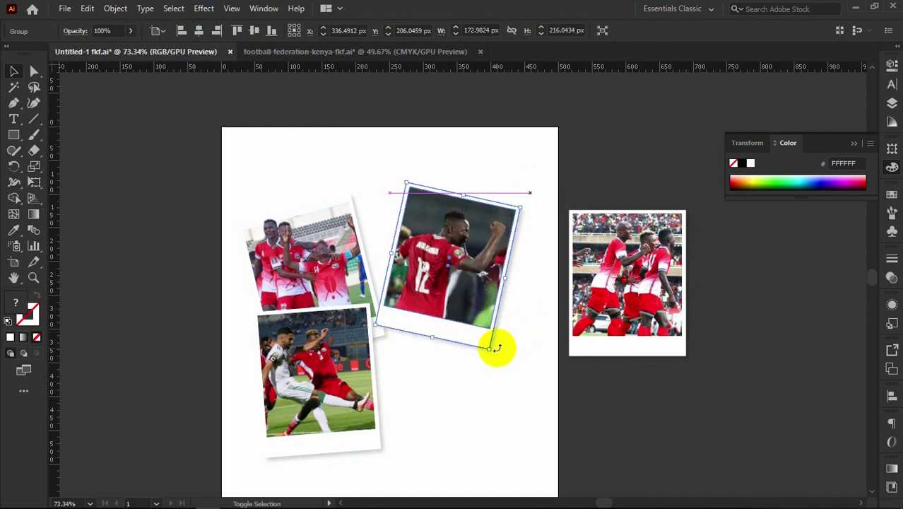
mouse_move(495, 347)
mouse_down()
mouse_move(488, 356)
mouse_move(498, 365)
mouse_up()
drag(463, 298, 431, 295)
right_click(444, 286)
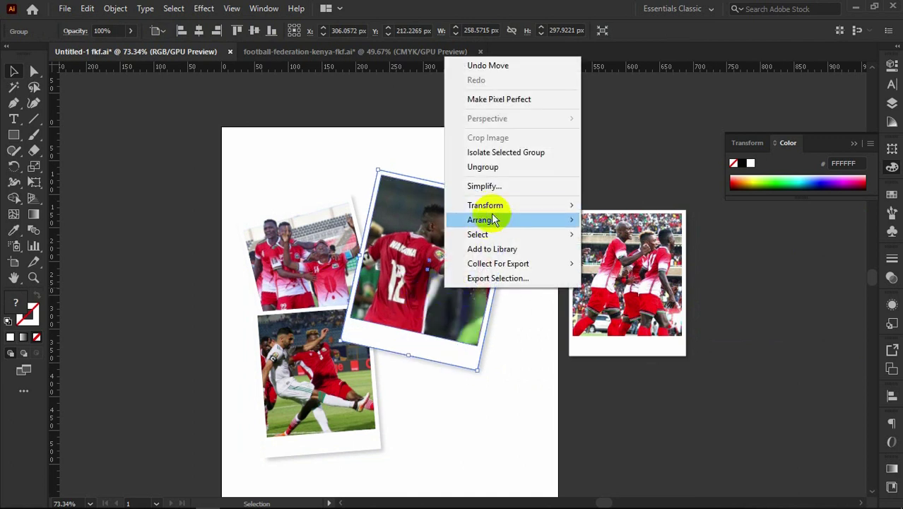
mouse_move(494, 219)
click(605, 263)
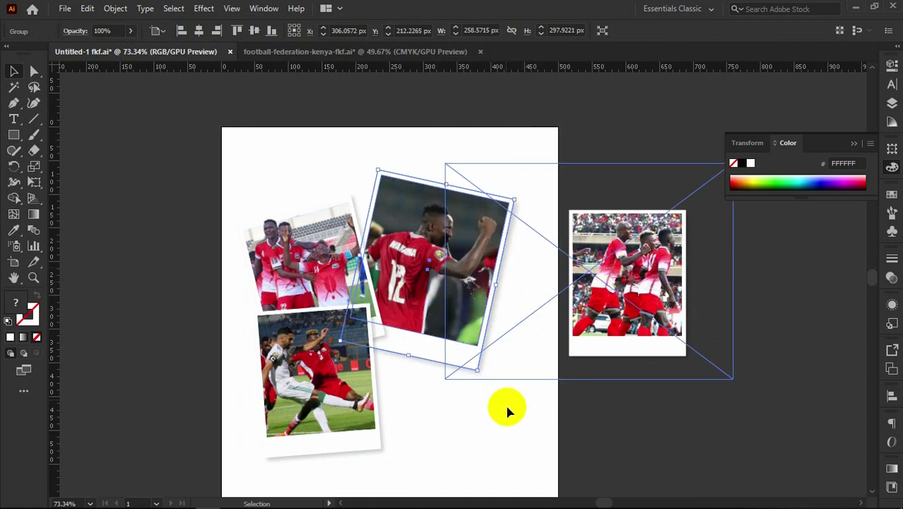
- Place the running-players frame over the lower part of the number-12 player's frame and tilt it clockwise to a similar angle
click(543, 344)
drag(576, 322, 510, 265)
mouse_move(510, 264)
mouse_down()
mouse_move(504, 258)
mouse_move(513, 270)
mouse_up()
drag(466, 346, 474, 343)
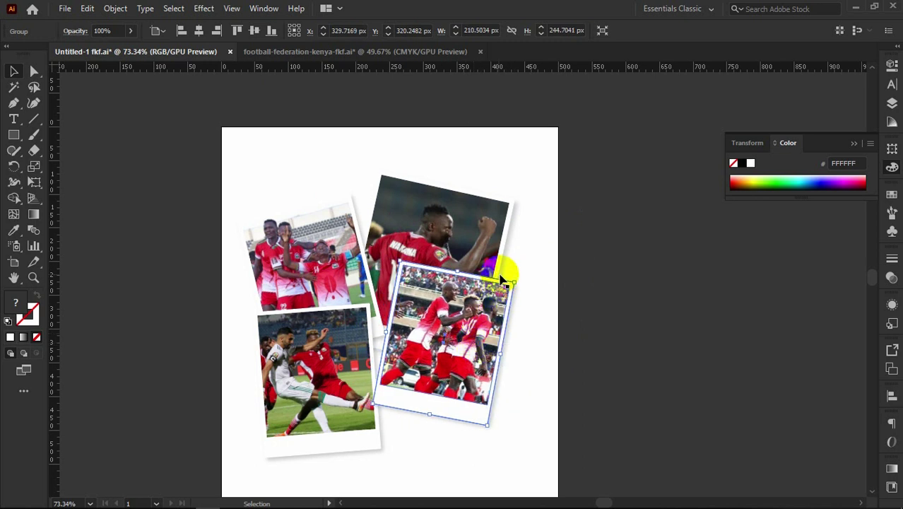
drag(519, 275, 521, 285)
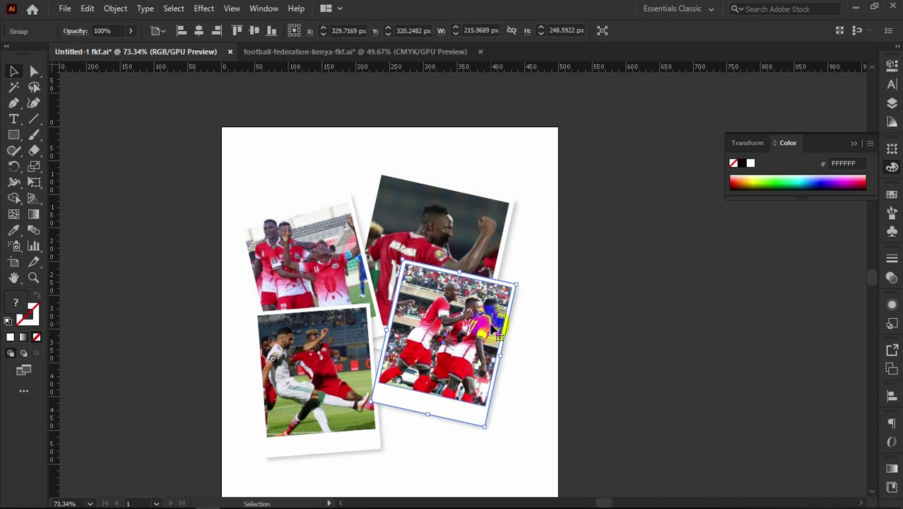
- Enlarge the running-players image inside its clipping mask and shift it slightly down so the players fill the frame
double_click(497, 335)
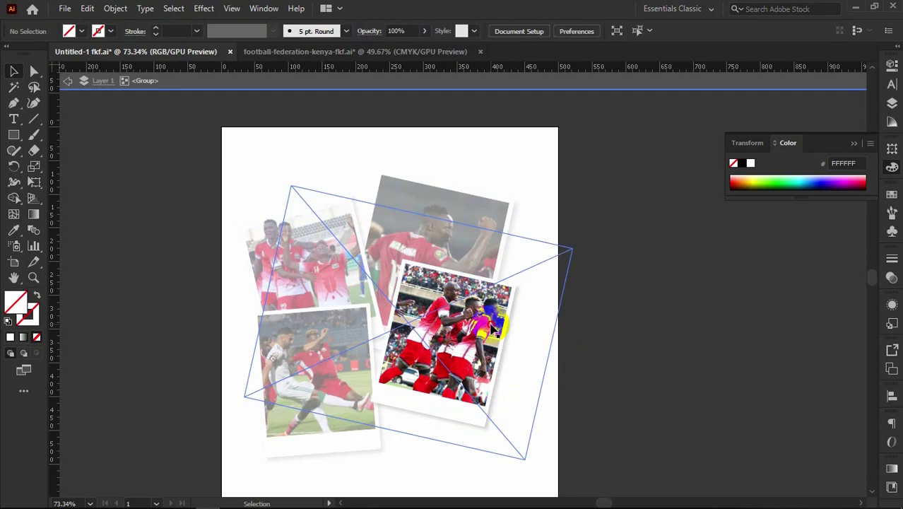
click(492, 328)
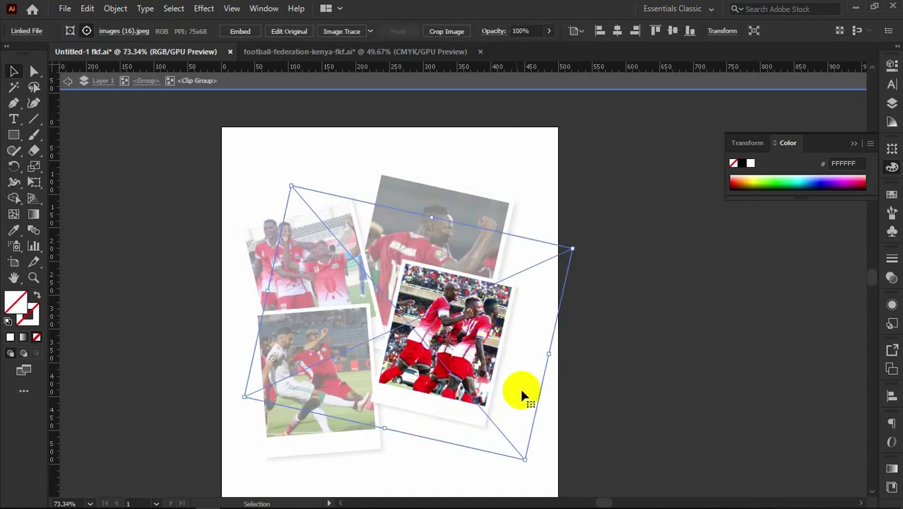
drag(522, 458, 542, 479)
drag(497, 341, 500, 361)
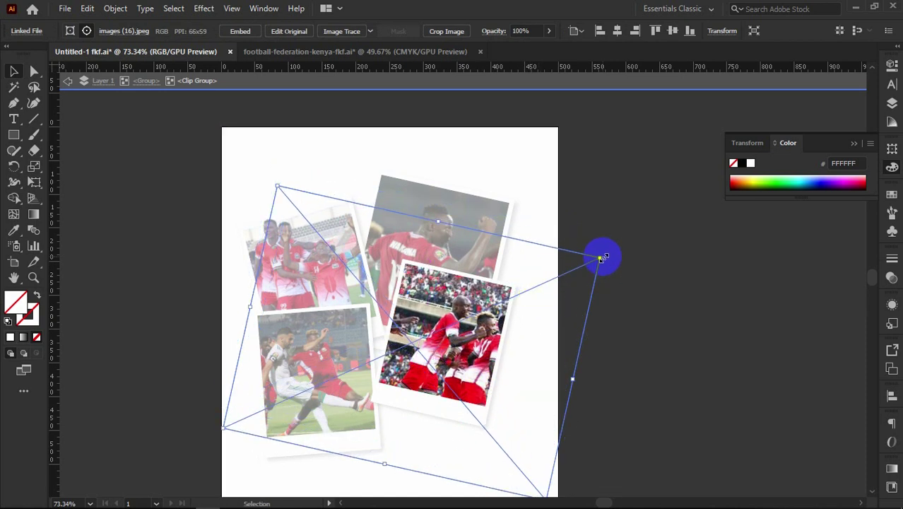
drag(601, 258, 610, 253)
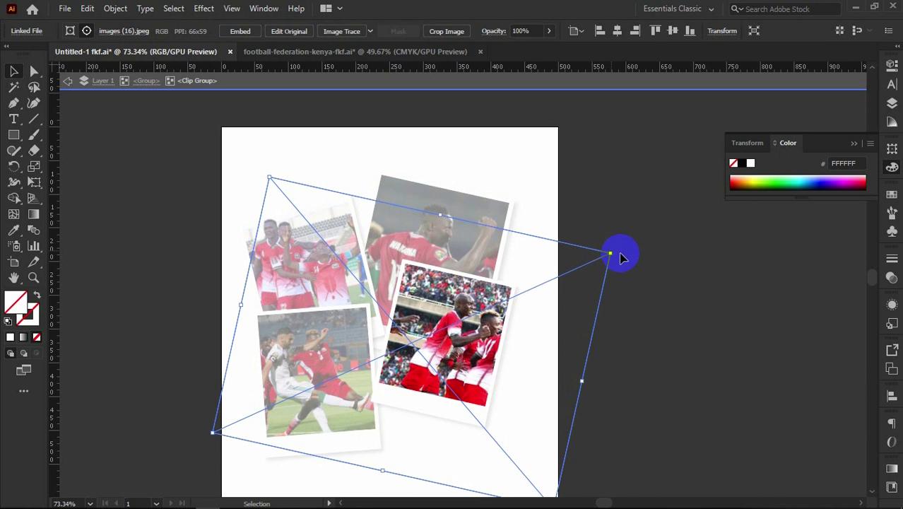
click(685, 261)
double_click(680, 260)
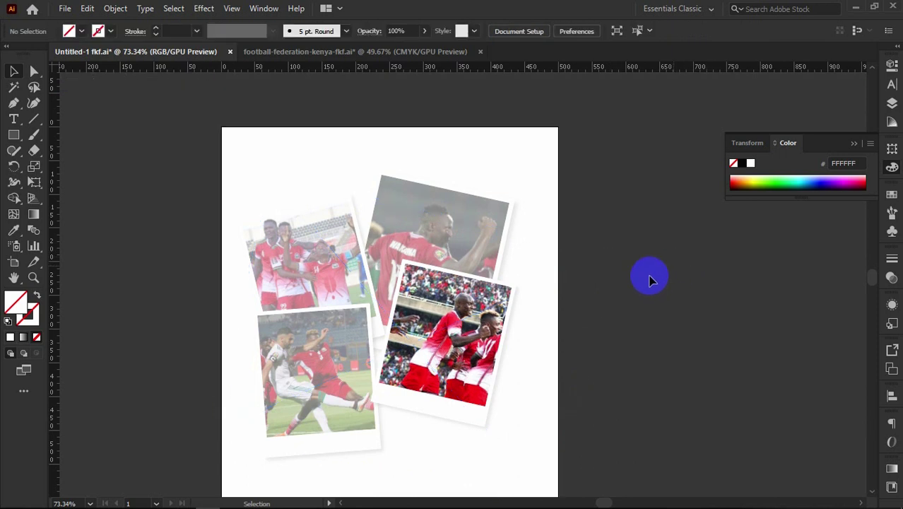
drag(566, 327, 576, 265)
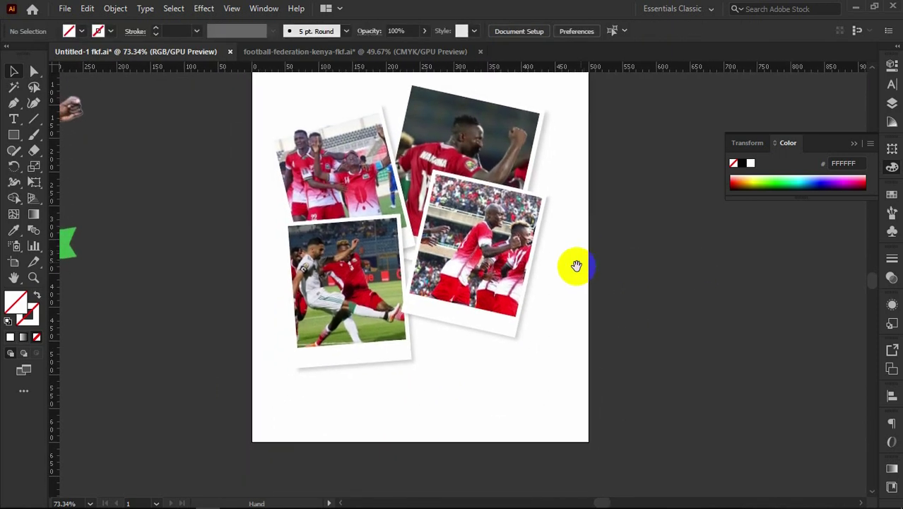
- Shift the celebrating-players frame up and right, and rotate the running-players frame further clockwise, enlarging it to about 273 px wide and lowering it
click(354, 290)
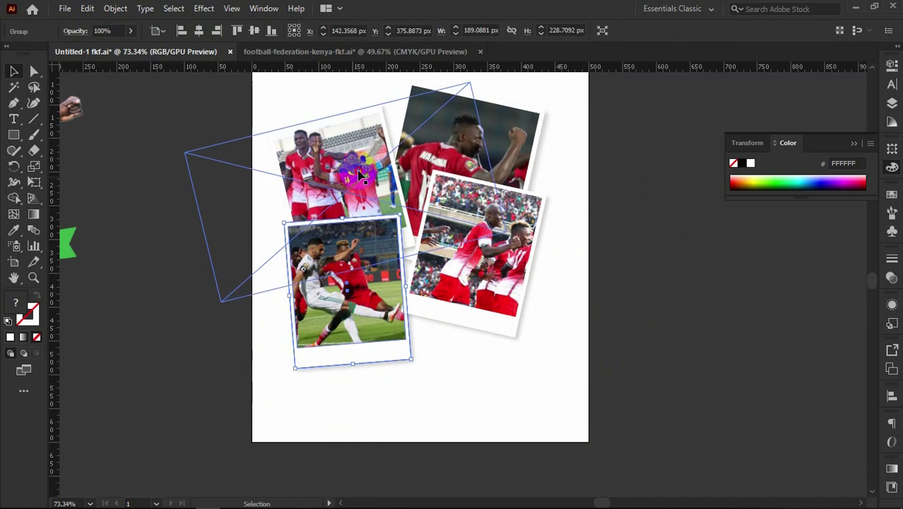
drag(358, 171, 375, 152)
click(477, 279)
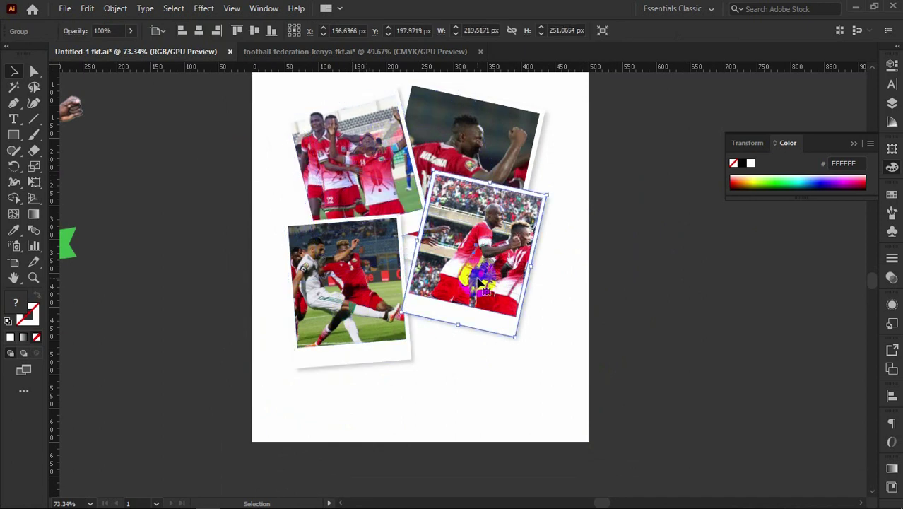
drag(552, 190, 571, 213)
drag(515, 254, 506, 269)
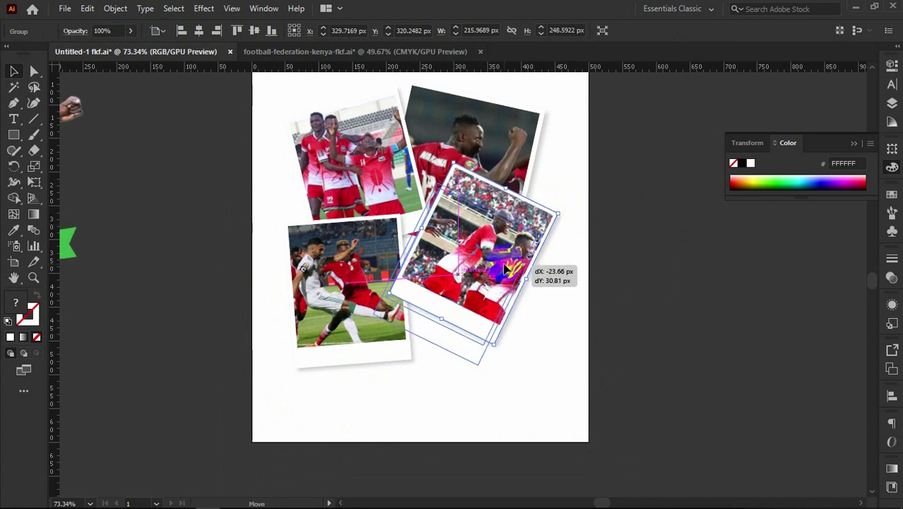
mouse_move(558, 222)
mouse_down()
mouse_move(548, 227)
mouse_move(557, 227)
mouse_up()
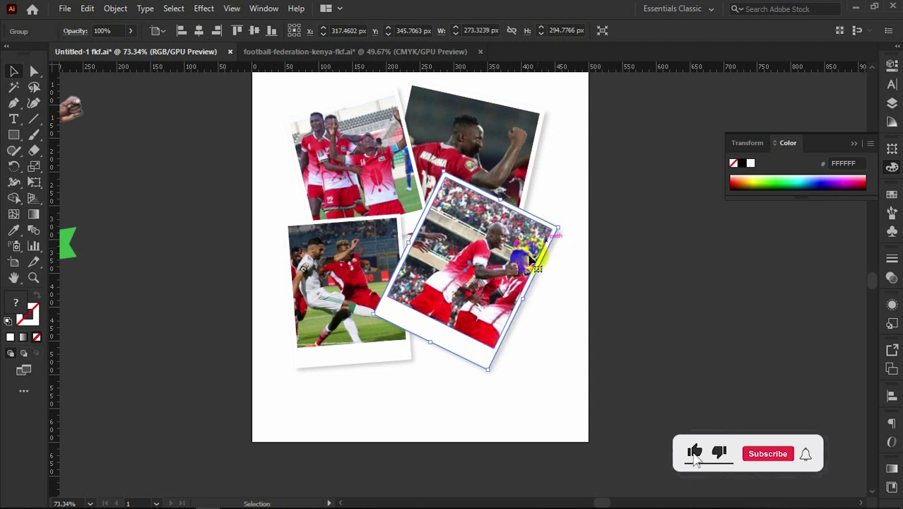
- Nudge the number-12 player's frame slightly upward, and select all four framed photos together
click(584, 234)
click(507, 146)
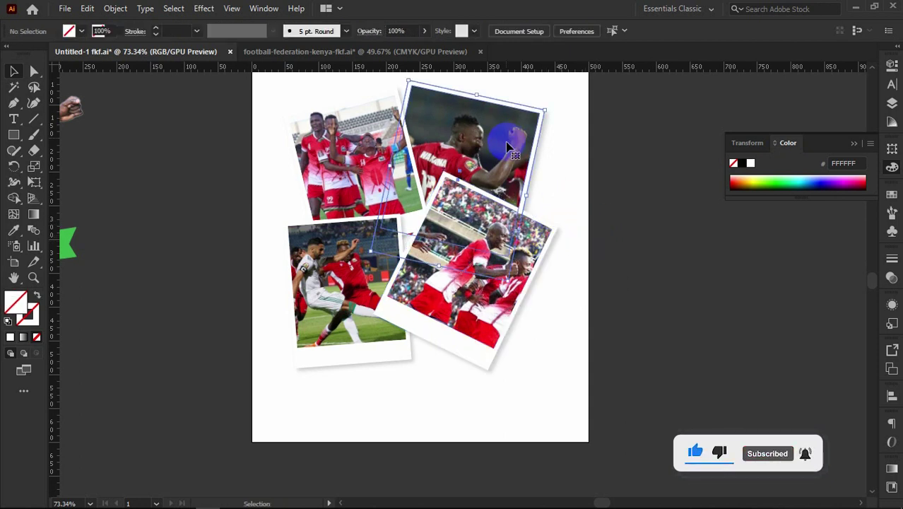
drag(507, 145, 507, 140)
click(625, 157)
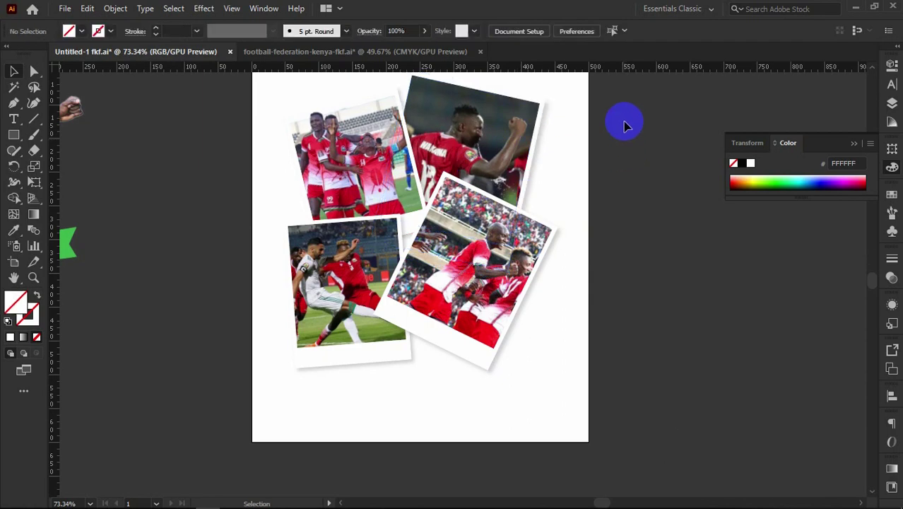
key(ctrl+a)
right_click(391, 259)
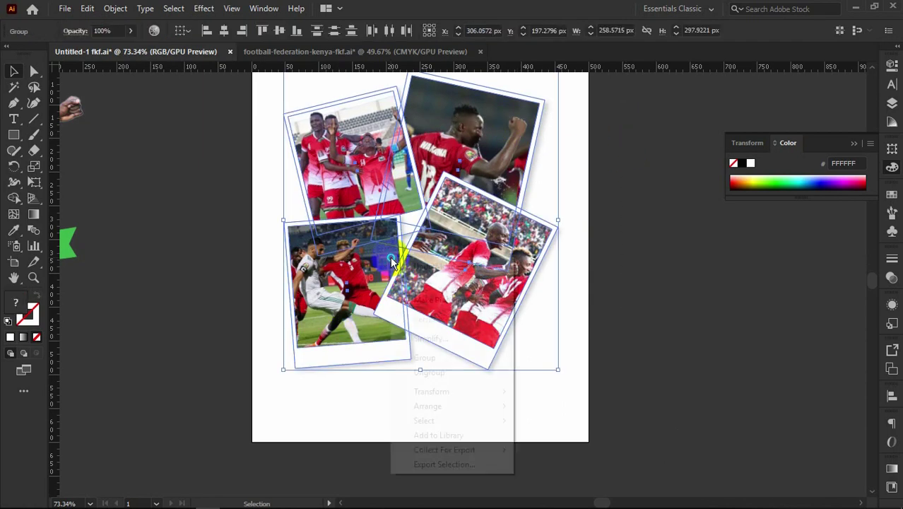
click(637, 303)
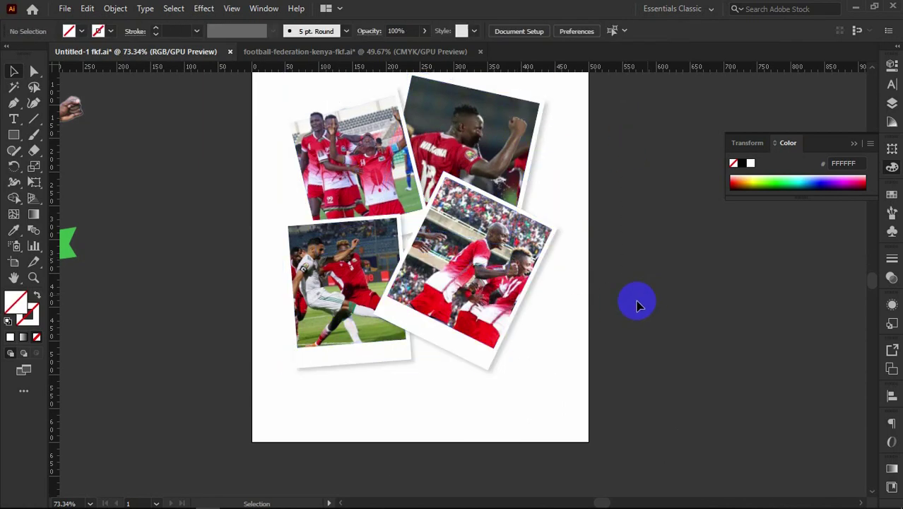
- Bring the cut-out player in front of the federation logo and centre the player over the logo's ring
key(z)
drag(536, 319, 445, 308)
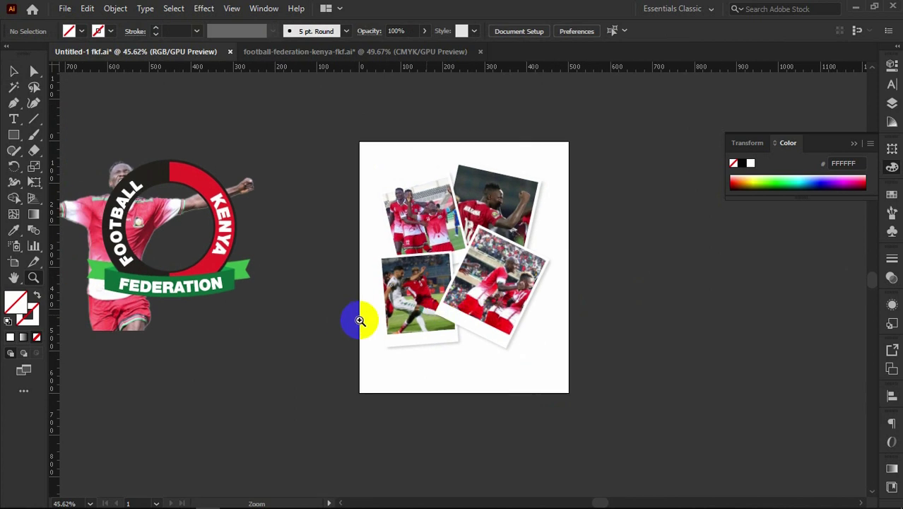
drag(359, 317, 486, 358)
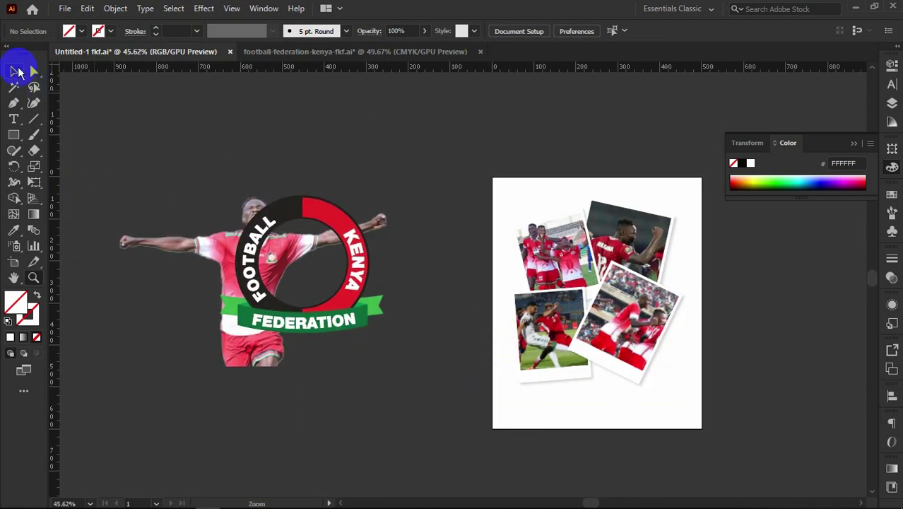
click(15, 71)
drag(246, 359, 253, 342)
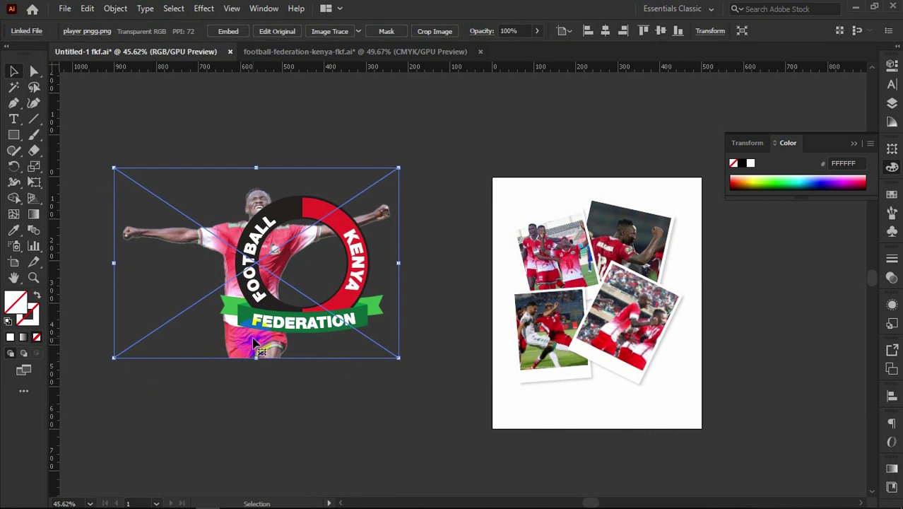
right_click(254, 342)
mouse_move(318, 255)
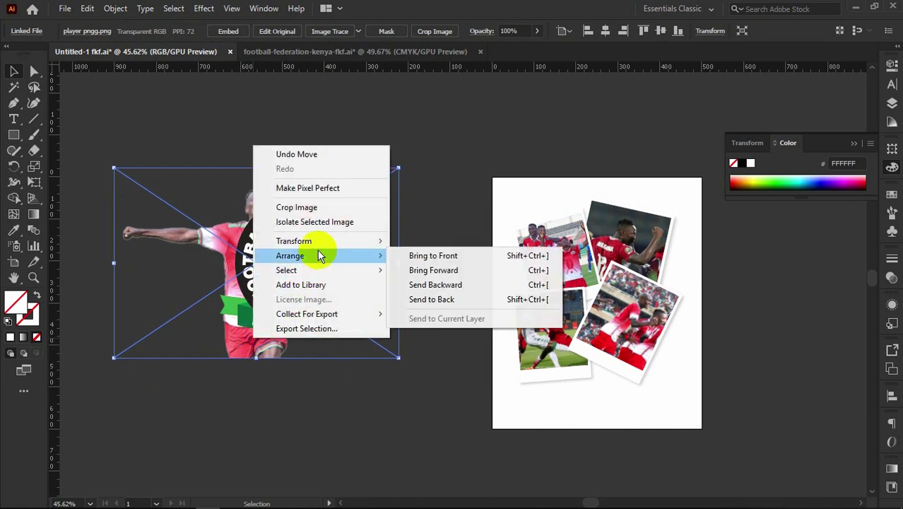
click(421, 257)
click(459, 309)
drag(267, 279, 355, 307)
- Send the cut-out player to the back, behind the federation logo
key(z)
mouse_move(307, 292)
mouse_down()
mouse_move(346, 313)
mouse_move(315, 297)
mouse_up()
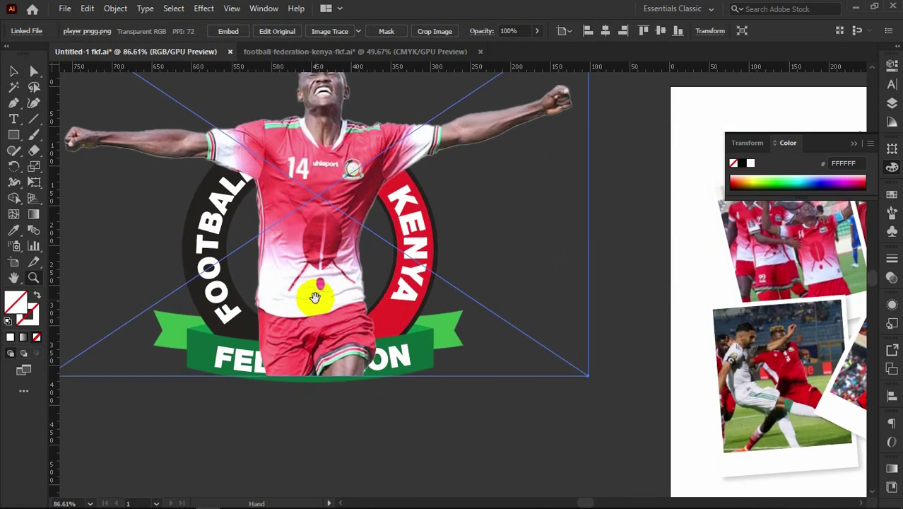
drag(336, 347, 338, 363)
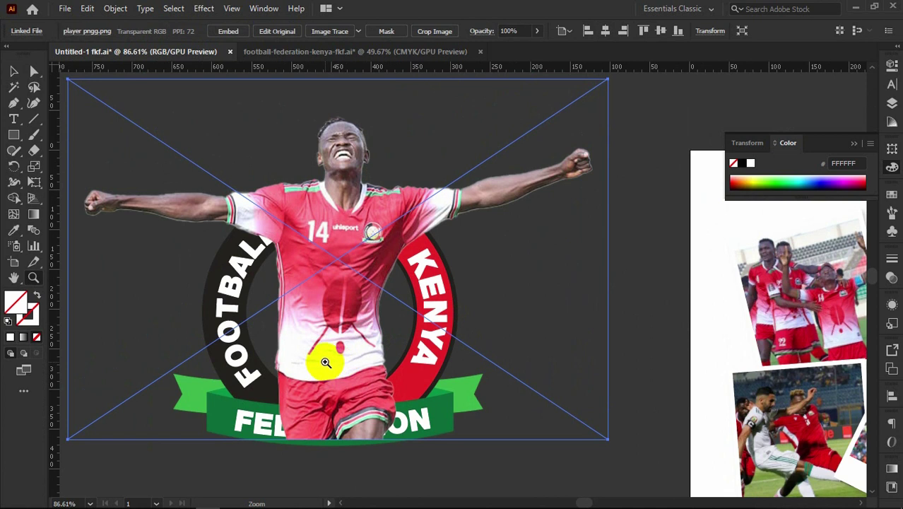
click(13, 72)
click(100, 453)
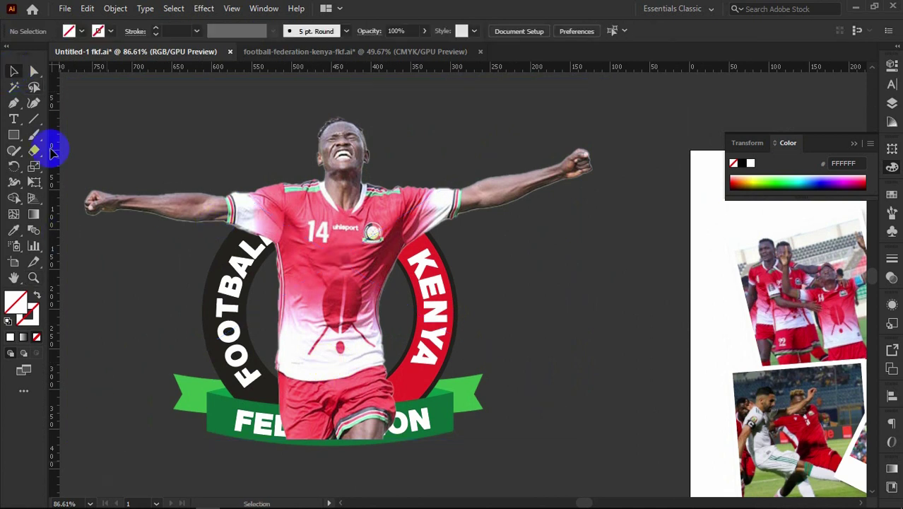
drag(18, 146, 67, 165)
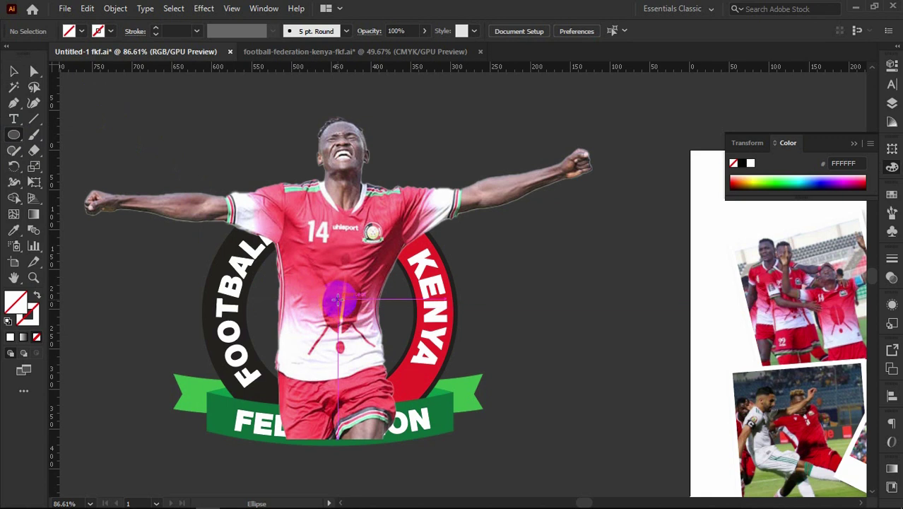
click(14, 72)
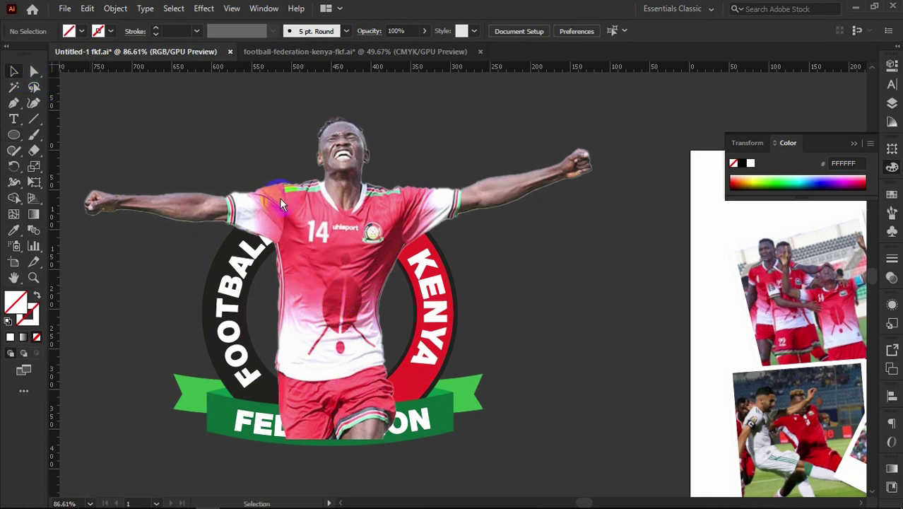
right_click(286, 207)
mouse_move(352, 315)
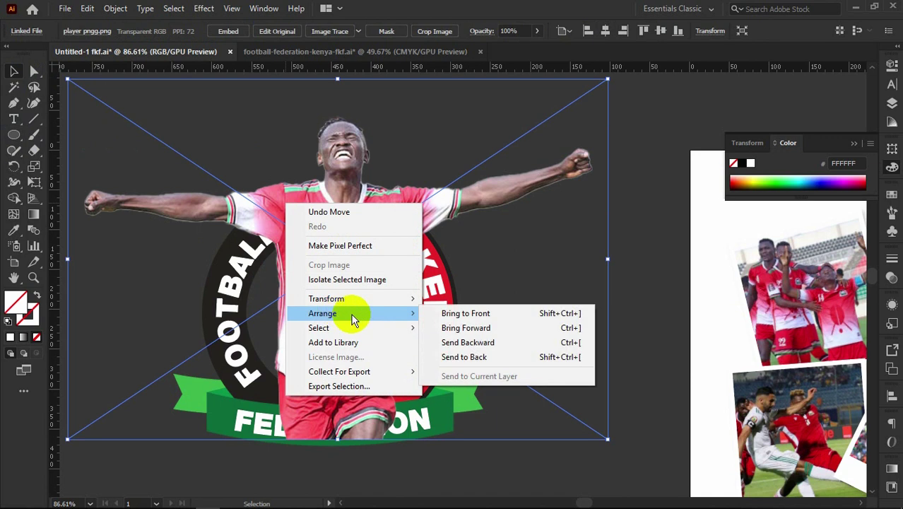
click(439, 360)
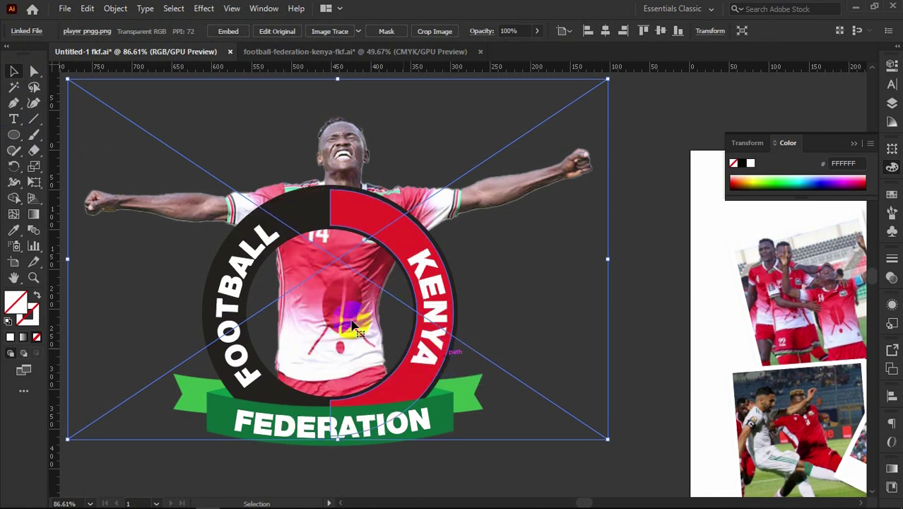
- Draw an unfilled circle over the logo ring's opening and resize it to fit the ring's inner edge
click(13, 134)
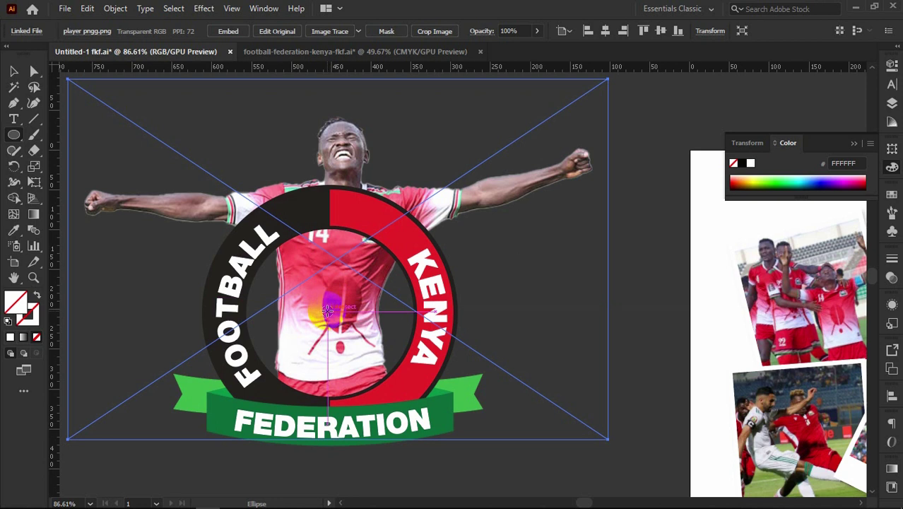
drag(328, 309, 383, 398)
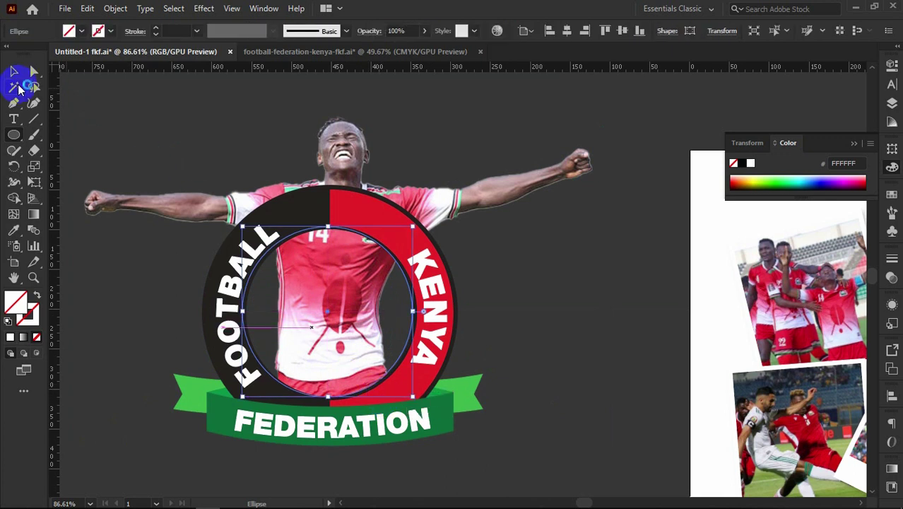
click(261, 240)
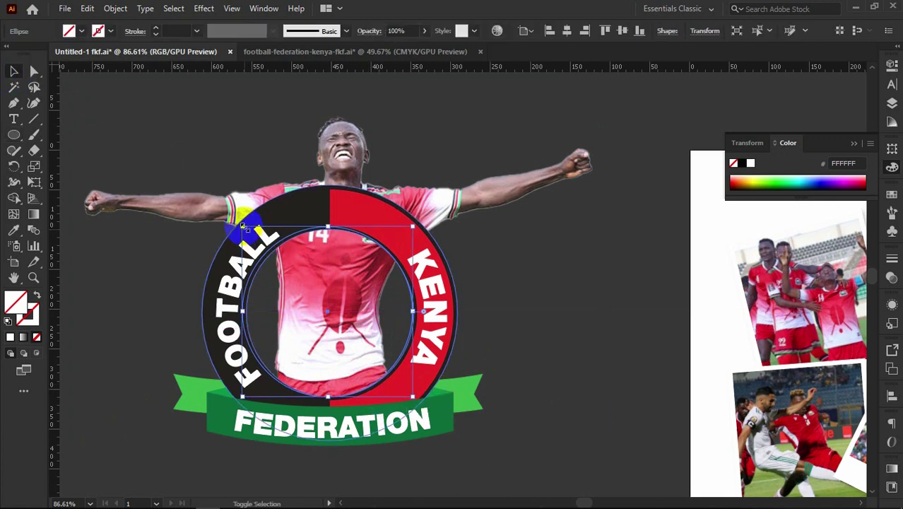
drag(247, 233, 248, 230)
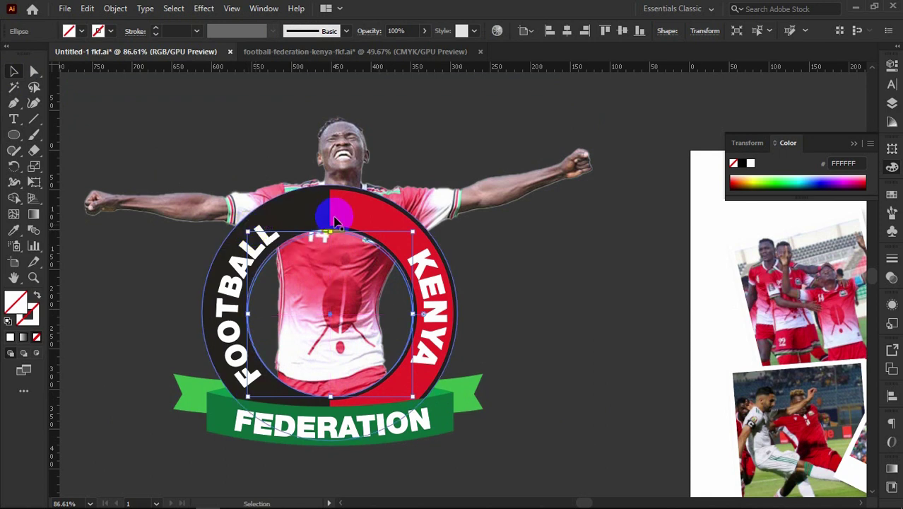
shift+click(167, 240)
- Add an anchor point on the circle's lower-left arc and one on its lower-right arc
click(14, 104)
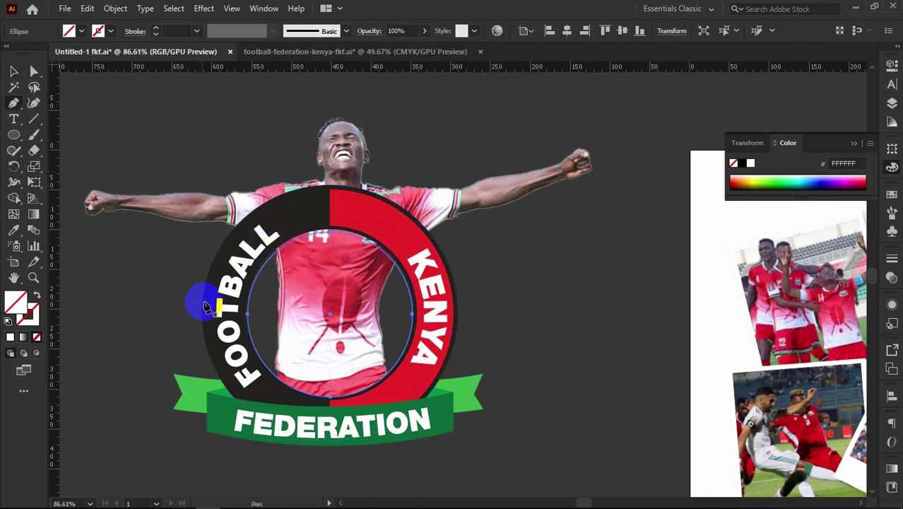
click(259, 351)
click(397, 367)
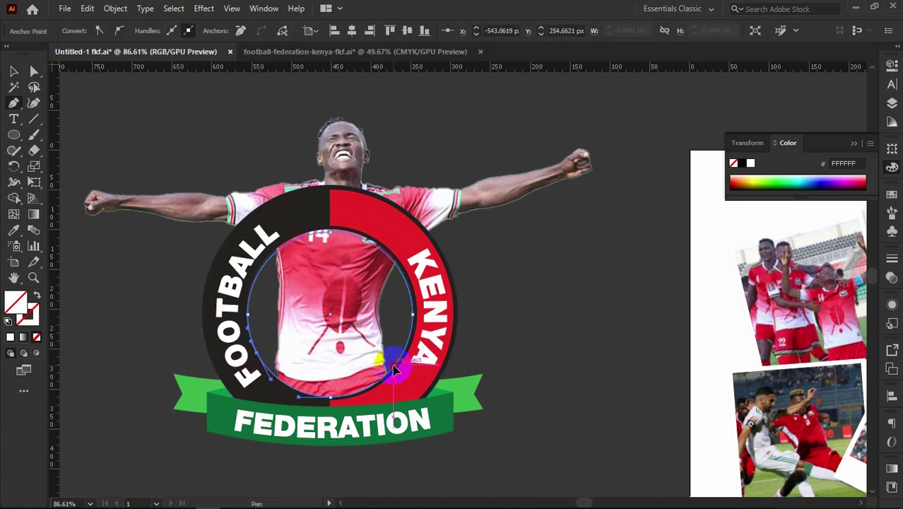
click(394, 366)
key(ctrl+z)
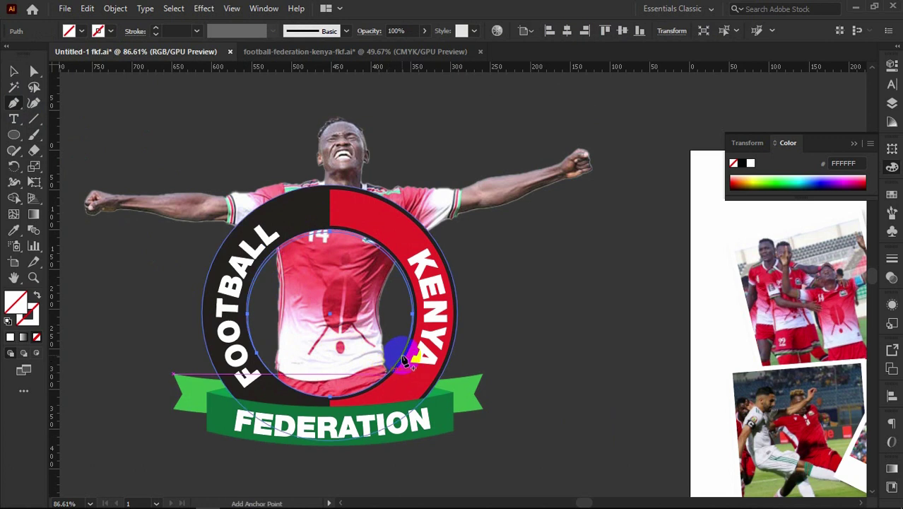
click(403, 360)
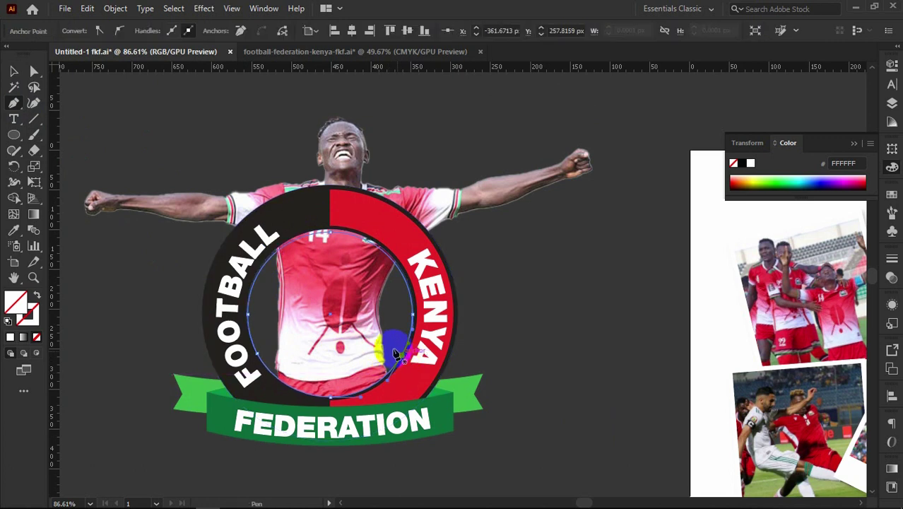
- Stretch the circle's right, top and left anchor points outward so the path encloses the player's arms and head
click(34, 71)
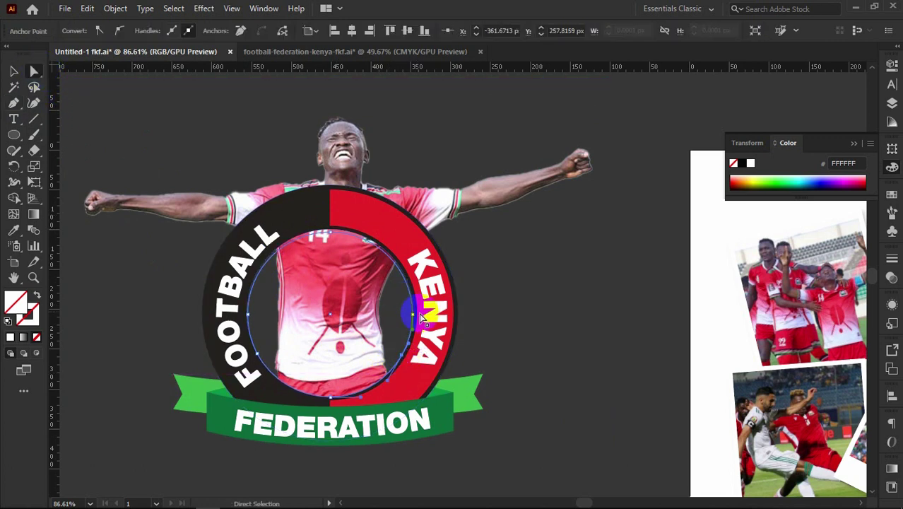
drag(416, 316, 623, 167)
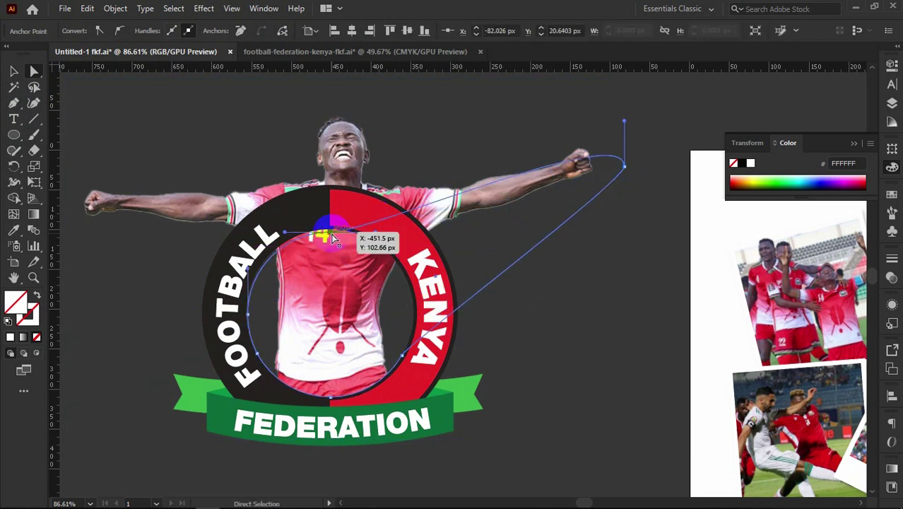
drag(333, 240, 294, 75)
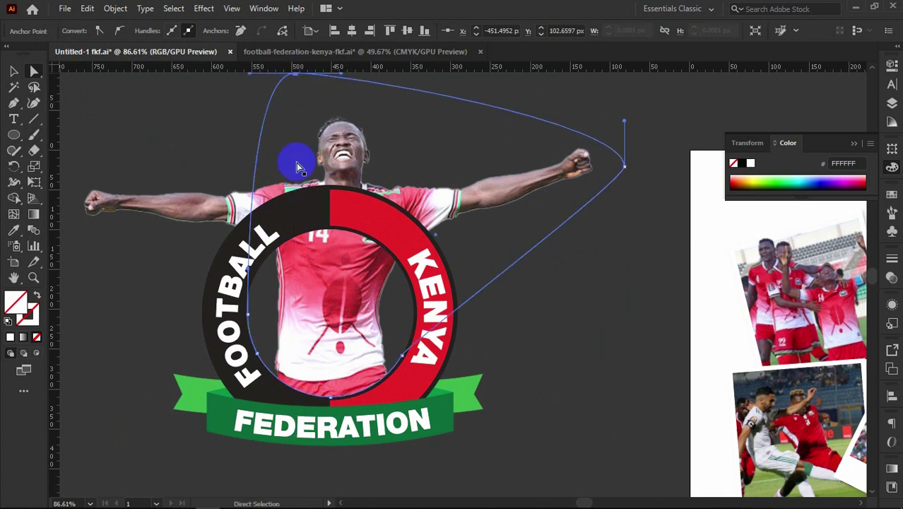
click(251, 317)
drag(251, 318, 64, 210)
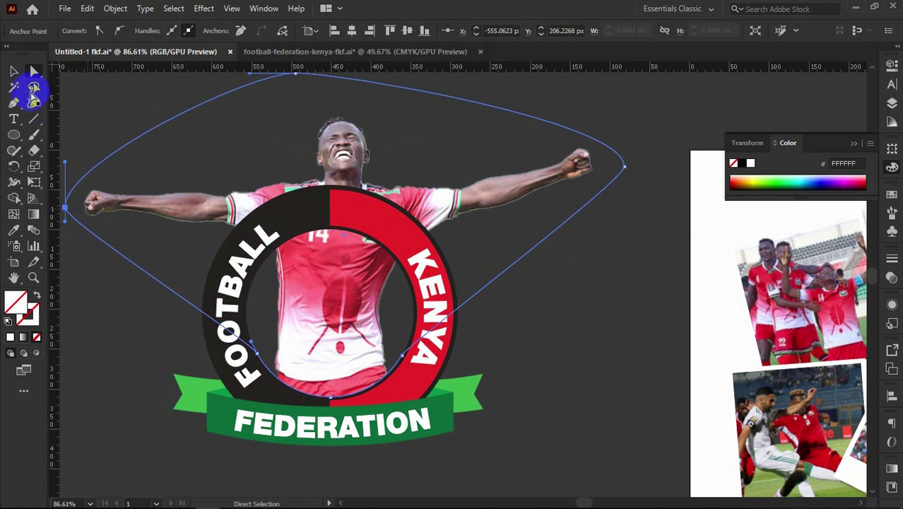
- Clip the player with the reshaped path using Make Clipping Mask
click(14, 71)
click(322, 104)
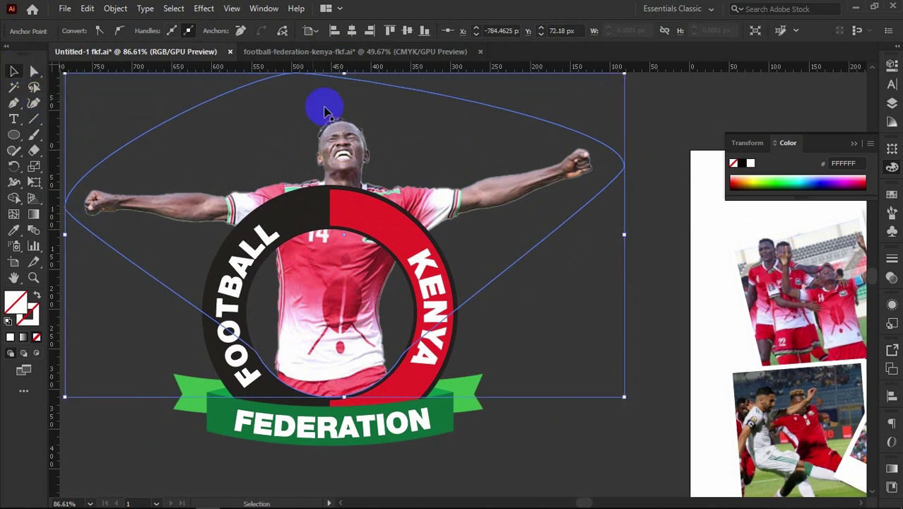
right_click(350, 151)
click(432, 264)
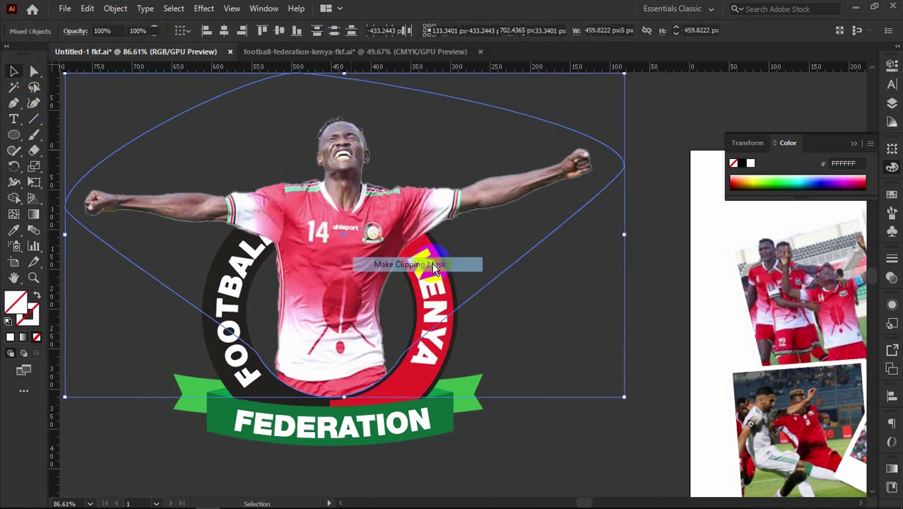
click(565, 439)
- Group the clipped player with the federation logo
key(z)
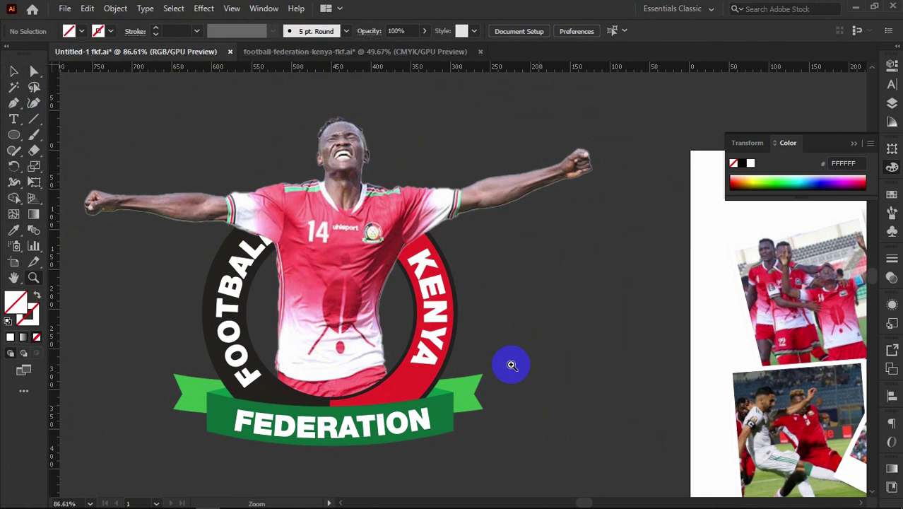
alt+click(512, 364)
click(14, 71)
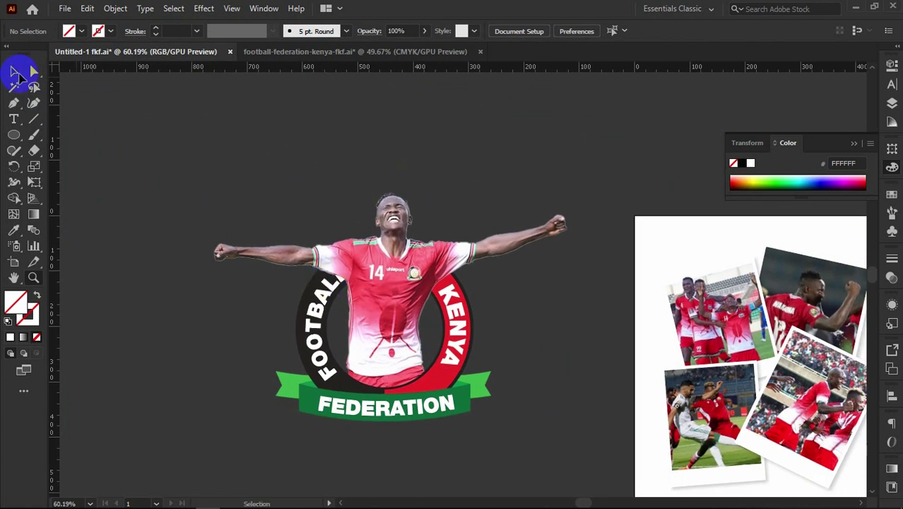
drag(118, 124, 488, 460)
right_click(394, 322)
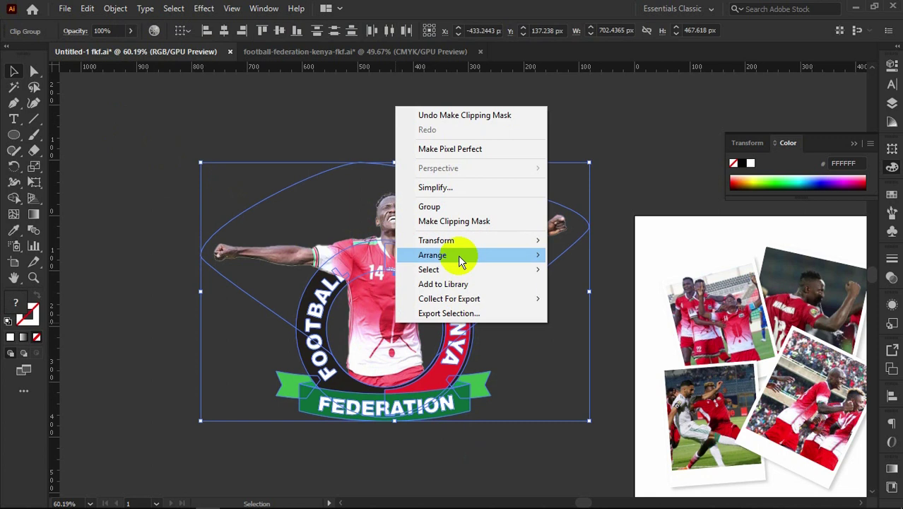
click(464, 208)
click(354, 133)
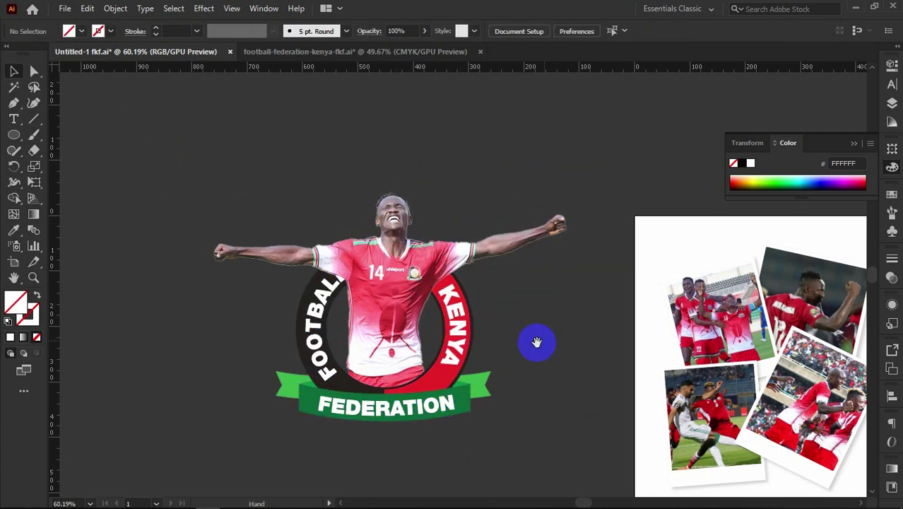
- Move the player-and-logo group onto the artboard over the framed photos and scale it to about 529 by 352 px
drag(443, 321, 596, 337)
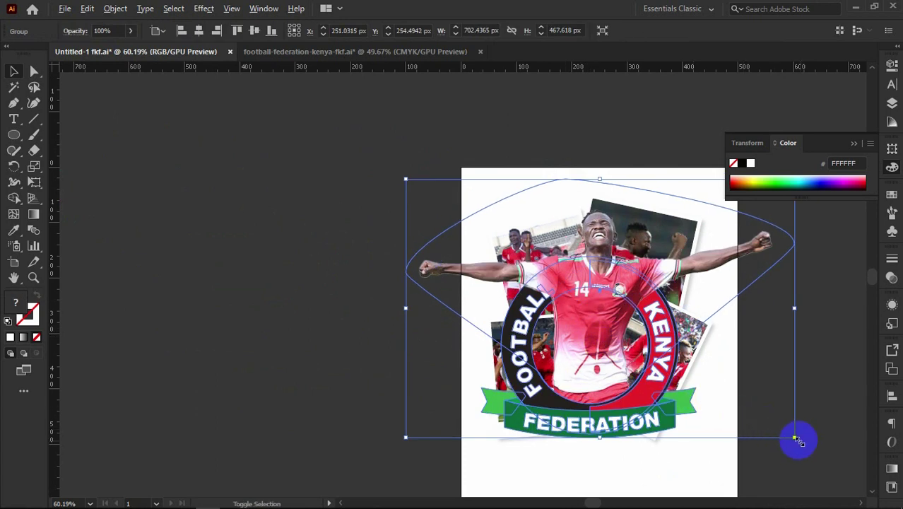
drag(796, 439, 760, 408)
- Lower the player-and-logo group over the photos to about X 245 px, Y 284 px
key(z)
click(639, 413)
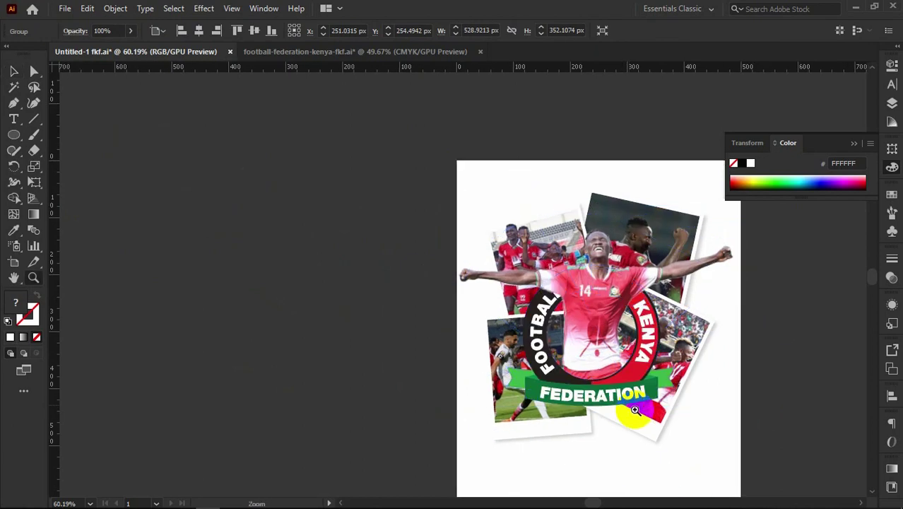
drag(655, 426, 672, 428)
key(space)
drag(603, 396, 554, 334)
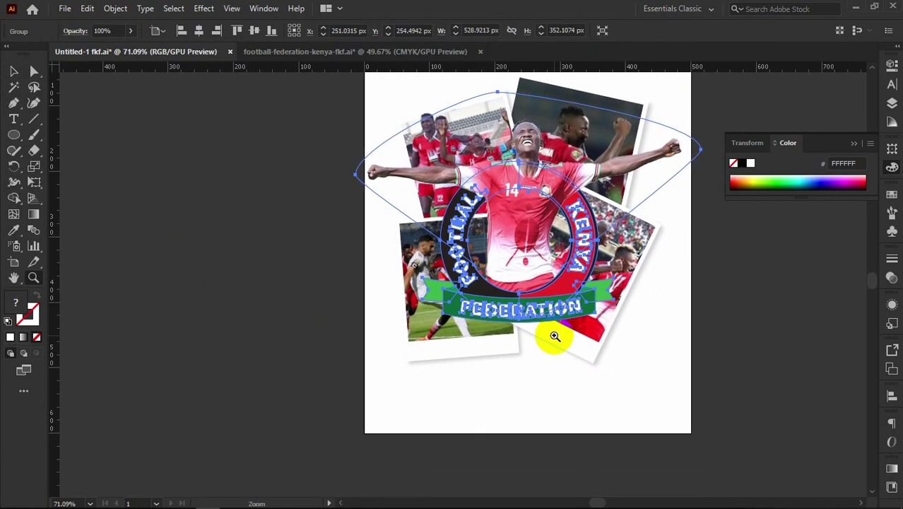
click(14, 70)
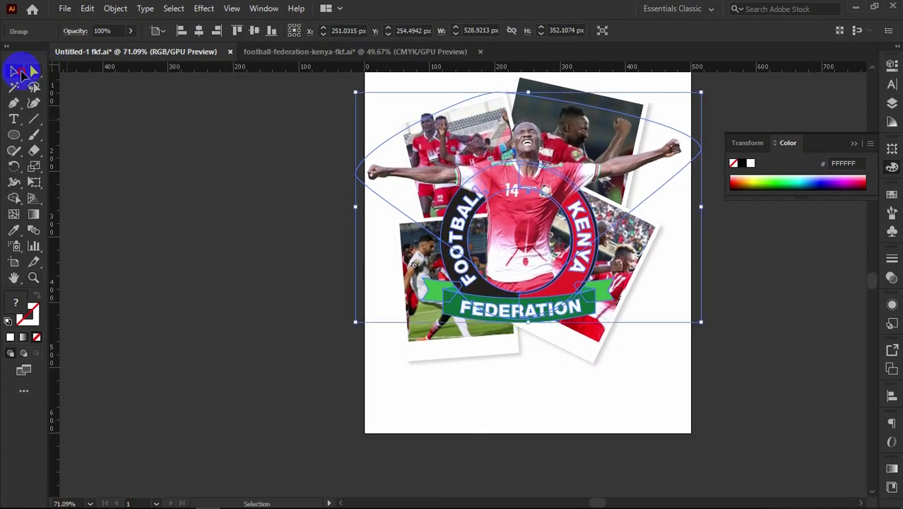
drag(549, 293, 548, 300)
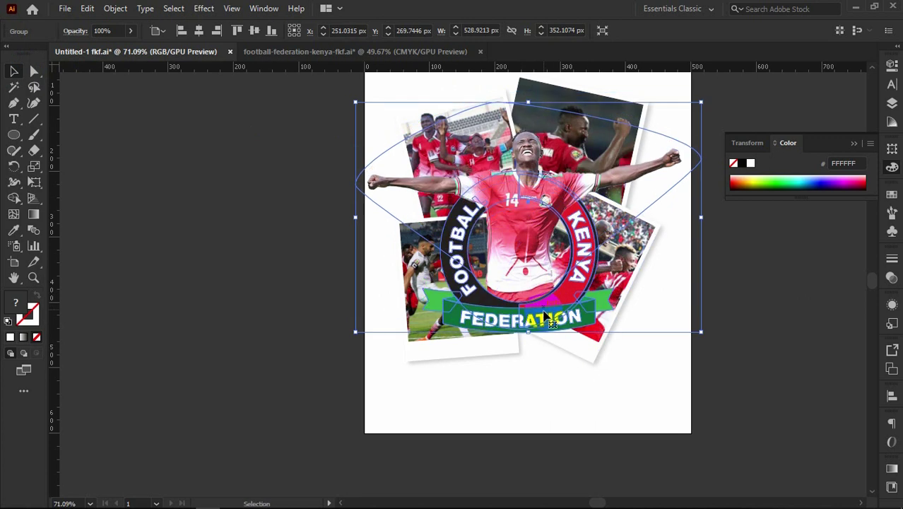
click(569, 333)
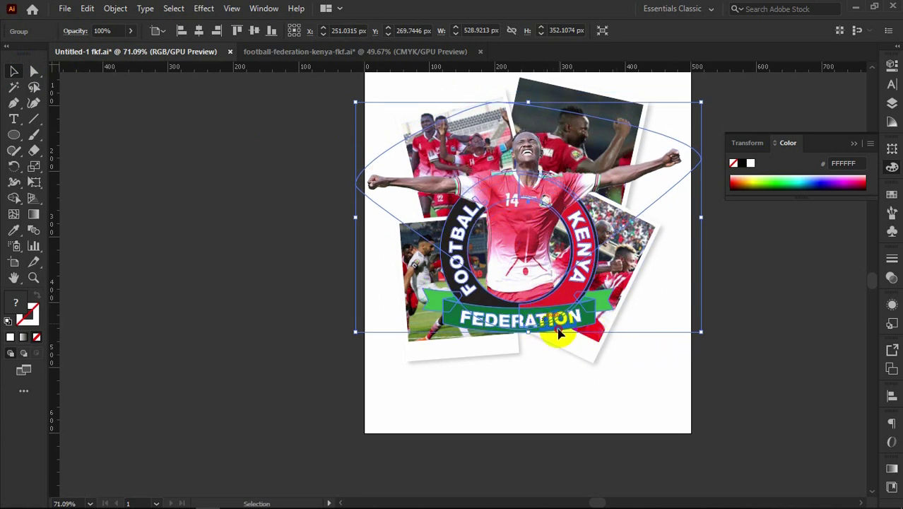
drag(558, 328, 558, 329)
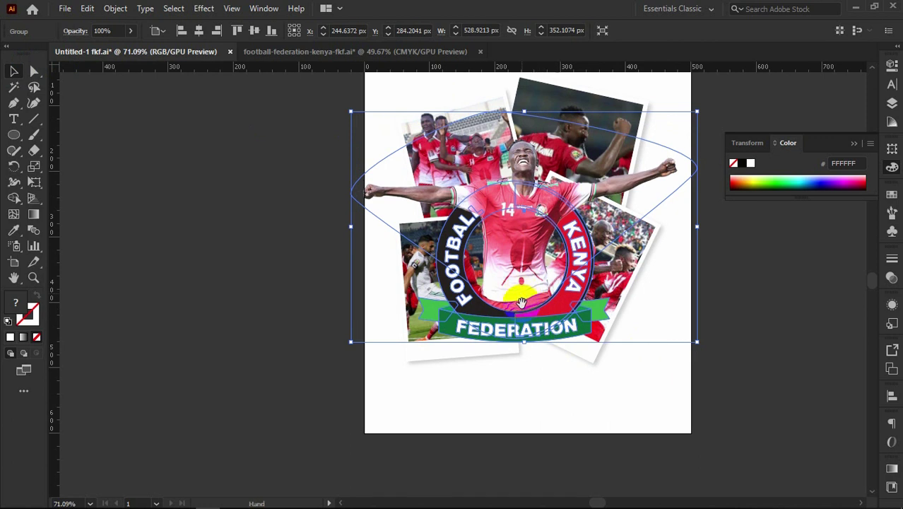
- Scale the player-and-logo group down about its centre to about 495 by 330 px
drag(521, 302, 503, 325)
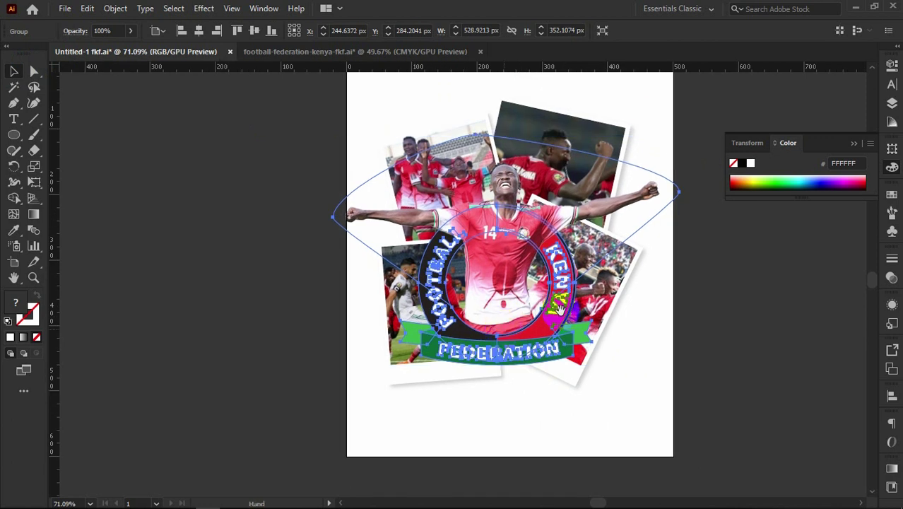
click(651, 194)
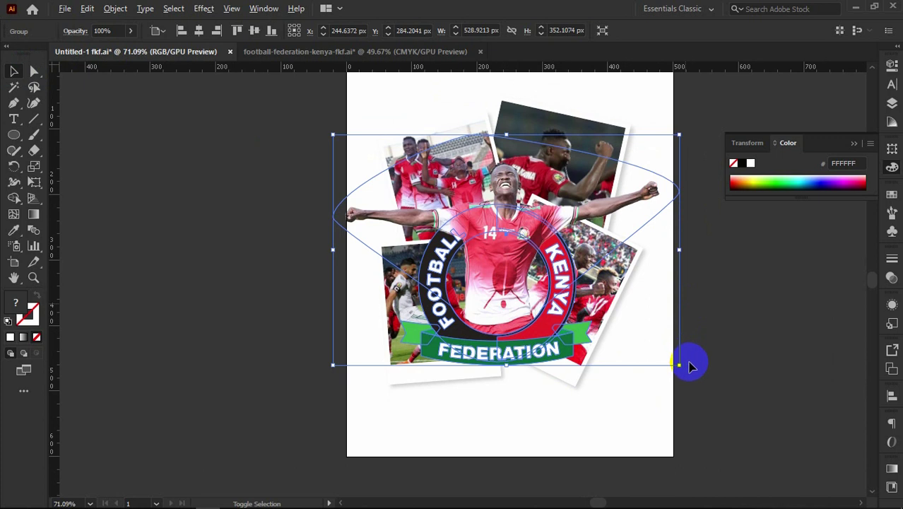
drag(679, 364, 669, 358)
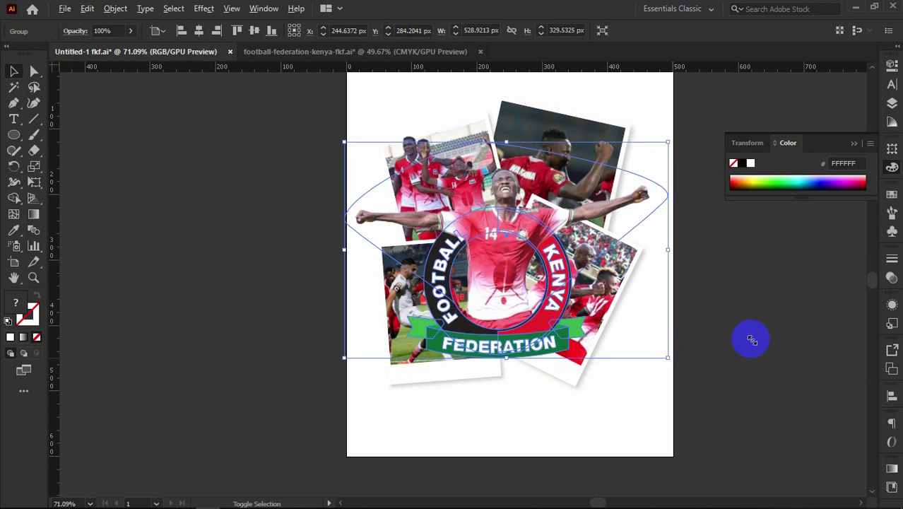
- Isolate the photo group, move the number-12 player's framed photo slightly down, and exit isolation
key(z)
drag(588, 341, 616, 349)
key(space)
drag(524, 315, 529, 341)
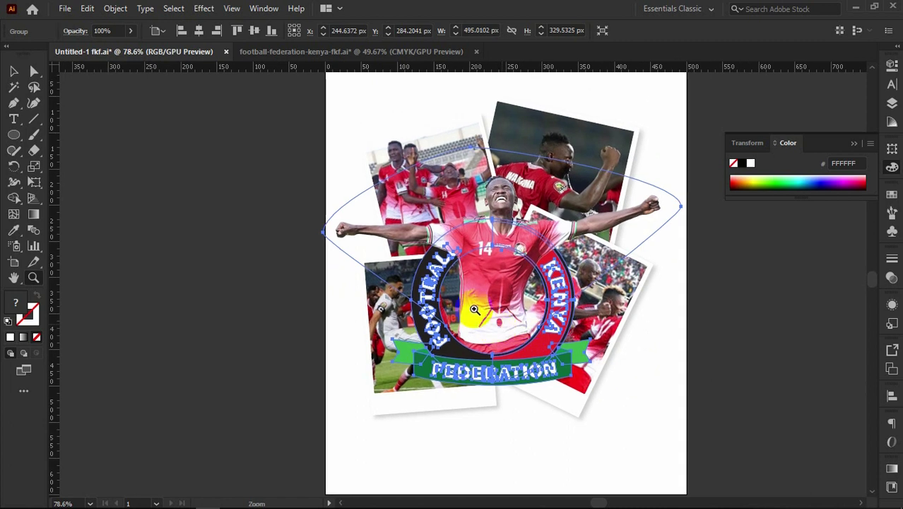
click(14, 71)
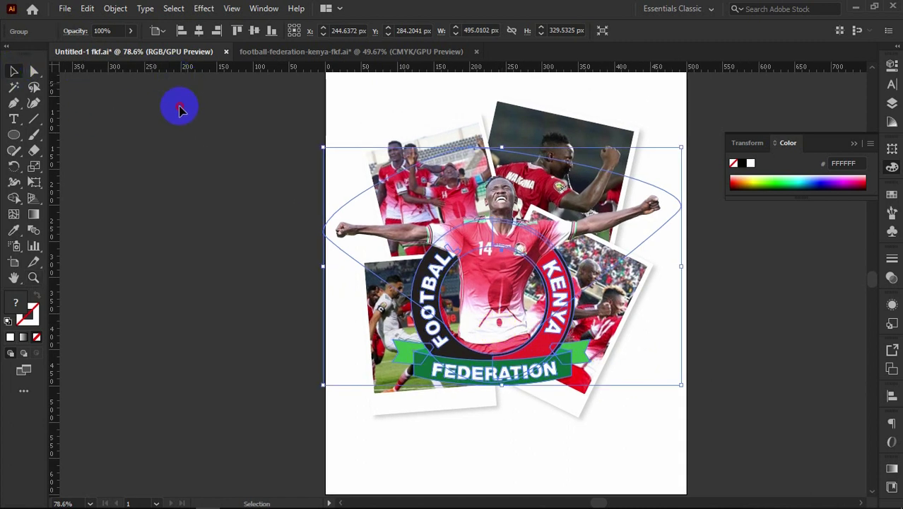
click(601, 118)
double_click(594, 133)
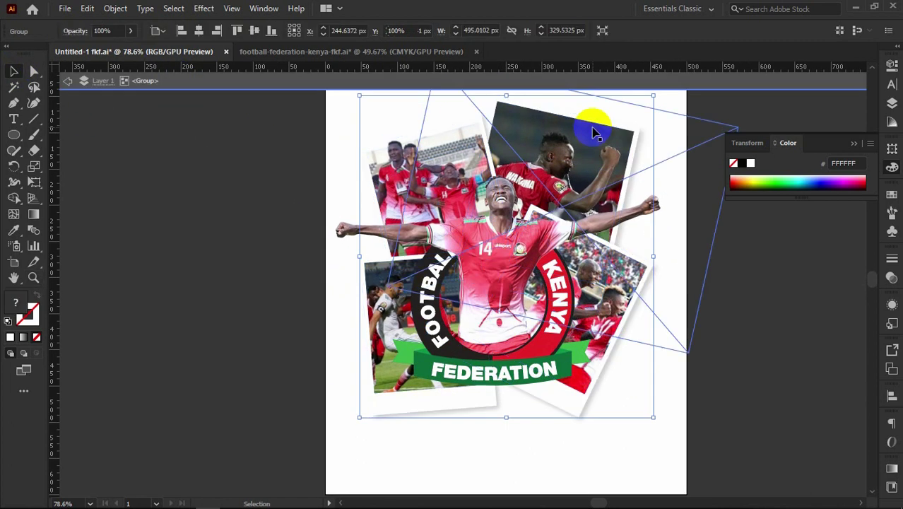
drag(596, 143, 598, 154)
click(194, 172)
double_click(194, 171)
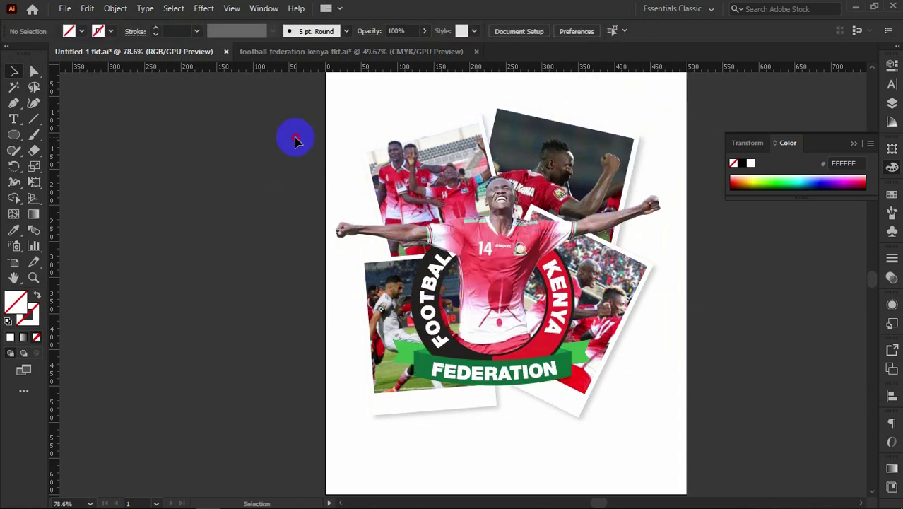
- Group the framed photos together with the player-and-logo group
drag(236, 110, 685, 427)
right_click(590, 319)
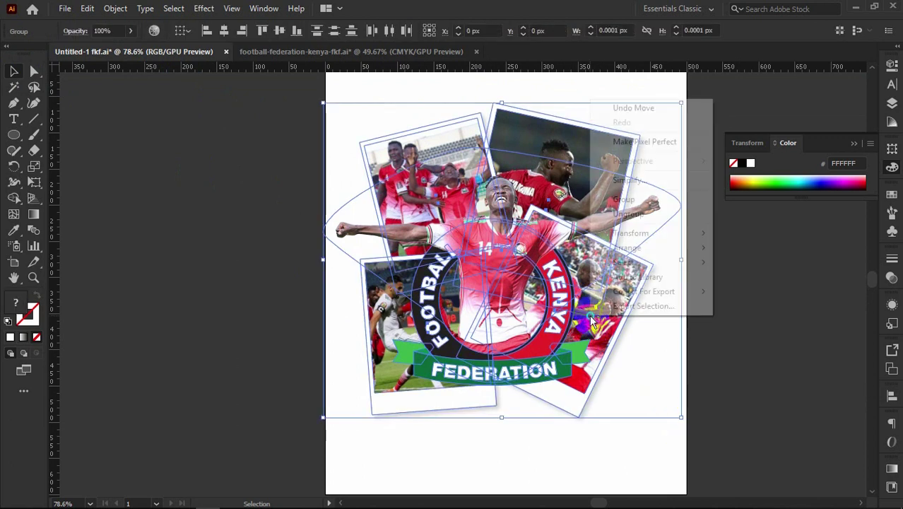
click(649, 200)
click(248, 239)
key(z)
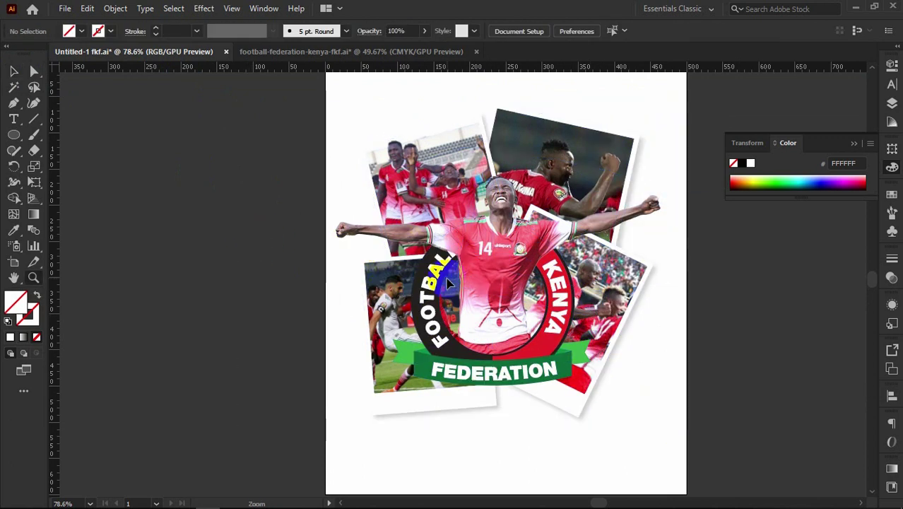
drag(444, 279, 379, 270)
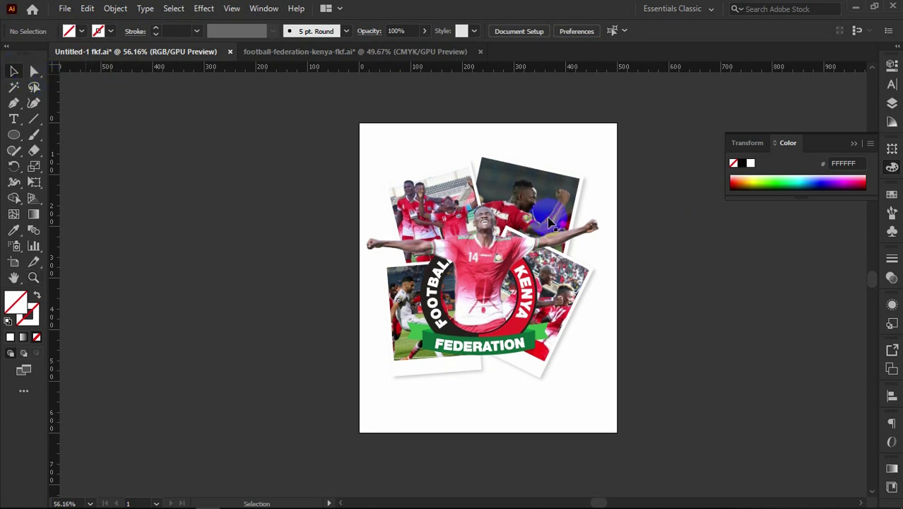
- Centre the combined photos, player and logo group horizontally on the artboard
click(534, 240)
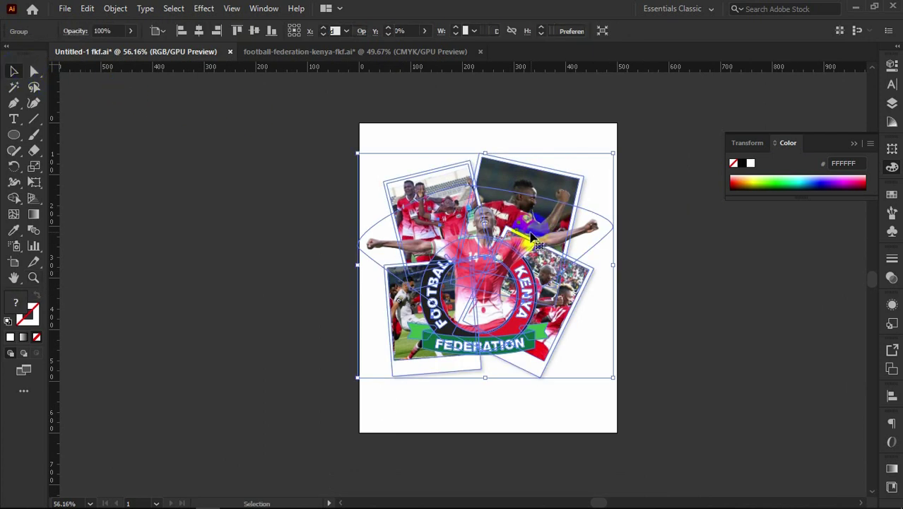
click(200, 31)
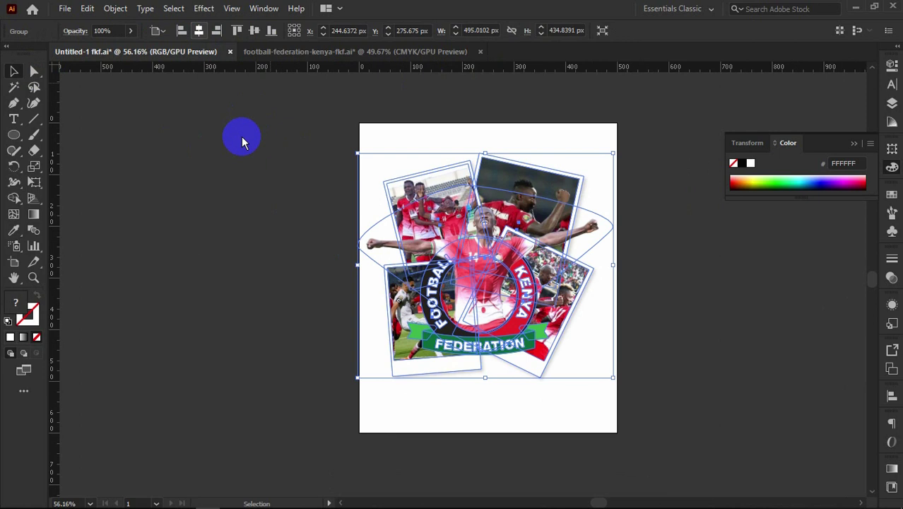
click(280, 201)
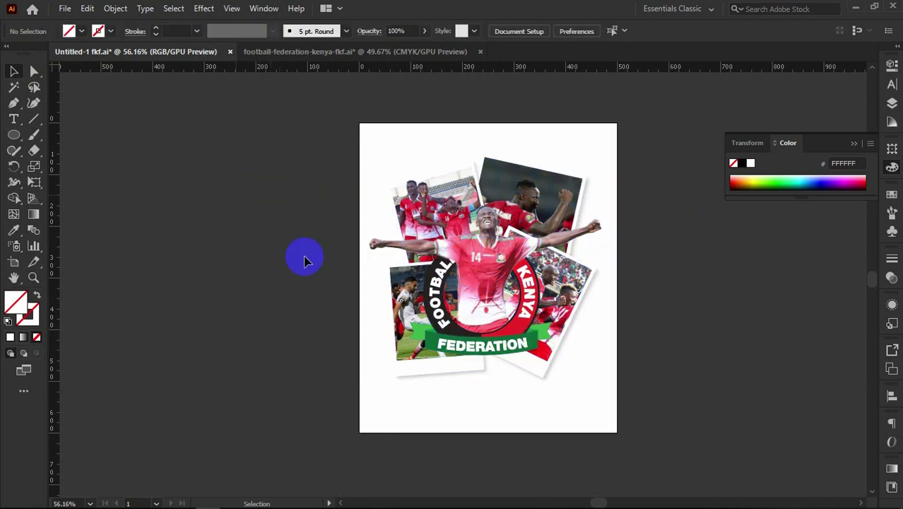
- Draw a rectangle from the artboard's bottom-left corner to just beyond its top-right corner
key(z)
drag(451, 314, 466, 283)
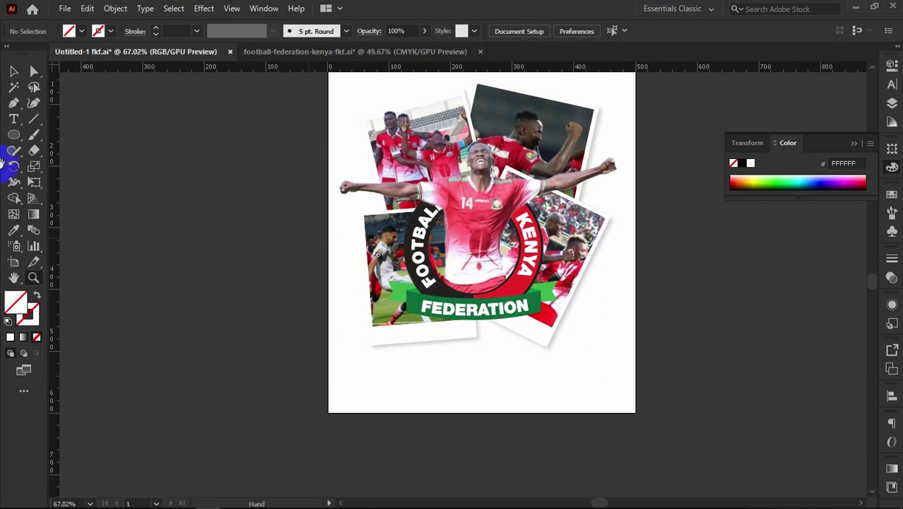
drag(14, 141, 62, 132)
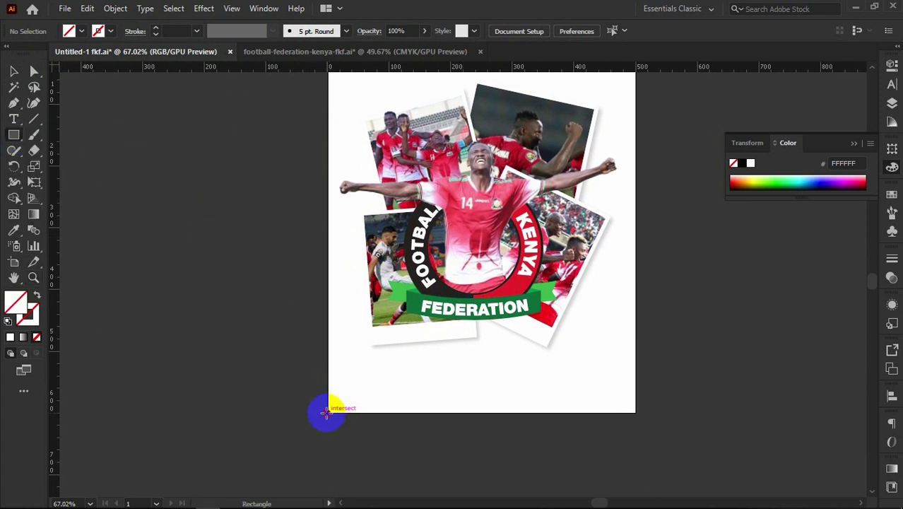
drag(325, 413, 640, 104)
- Extend the rectangle slightly past the artboard's left and bottom edges, then centre it vertically on the artboard
click(30, 73)
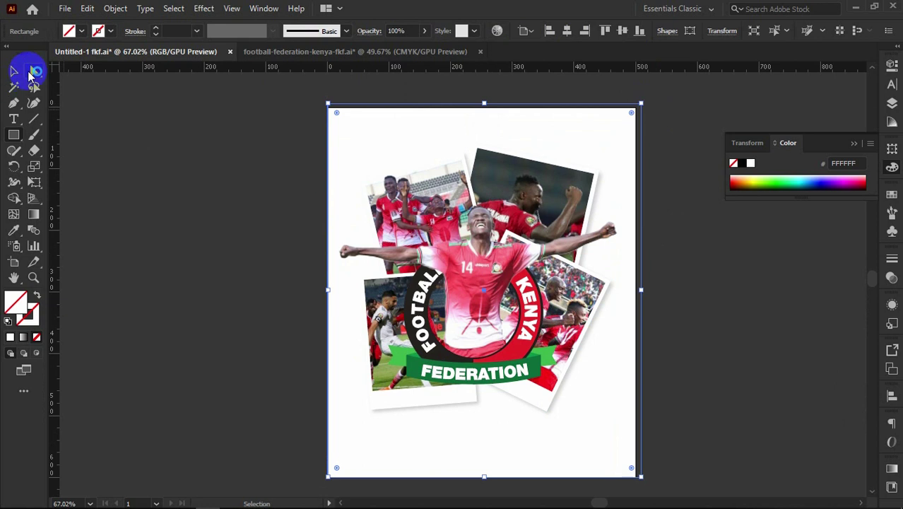
click(328, 290)
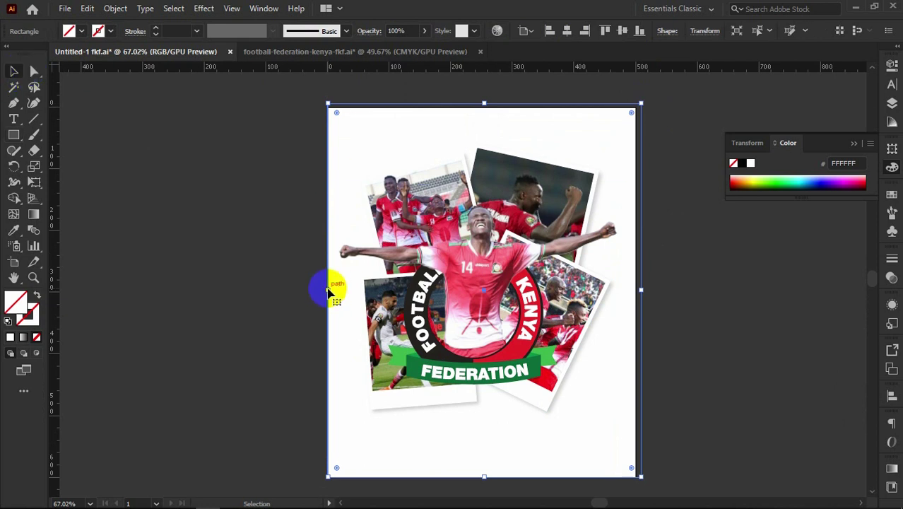
drag(327, 289, 321, 287)
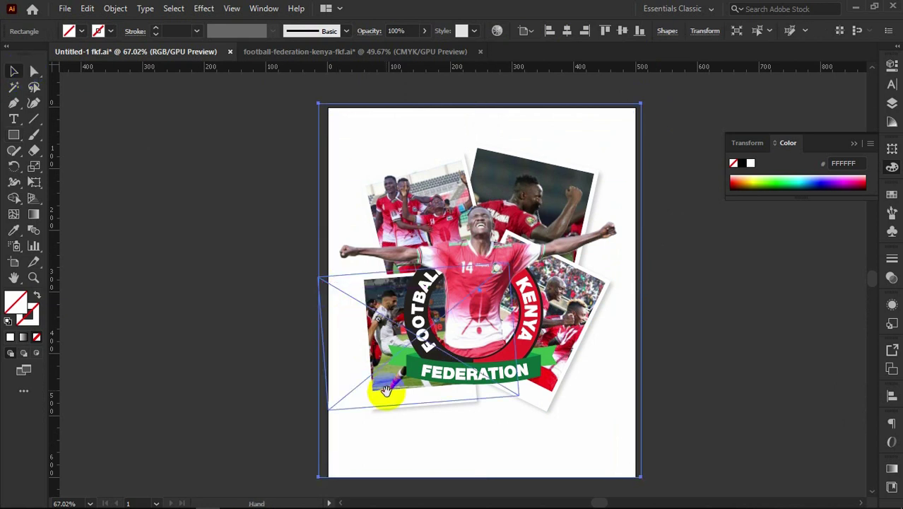
scroll(387, 389, down, 4)
click(467, 363)
drag(475, 362, 476, 377)
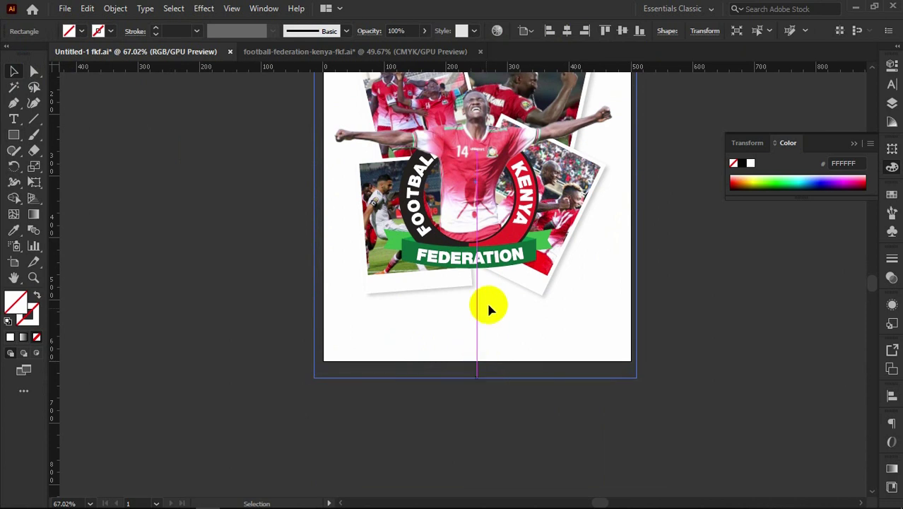
click(622, 32)
drag(608, 277, 564, 350)
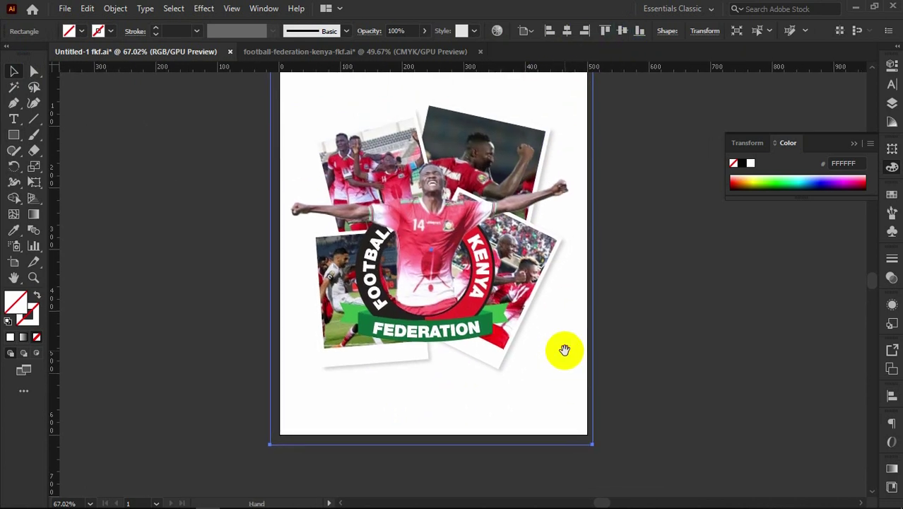
- Fill the rectangle with dark red 981A22 sampled from the player's shirt in the upper-right photo, and send it behind all artwork
click(13, 230)
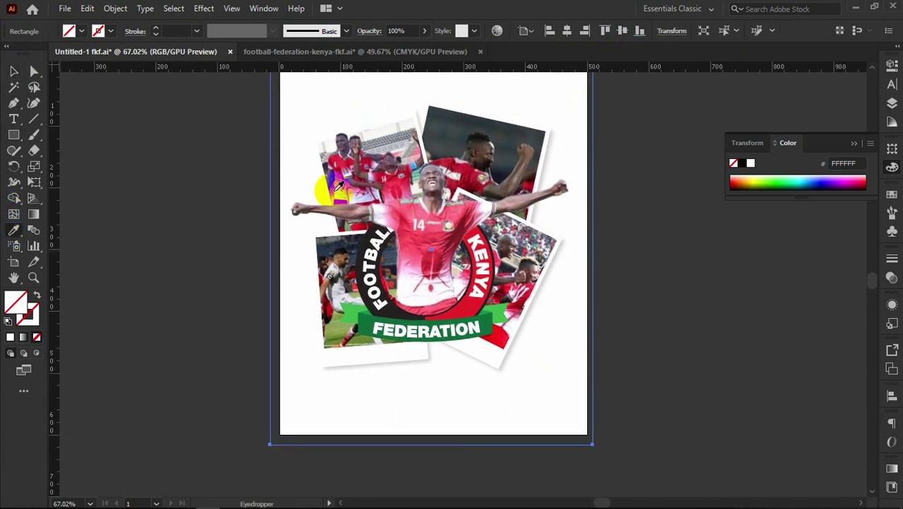
click(472, 176)
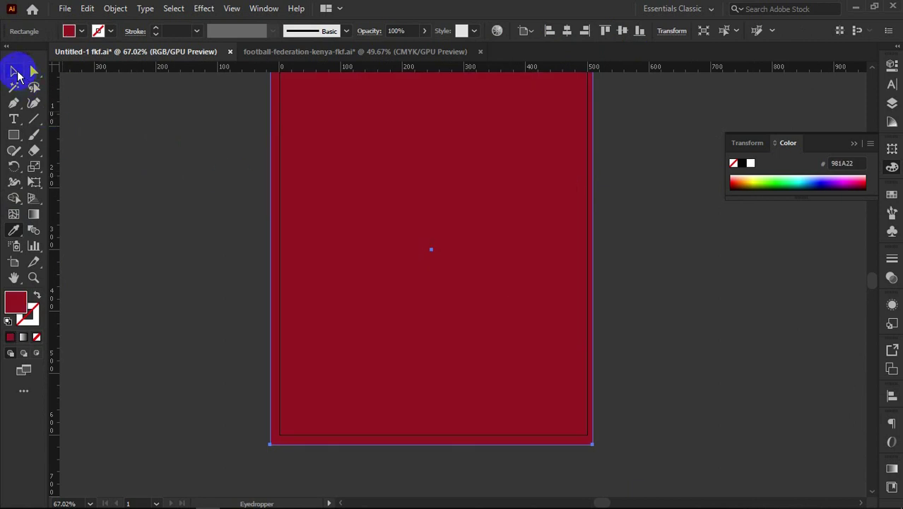
click(14, 72)
right_click(298, 108)
mouse_move(389, 325)
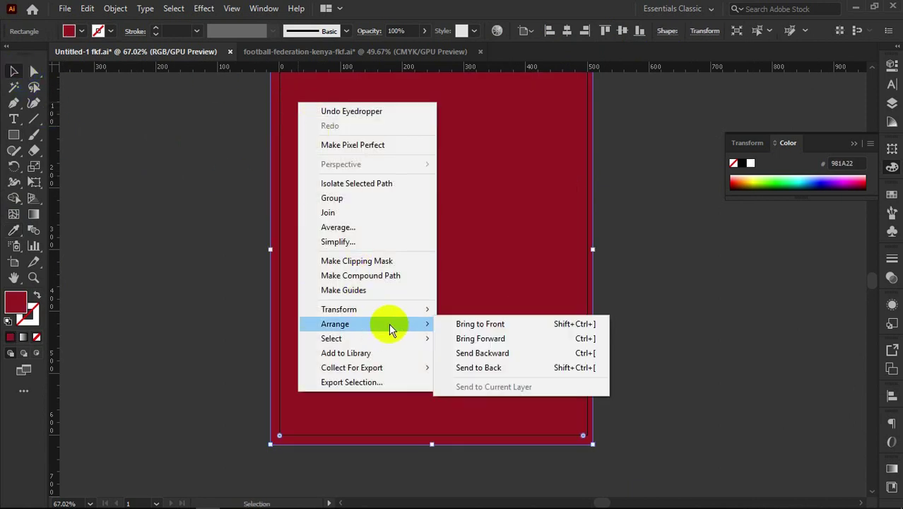
click(508, 366)
- Darken the background rectangle's fill to hex 890A16 and deselect it
click(17, 304)
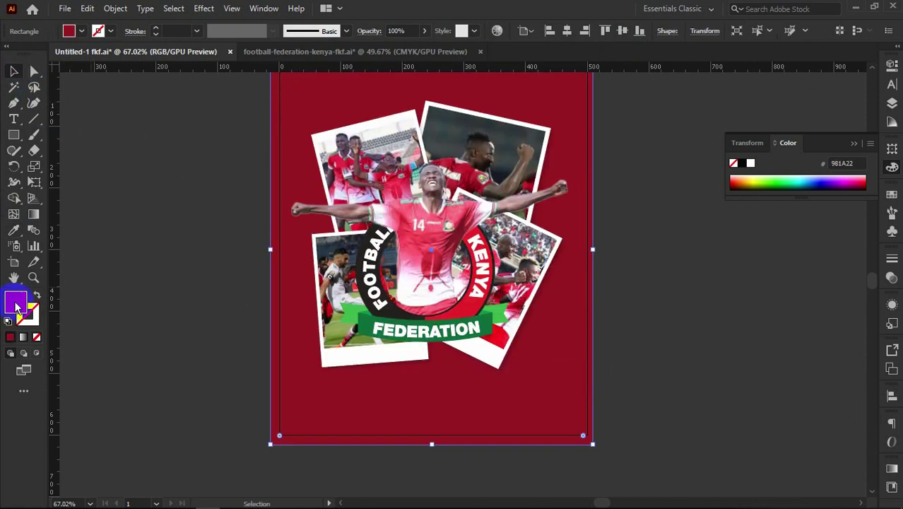
double_click(18, 305)
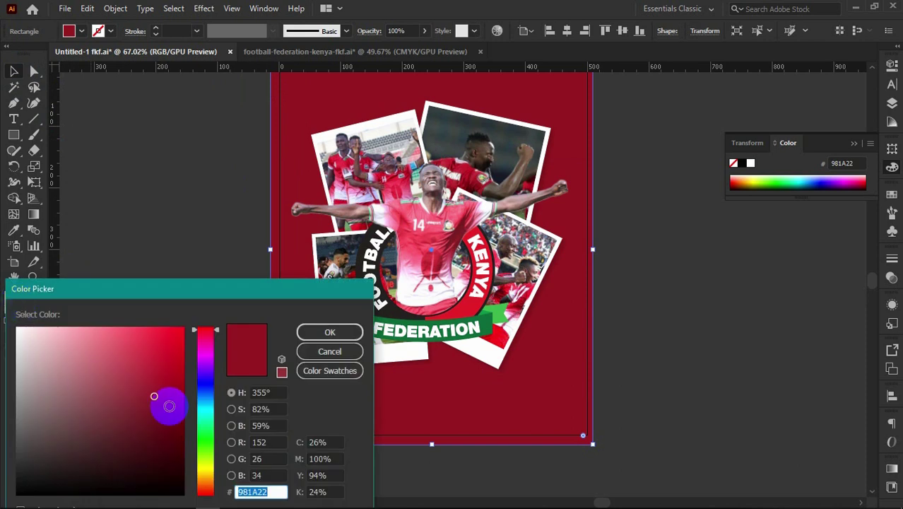
click(166, 404)
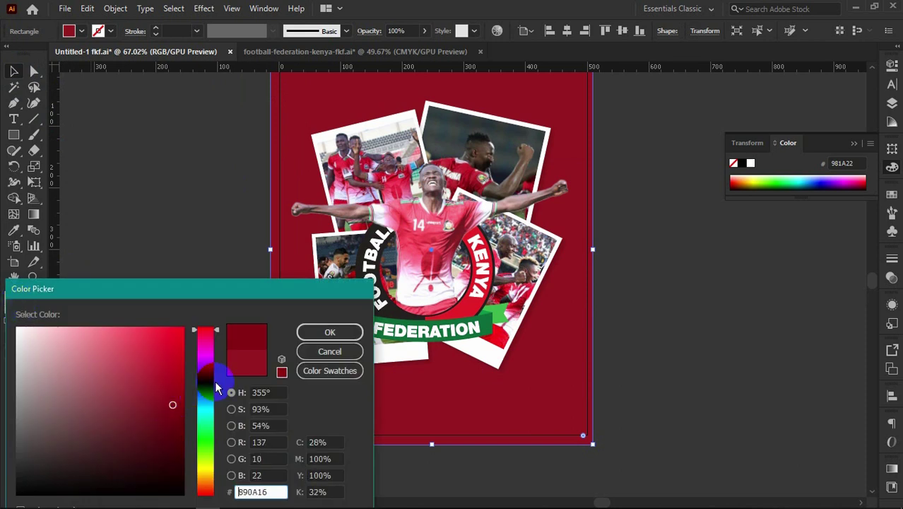
click(330, 333)
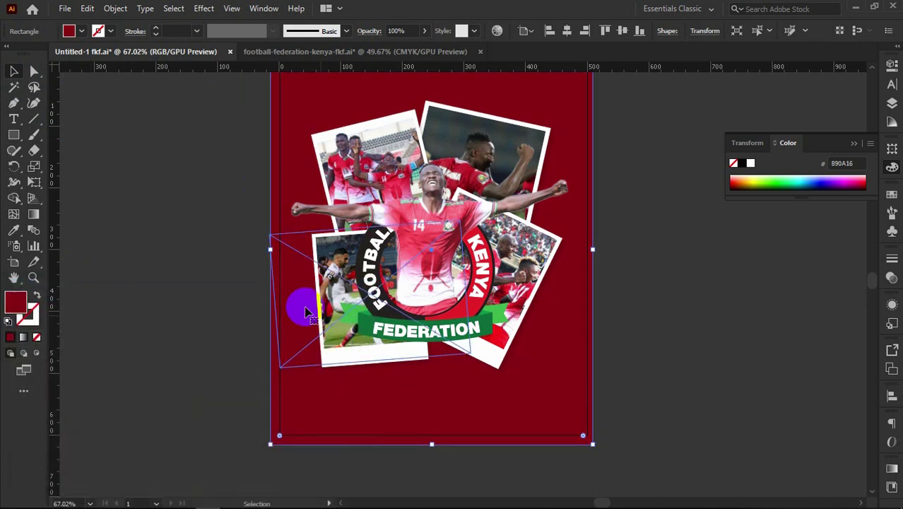
click(77, 260)
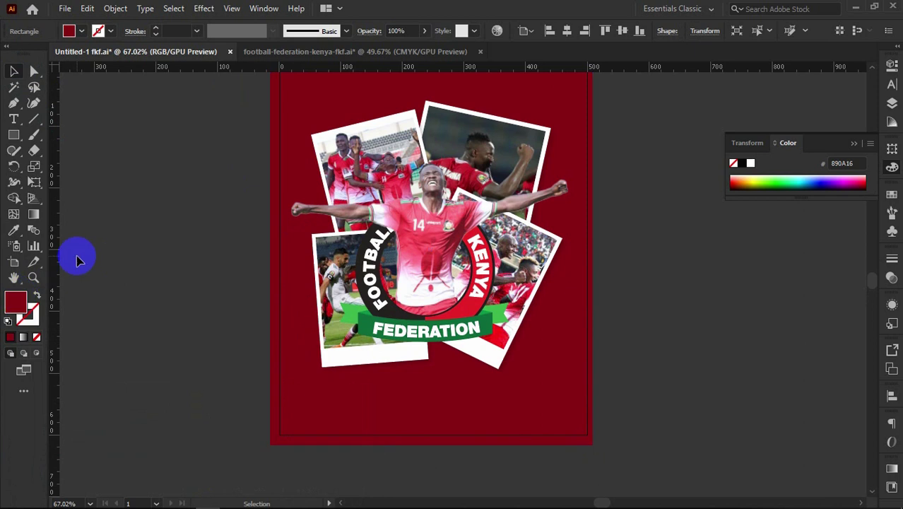
drag(127, 292, 433, 270)
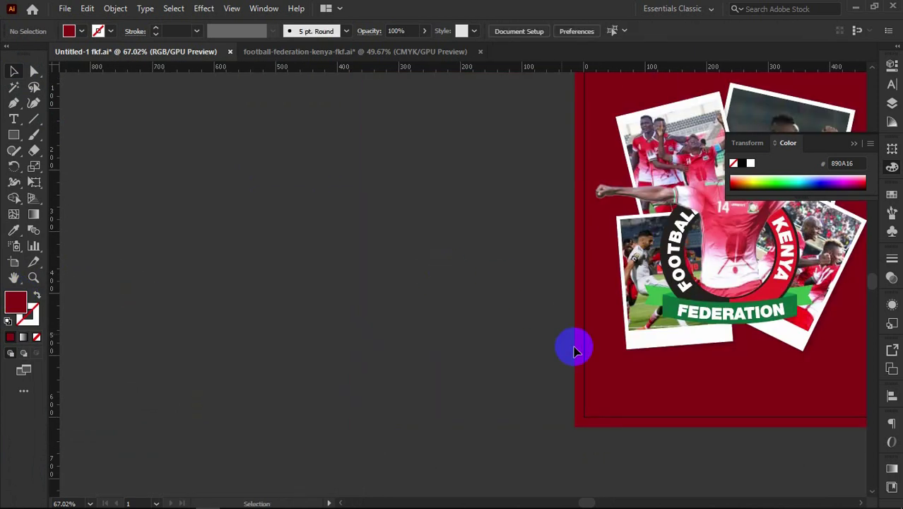
- Duplicate the red background rectangle and place the copy on the empty canvas beside the artboard
drag(602, 377, 175, 344)
drag(463, 316, 260, 325)
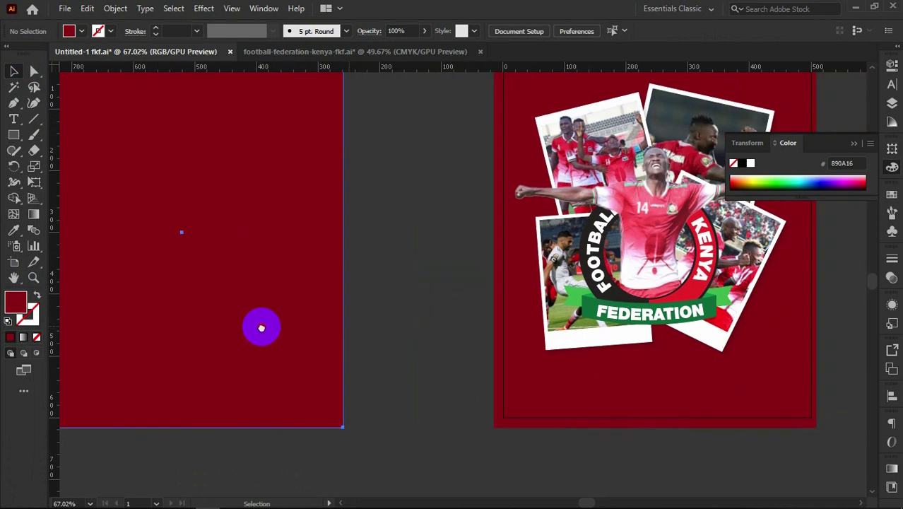
drag(327, 314, 278, 314)
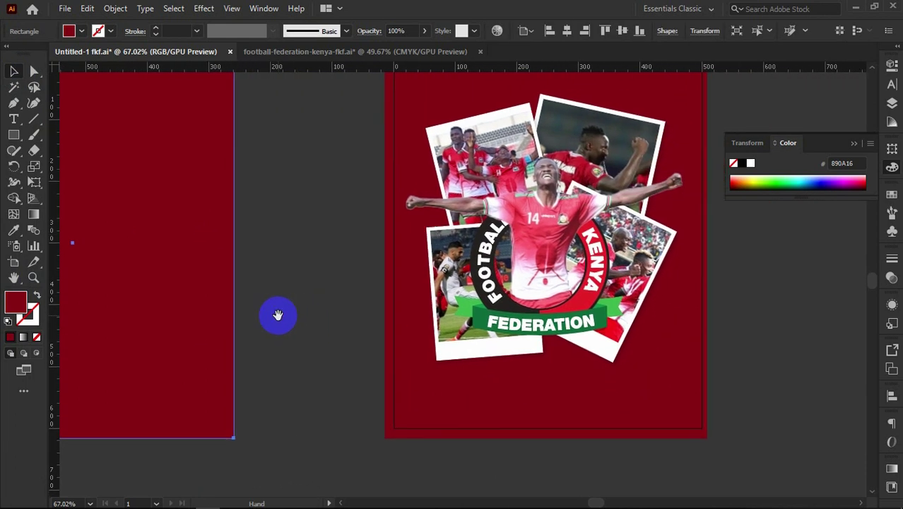
click(286, 278)
key(z)
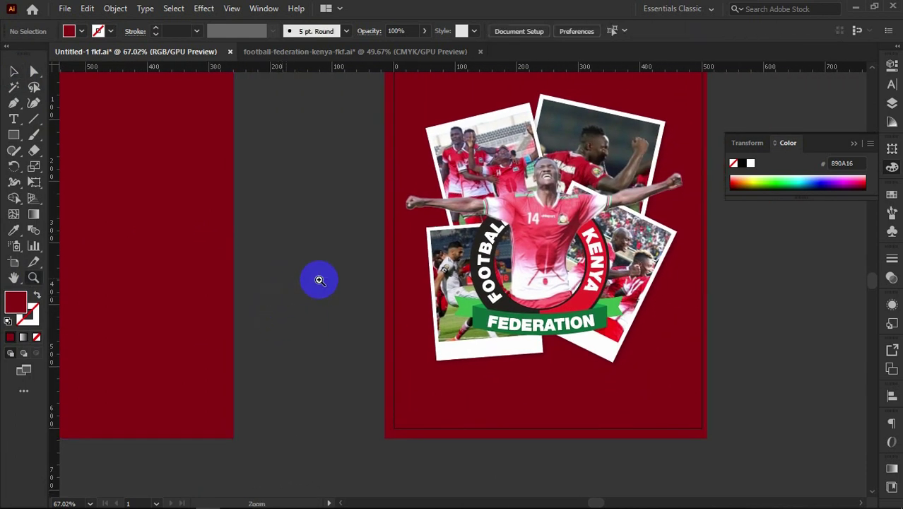
drag(339, 280, 307, 308)
click(12, 71)
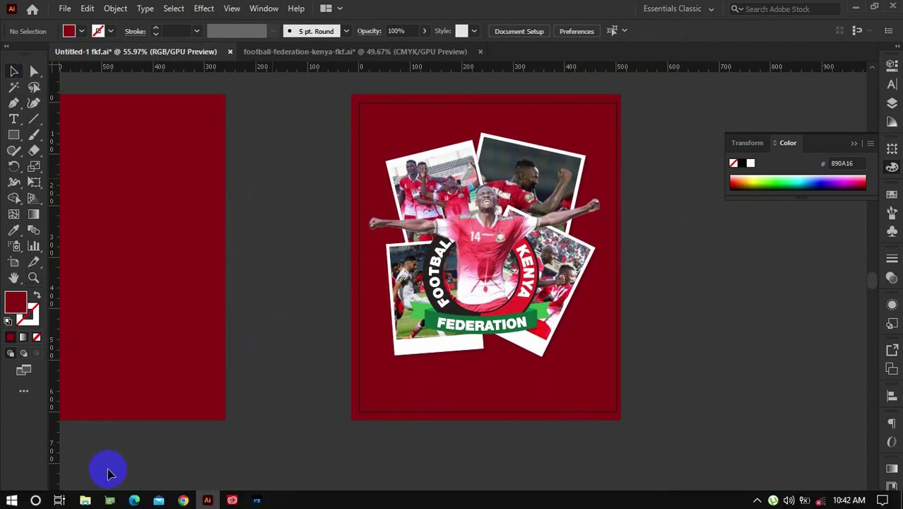
- Place the Kenya_Amboseli_national_park_Mount_Kilimanjaro image from the fkf folder into the document beside the poster
click(88, 499)
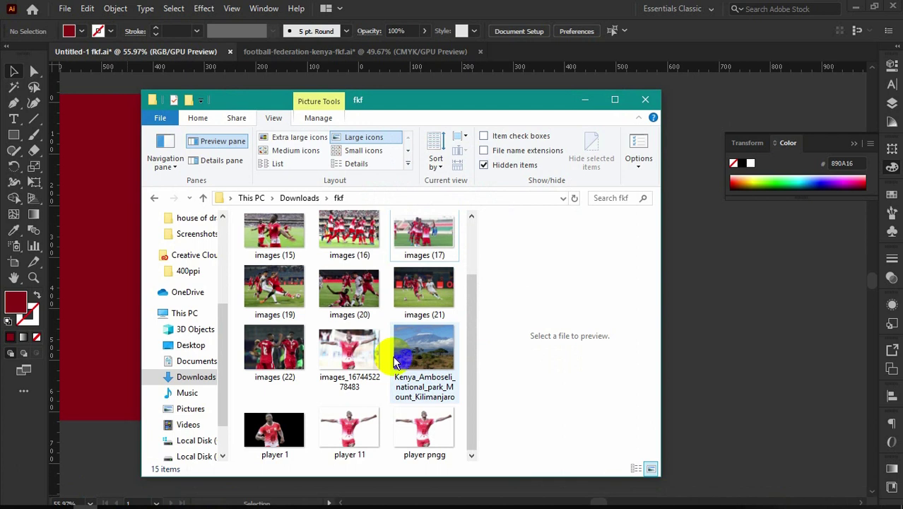
click(422, 374)
drag(422, 364, 716, 247)
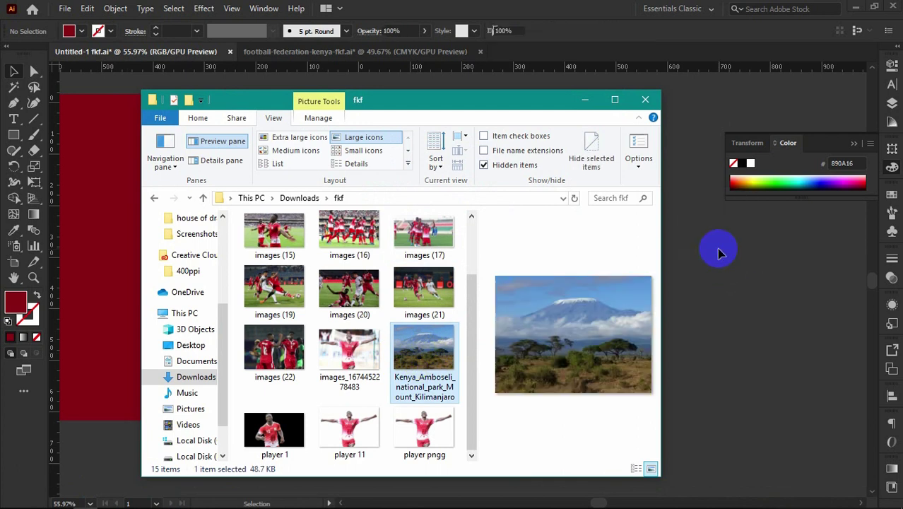
click(716, 247)
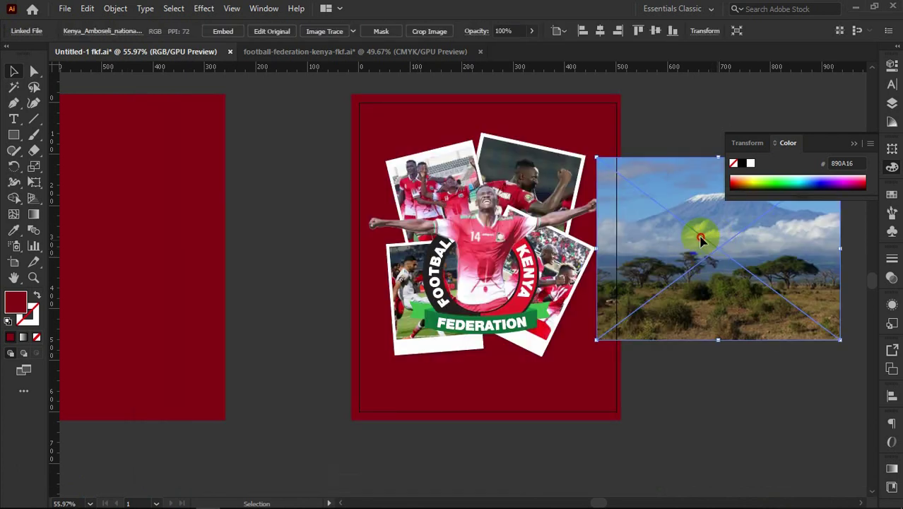
- Move the mountain image over the upper poster and enlarge it to meet the background's top edge and overhang both sides
drag(700, 237, 499, 208)
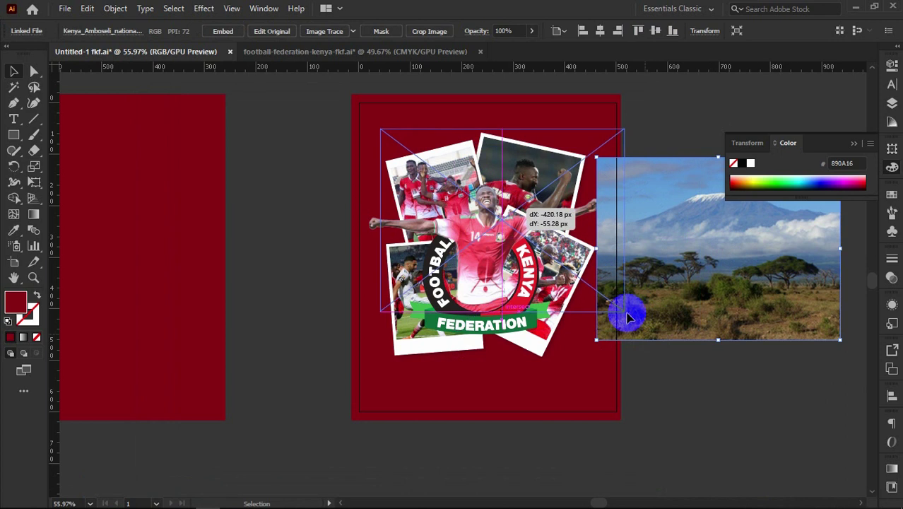
mouse_move(627, 318)
mouse_down()
mouse_move(620, 311)
mouse_move(640, 323)
mouse_up()
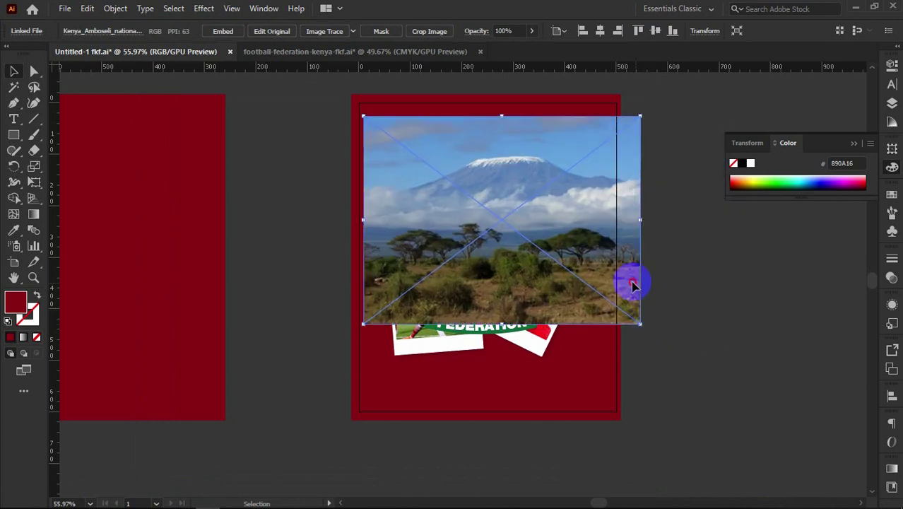
drag(631, 284, 618, 288)
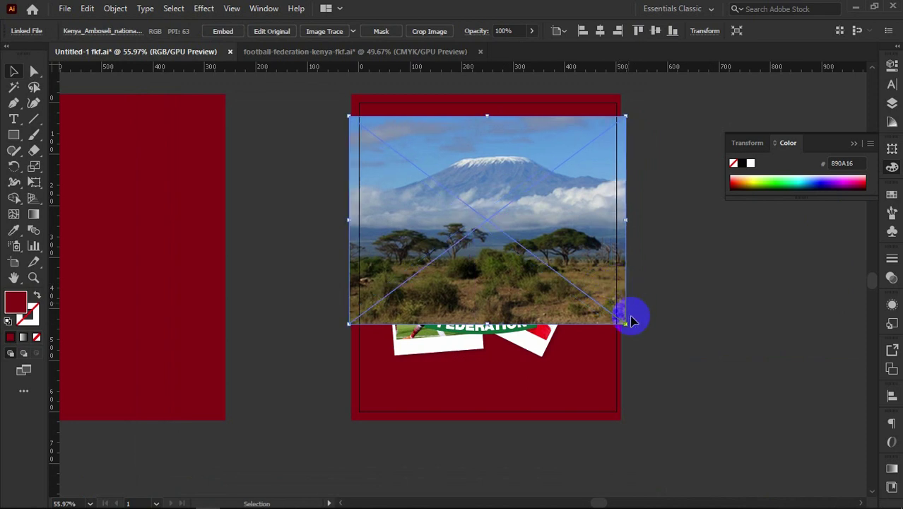
drag(627, 325, 633, 329)
drag(618, 259, 614, 248)
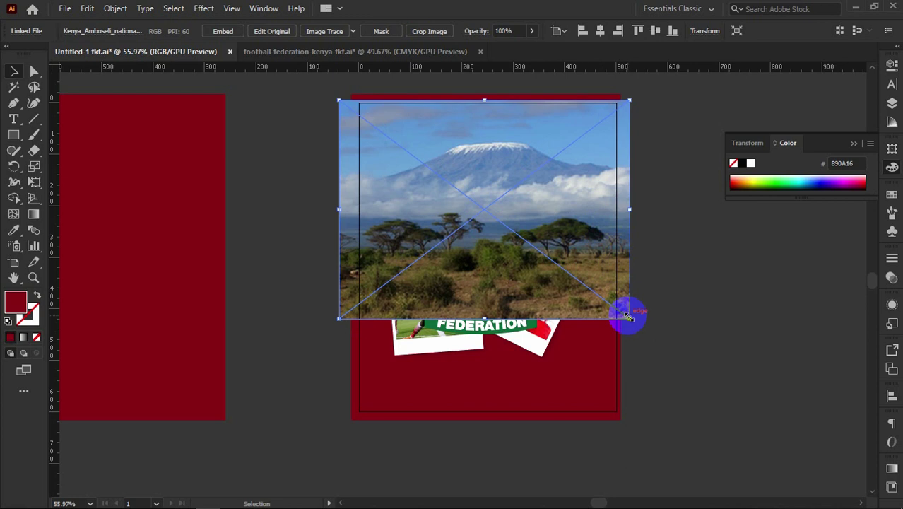
drag(628, 317, 640, 326)
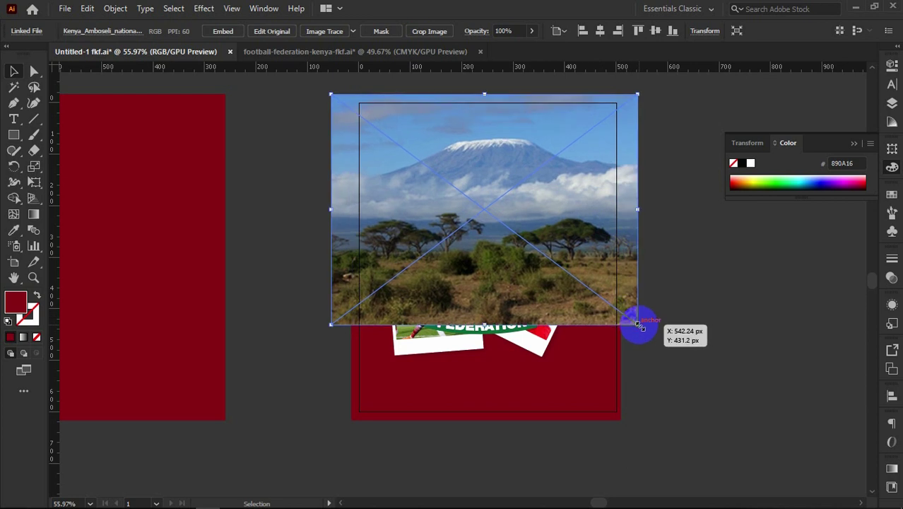
- Set the mountain image's blending mode to Overlay
right_click(606, 252)
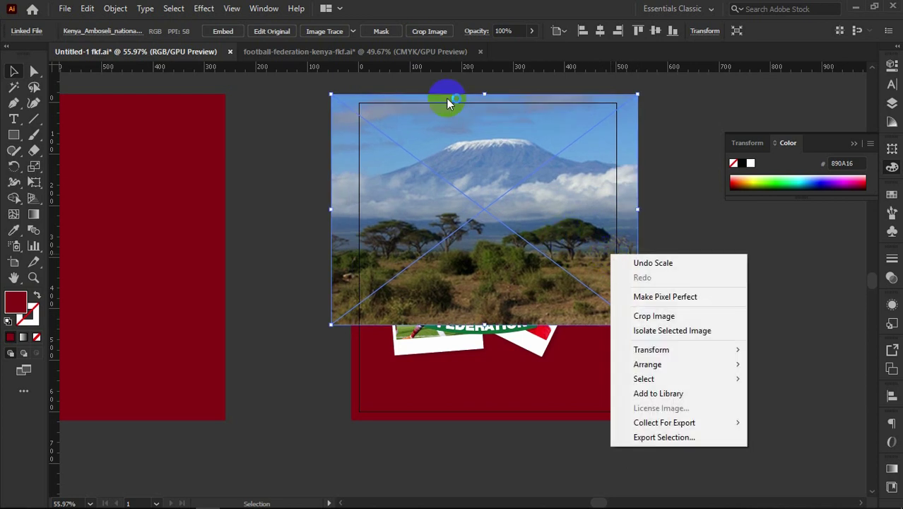
click(472, 30)
click(475, 30)
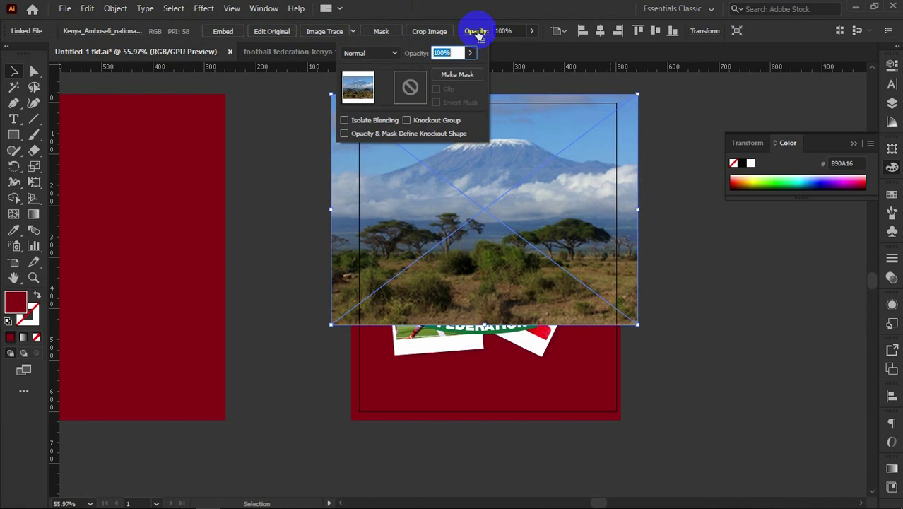
click(378, 54)
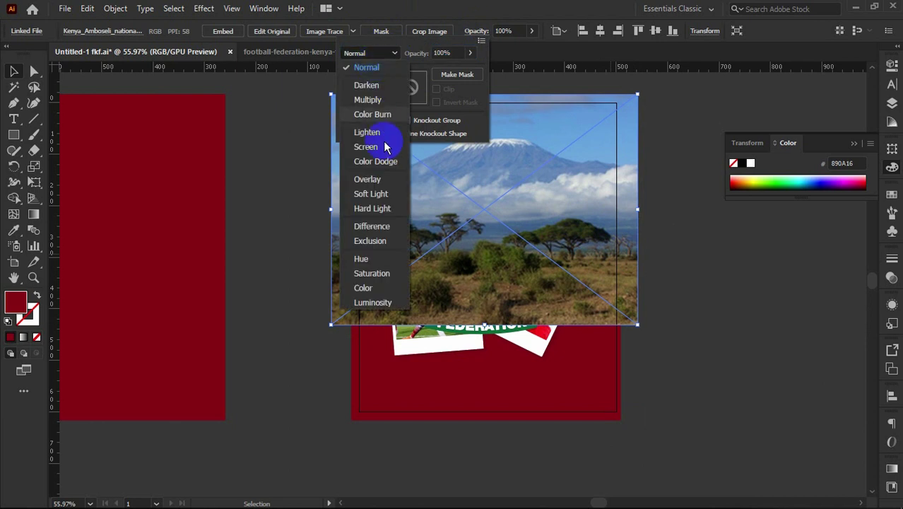
click(375, 181)
click(723, 282)
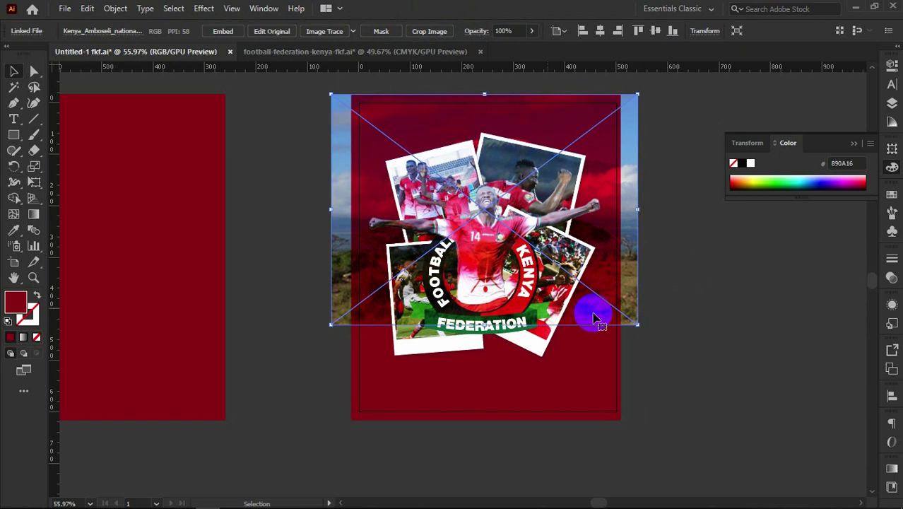
- Send the mountain image and the red poster background to the back, behind the photo collage
click(667, 306)
drag(670, 305, 613, 347)
right_click(618, 313)
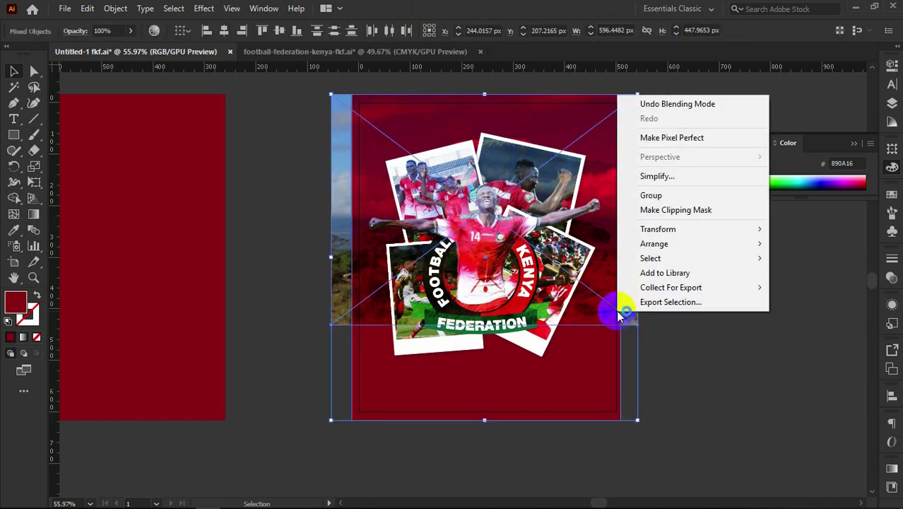
click(522, 287)
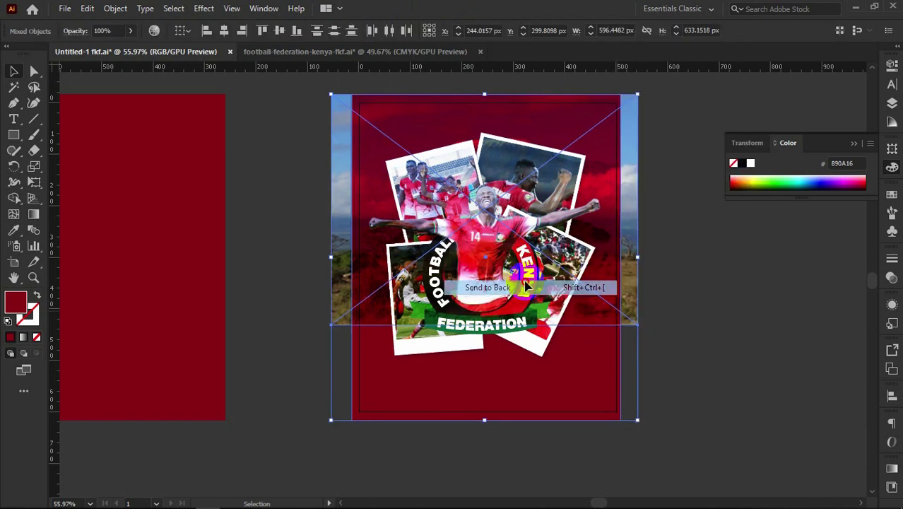
click(783, 267)
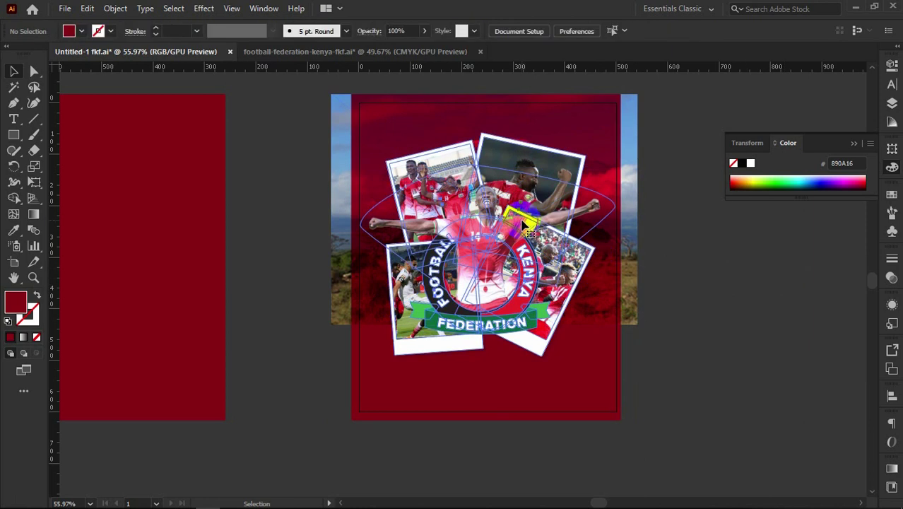
- Scale the photo collage group down to about 449 x 395 px and move it lower on the poster
click(459, 249)
drag(614, 356, 593, 332)
drag(522, 239, 522, 267)
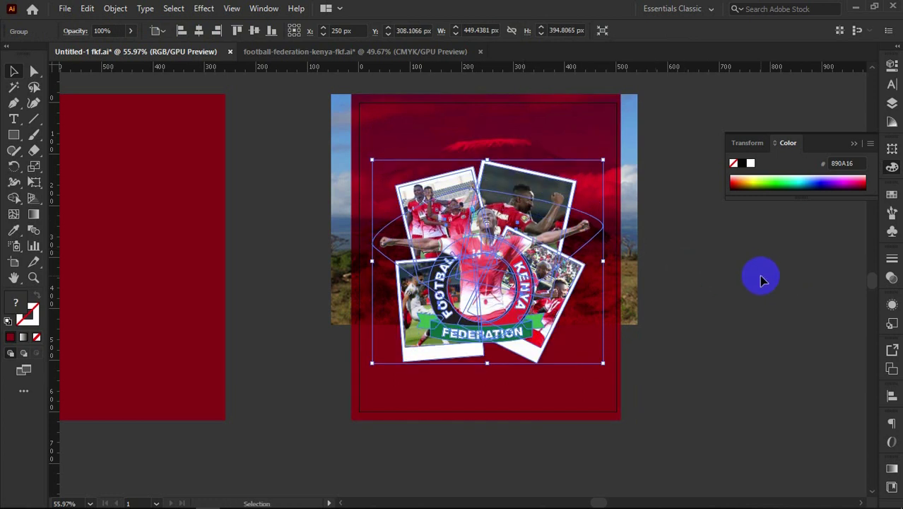
click(761, 276)
- Move the duplicate red rectangle partly over the poster and send it to the back together with the mountain image and background
key(z)
drag(615, 274, 633, 287)
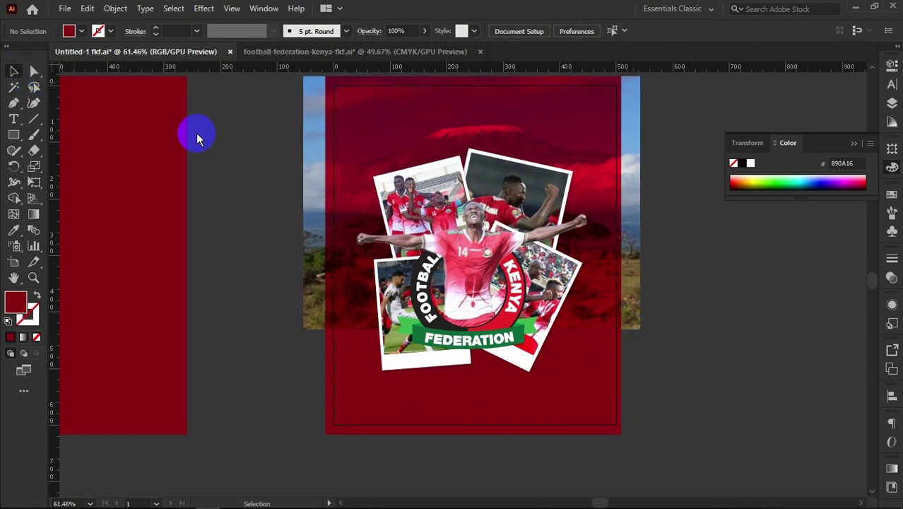
drag(117, 203, 309, 224)
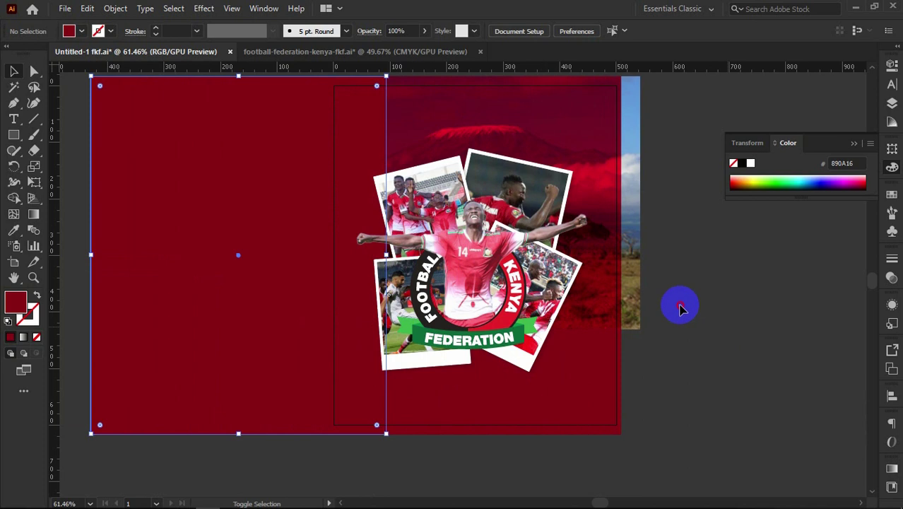
key(ctrl+a)
right_click(611, 318)
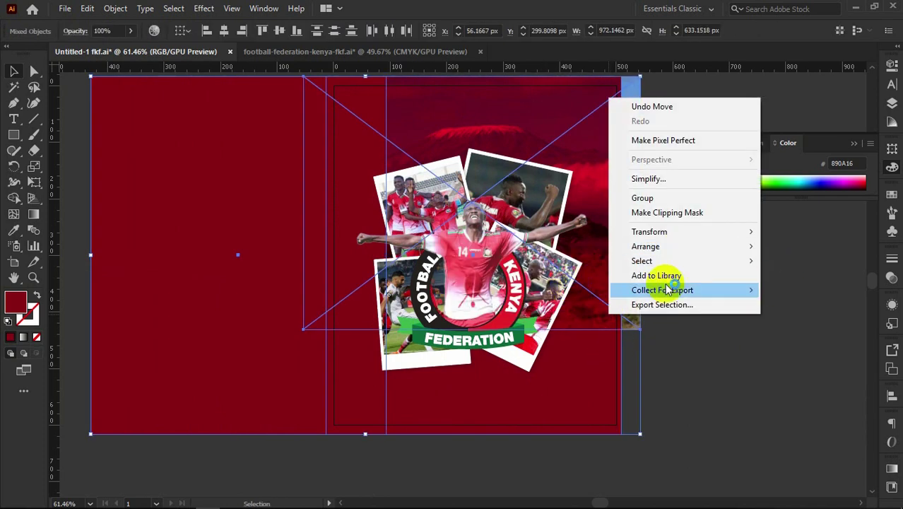
mouse_move(670, 247)
click(536, 291)
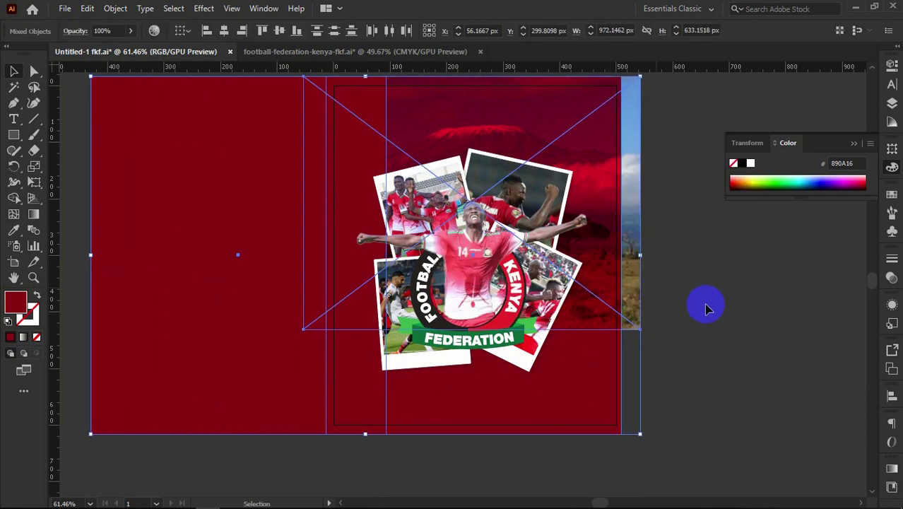
click(779, 333)
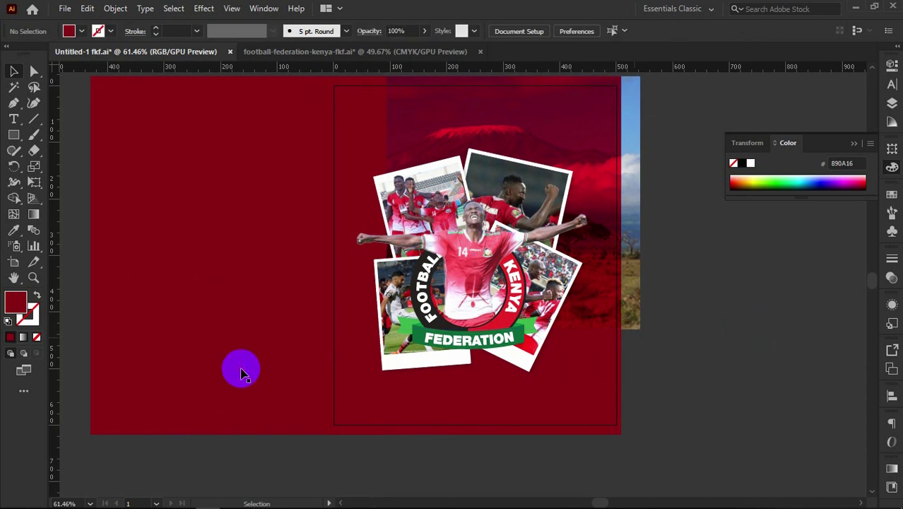
- Copy the fill hex code 890A16 from the duplicate red rectangle
click(240, 373)
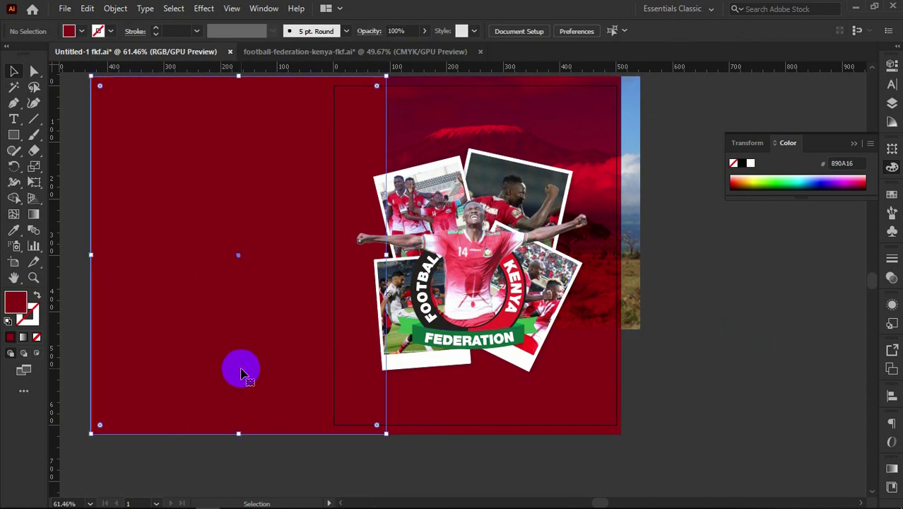
double_click(14, 304)
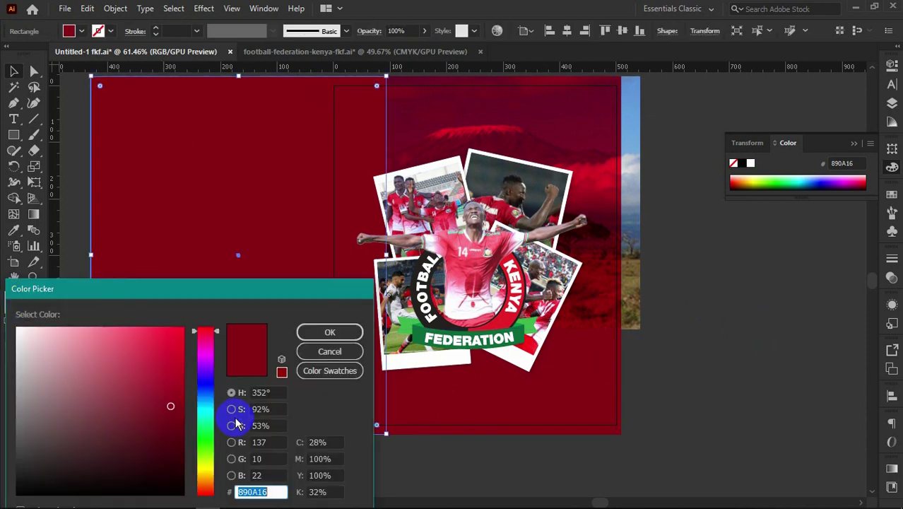
click(329, 332)
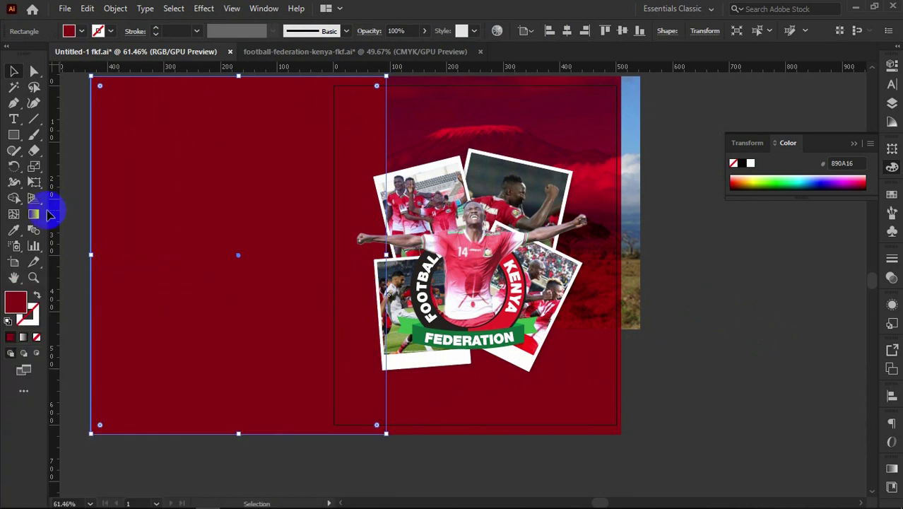
- Fill the duplicate rectangle with a linear white-to-black gradient running vertically from its upper edge to its lower edge
click(47, 212)
click(229, 207)
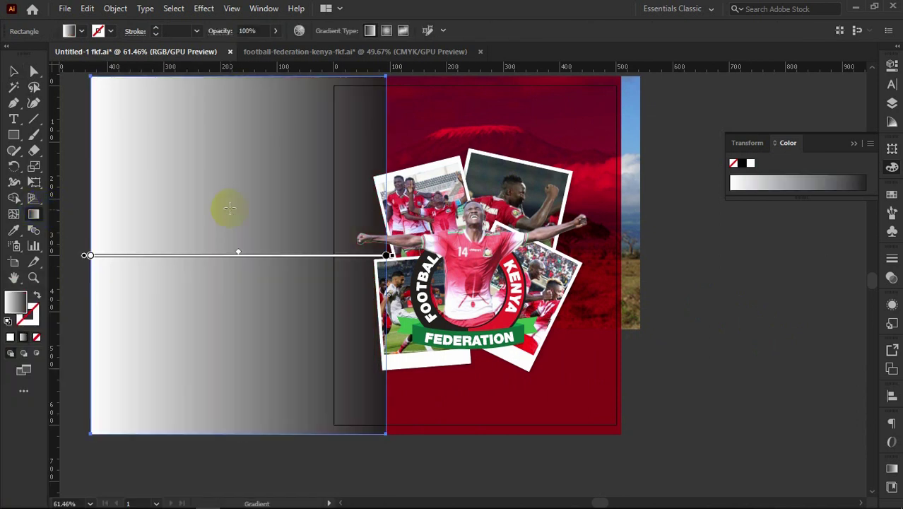
mouse_move(219, 85)
mouse_down()
mouse_move(206, 297)
mouse_move(222, 355)
mouse_move(204, 415)
mouse_move(219, 423)
mouse_up()
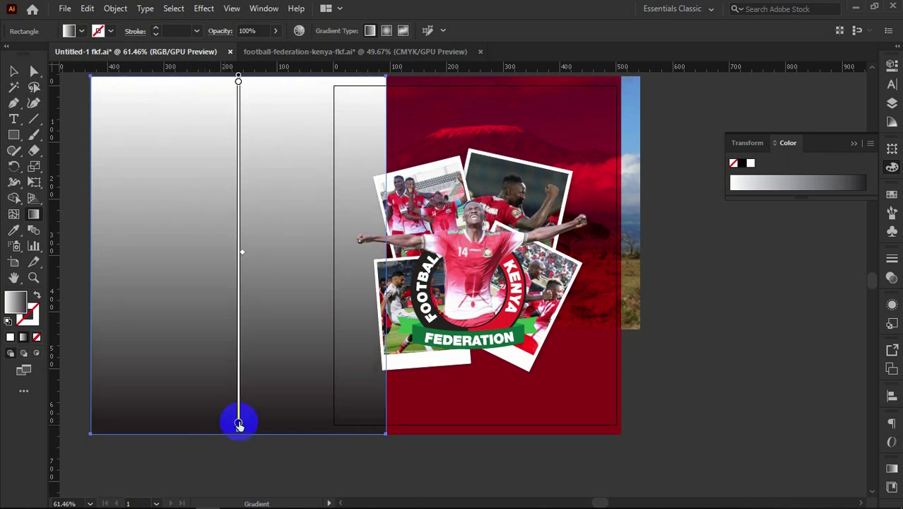
- Switch the gradient's black colour stop to RGB and set its colour to 890A16
double_click(238, 423)
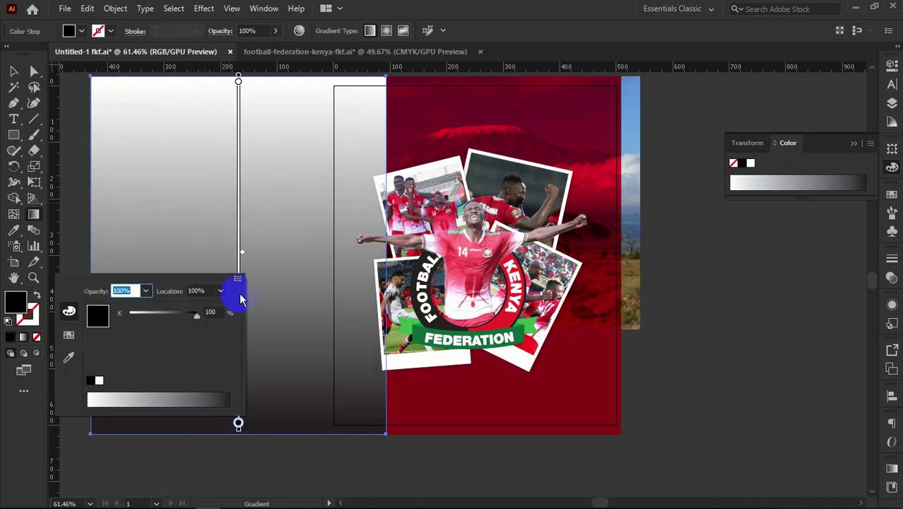
click(238, 279)
click(263, 298)
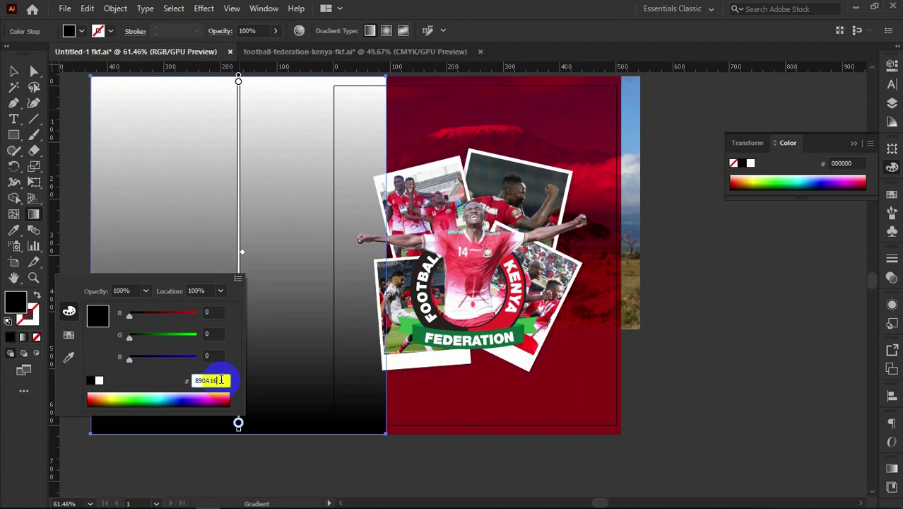
key(Return)
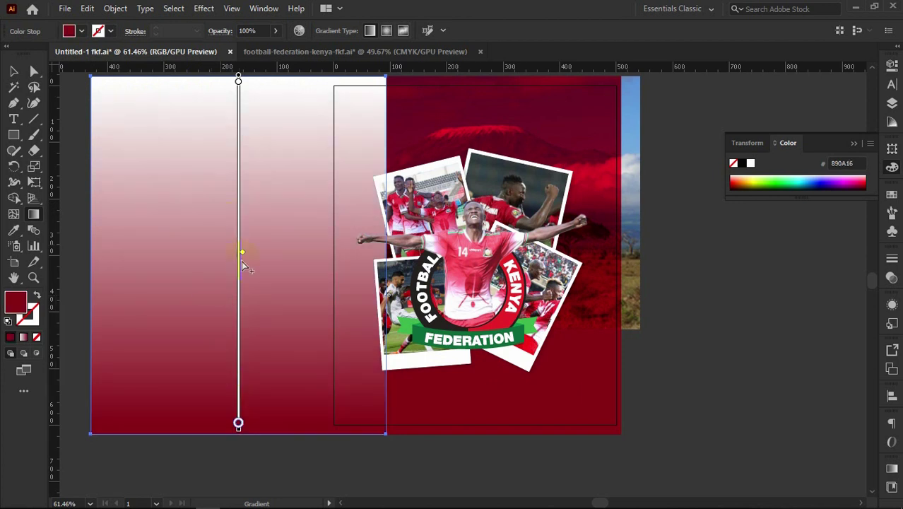
- Switch the gradient's white colour stop to RGB and set its colour to 890A16
click(249, 94)
click(239, 83)
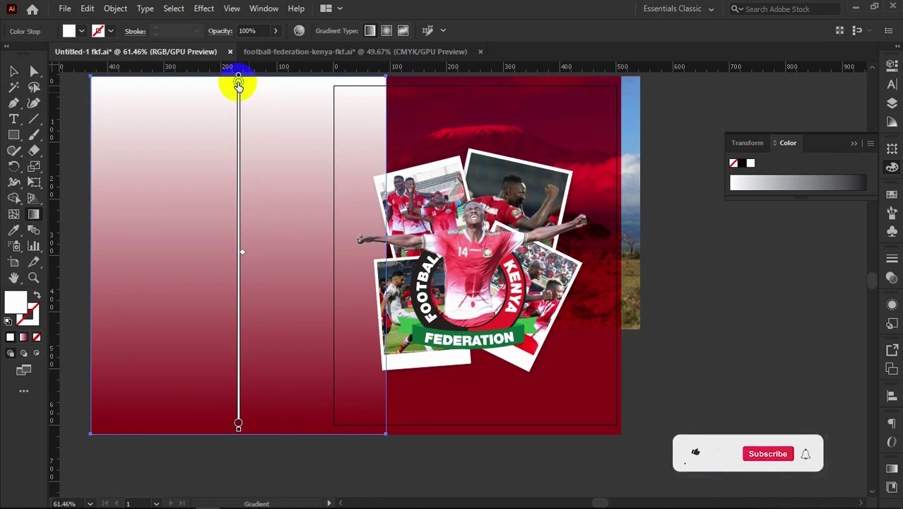
double_click(238, 83)
click(235, 100)
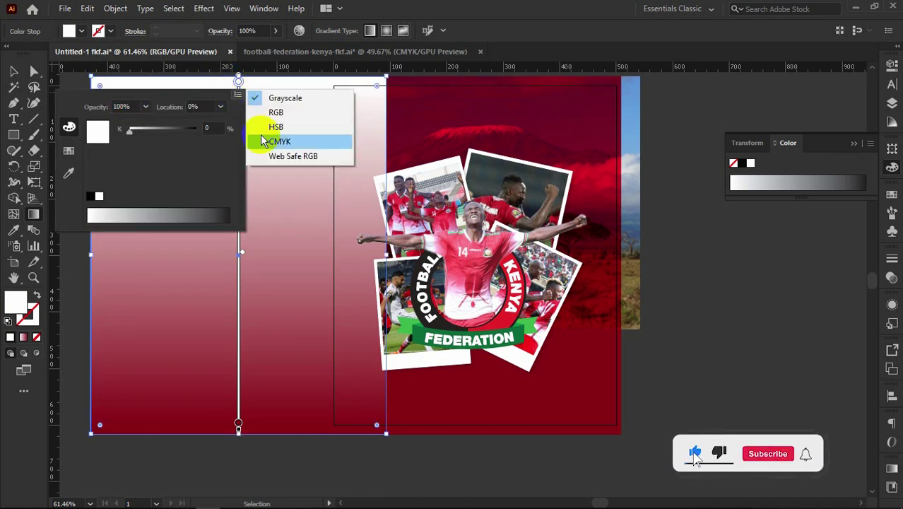
click(274, 113)
click(236, 198)
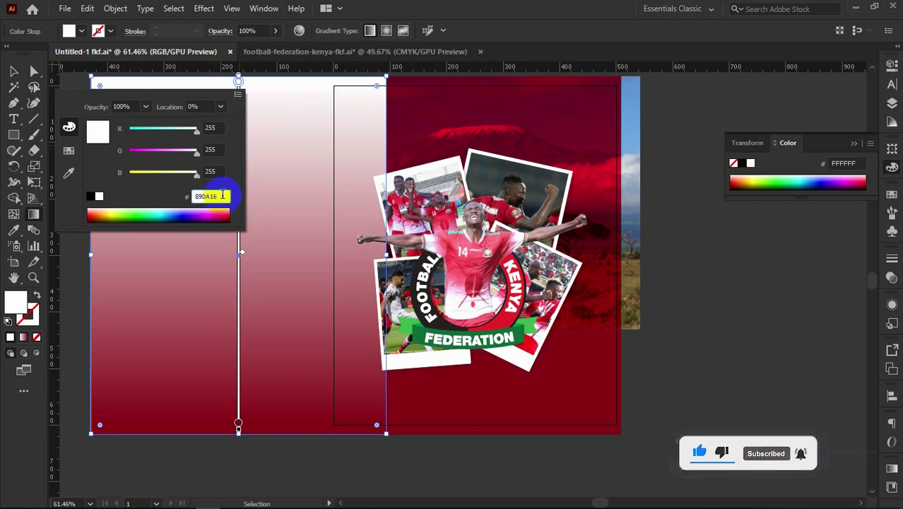
key(Return)
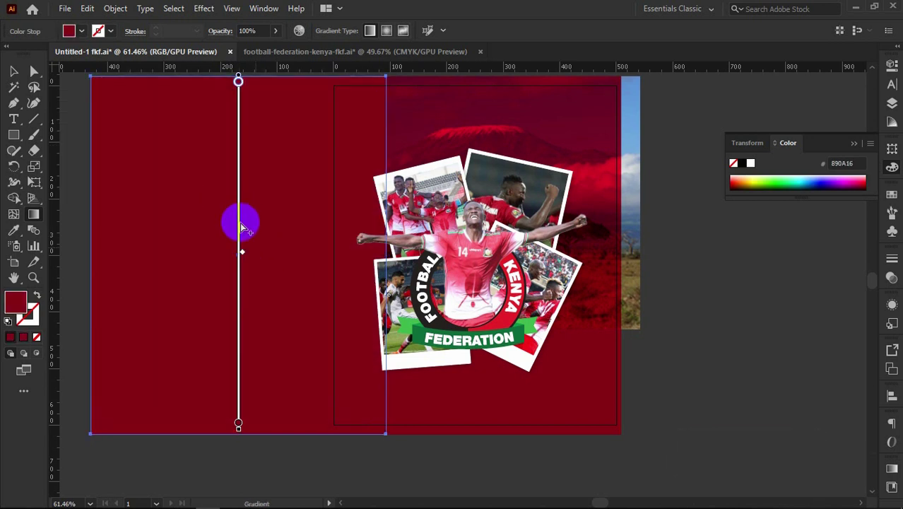
- Add a colour stop in the lower part of the rectangle's gradient and set the upper end stop's opacity to 0%
drag(240, 224, 239, 293)
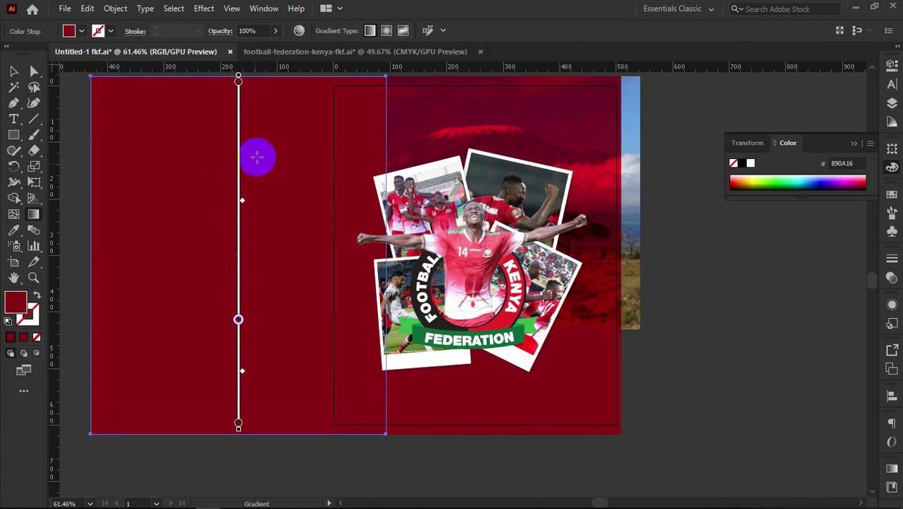
click(238, 83)
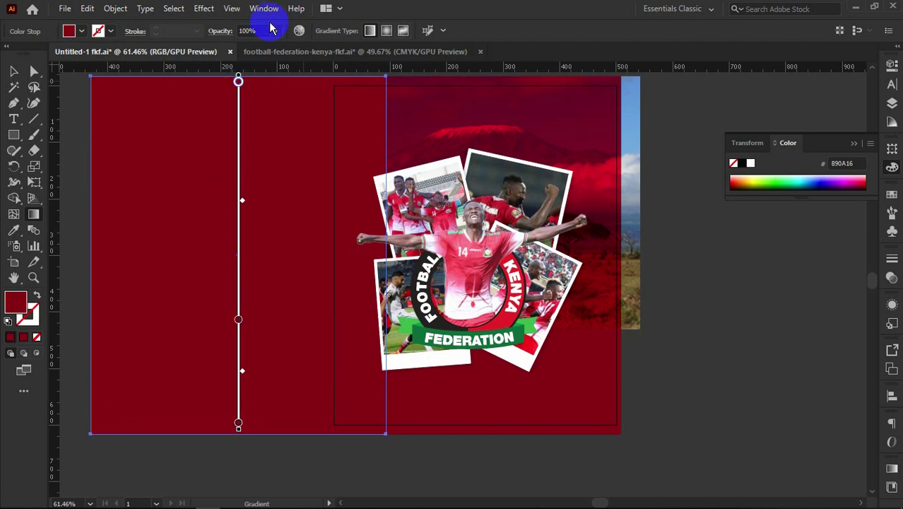
click(275, 32)
drag(245, 52, 217, 54)
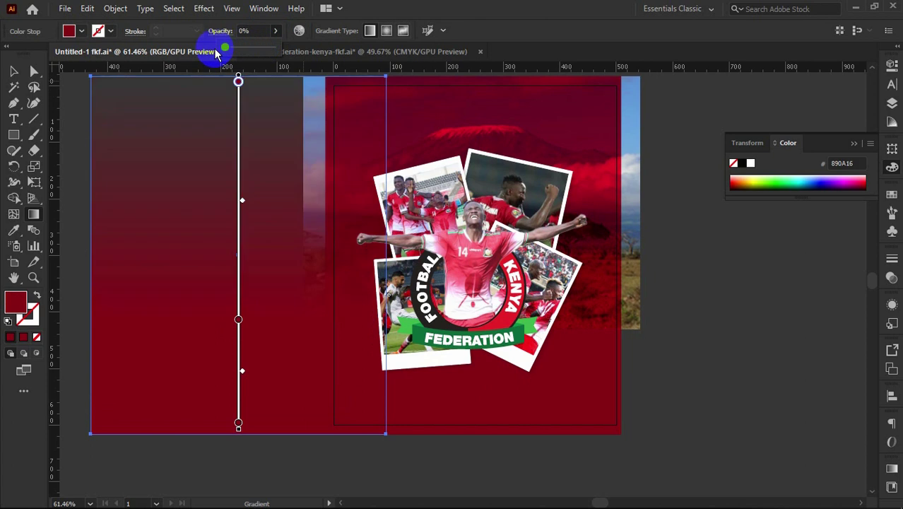
key(v)
click(14, 73)
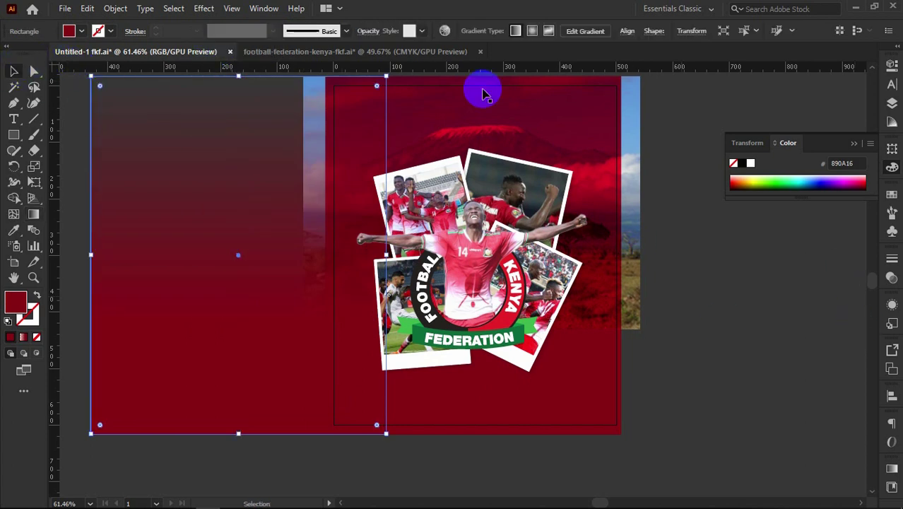
- Align the gradient rectangle to the horizontal centre of the artboard so it overlays the mountain background
click(627, 32)
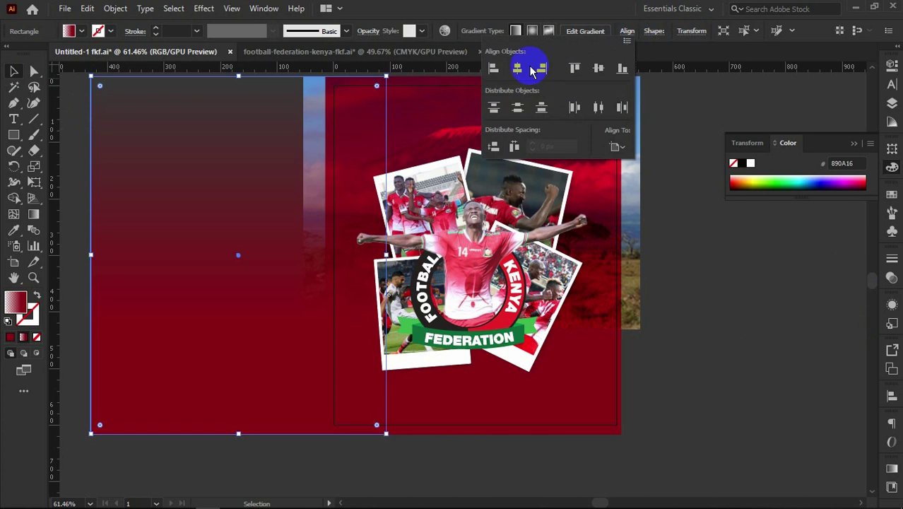
click(518, 71)
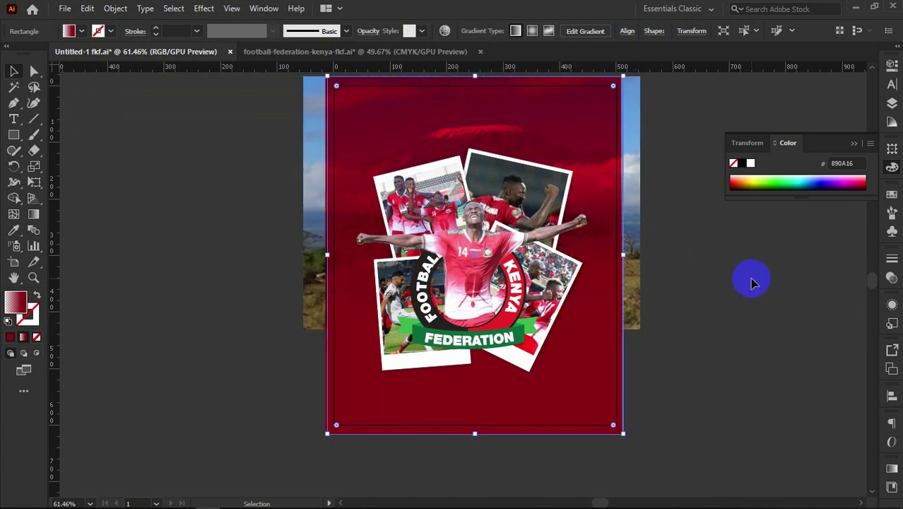
scroll(621, 283, up, 2)
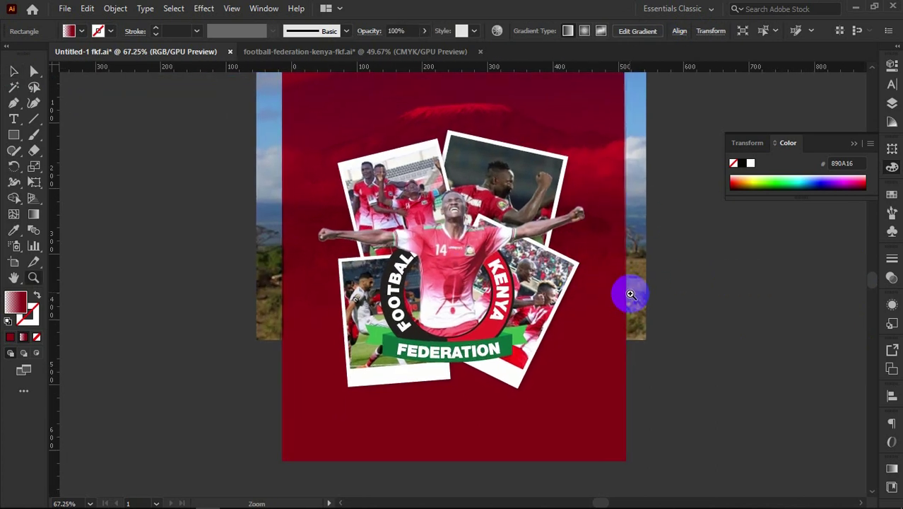
drag(626, 286, 671, 293)
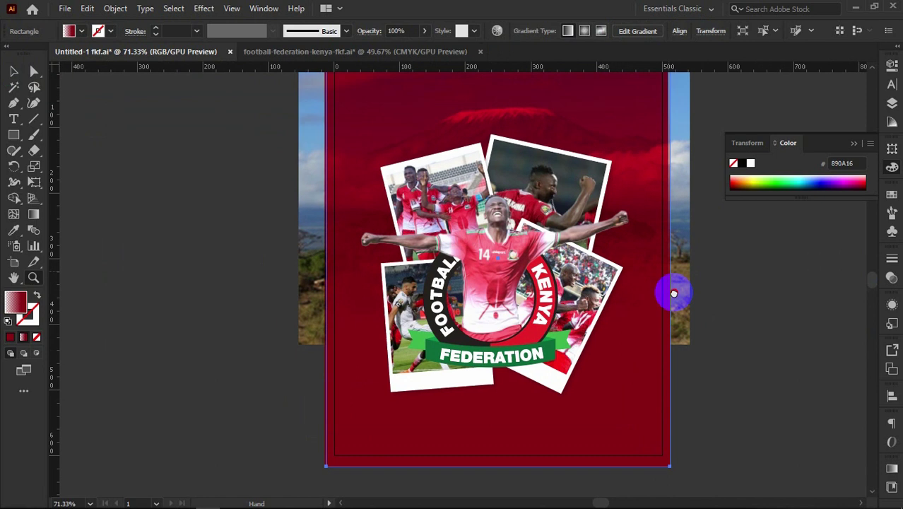
click(14, 70)
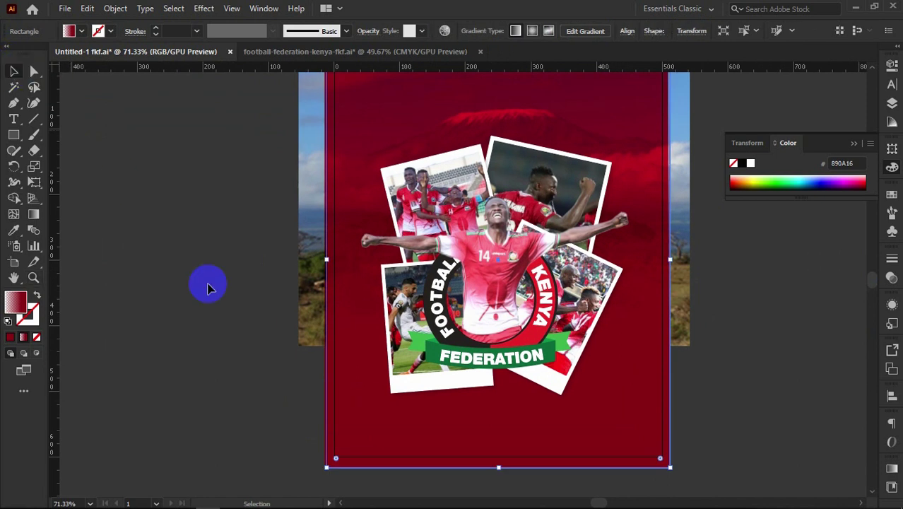
click(240, 334)
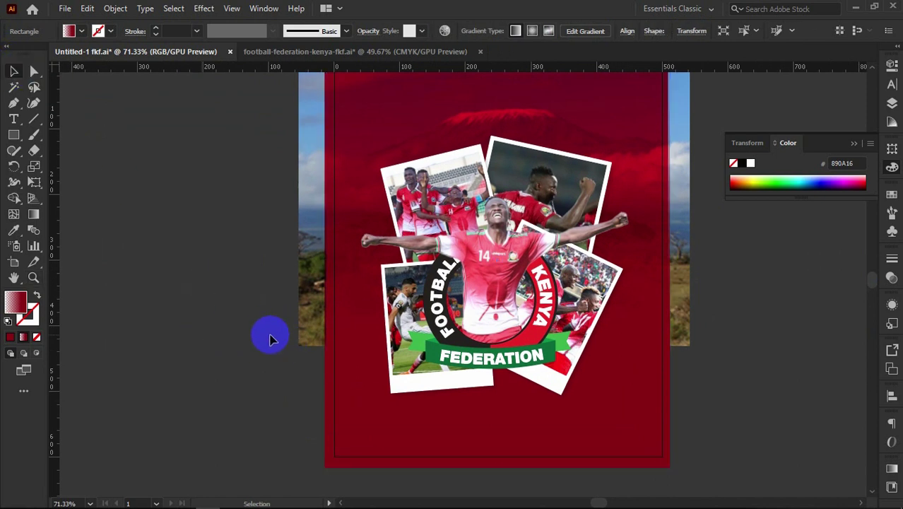
- Shift the middle colour stop of the gradient overlay slightly downward to refine the fade over the mountain, and deselect the rectangle
click(360, 414)
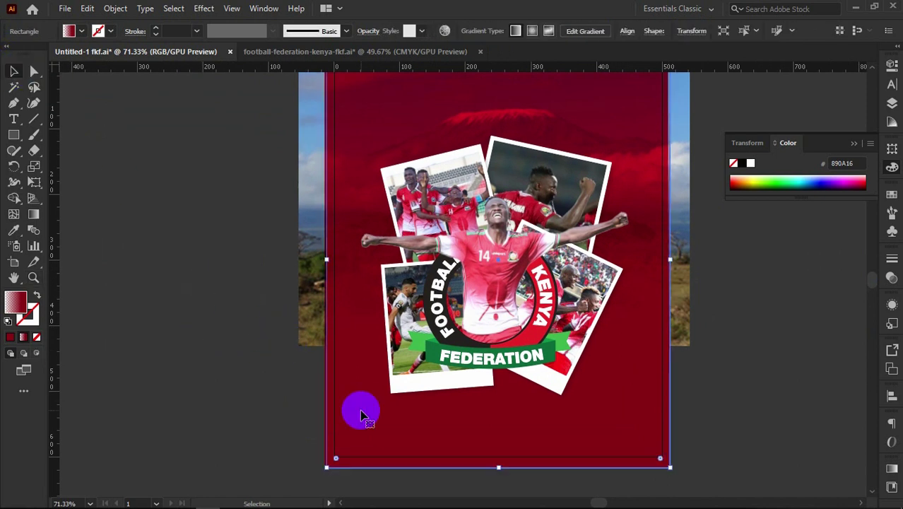
click(32, 219)
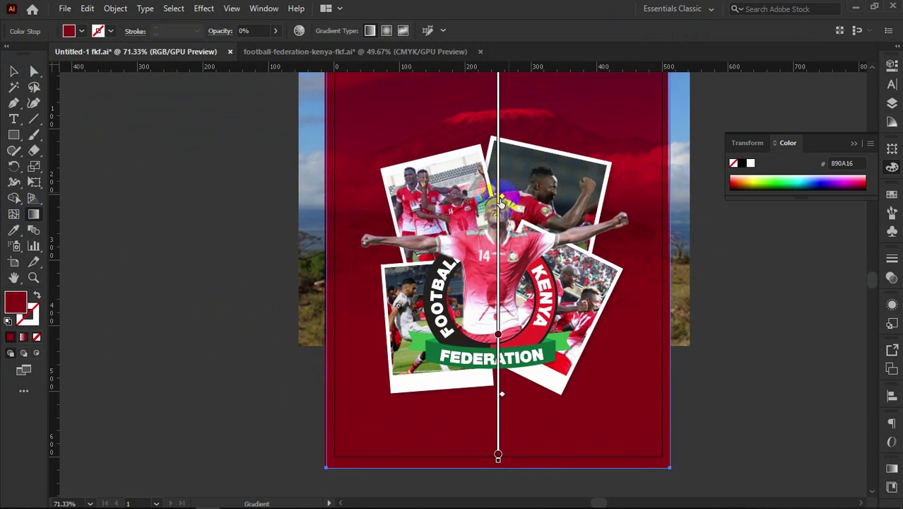
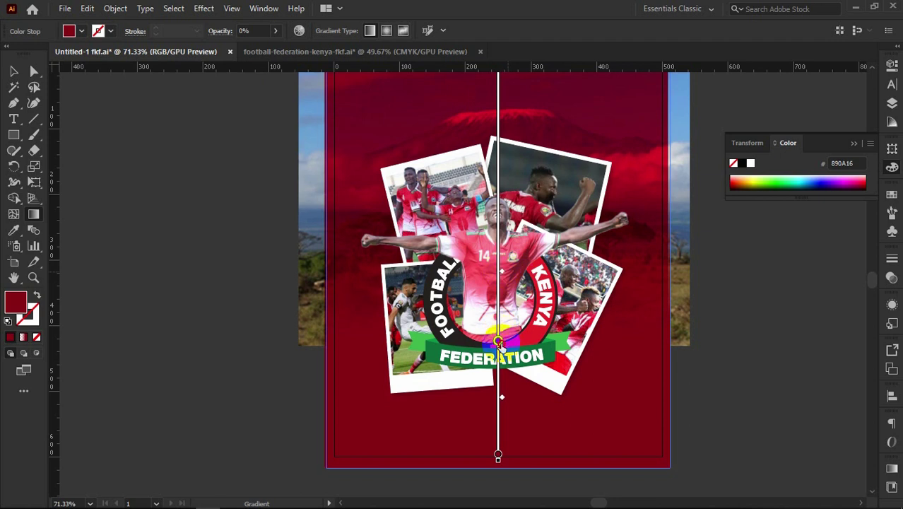
click(14, 71)
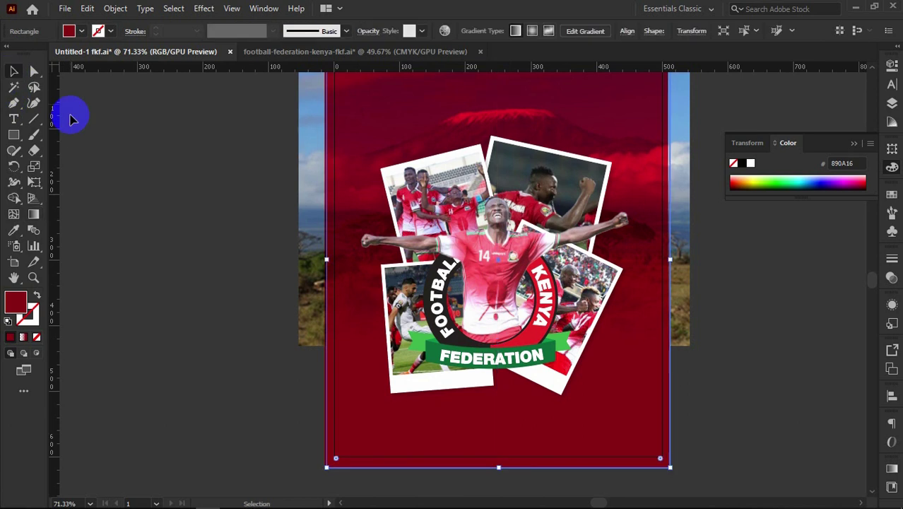
click(106, 142)
- Scale the player collage group down slightly about its centre
key(z)
scroll(197, 188, down, 1)
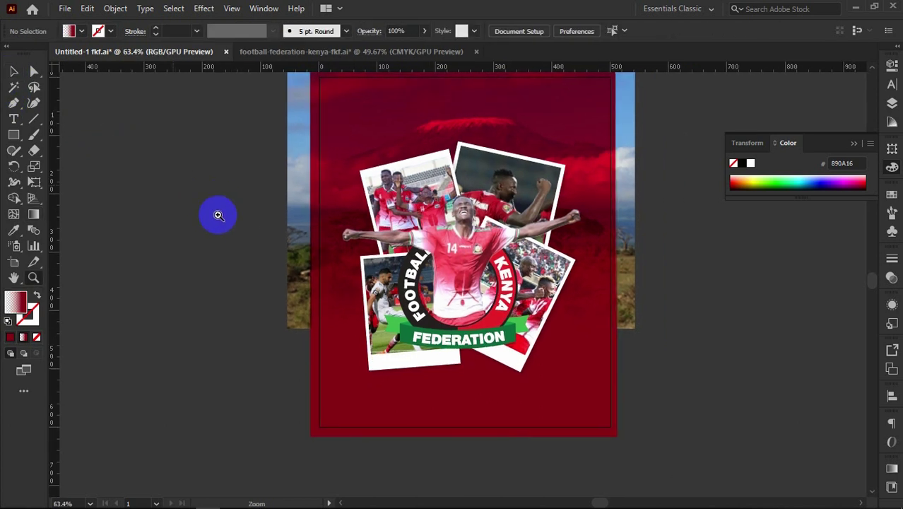
click(248, 214)
drag(417, 255, 237, 212)
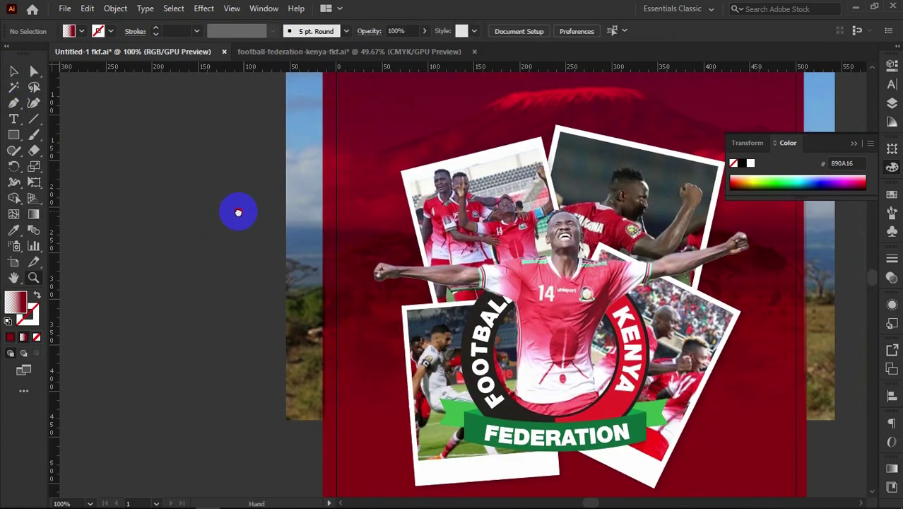
drag(506, 308, 383, 255)
alt+click(451, 294)
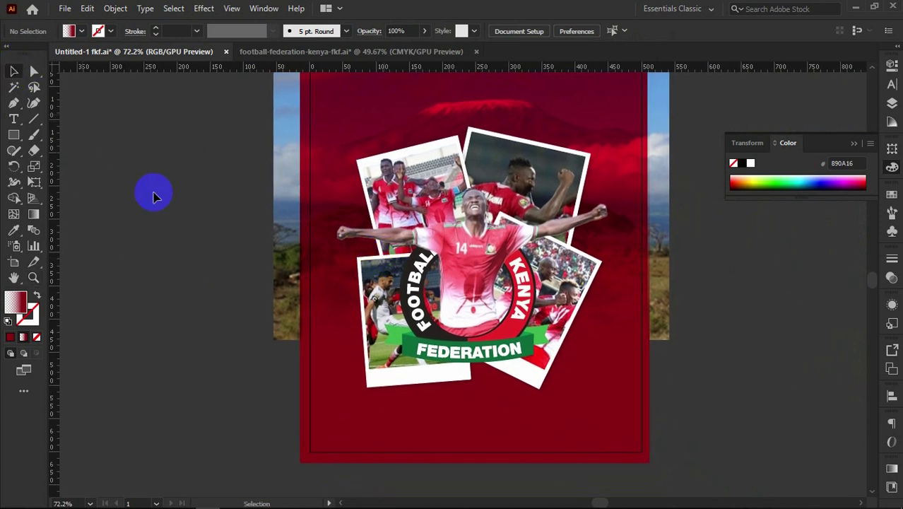
click(484, 274)
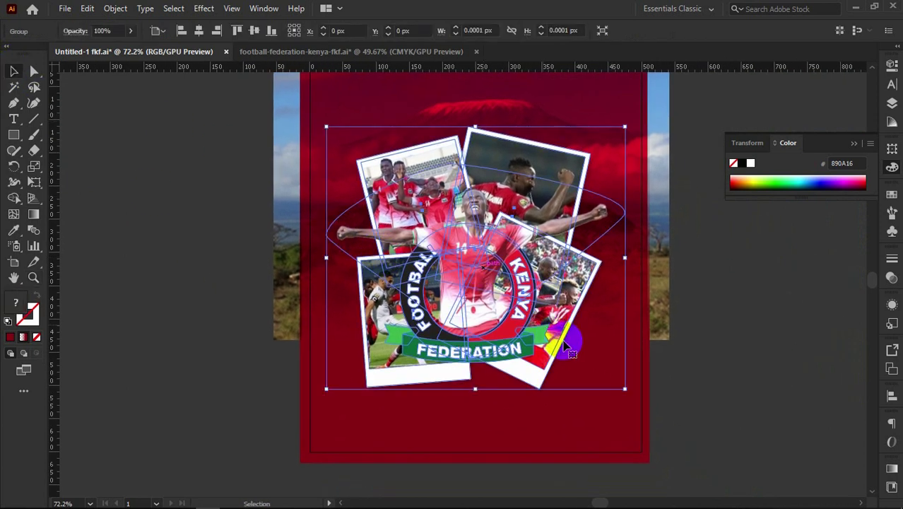
click(720, 367)
click(425, 314)
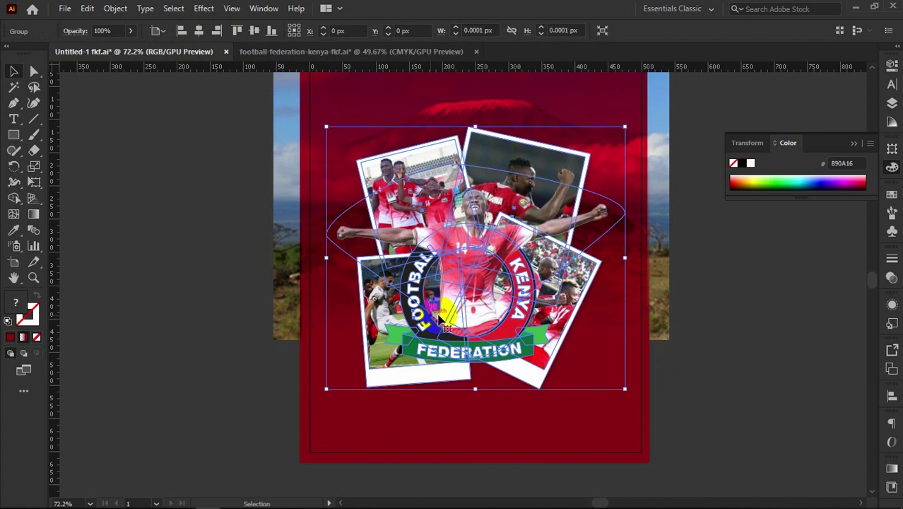
drag(625, 388, 635, 377)
click(704, 327)
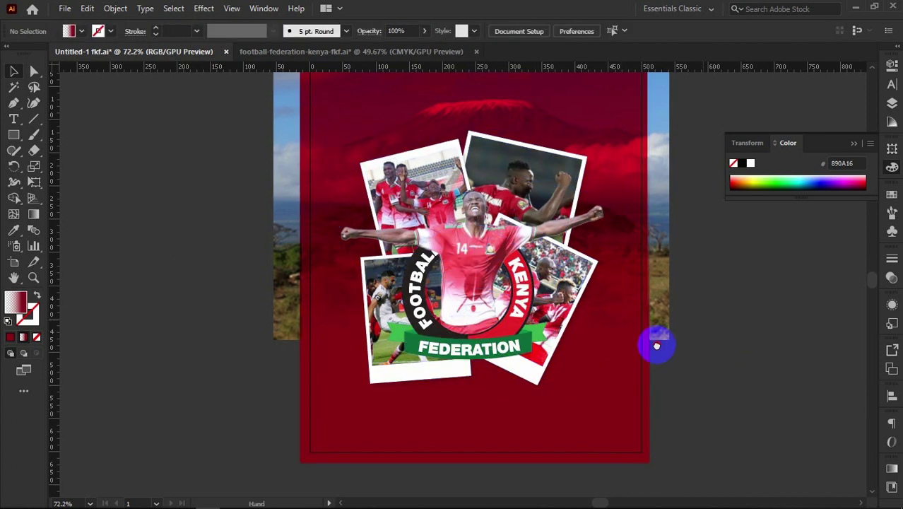
- Bring the complete federation logo with the lions and ball from the football-federation-kenya-fkf.ai document into the poster document
drag(654, 343, 577, 391)
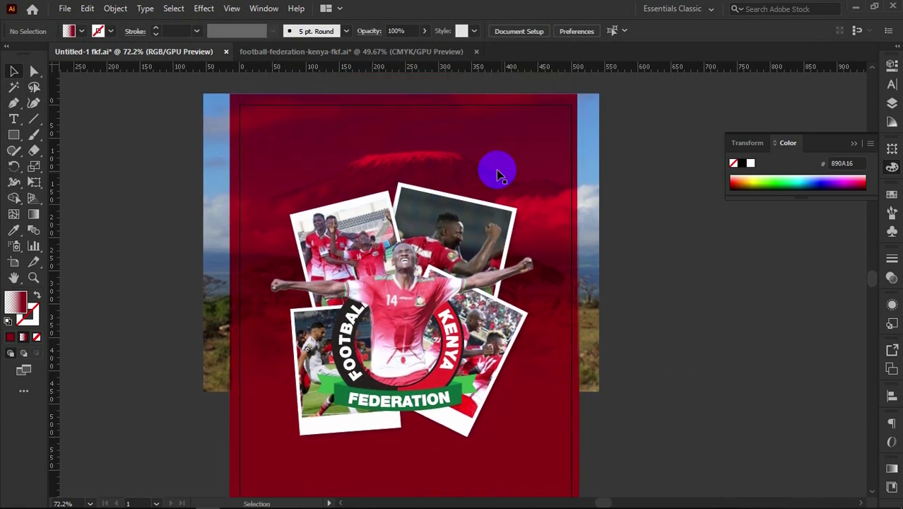
click(413, 55)
click(707, 298)
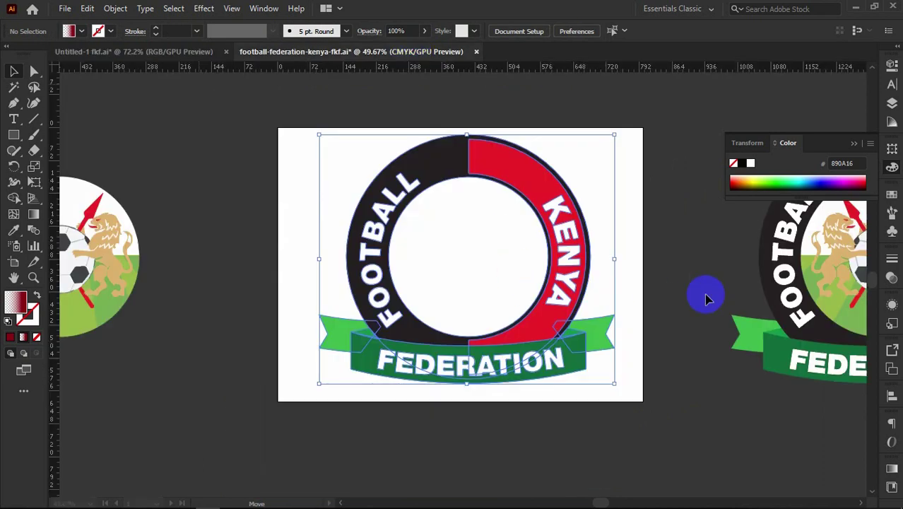
key(z)
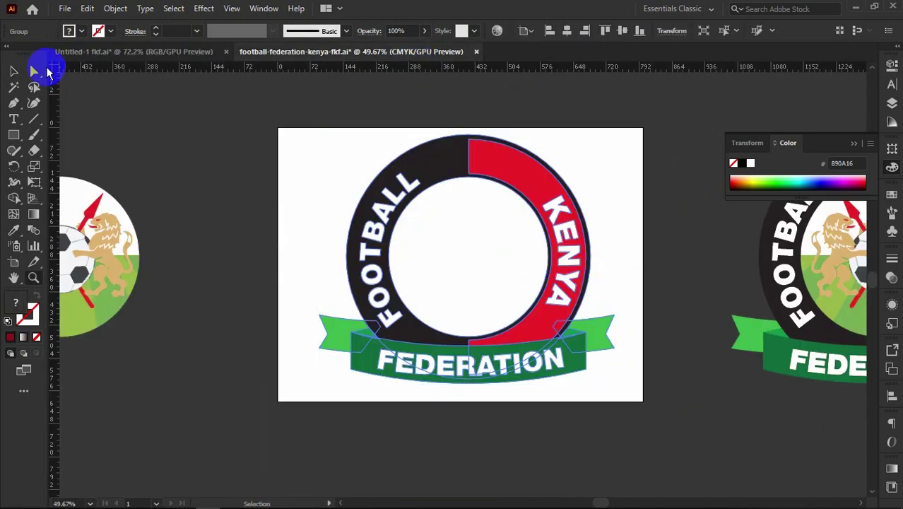
click(12, 71)
drag(734, 326, 267, 90)
drag(359, 159, 359, 158)
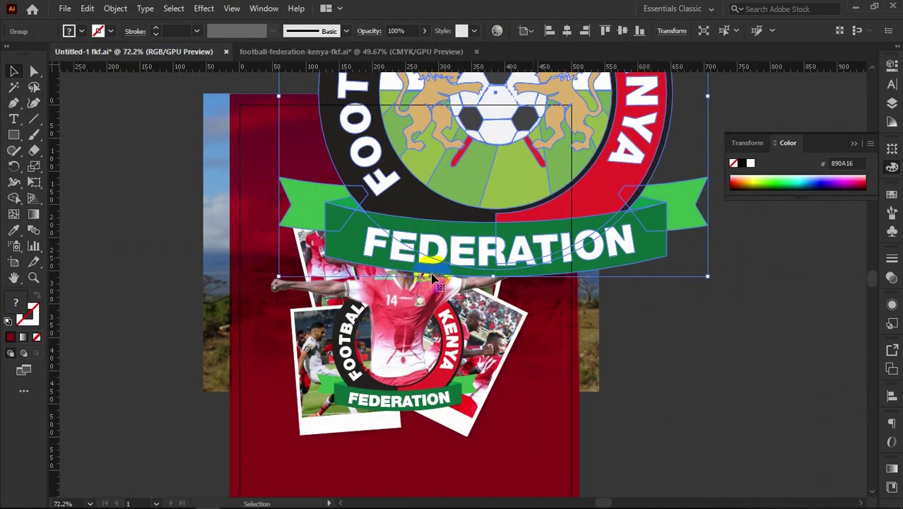
- Scale the full federation logo down to a small badge and place it near the poster's upper-left corner
drag(277, 281, 478, 168)
drag(498, 111, 253, 168)
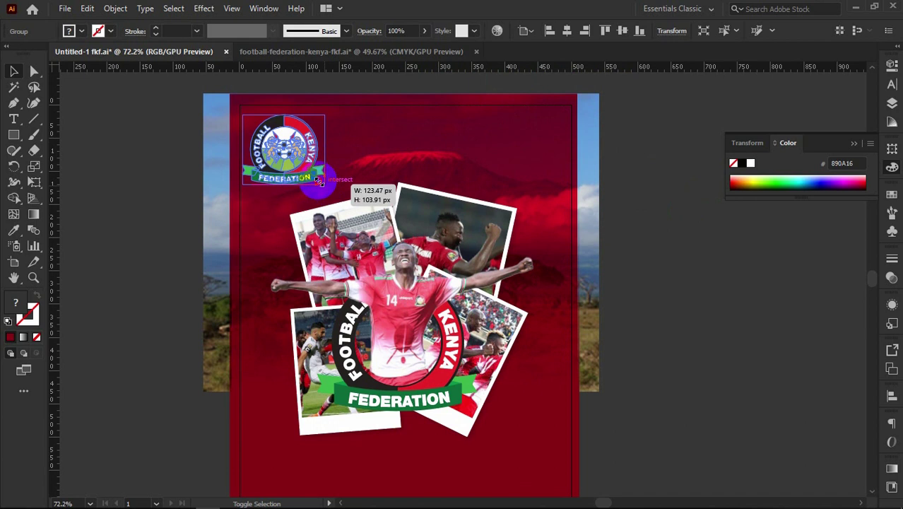
drag(322, 186, 301, 166)
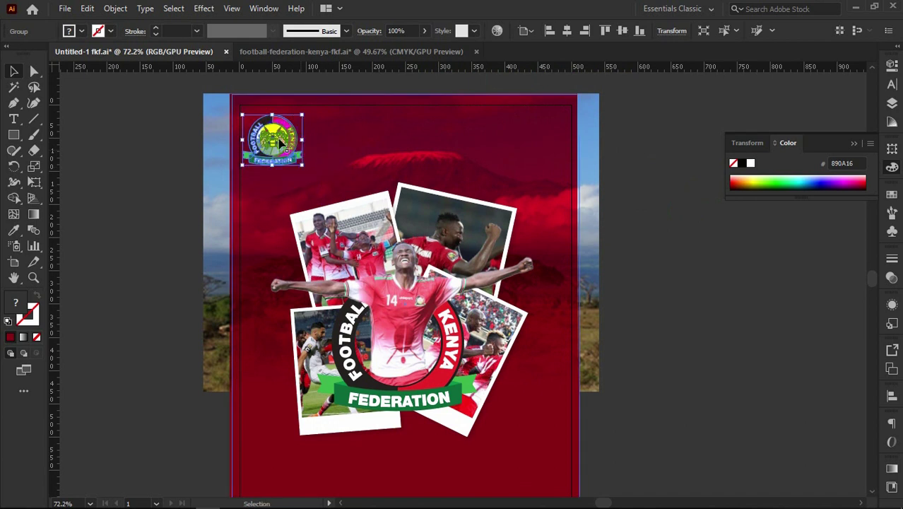
drag(282, 136, 319, 170)
click(165, 141)
- Add the text HARAMBEE on the empty canvas beside the lower-left part of the poster
key(z)
drag(355, 200, 318, 199)
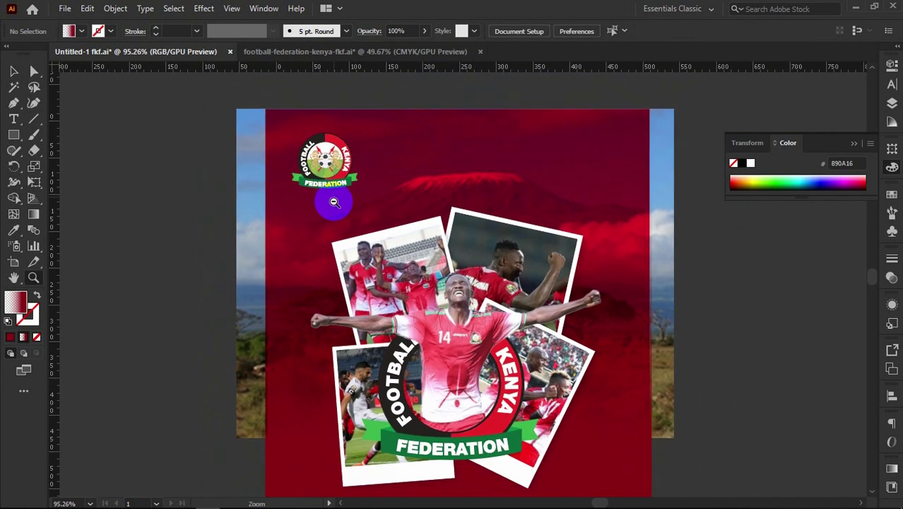
drag(376, 241, 340, 234)
key(space)
drag(378, 269, 353, 186)
drag(365, 238, 361, 178)
drag(349, 329, 427, 371)
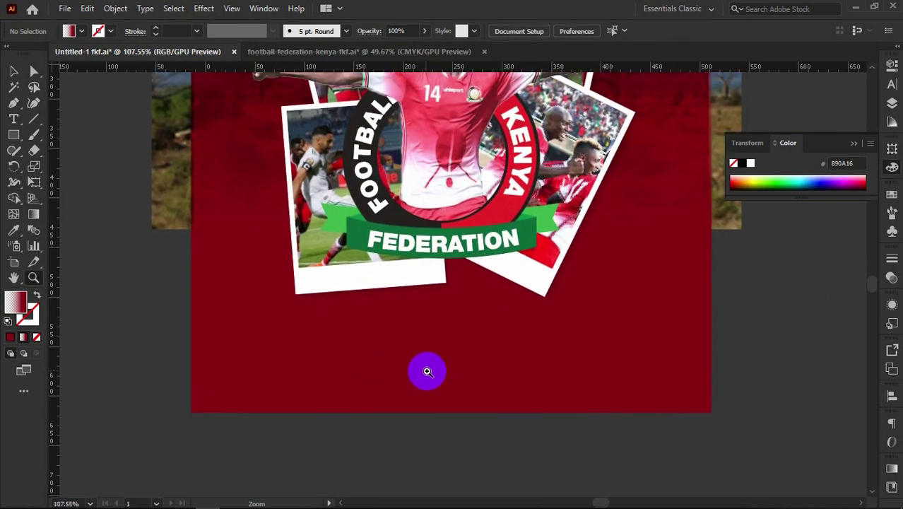
key(v)
click(12, 74)
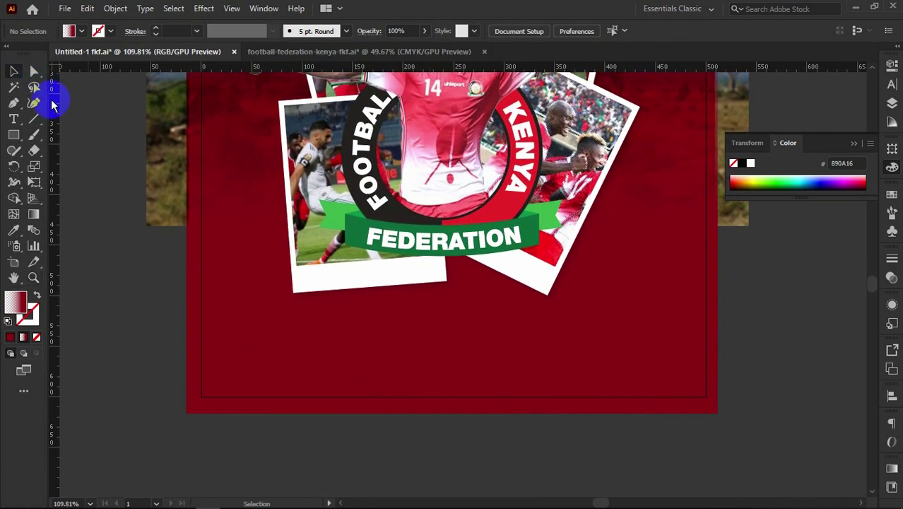
click(14, 120)
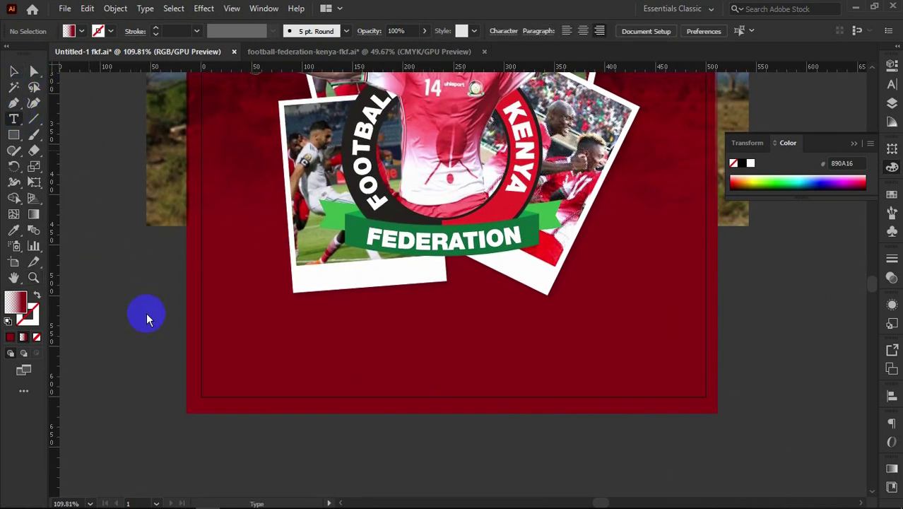
click(148, 315)
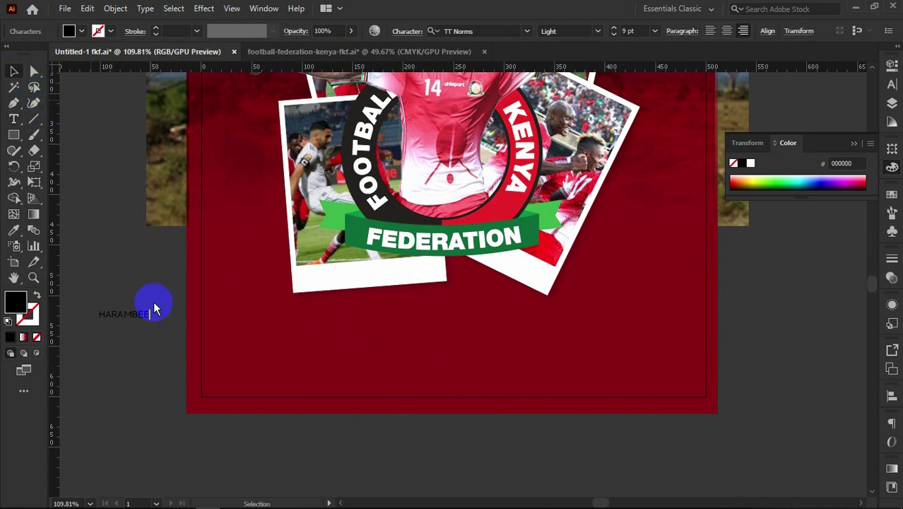
- Enlarge the HARAMBEE text beside the poster to about 48 pt so it extends onto the poster's lower part
click(13, 71)
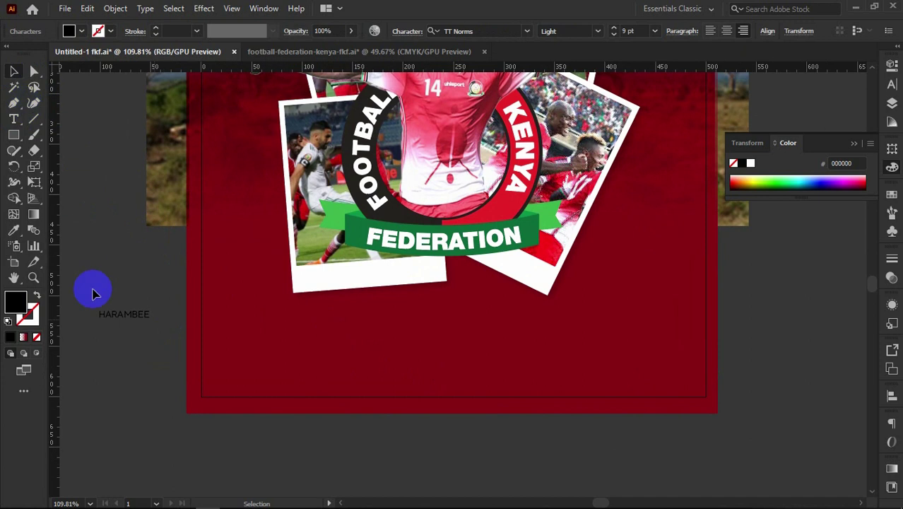
click(120, 318)
click(154, 326)
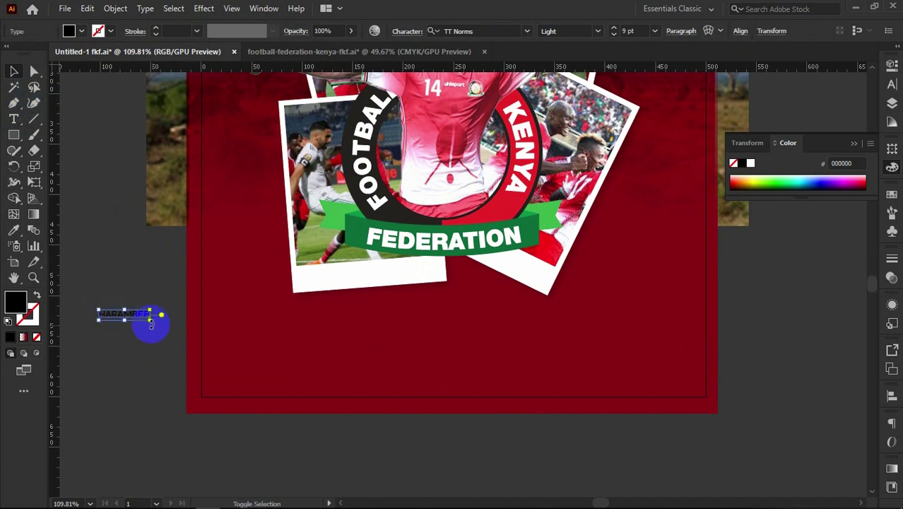
drag(168, 337, 373, 424)
- Centre the HARAMBEE text horizontally on the artboard and scale it about its centre to the artboard's width, about 89 pt
key(z)
drag(443, 320, 405, 306)
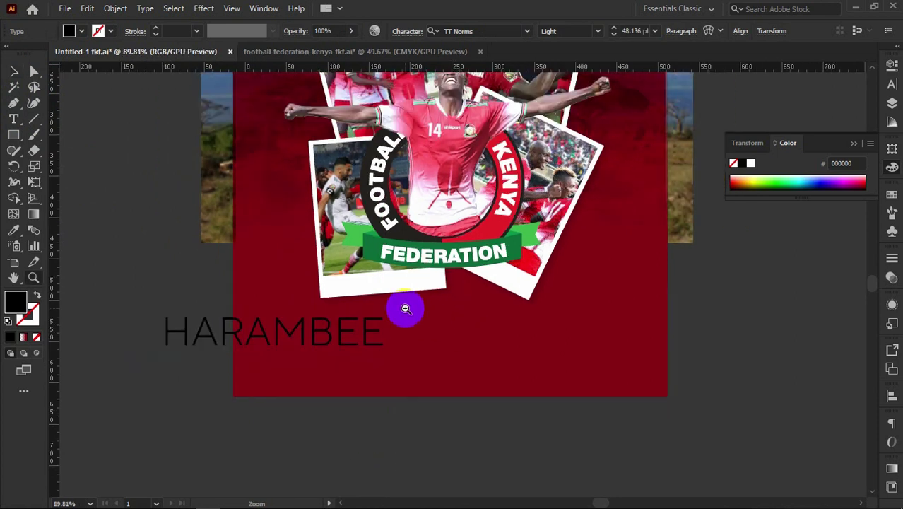
drag(430, 346, 334, 371)
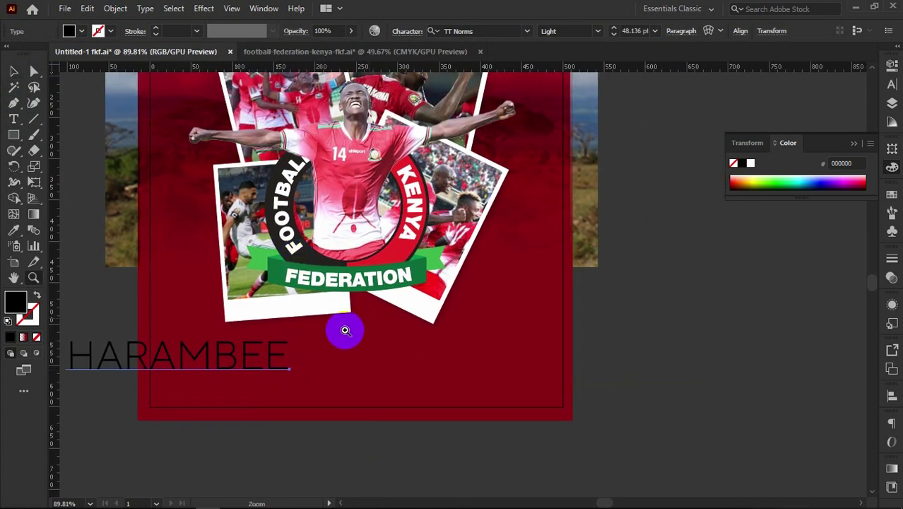
click(368, 340)
drag(467, 323, 434, 317)
scroll(434, 318, down, 3)
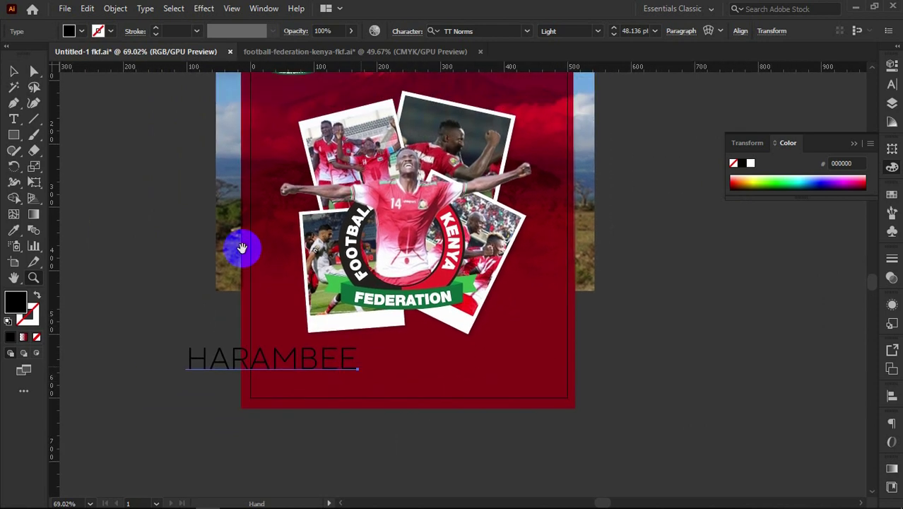
click(13, 71)
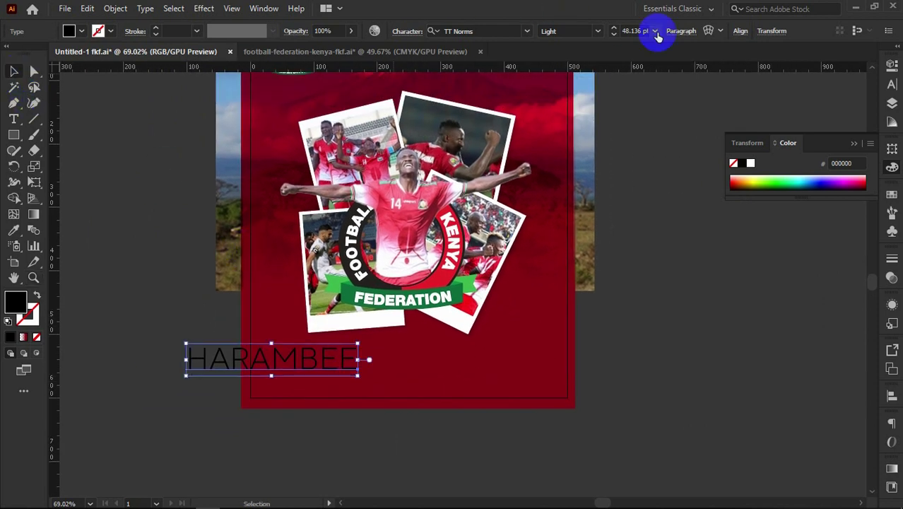
click(738, 31)
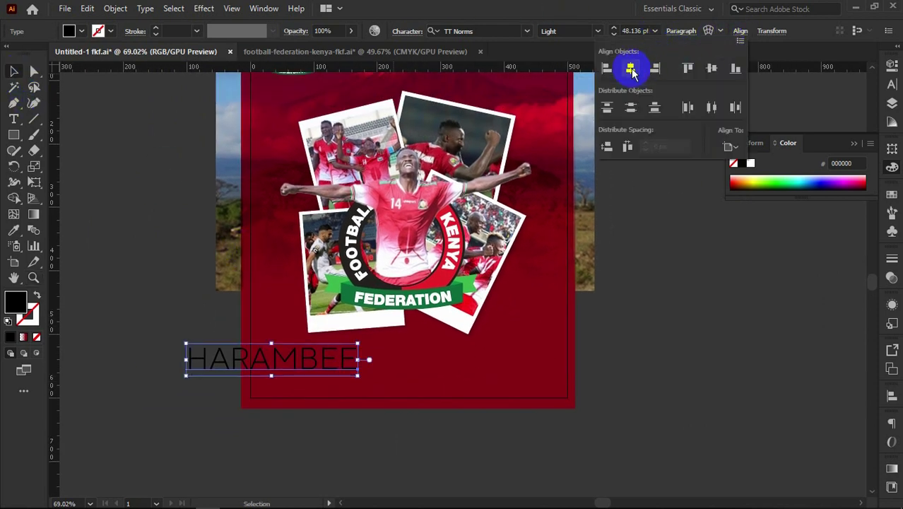
click(630, 68)
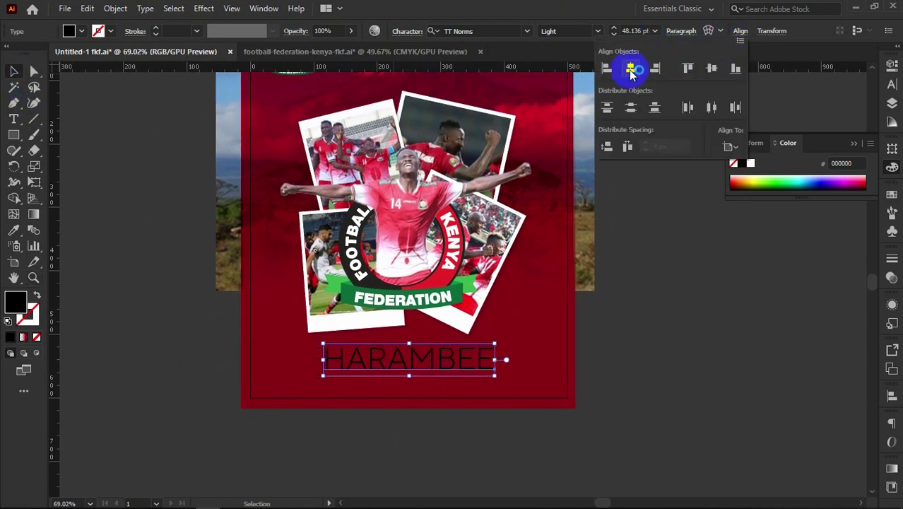
click(464, 355)
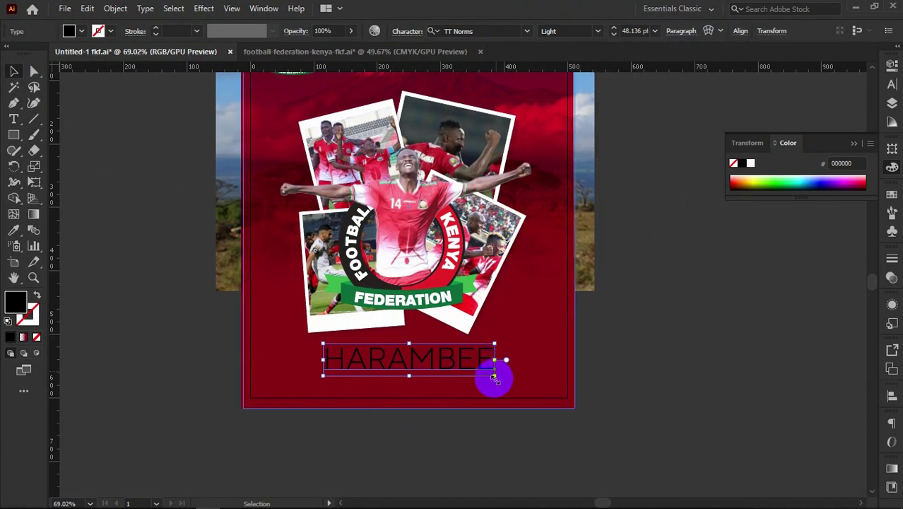
drag(494, 380, 567, 420)
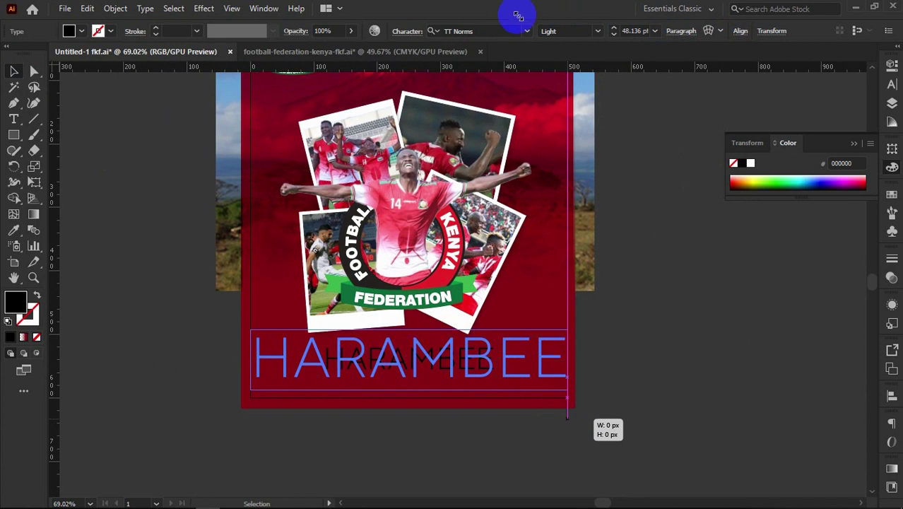
- Change the HARAMBEE text's font to Haettenschweiler, chosen from the favourite fonts
key(space)
drag(493, 307, 336, 336)
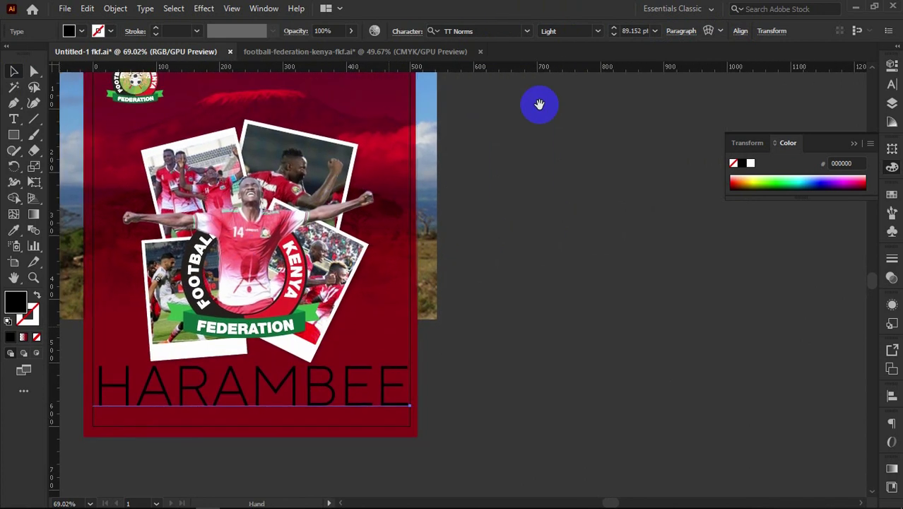
click(528, 31)
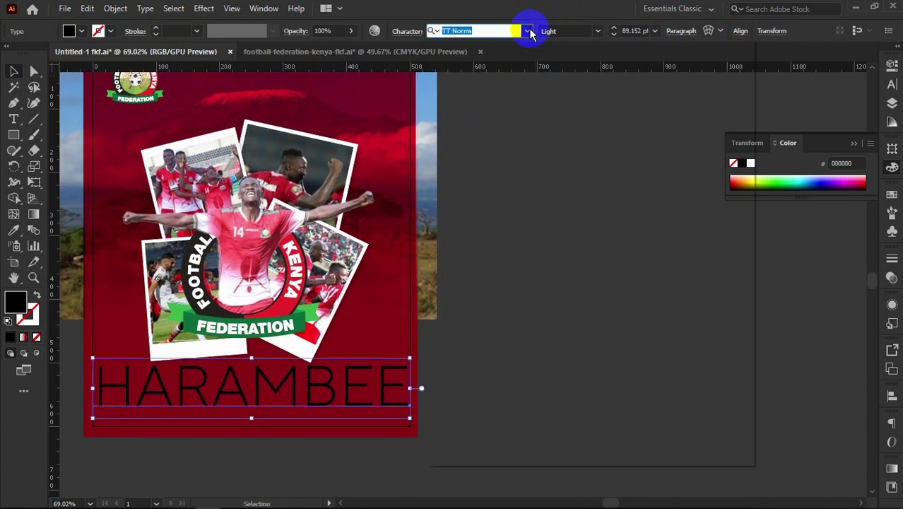
click(529, 32)
click(488, 74)
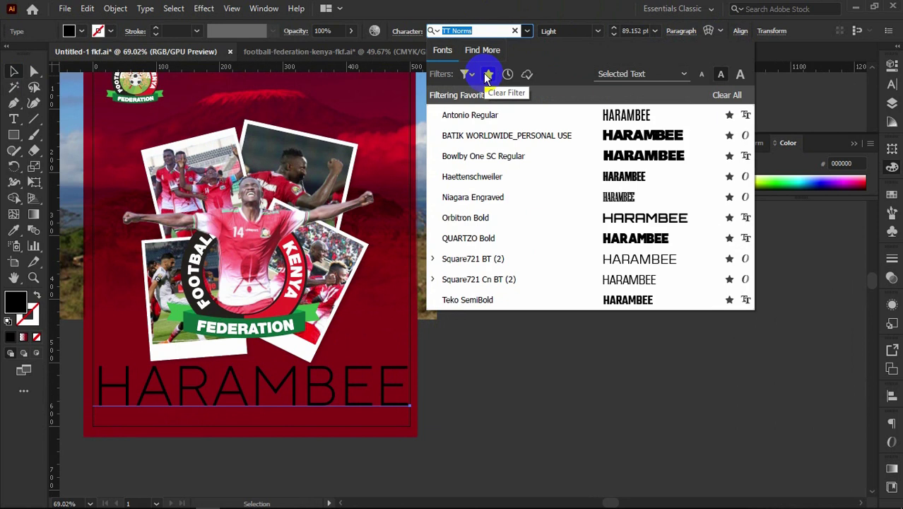
click(563, 177)
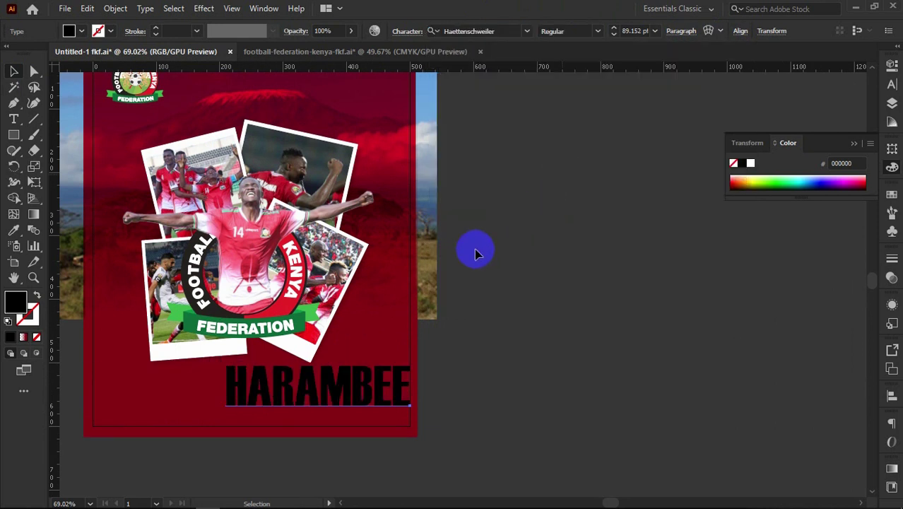
- Move the player collage group straight up slightly to make more room above the HARAMBEE text
drag(332, 374, 576, 315)
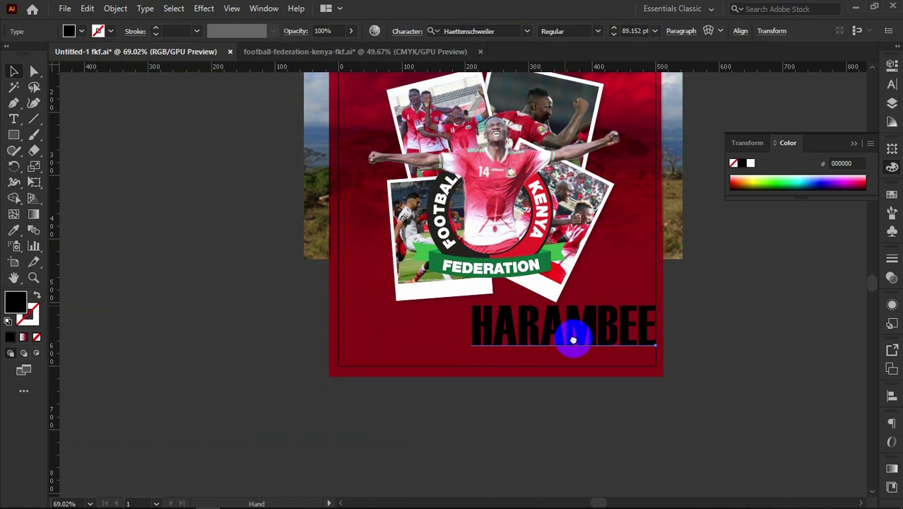
click(479, 322)
scroll(487, 311, up, 3)
click(497, 285)
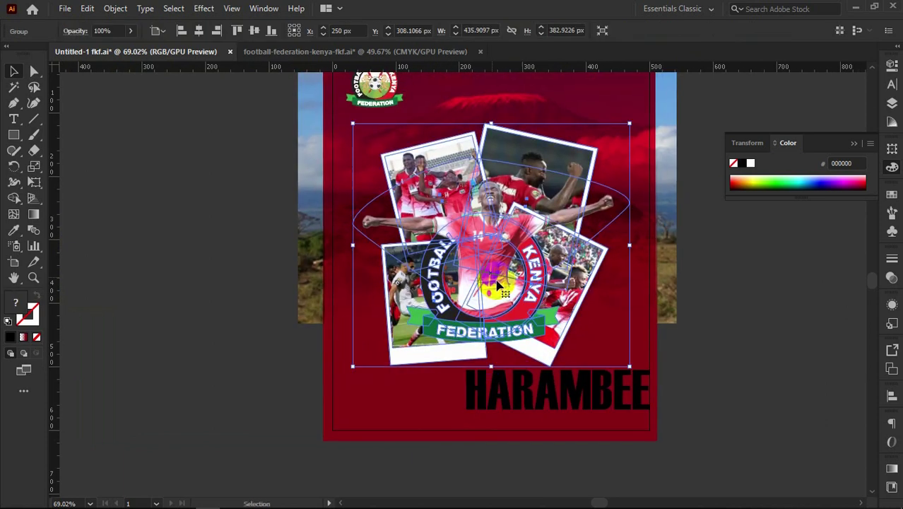
drag(513, 285, 515, 264)
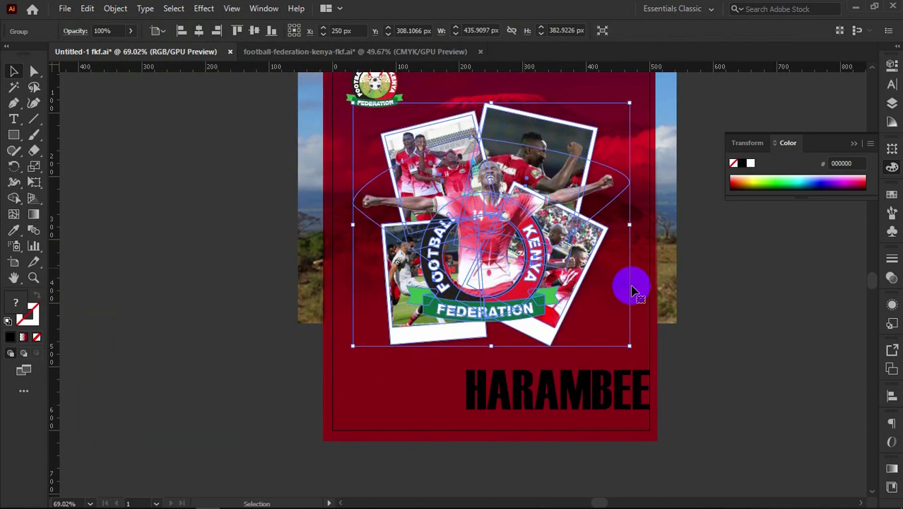
click(703, 311)
- Enlarge the HARAMBEE text to about 170 pt and position it across the poster's lower part, extending slightly past both side edges
drag(557, 387, 411, 381)
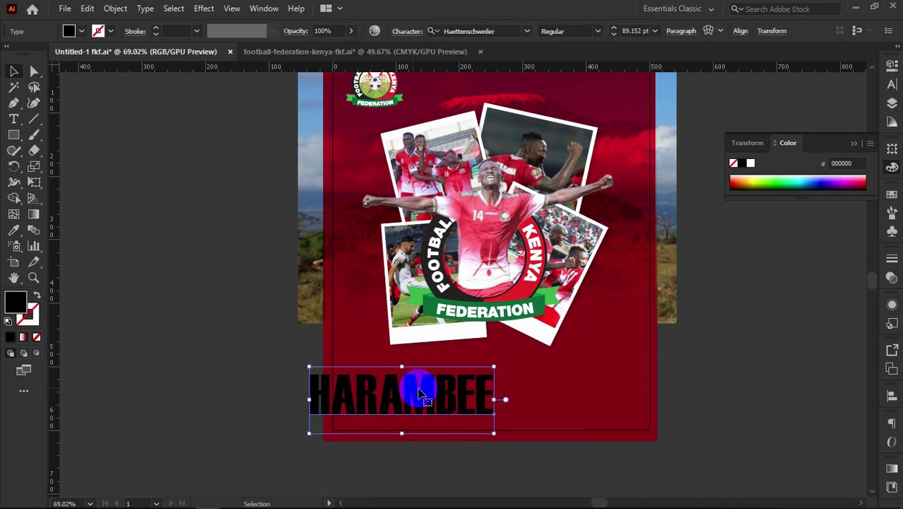
drag(494, 367, 661, 292)
drag(591, 347, 603, 369)
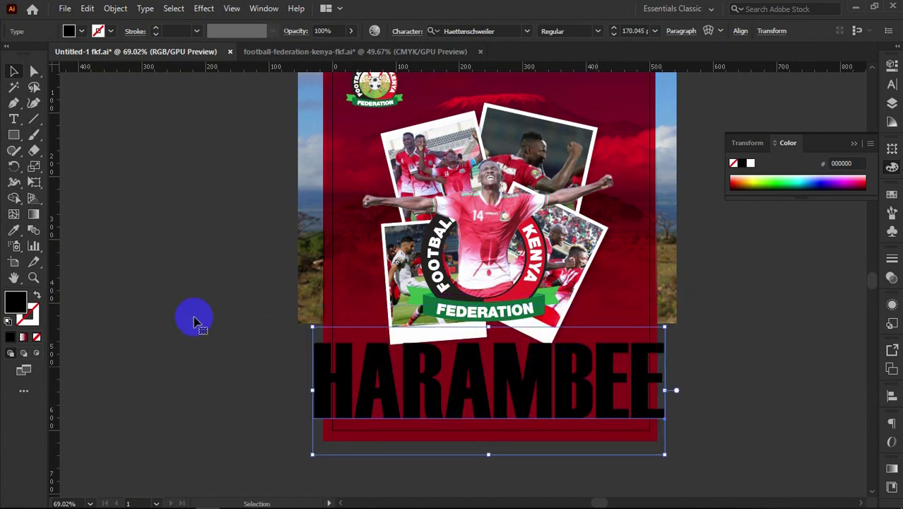
- Give the large HARAMBEE text no fill and a white 0.25 pt outline, and lower its opacity to about 44%
click(7, 322)
click(38, 300)
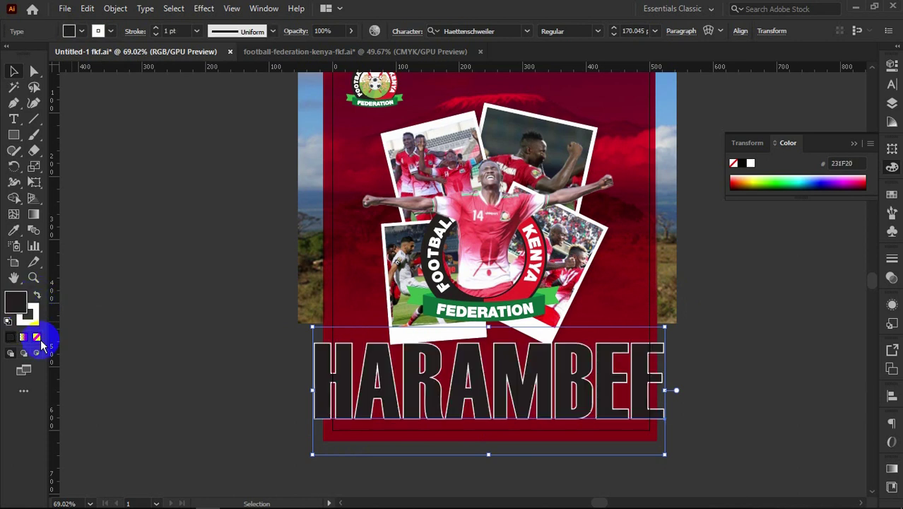
click(40, 340)
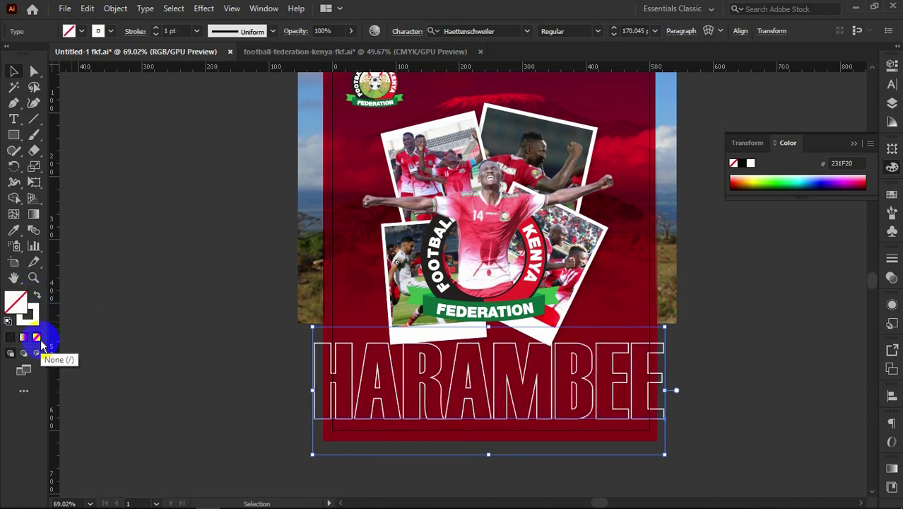
click(155, 35)
click(156, 35)
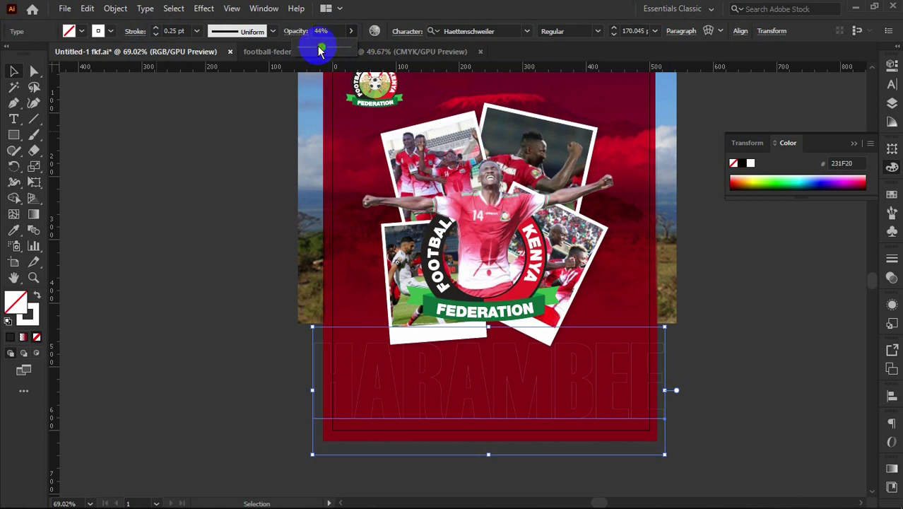
click(194, 155)
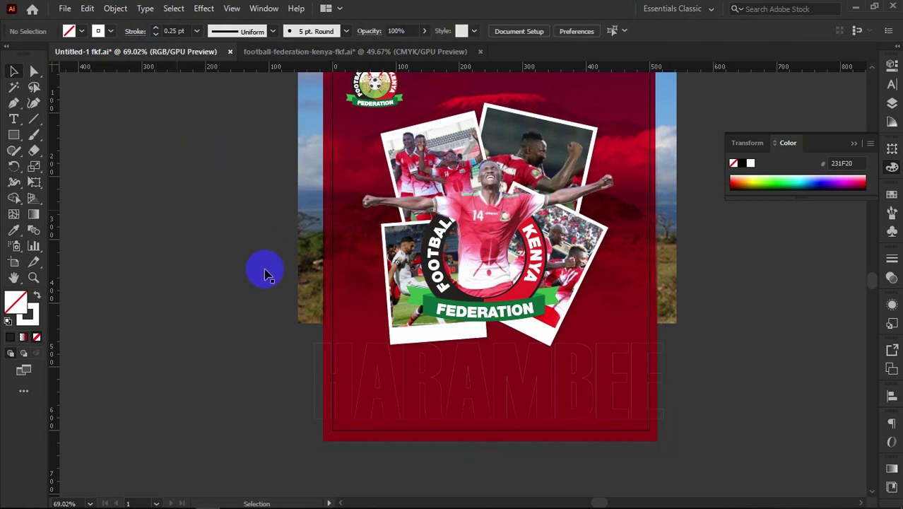
- Set the opacity of the outlined HARAMBEE text to 35%
key(z)
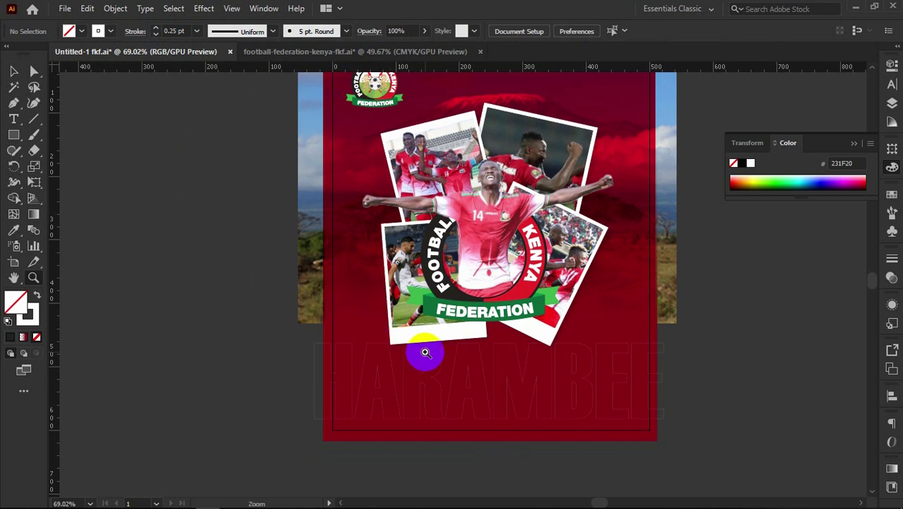
click(425, 352)
drag(442, 369, 323, 285)
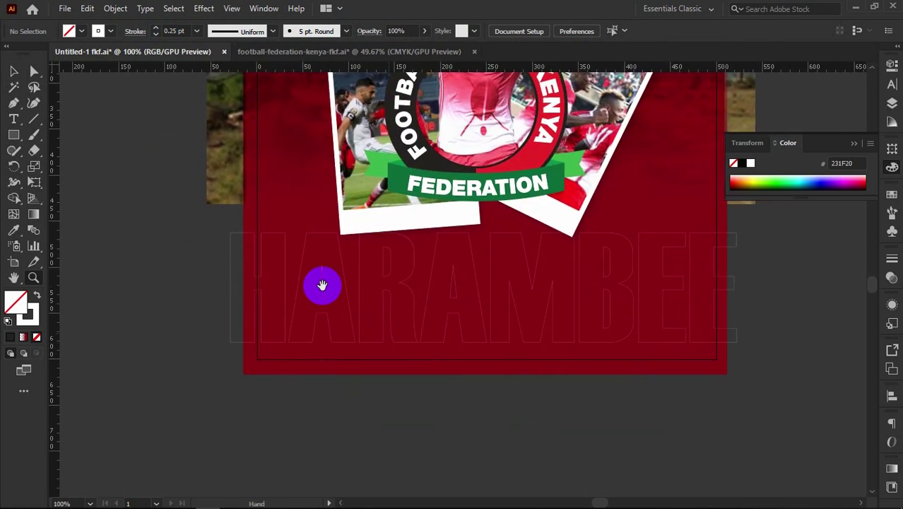
click(13, 71)
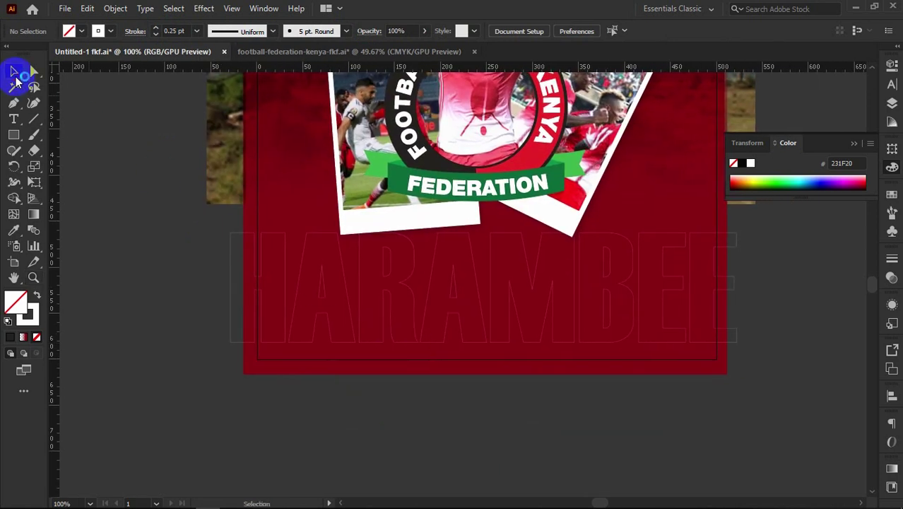
click(233, 273)
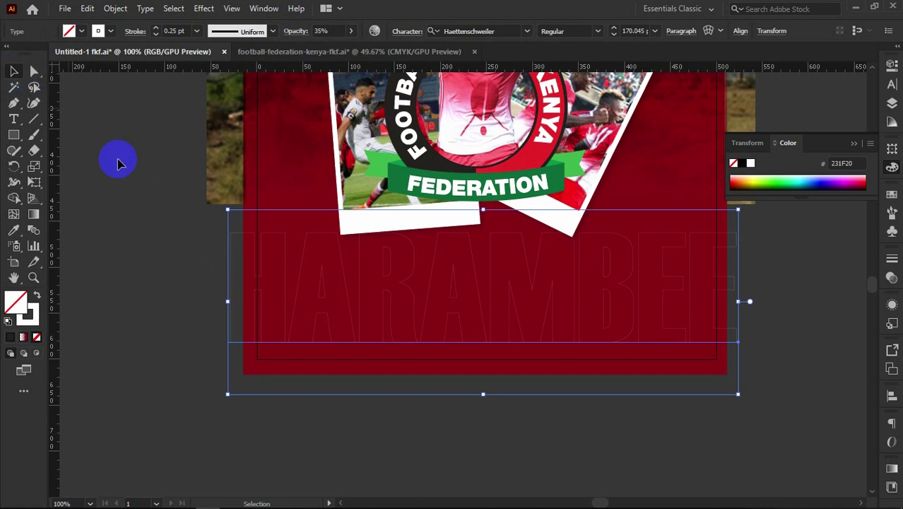
click(127, 192)
- Add a second HARAMBEE text on the canvas below the poster and enlarge it to about 39 pt
drag(222, 299, 204, 246)
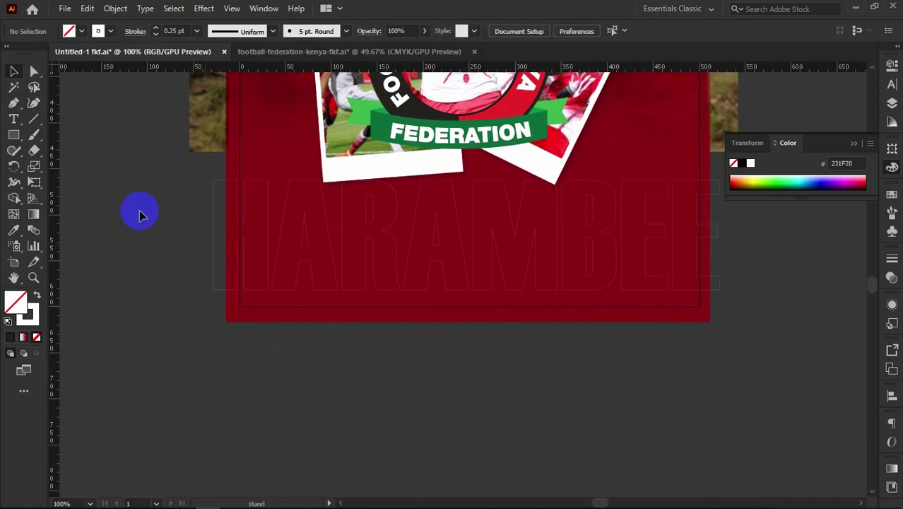
click(15, 120)
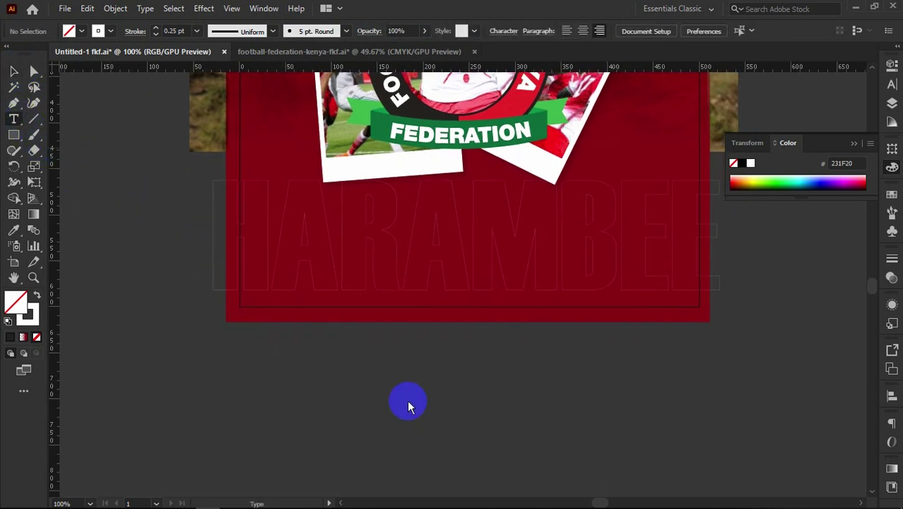
click(407, 408)
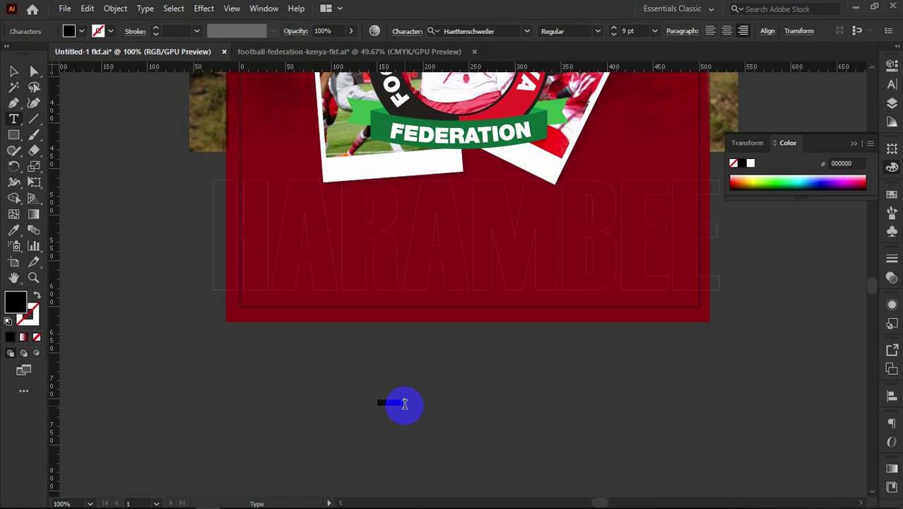
click(13, 71)
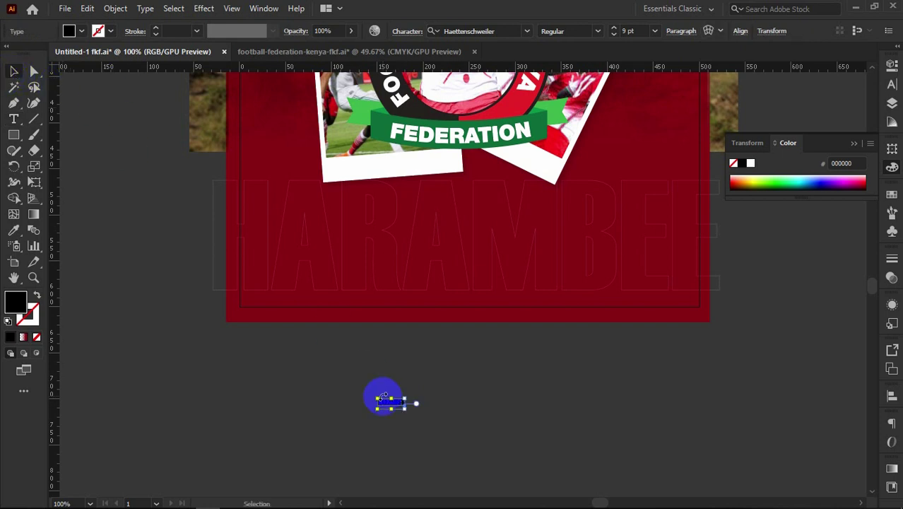
drag(405, 409, 493, 472)
drag(465, 420, 479, 369)
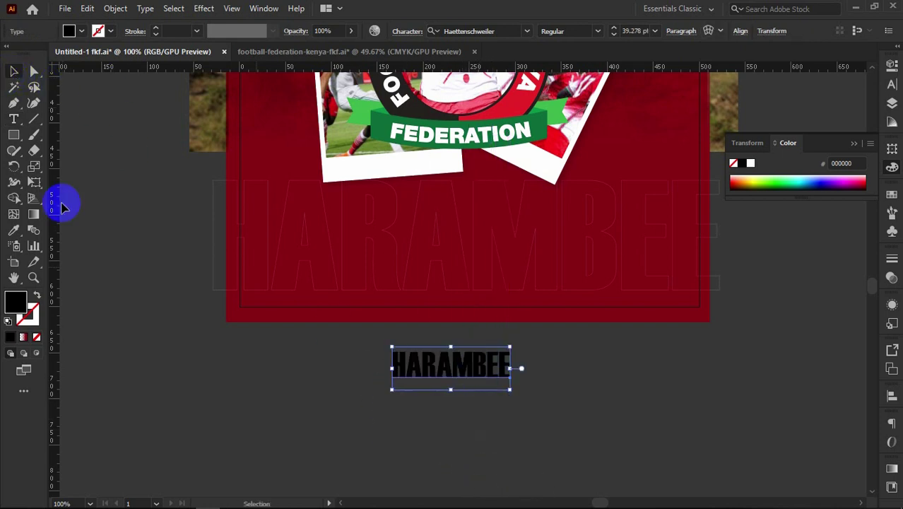
- Duplicate the small HARAMBEE text directly below itself and change the copy's wording to STARS
click(14, 118)
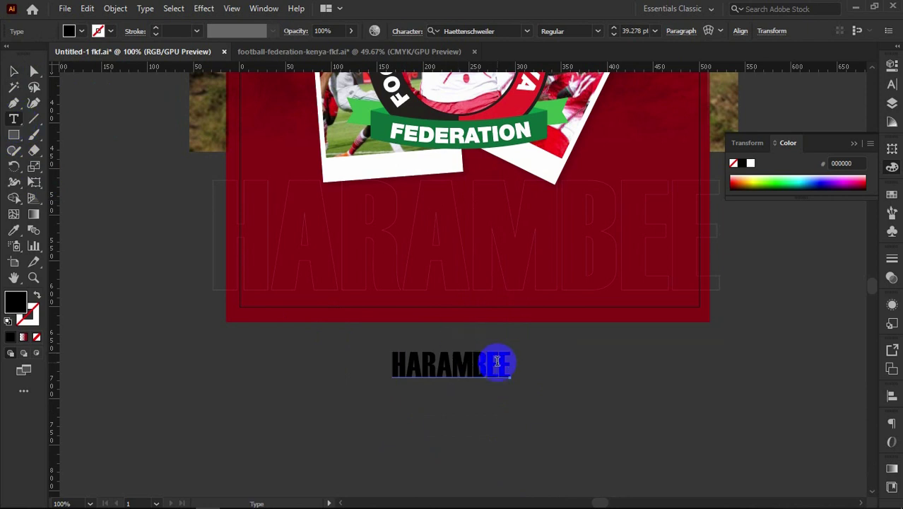
click(22, 71)
drag(458, 366, 467, 425)
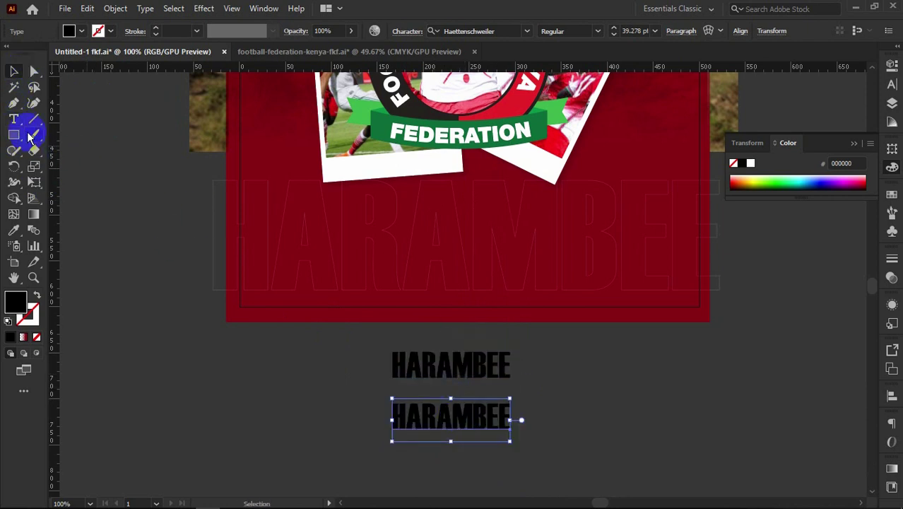
click(15, 122)
double_click(450, 413)
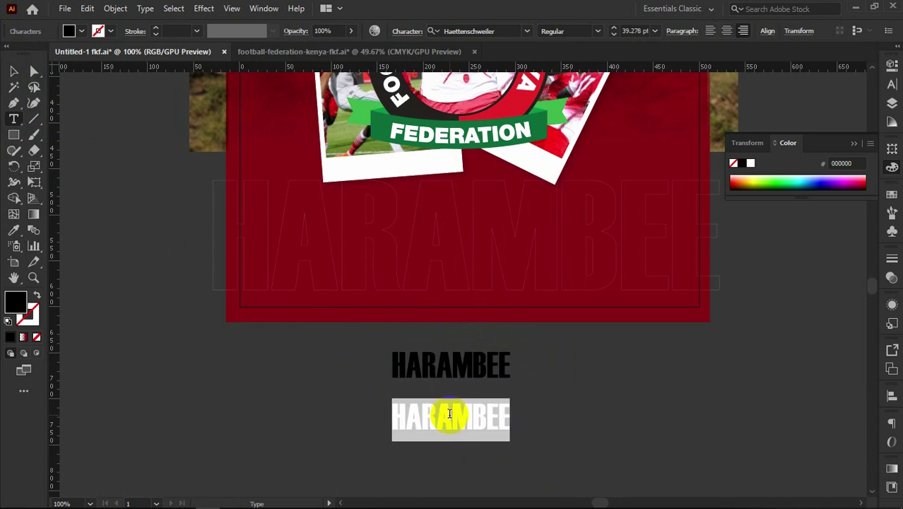
text(STARS)
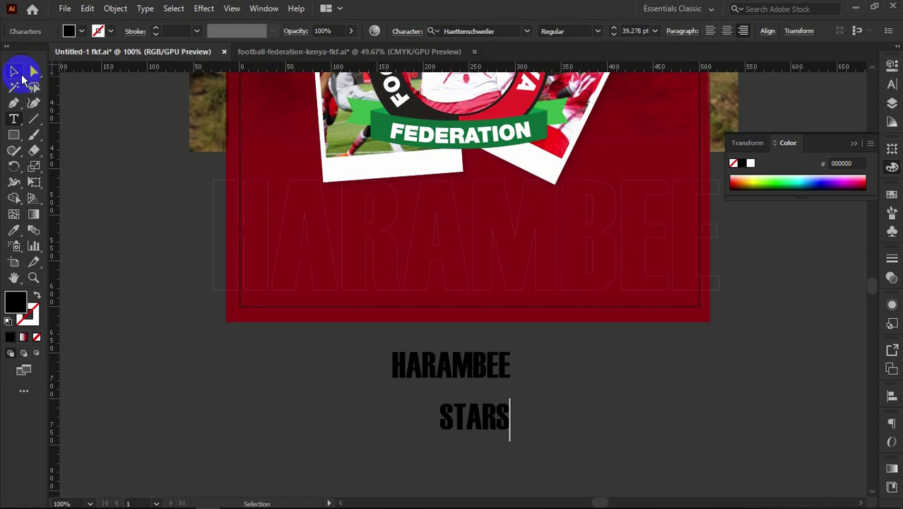
click(19, 75)
- Set both the small HARAMBEE text and the STARS text in the QUARTZO Bold font
drag(358, 442, 496, 358)
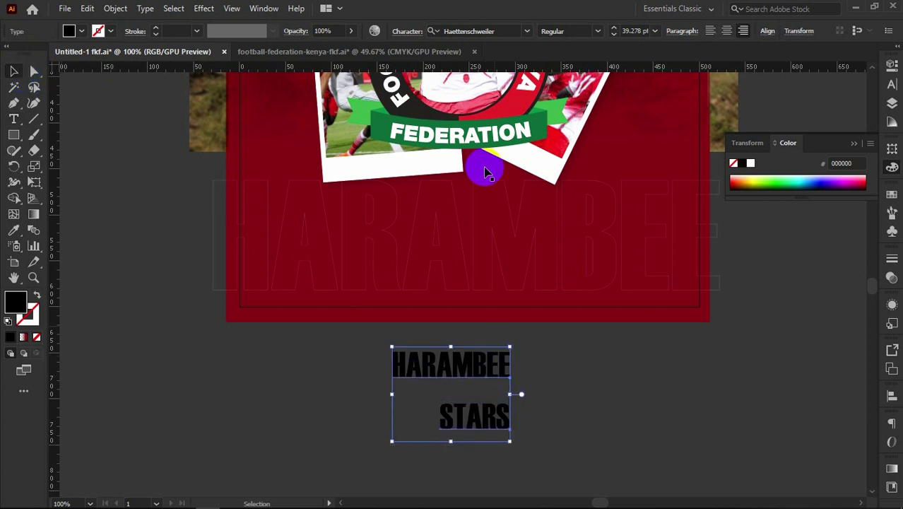
click(526, 34)
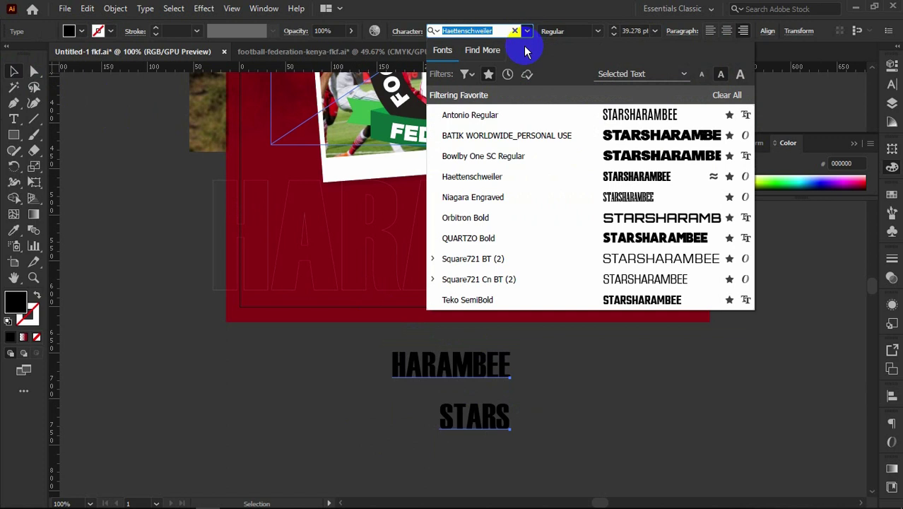
click(487, 33)
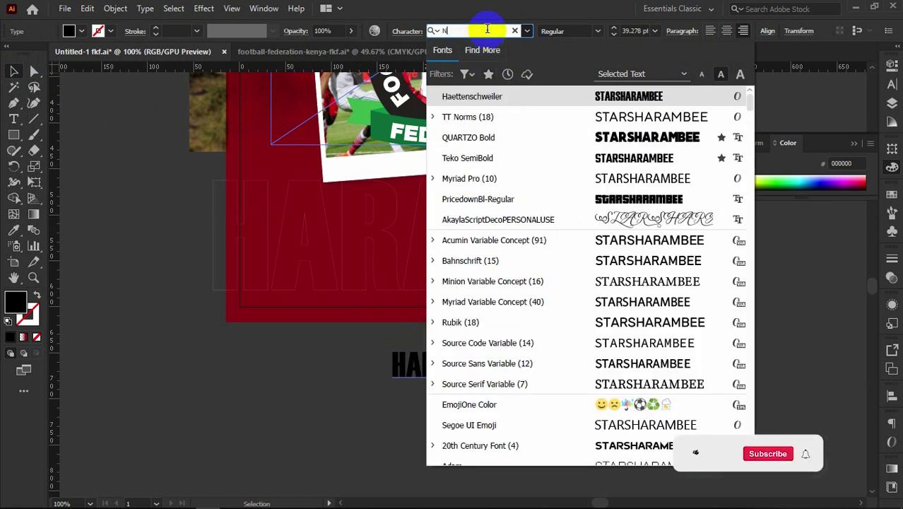
text(NORM)
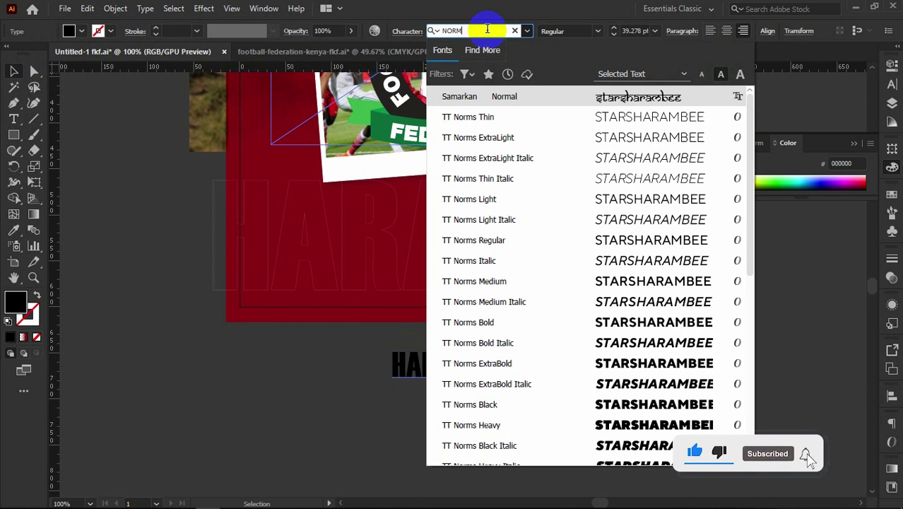
key(BackSpace)
key(BackSpace)
key(BackSpace)
key(BackSpace)
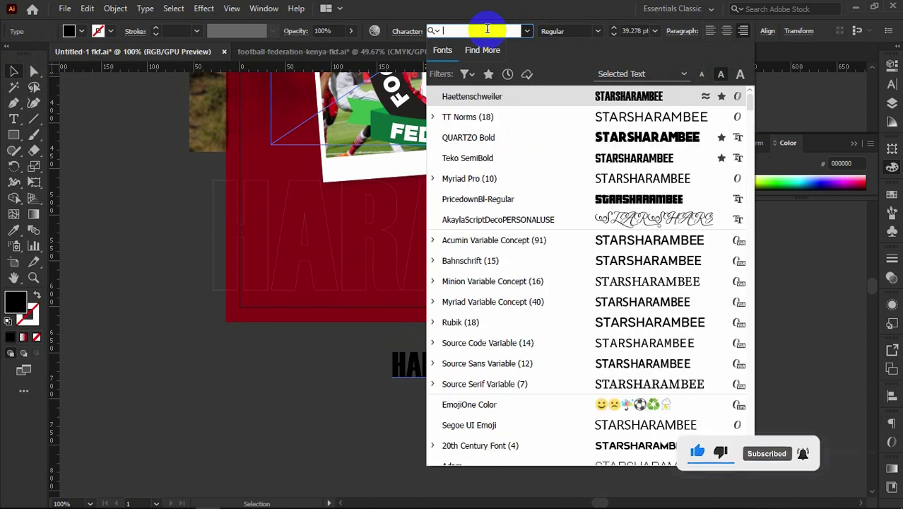
text(Q)
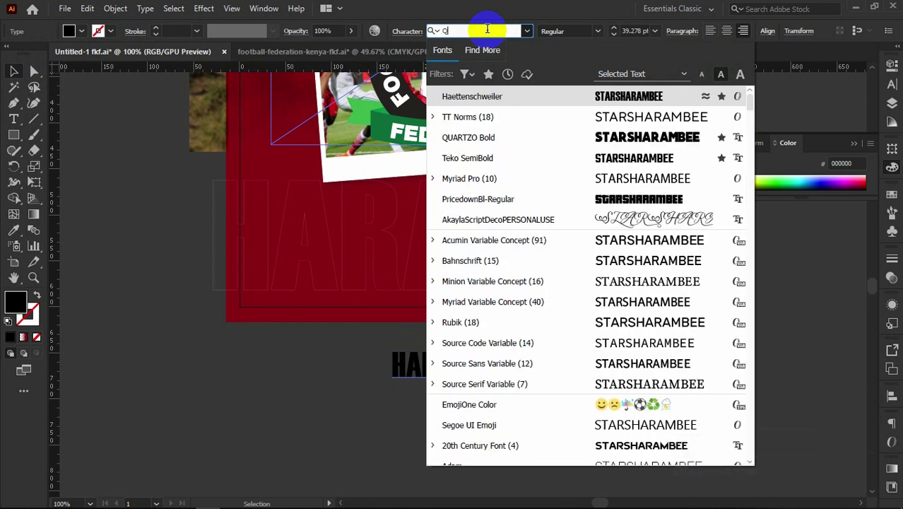
text(UAR)
click(580, 102)
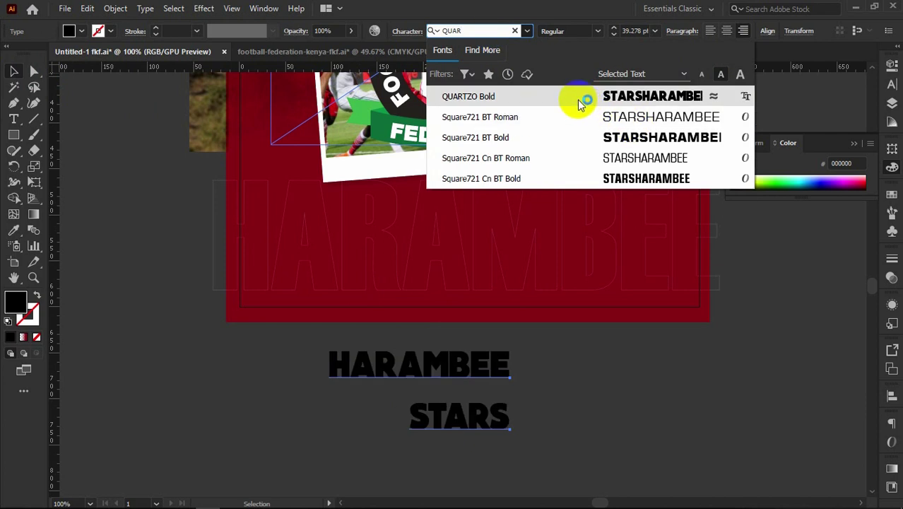
- Give the small HARAMBEE and STARS texts a white fill and no stroke
click(7, 323)
click(30, 323)
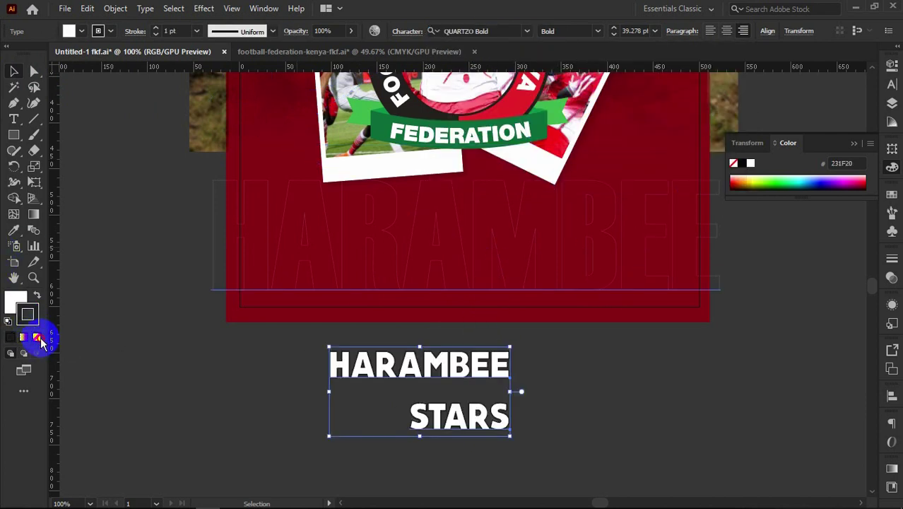
click(39, 337)
click(129, 350)
- Move STARS close beneath HARAMBEE, aligned at its start, and enlarge it to roughly the full width of HARAMBEE
drag(430, 425, 362, 406)
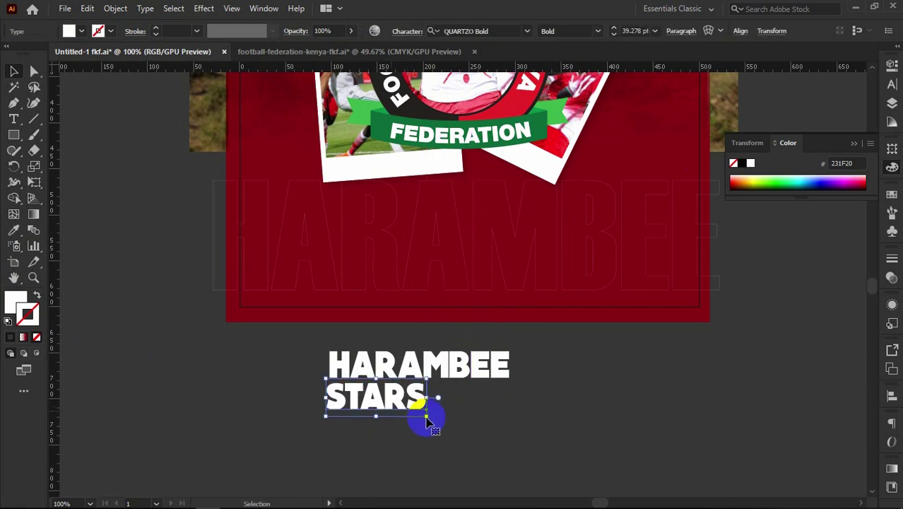
drag(425, 418, 512, 476)
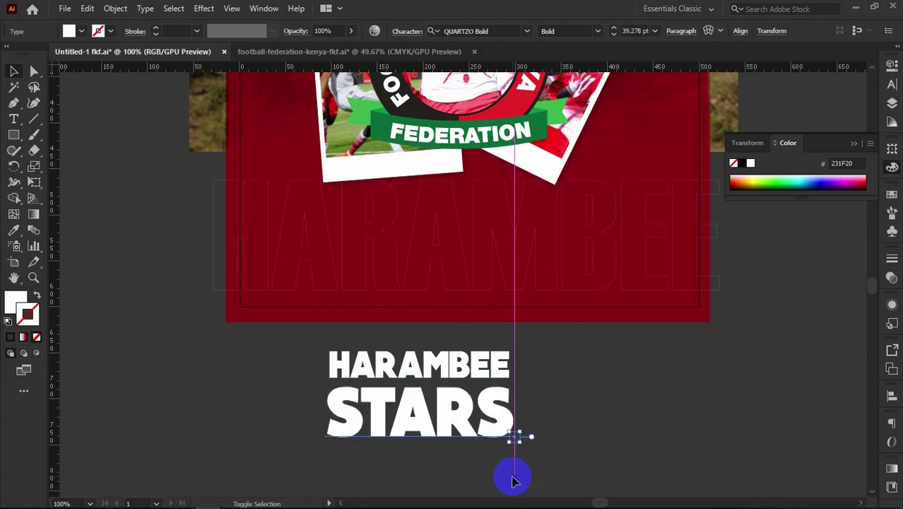
click(565, 406)
drag(558, 363, 449, 428)
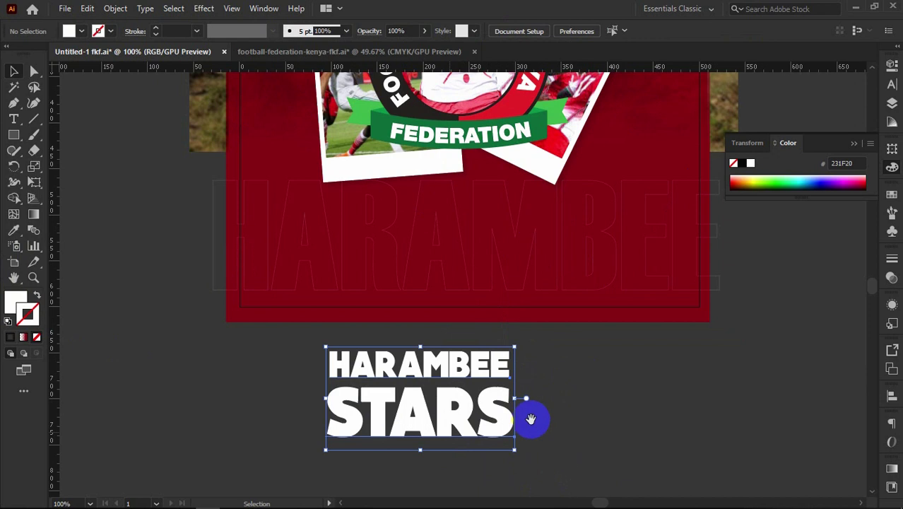
- Add a KENYA text on the canvas below the STARS title and enlarge it to about 58 pt
drag(529, 419, 532, 298)
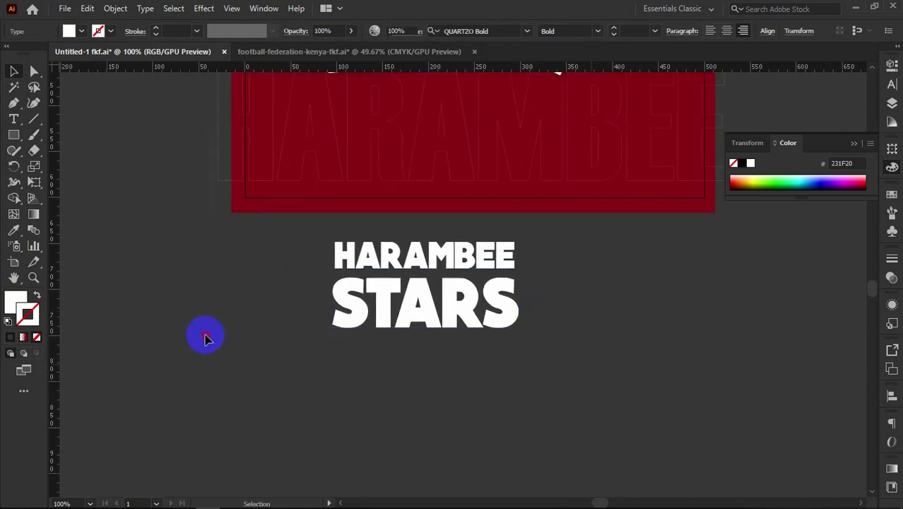
click(206, 336)
click(13, 121)
click(314, 382)
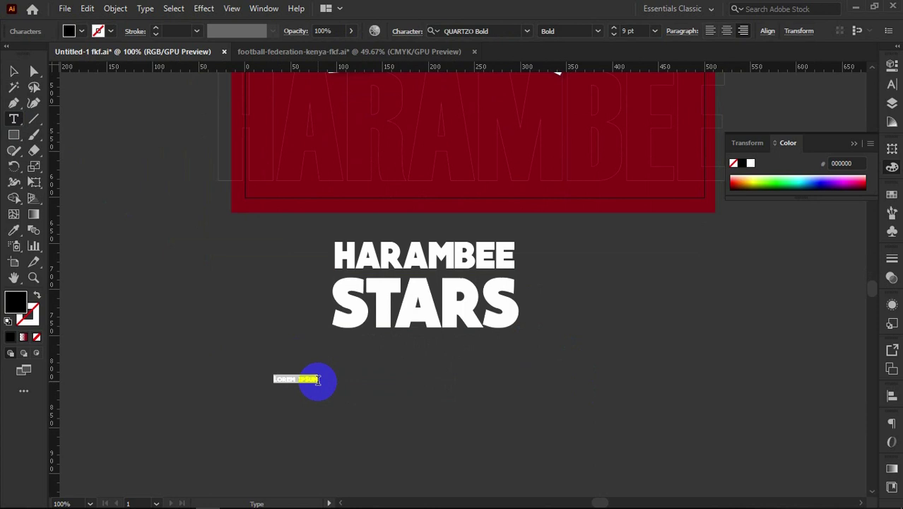
text(KENYA)
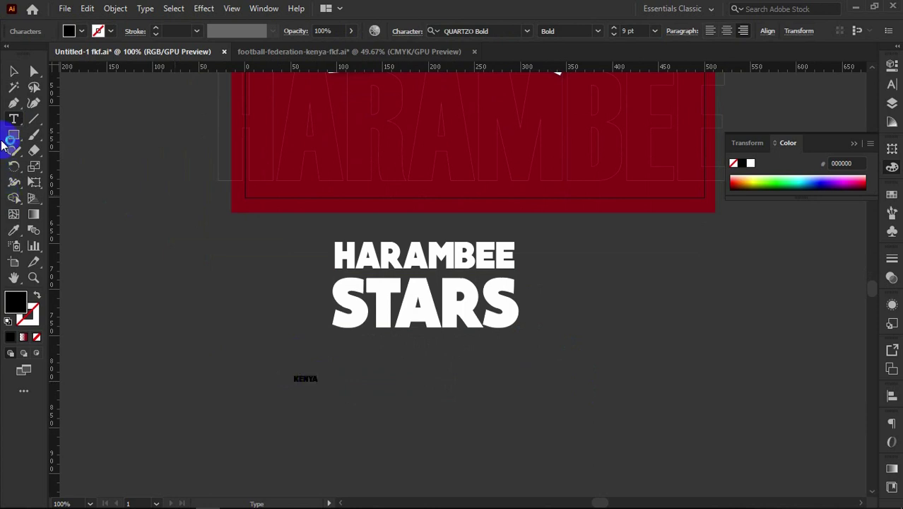
click(14, 70)
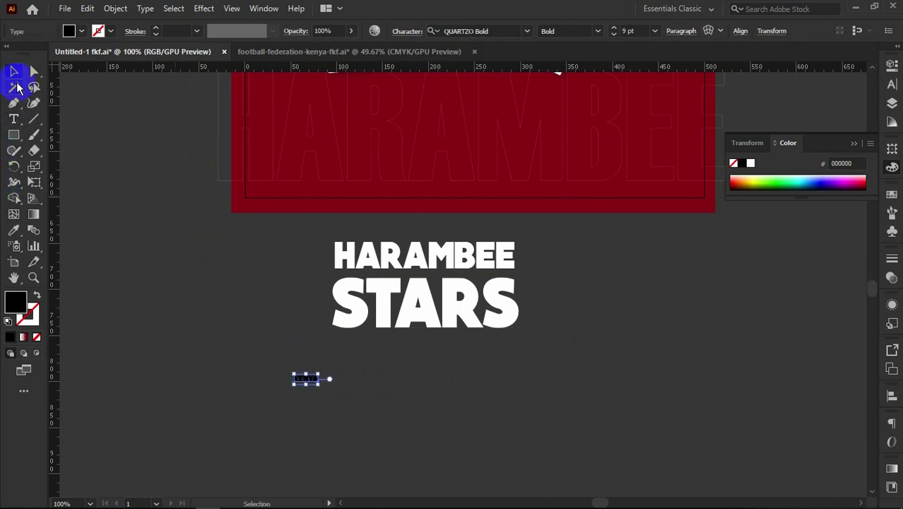
drag(321, 387, 452, 468)
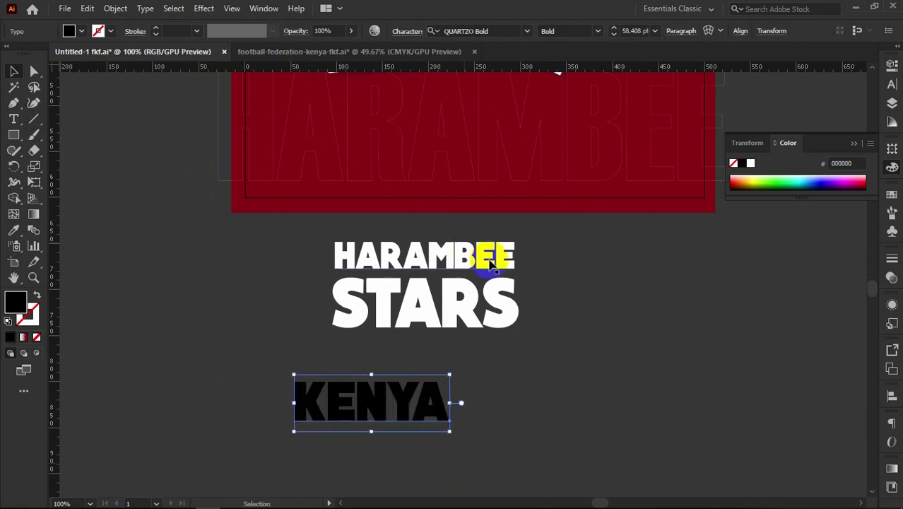
- Set the KENYA text in TT Norms Light with a white fill and no stroke
scroll(425, 367, right, 5)
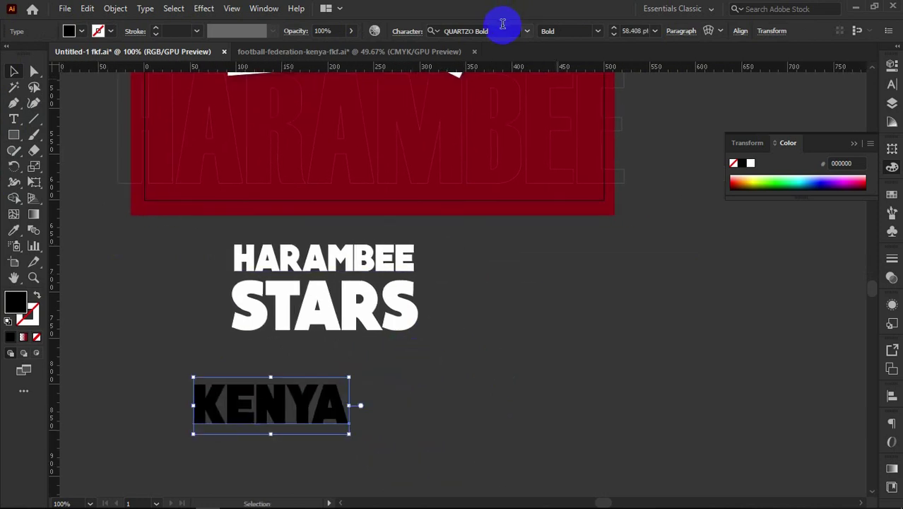
click(502, 28)
text(NORMS)
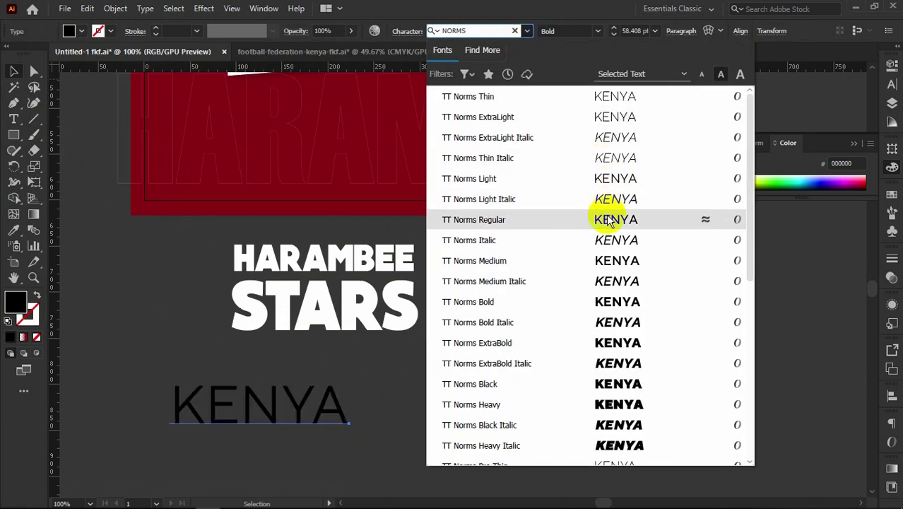
click(597, 178)
click(8, 322)
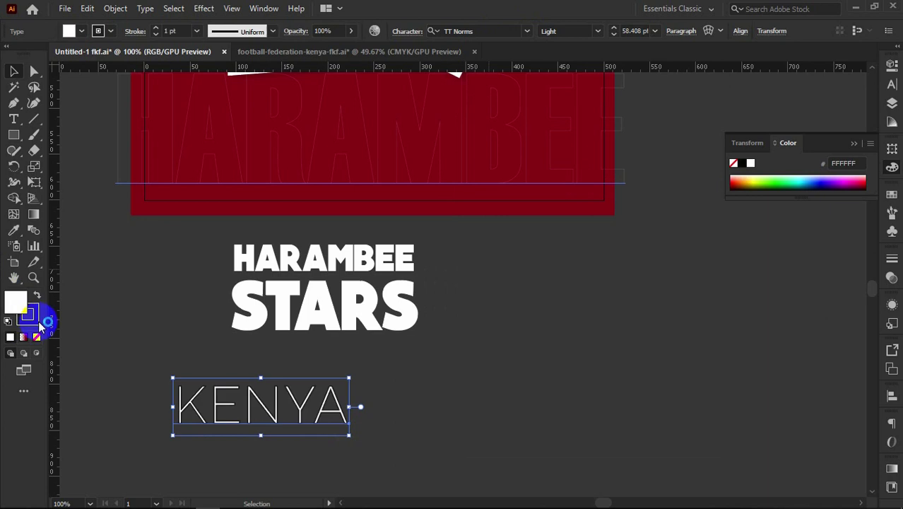
click(37, 337)
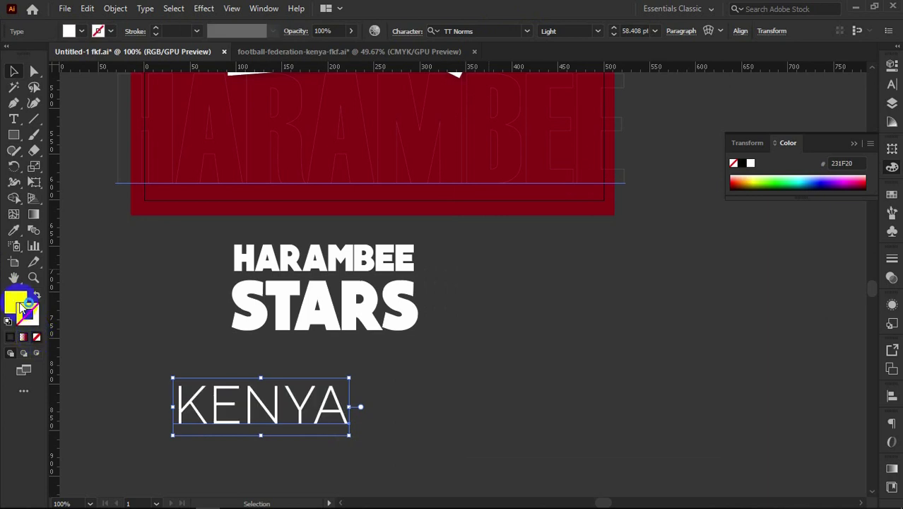
click(233, 353)
click(303, 417)
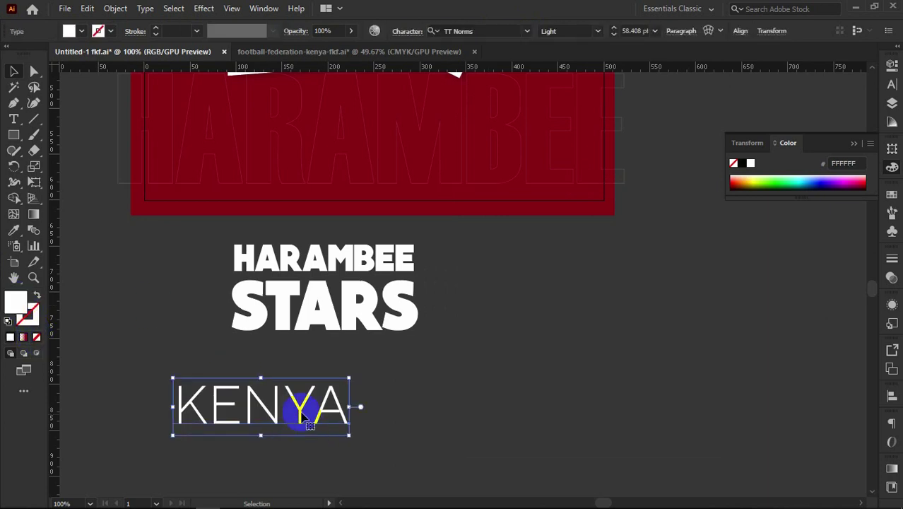
- Move the KENYA text directly under STARS, aligned at its start, and shrink it to about 23 pt
key(z)
key(ctrl+shift+a)
drag(277, 323, 354, 360)
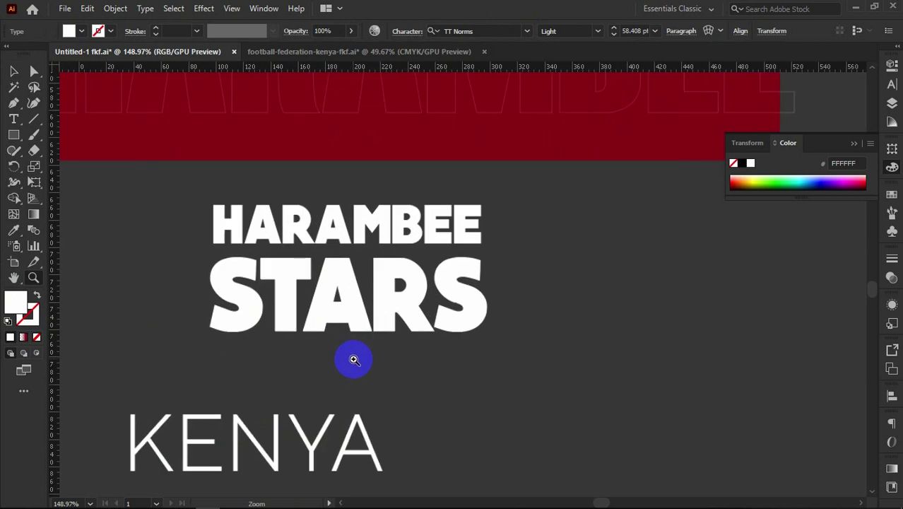
click(14, 71)
click(201, 447)
drag(226, 441, 305, 385)
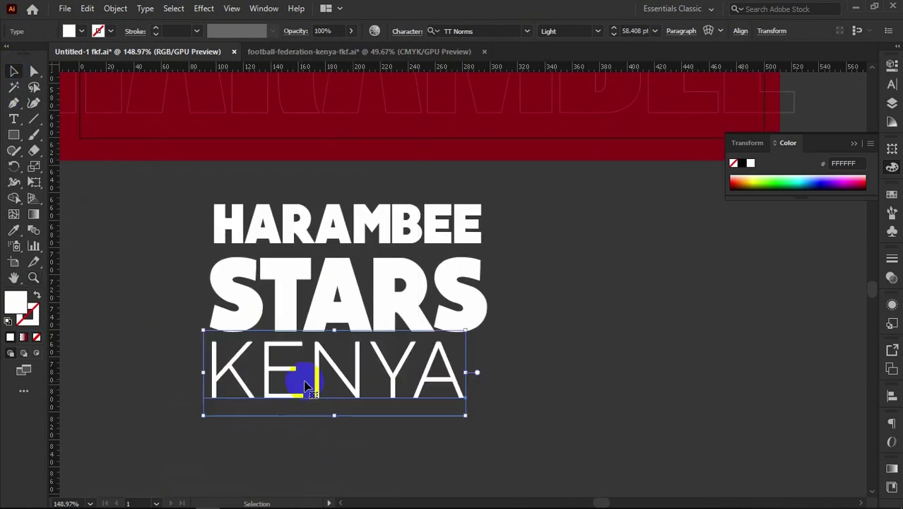
drag(466, 417, 402, 366)
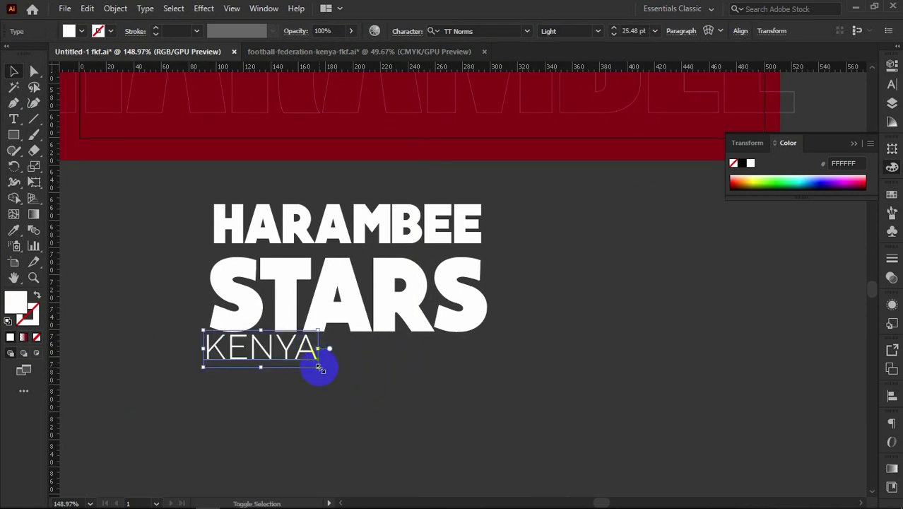
mouse_move(319, 367)
mouse_down()
mouse_move(300, 357)
mouse_move(308, 362)
mouse_up()
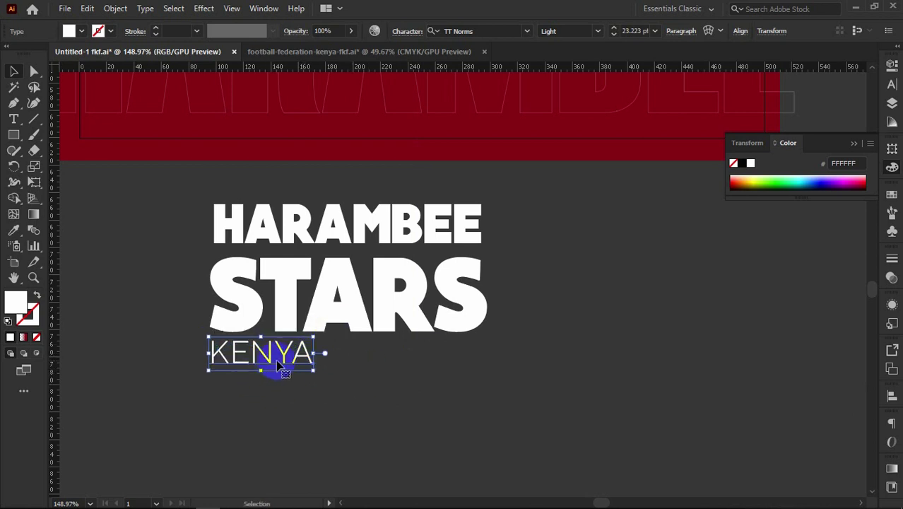
- Centre the HARAMBEE, STARS and KENYA texts horizontally on one another
shift+click(298, 213)
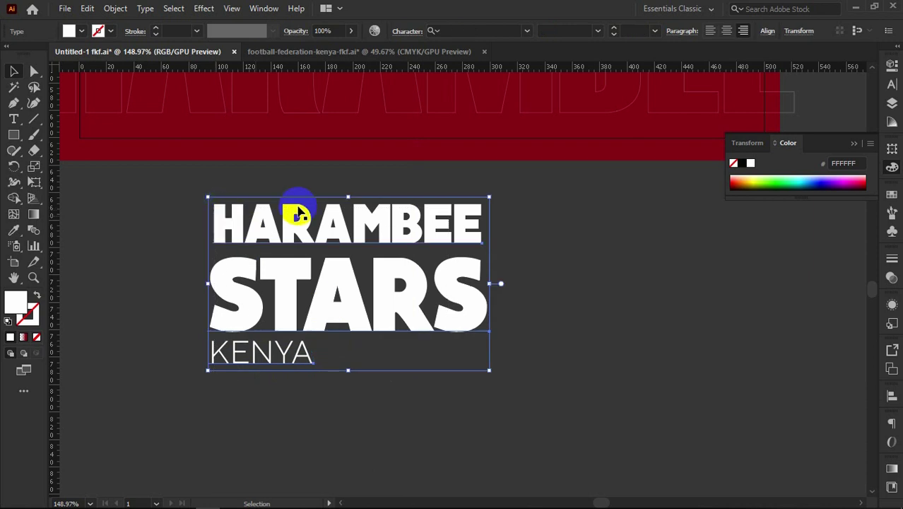
click(767, 31)
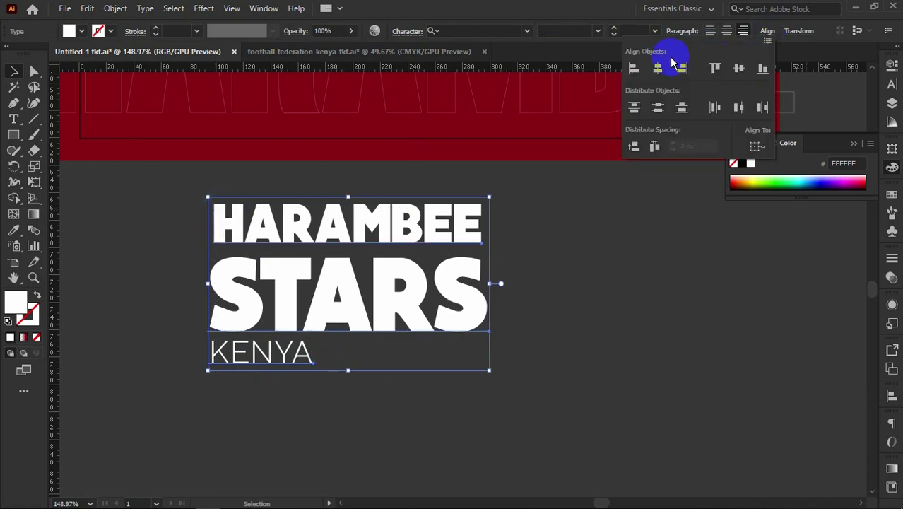
click(659, 68)
click(580, 309)
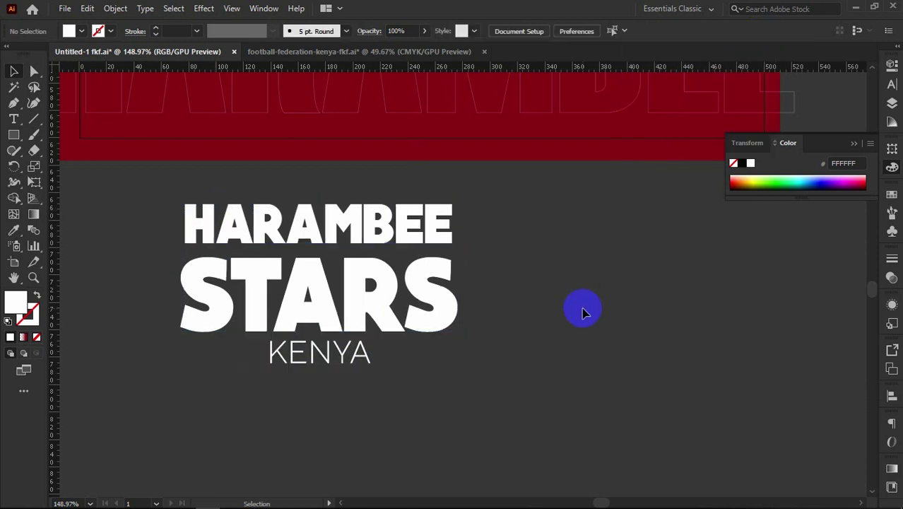
- Widen the letter spacing of the KENYA text under the title
click(357, 357)
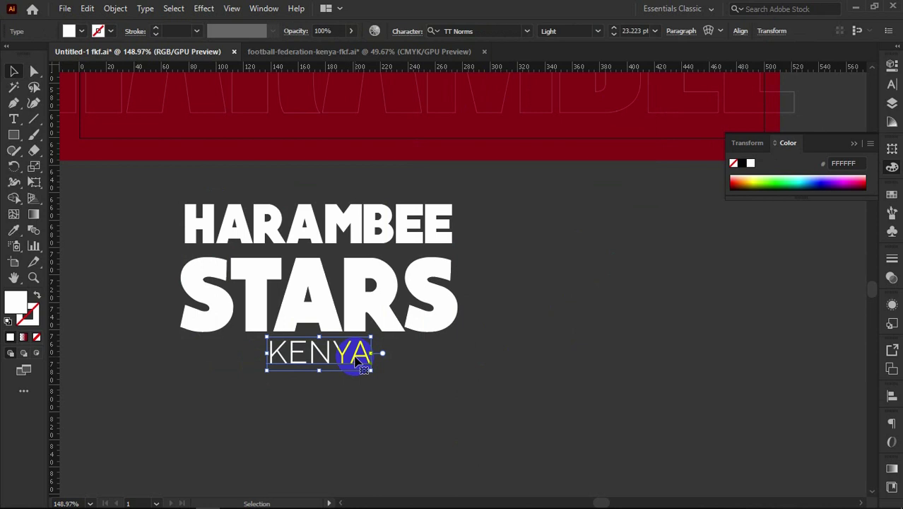
key(alt+Right)
key(alt+Right)
key(alt+Right)
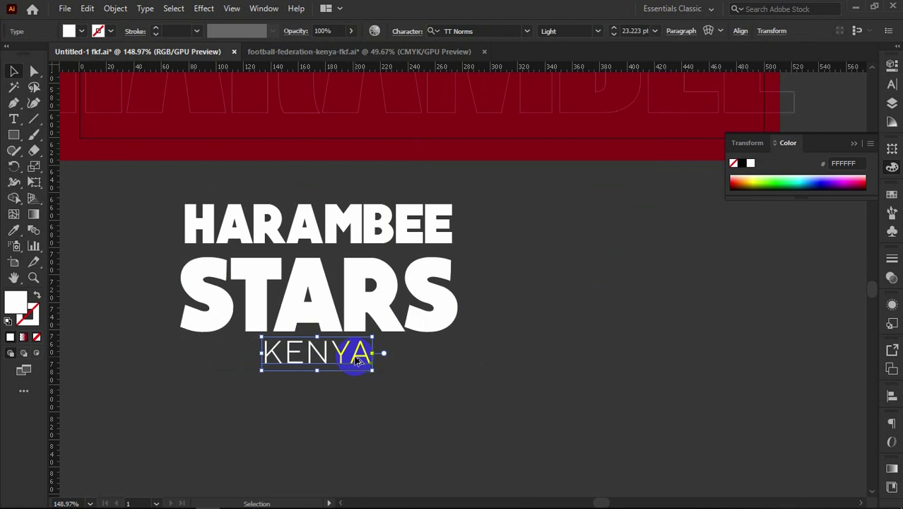
key(alt+Right)
key(alt+Right)
key(alt+Right)
key(alt+Right)
key(alt+Right)
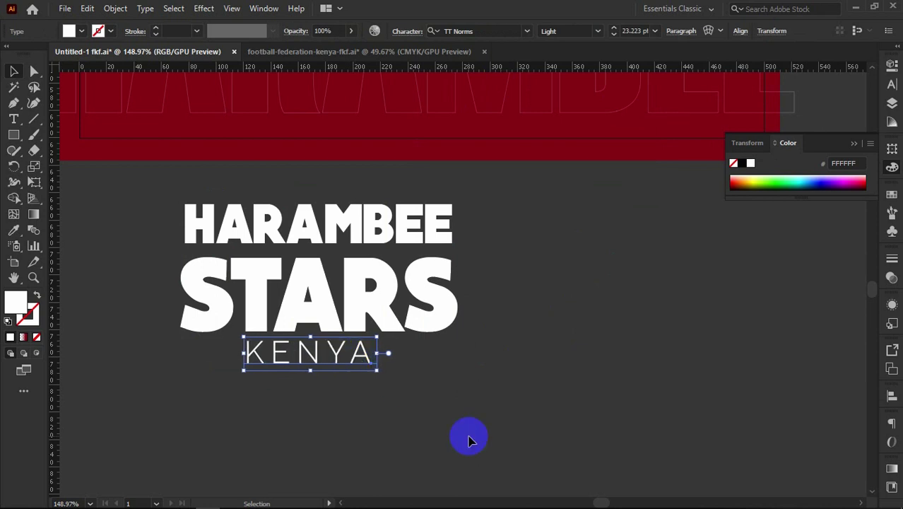
- Increase the letter tracking of the KENYA text to 700
key(alt+Right)
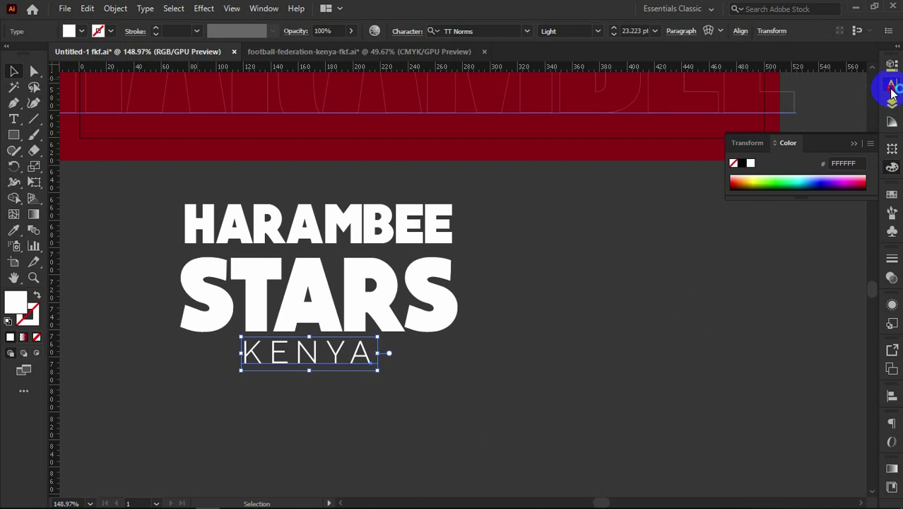
click(891, 86)
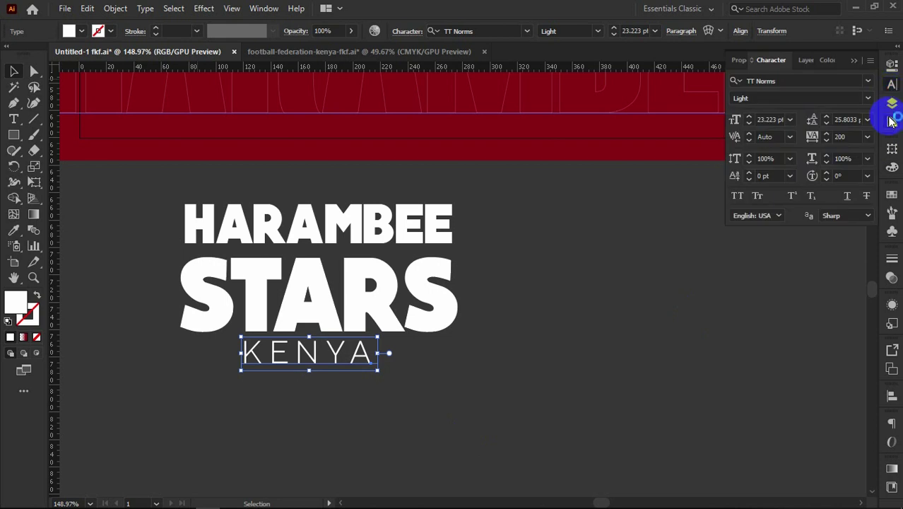
click(827, 135)
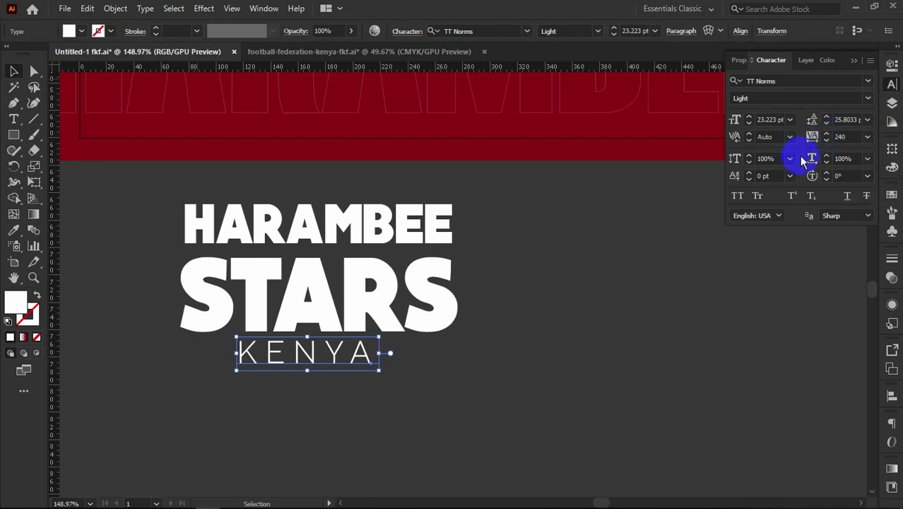
key(alt+Right)
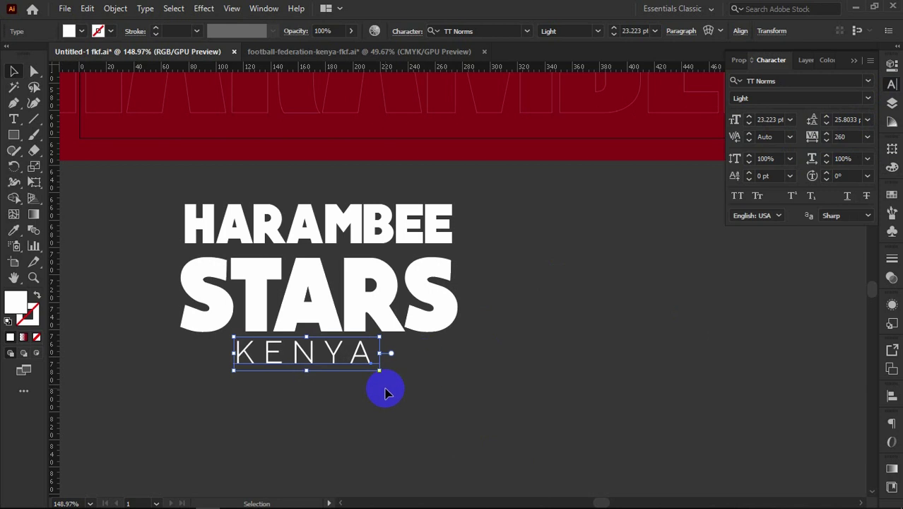
key(alt+Right)
key(alt+Right)
key(alt+Right)
key(alt+Right)
key(alt+Right)
key(alt+Right)
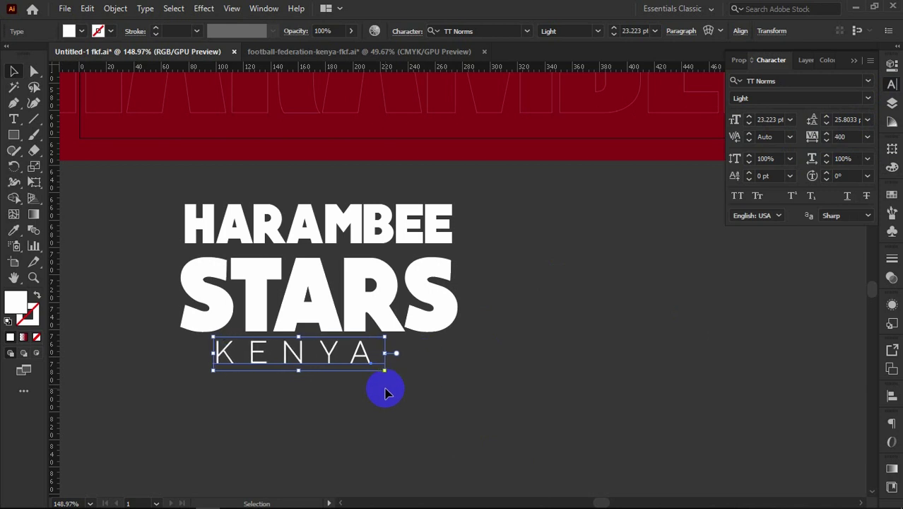
key(alt+Right)
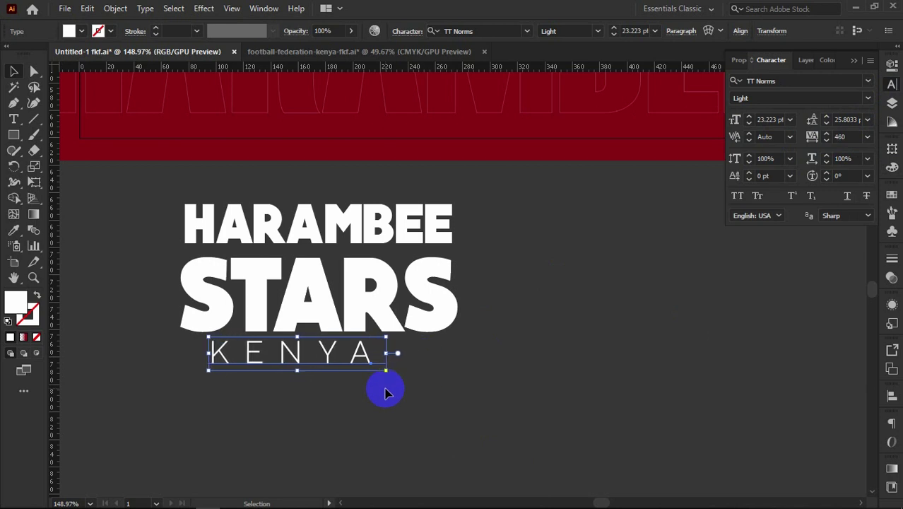
key(alt+Right)
key(alt+Right)
key(alt+Right)
key(alt+Right)
key(alt+Right)
key(alt+Right)
key(alt+Right)
key(alt+Right)
key(alt+Right)
key(alt+Right)
key(alt+Right)
key(alt+Right)
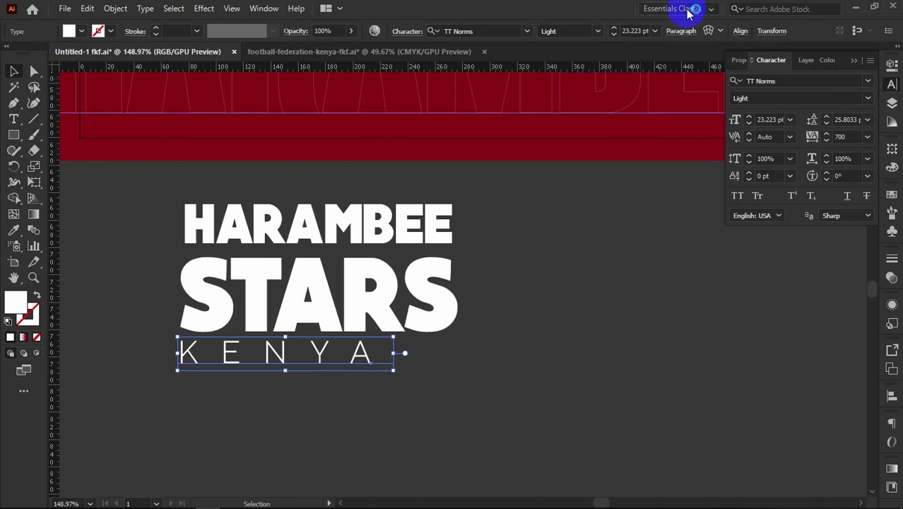
- Apply centred paragraph alignment to the HARAMBEE, STARS and KENYA texts and align them on a common vertical axis
click(737, 33)
click(630, 68)
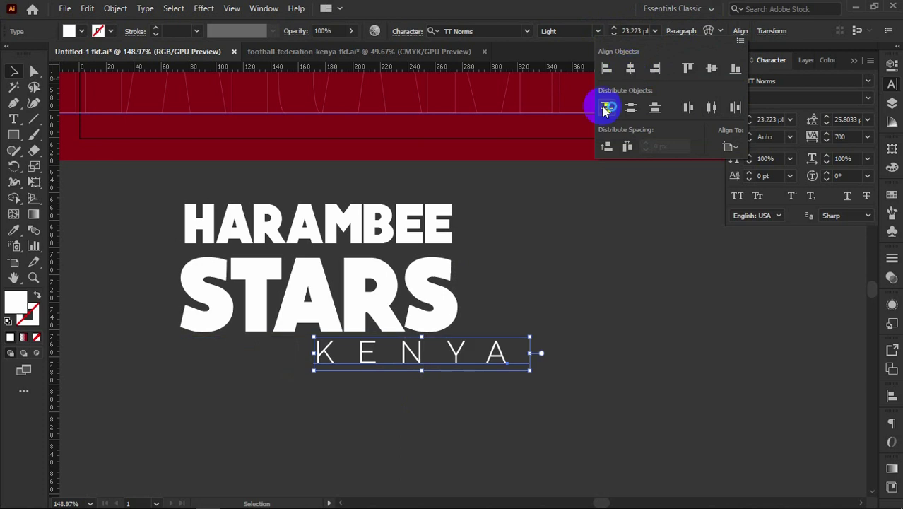
click(482, 207)
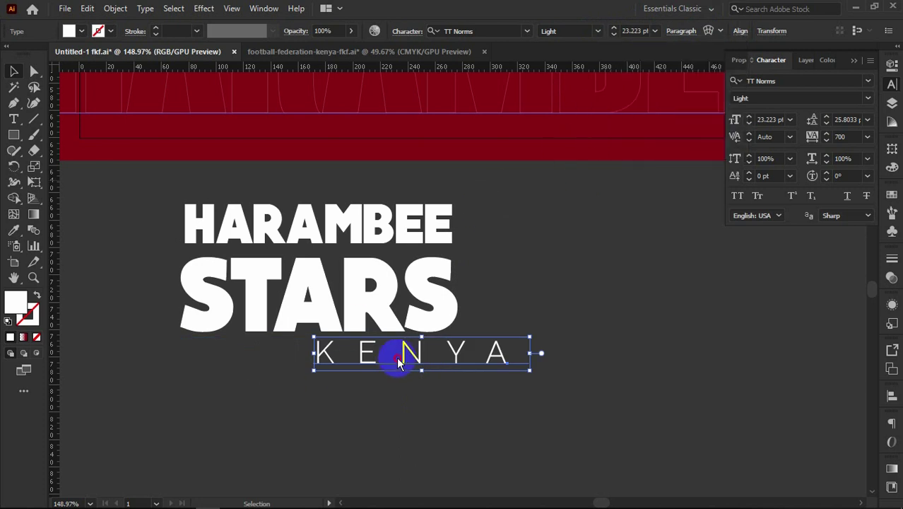
drag(506, 221, 366, 368)
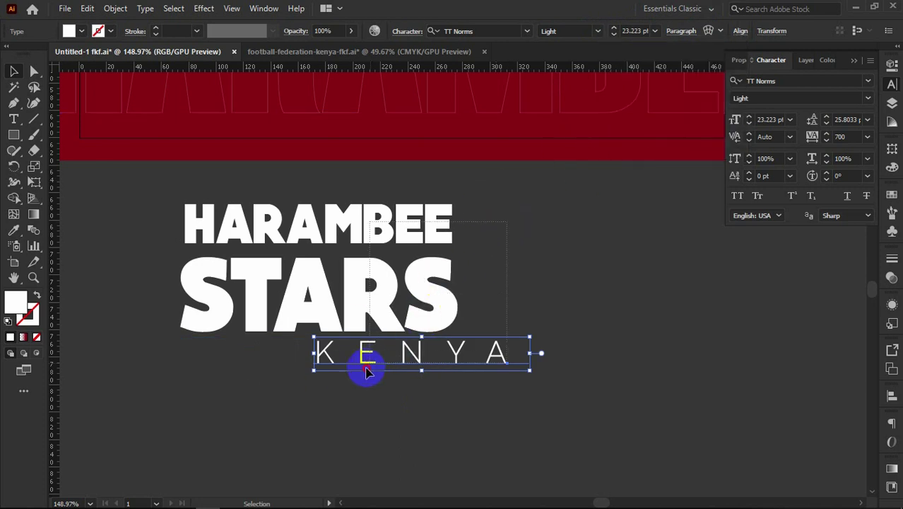
key(ctrl+a)
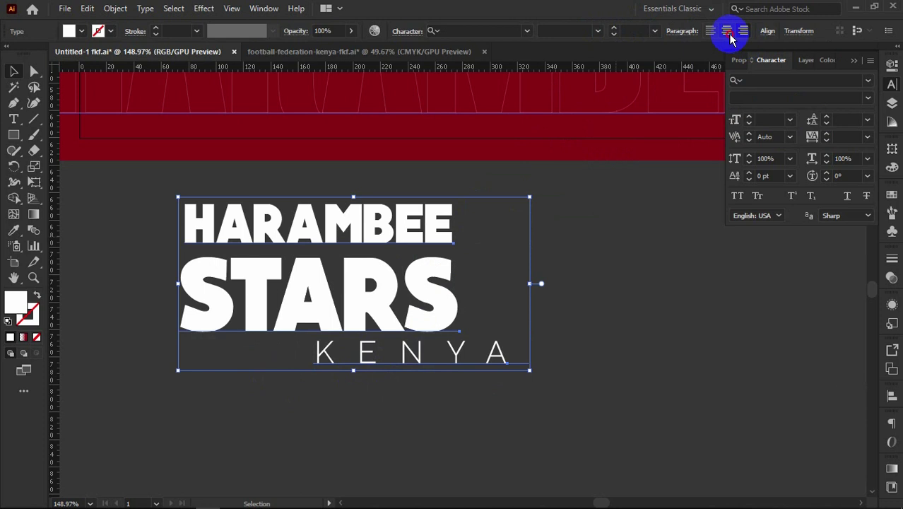
click(727, 33)
click(767, 31)
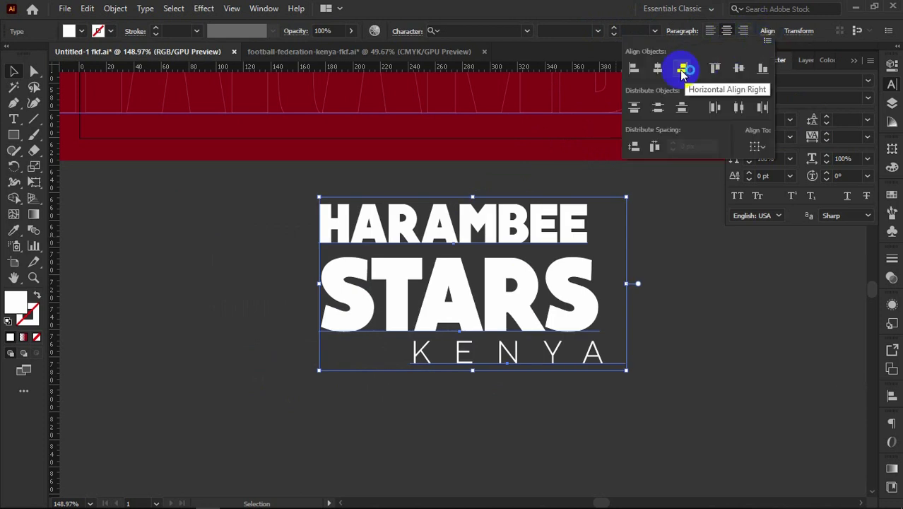
click(658, 69)
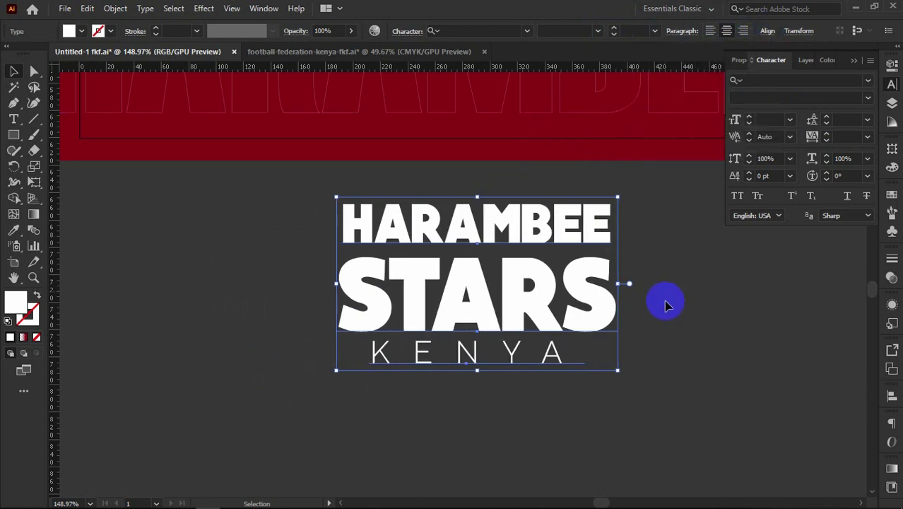
click(555, 389)
- Widen the KENYA text's tracking to 1220 so its letters span the width of STARS
click(544, 363)
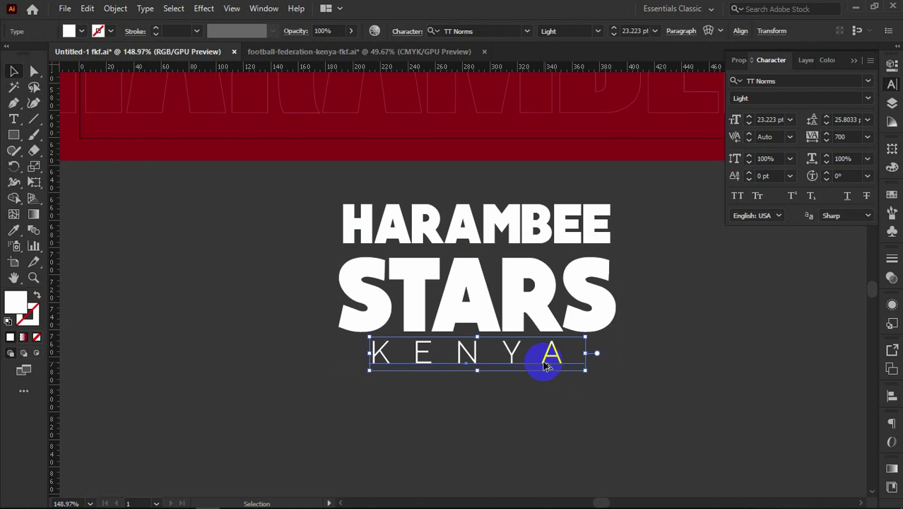
key(alt+Right)
key(alt+Right)
key(alt+Right)
key(alt+Right)
key(alt+Right)
key(alt+Right)
key(alt+Right)
key(alt+Right)
key(alt+Right)
key(alt+Right)
key(alt+Right)
key(alt+Right)
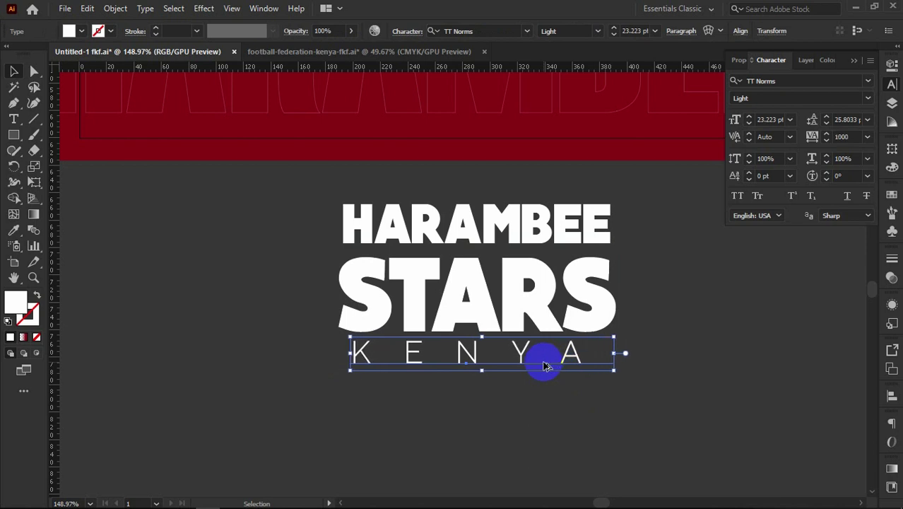
key(alt+Right)
key(alt+Right)
key(alt+Right)
key(alt+Right)
key(alt+Right)
key(alt+Right)
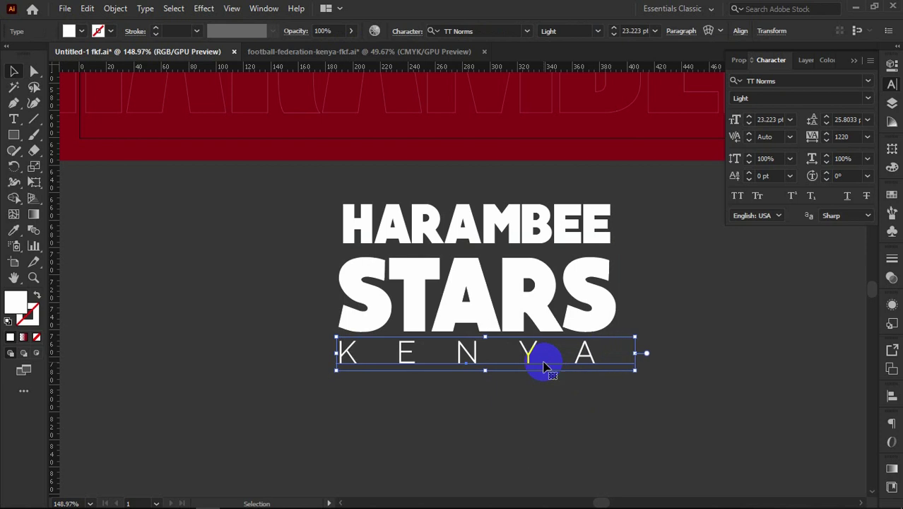
- Realign the widened KENYA text with HARAMBEE and STARS by their horizontal centres
click(739, 32)
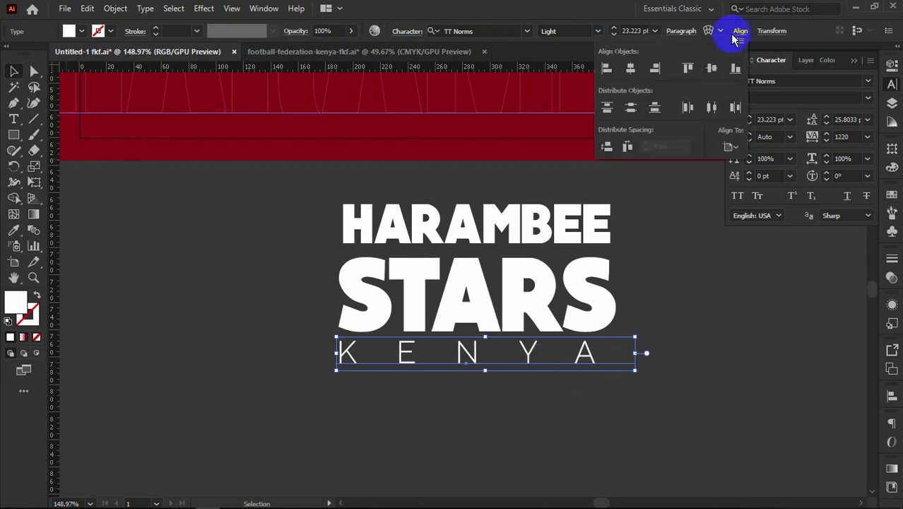
click(632, 69)
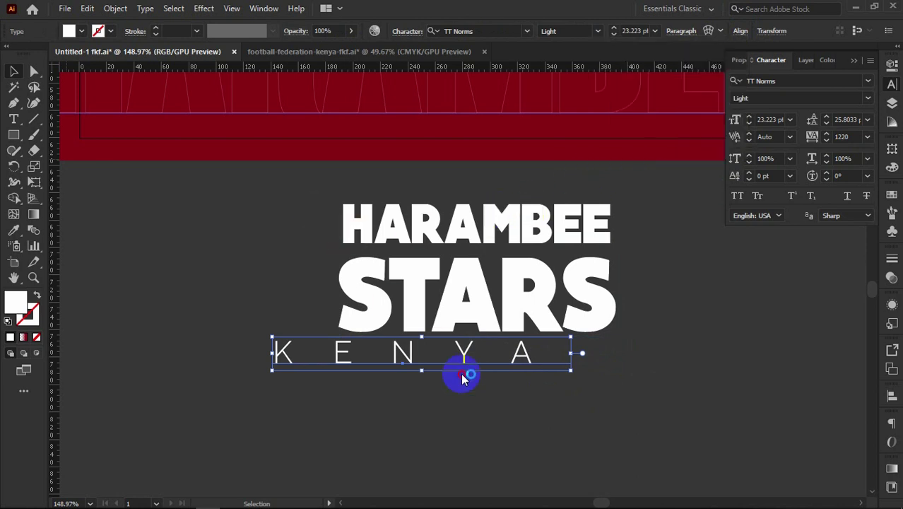
drag(320, 224, 453, 380)
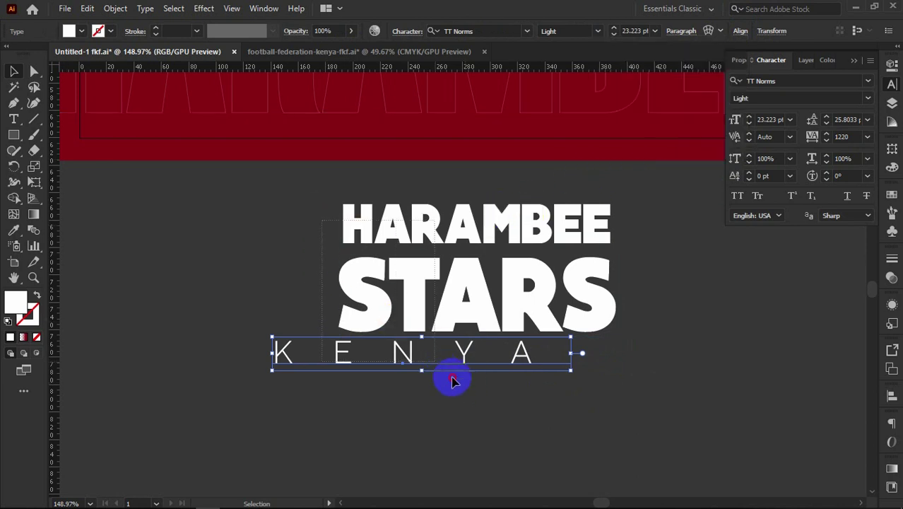
click(767, 31)
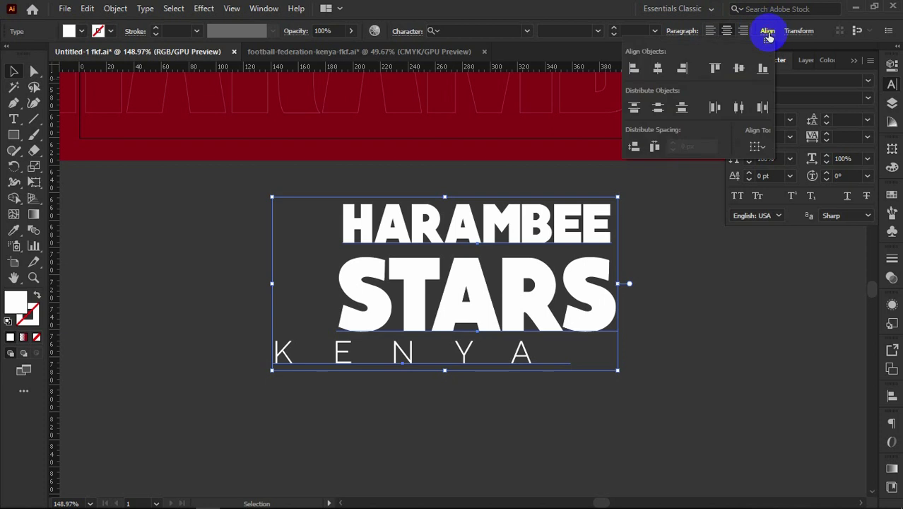
click(657, 67)
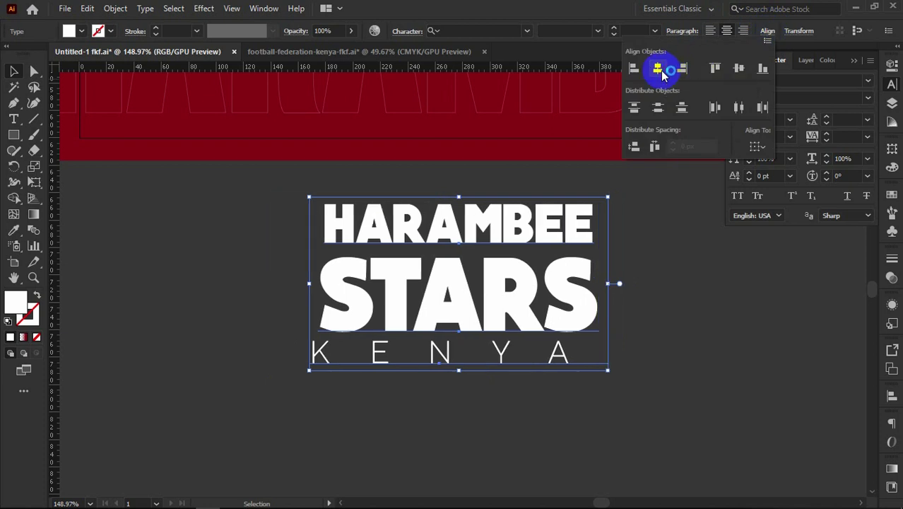
click(695, 304)
click(694, 306)
- Shift the KENYA text sideways so its visible letters sit centred under STARS, and group the three title texts
click(559, 367)
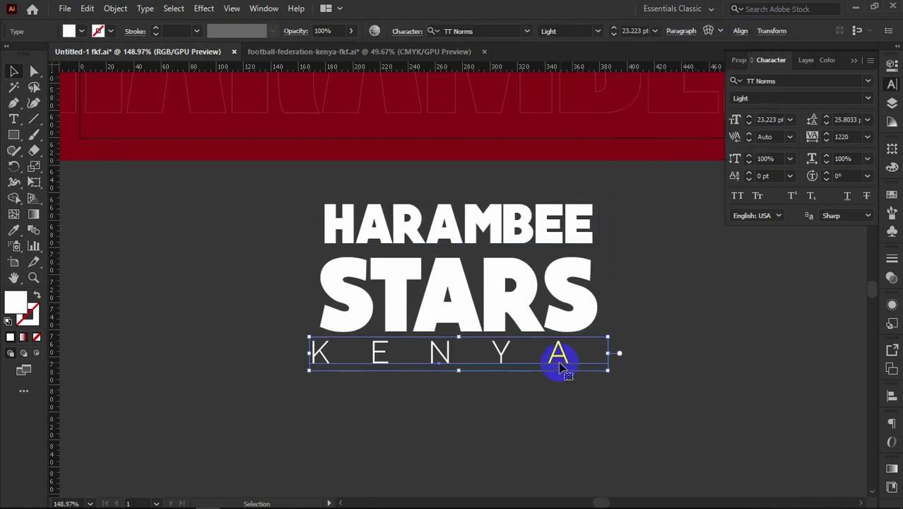
drag(559, 366, 560, 367)
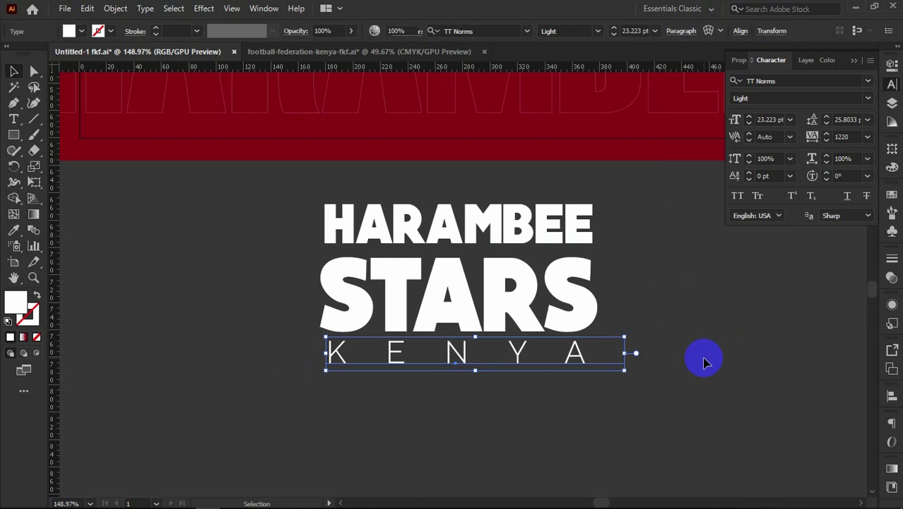
drag(704, 362, 313, 210)
right_click(401, 228)
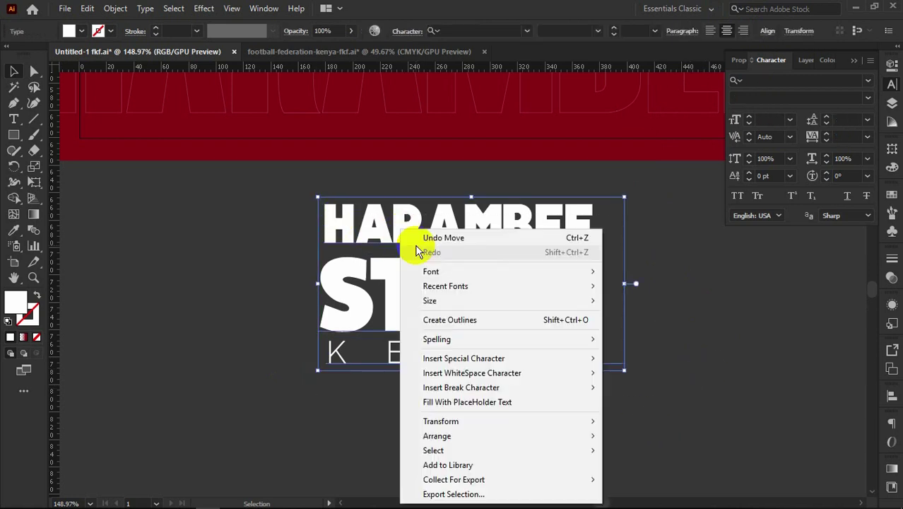
click(116, 9)
click(190, 71)
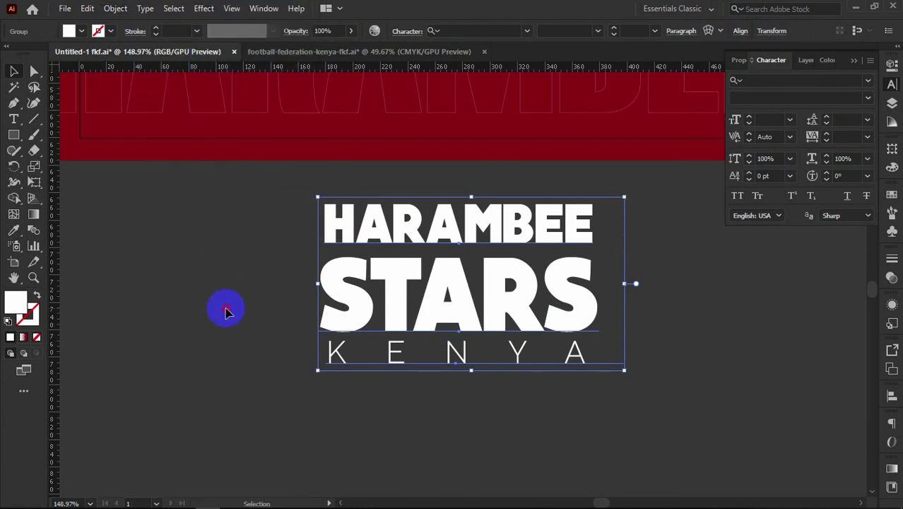
click(226, 309)
- Move the title group onto the red poster below the federation logo, over the outlined HARAMBEE, and scale it down slightly
key(z)
drag(345, 312, 283, 297)
drag(389, 300, 357, 304)
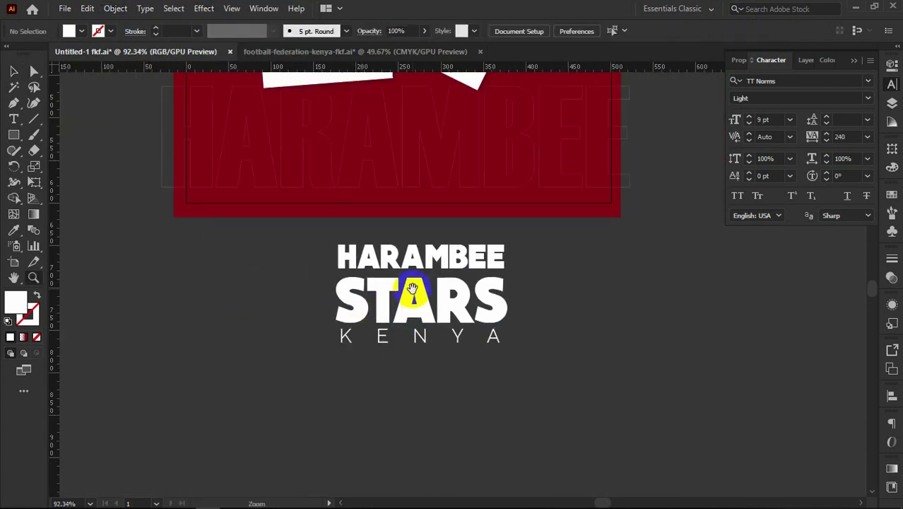
drag(412, 299, 409, 362)
click(14, 73)
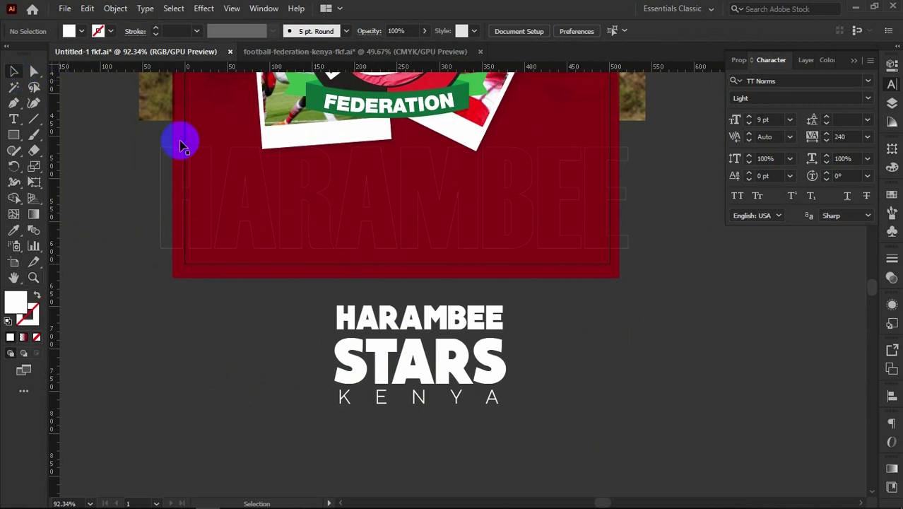
drag(409, 379, 404, 214)
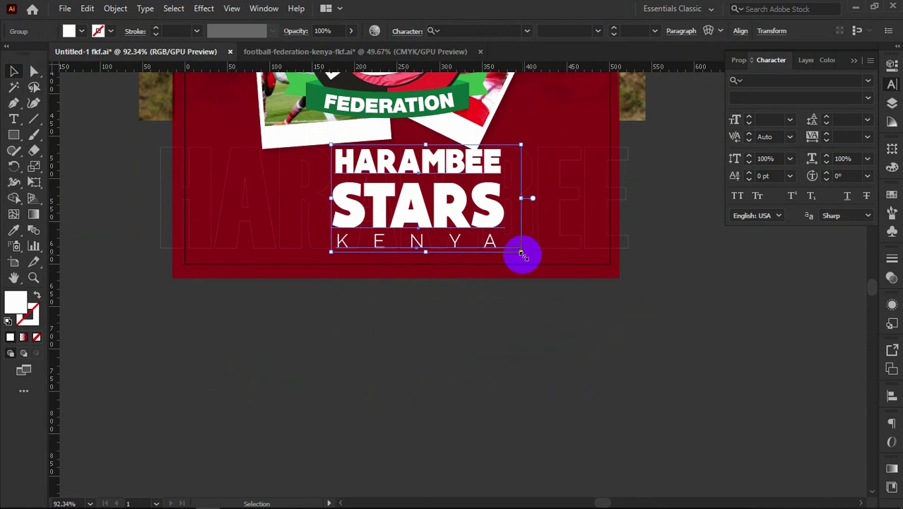
drag(521, 253, 514, 247)
click(429, 345)
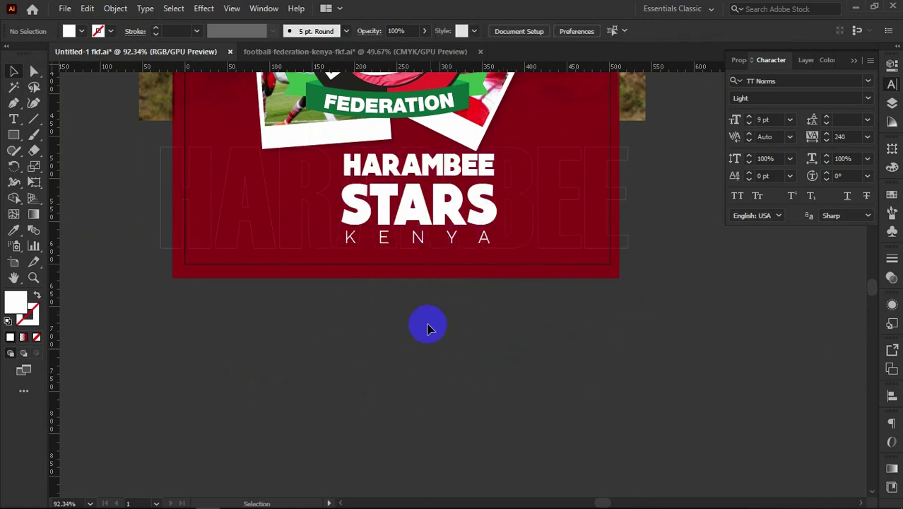
- Try to trim the trailing space after the final A of KENYA in the grouped title
drag(427, 326, 447, 363)
click(415, 273)
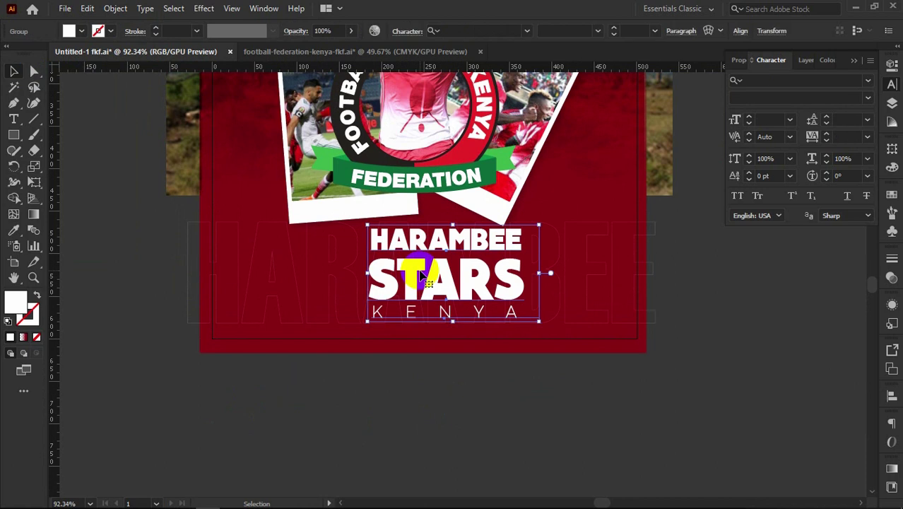
click(14, 119)
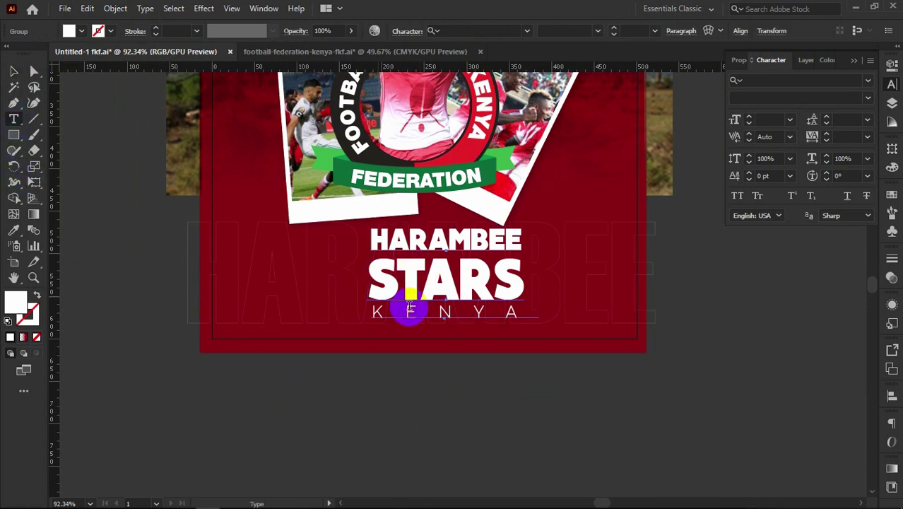
drag(513, 309, 542, 313)
click(523, 312)
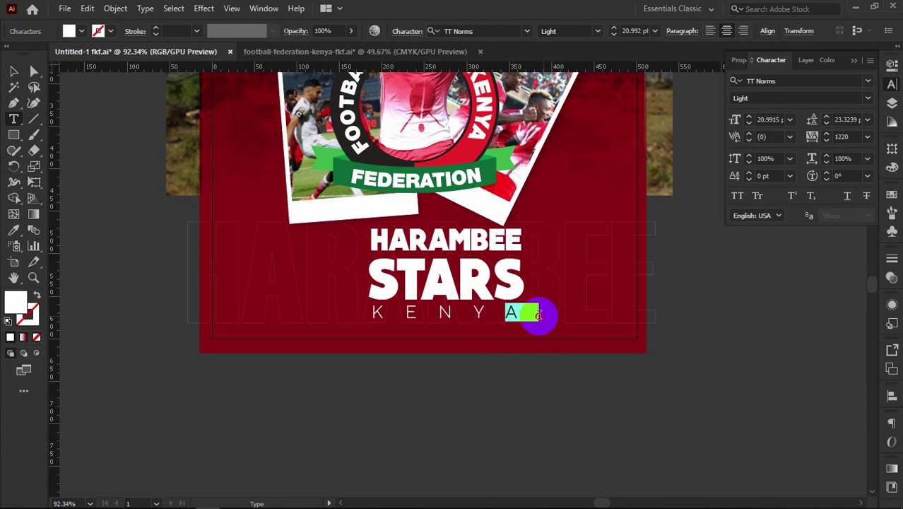
click(515, 313)
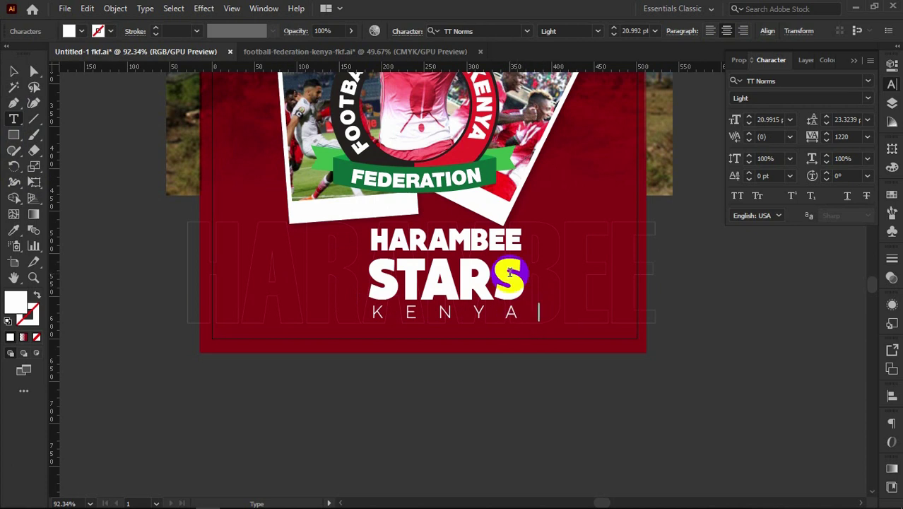
text(A)
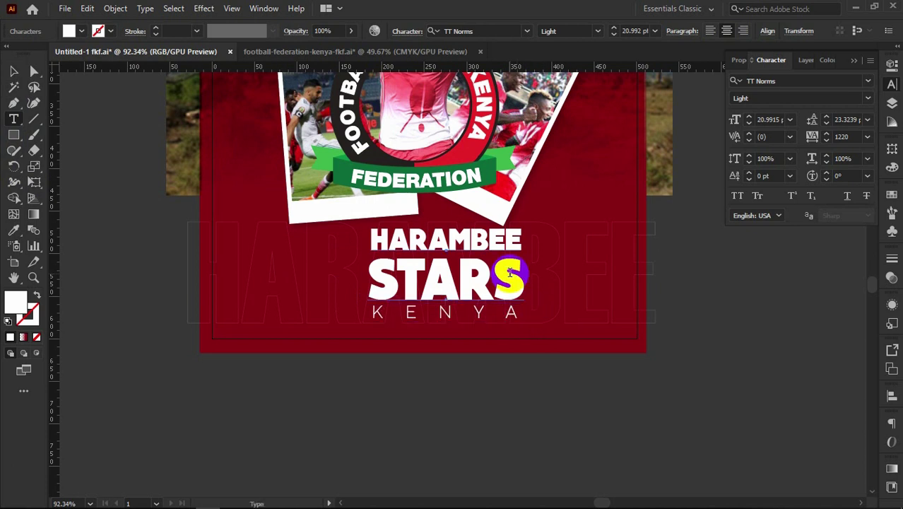
click(13, 70)
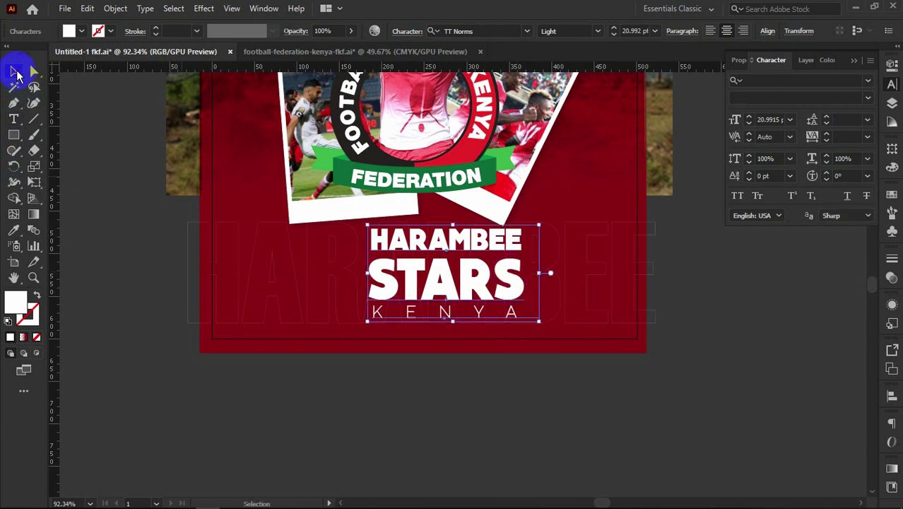
- Align the HARAMBEE STARS KENYA title group to the artboard's horizontal centre
click(740, 32)
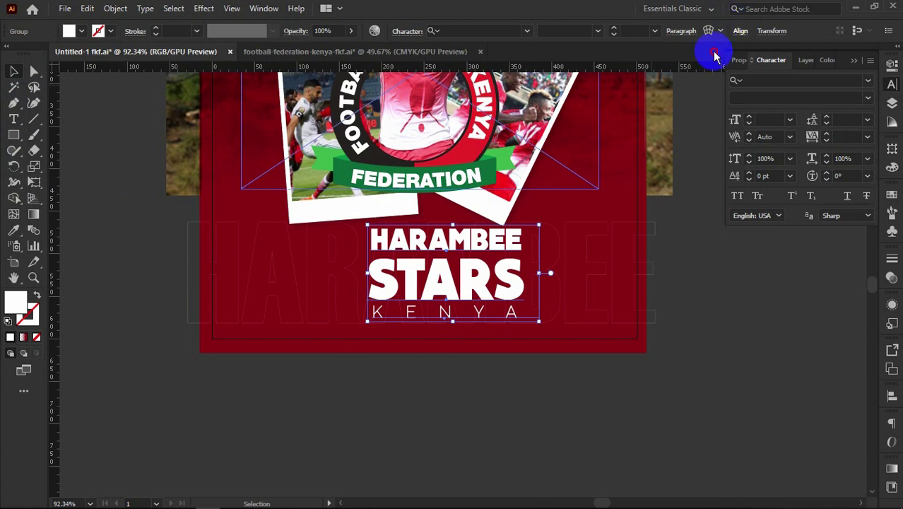
click(740, 32)
click(637, 70)
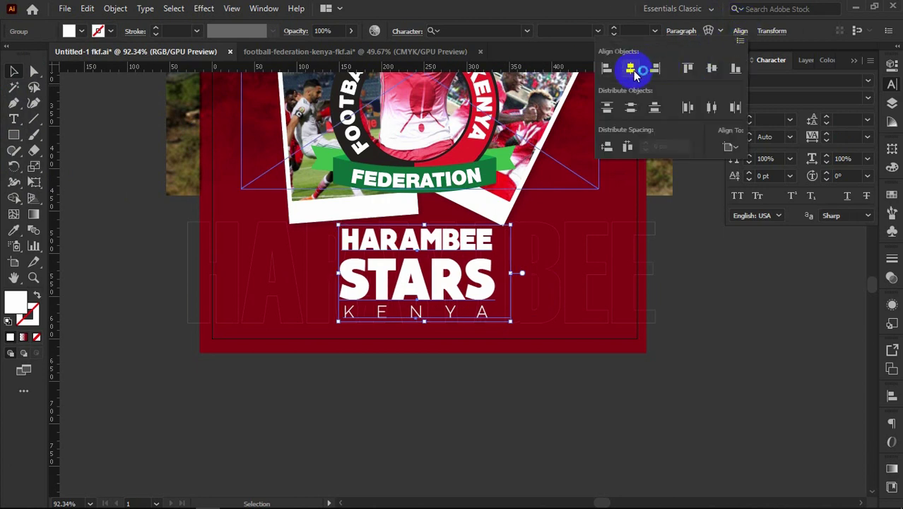
click(709, 359)
click(710, 361)
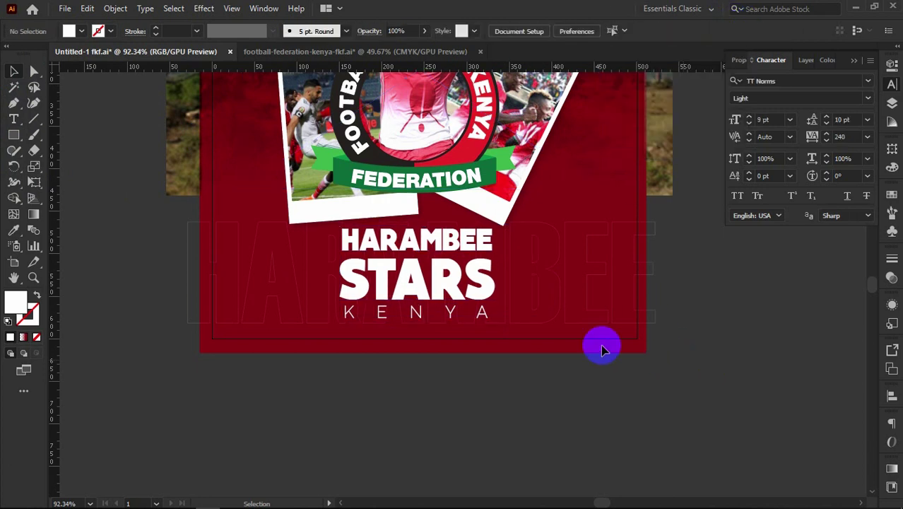
- Shift the title group slightly to the right so its visible letters look centred, and scale it down slightly about its centre
drag(464, 288, 468, 289)
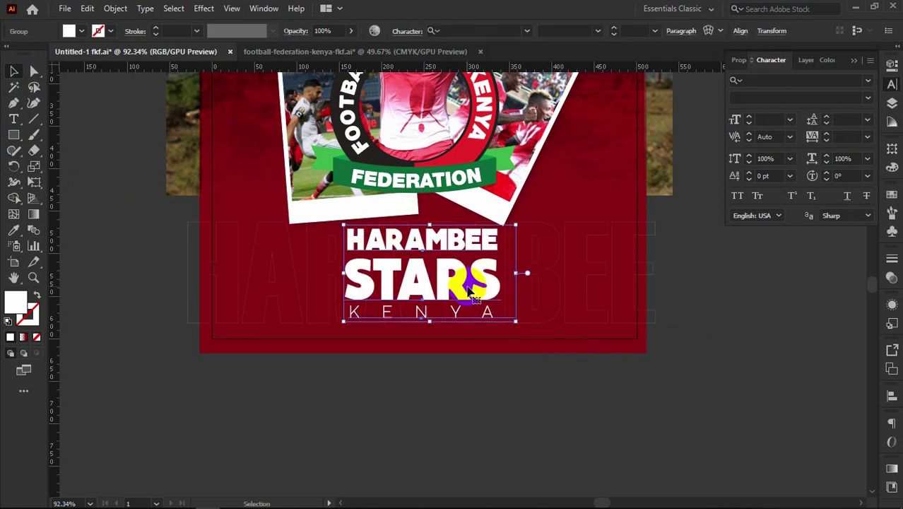
drag(514, 318, 509, 317)
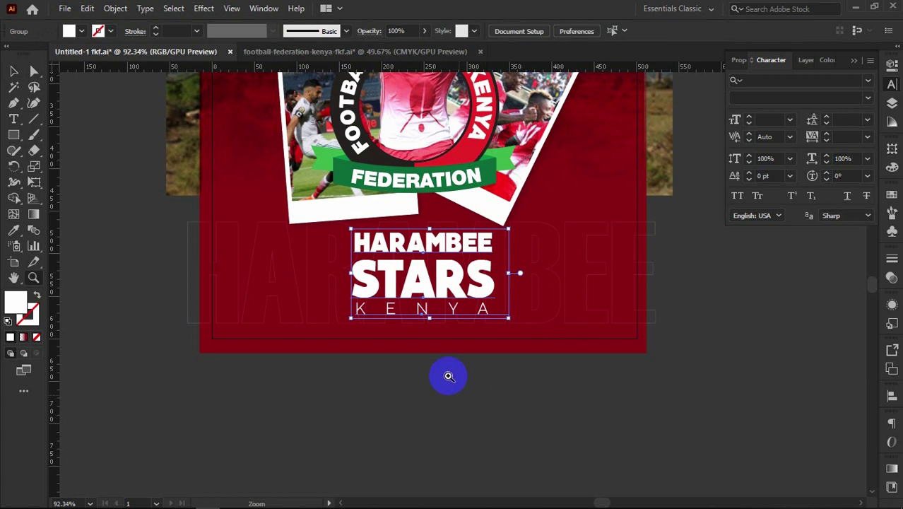
key(ctrl+shift+a)
- Examine the title's placement against the player collage and the rest of the poster
drag(443, 356, 459, 366)
key(space)
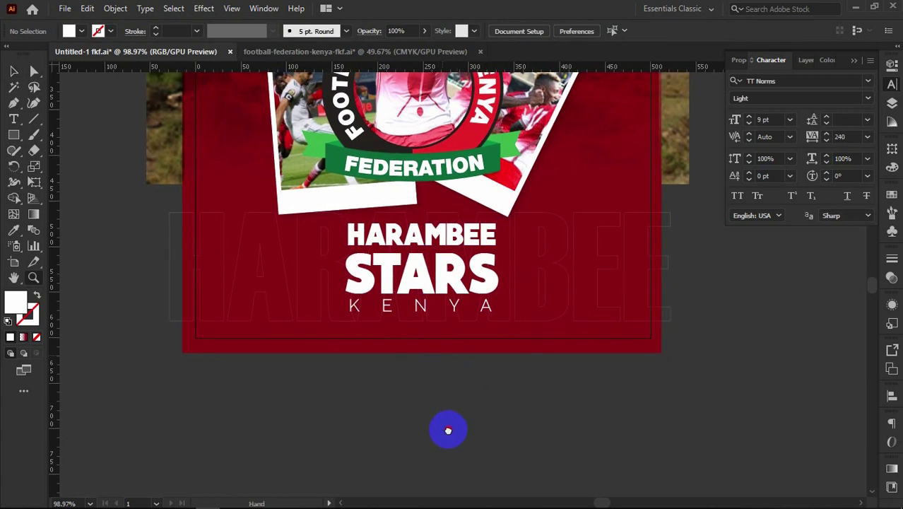
scroll(448, 430, up, 3)
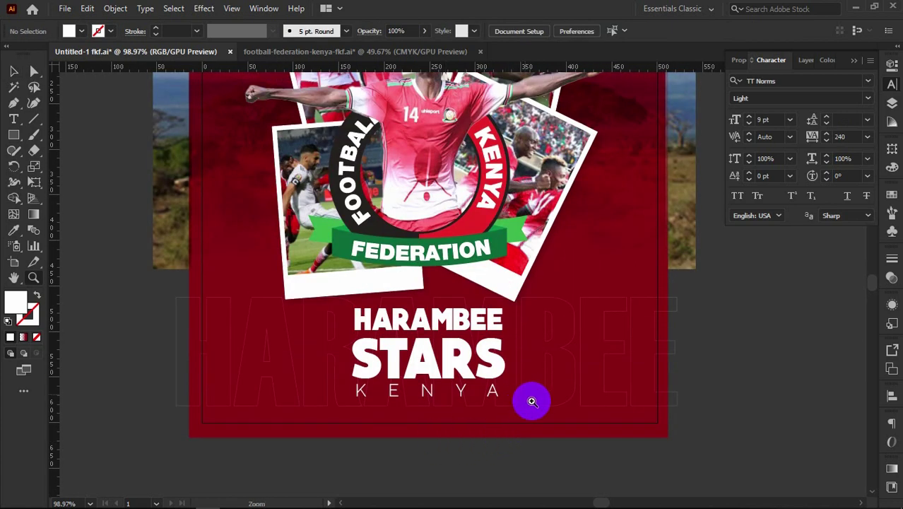
drag(531, 401, 466, 426)
key(space)
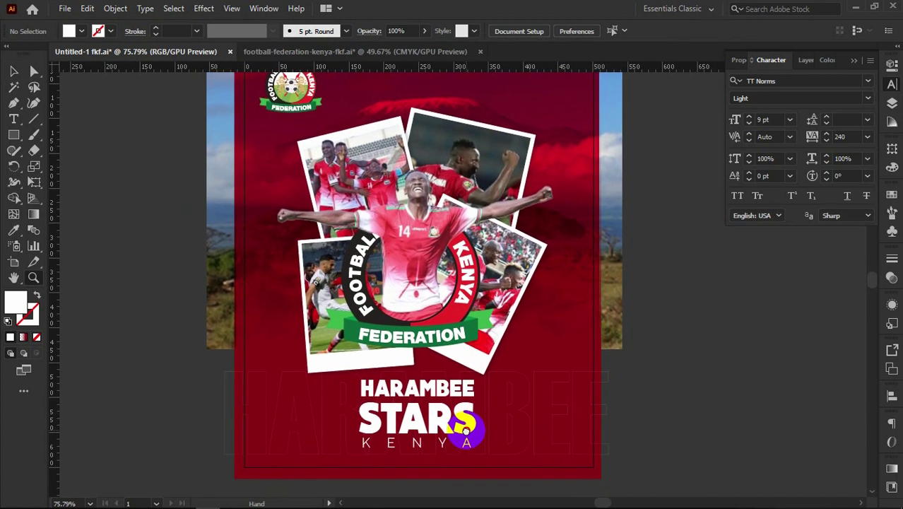
drag(473, 345, 470, 379)
drag(449, 340, 437, 285)
- Scale down the small federation logo in the poster's upper-left corner slightly about its centre
click(17, 74)
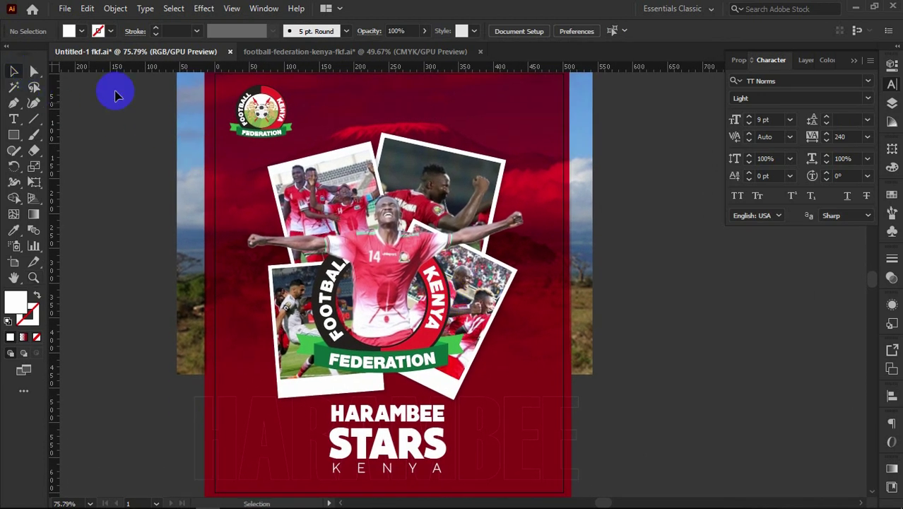
scroll(247, 208, up, 2)
click(260, 150)
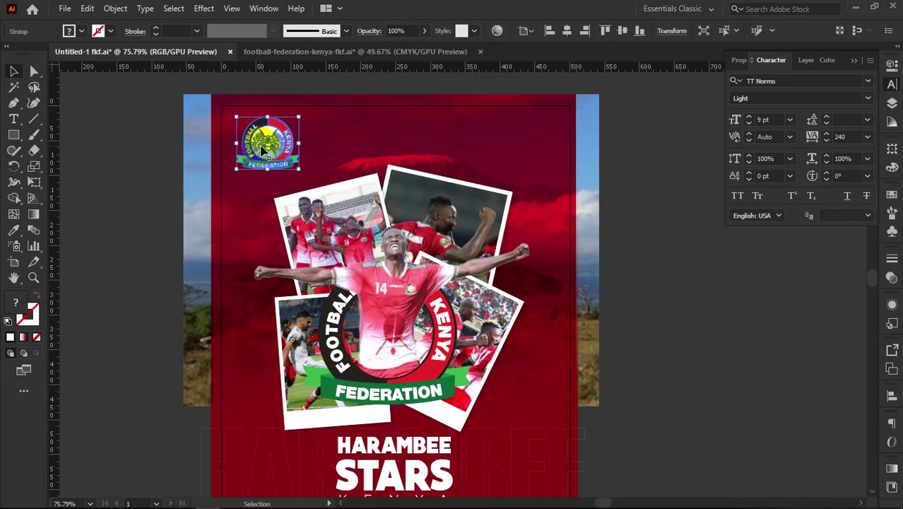
key(z)
drag(270, 139, 353, 180)
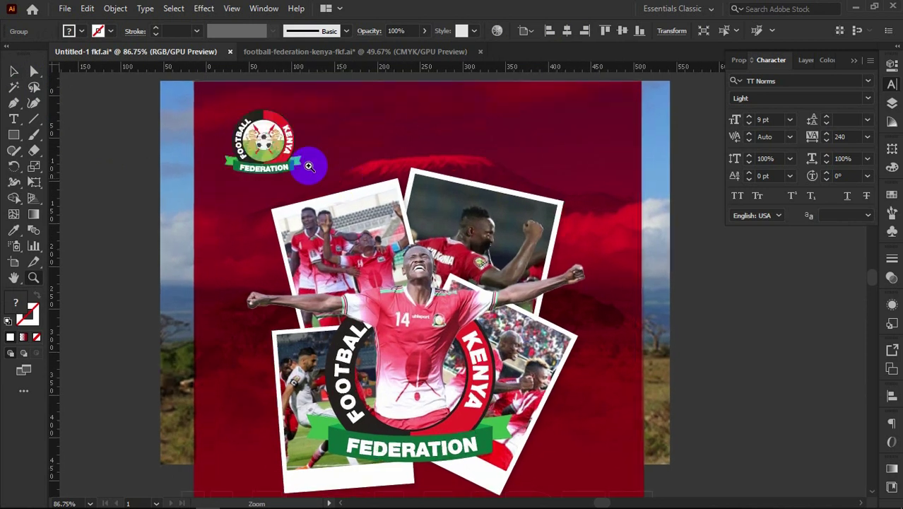
drag(258, 160, 287, 180)
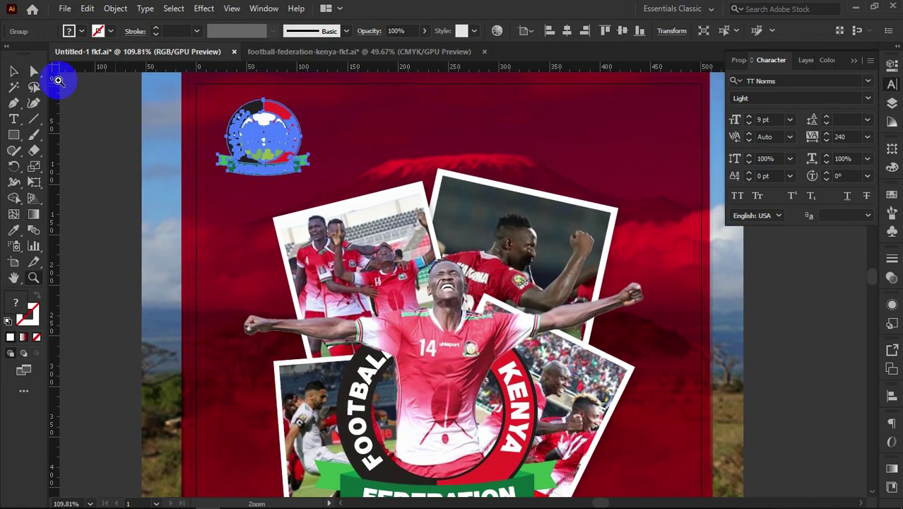
click(13, 74)
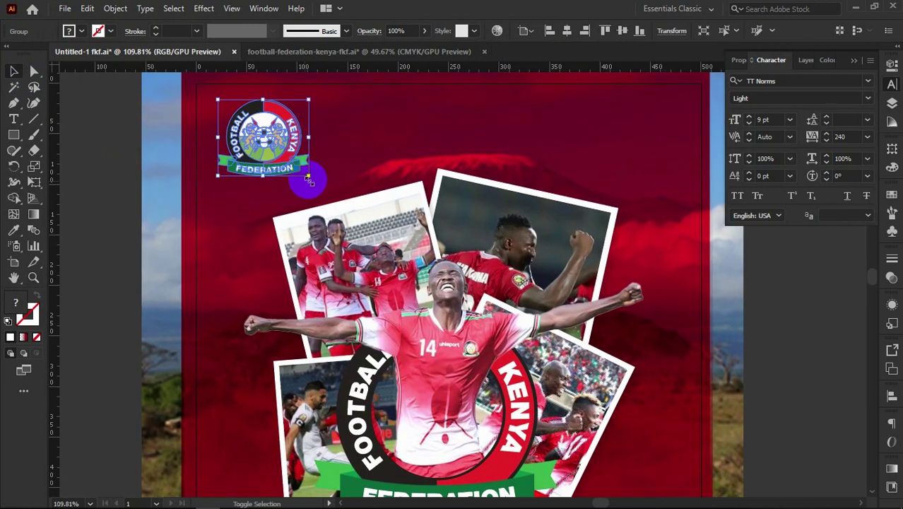
drag(307, 176, 300, 168)
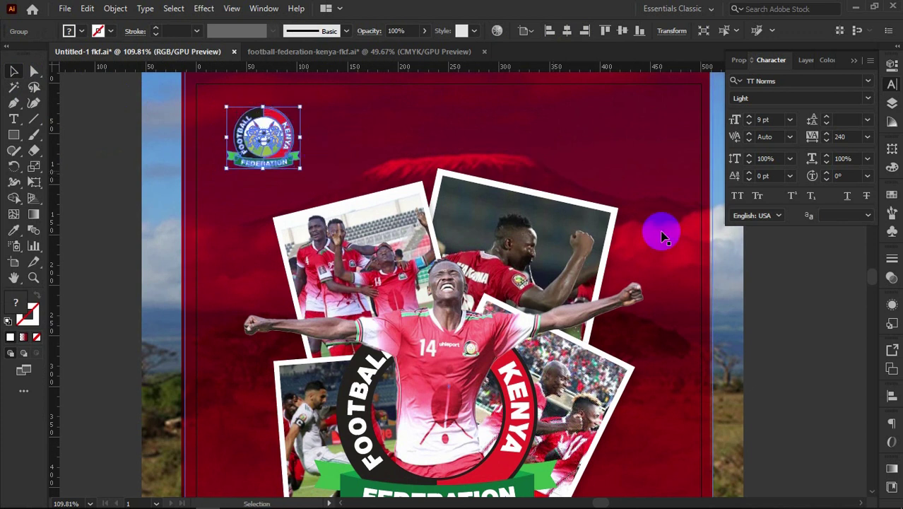
click(786, 258)
- Move the small federation logo slightly up and left, closer to the poster's upper-left corner
key(z)
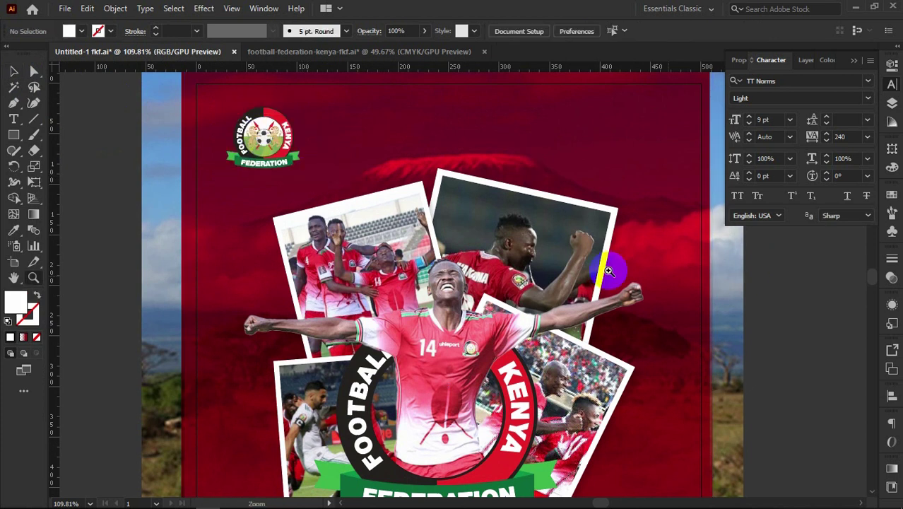
click(14, 71)
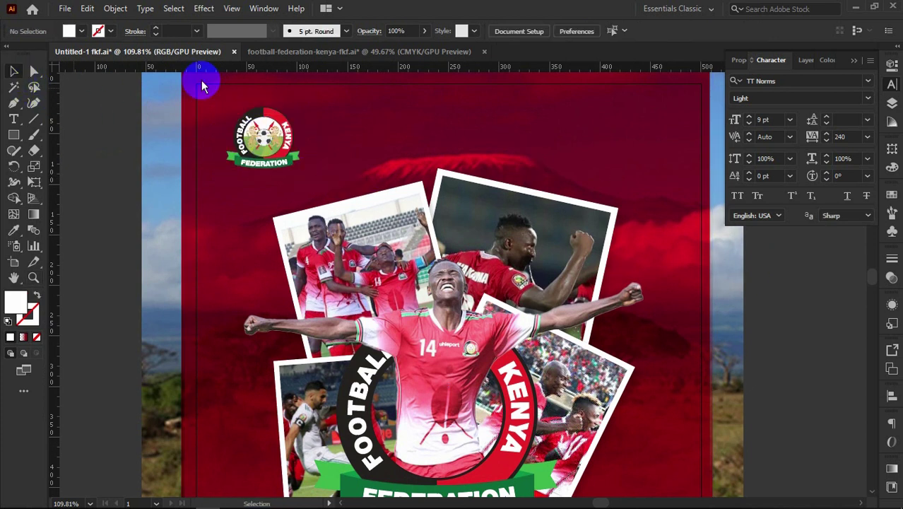
click(263, 134)
drag(255, 129, 247, 123)
key(z)
alt+click(390, 156)
mouse_move(390, 156)
mouse_down()
mouse_move(331, 157)
mouse_move(373, 161)
mouse_up()
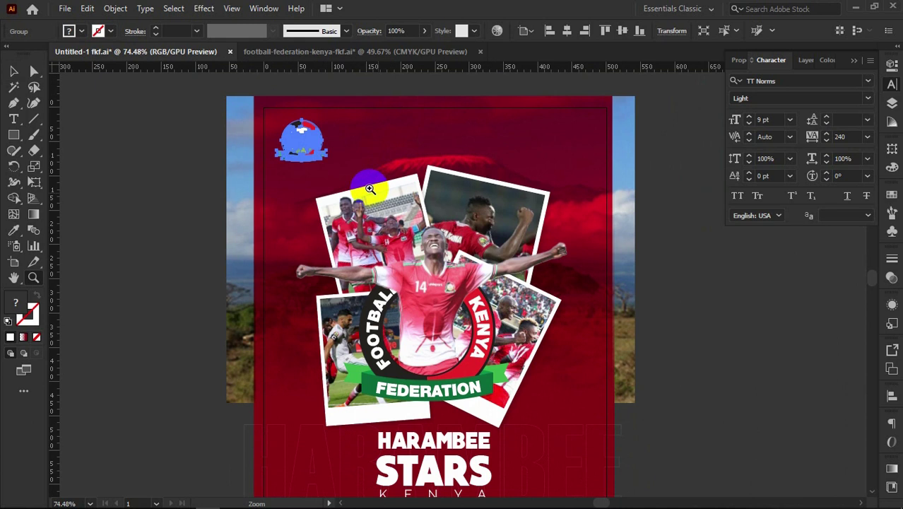
alt+click(373, 187)
click(12, 71)
click(92, 125)
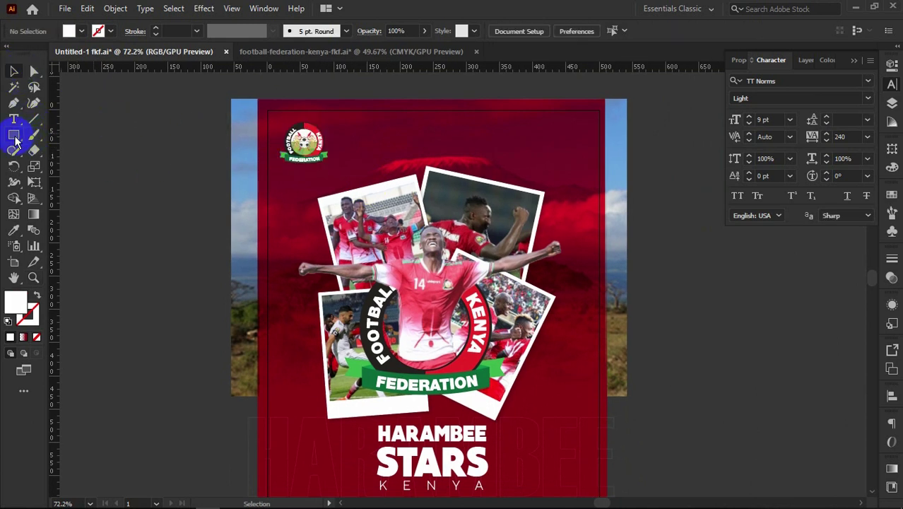
- Place a horizontal ruler guide along the top edge of the small federation logo
key(z)
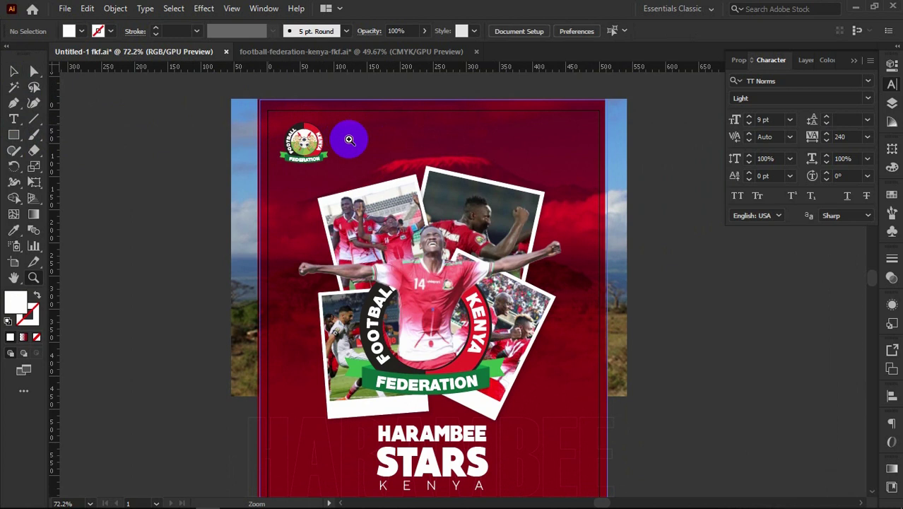
drag(349, 139, 350, 219)
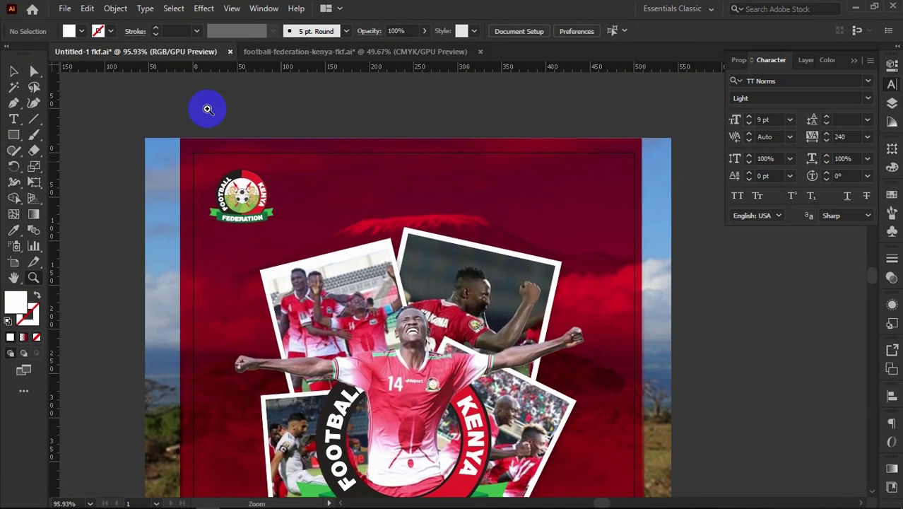
drag(180, 70, 244, 168)
click(13, 70)
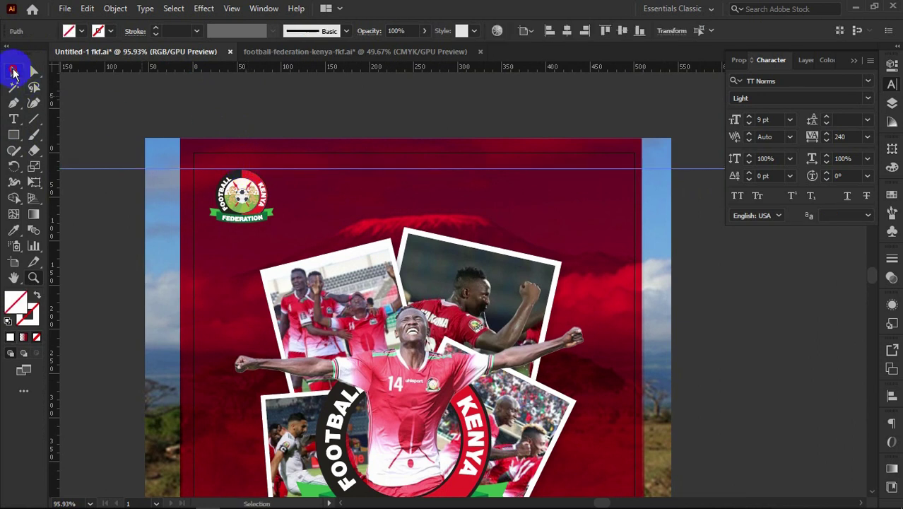
click(145, 104)
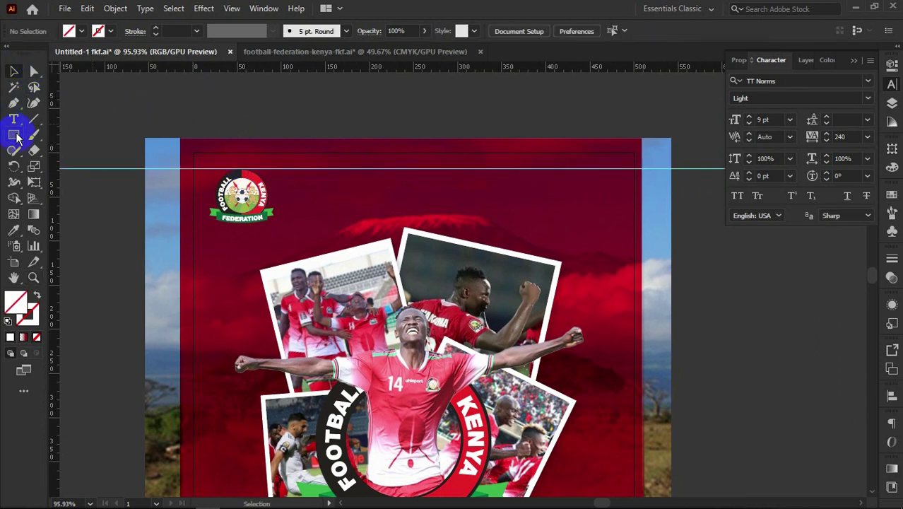
- Draw a wide rectangle under the guide in the poster's upper-right corner and convert it to a text area with Lorem ipsum placeholder text
click(15, 135)
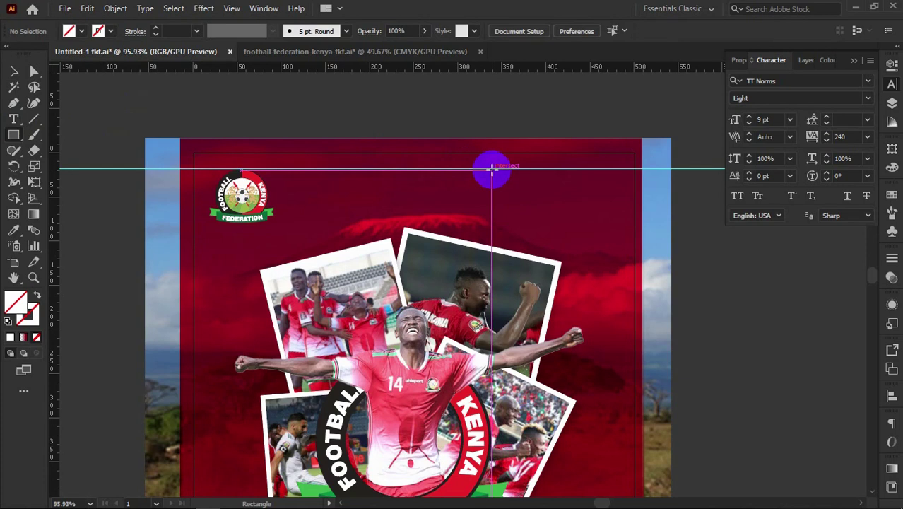
drag(489, 169, 623, 196)
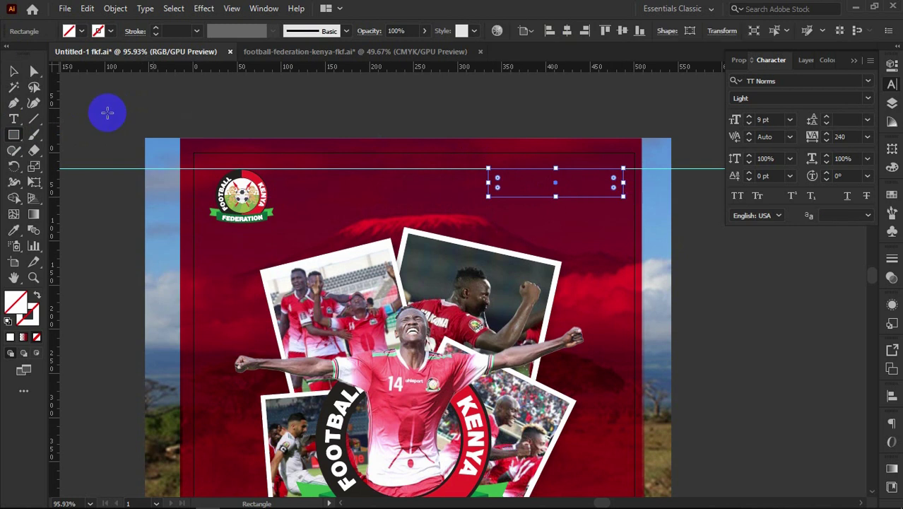
click(14, 119)
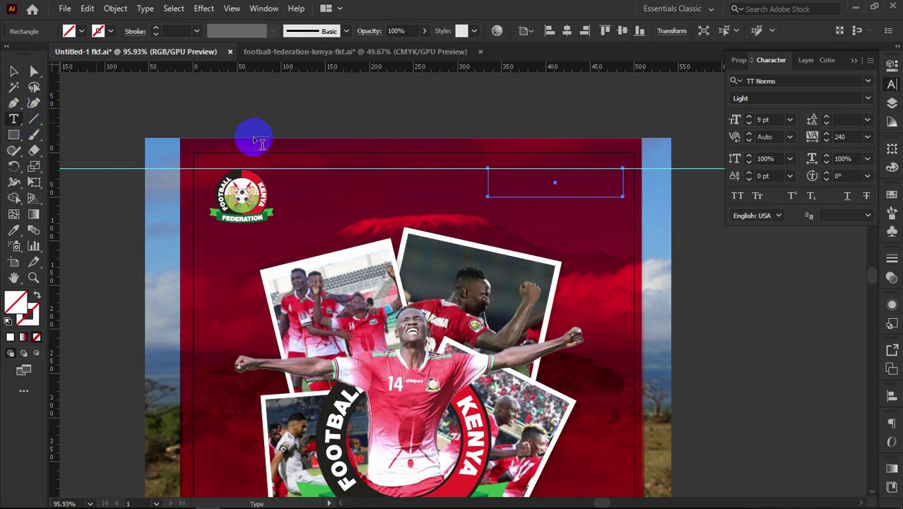
click(488, 183)
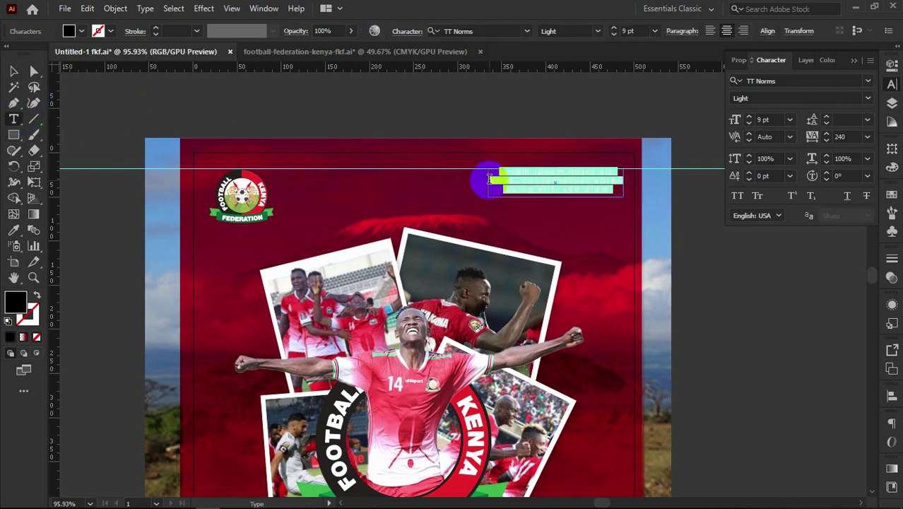
- Set the placeholder text's tracking to 100 and align its paragraph to the right
drag(854, 135, 826, 139)
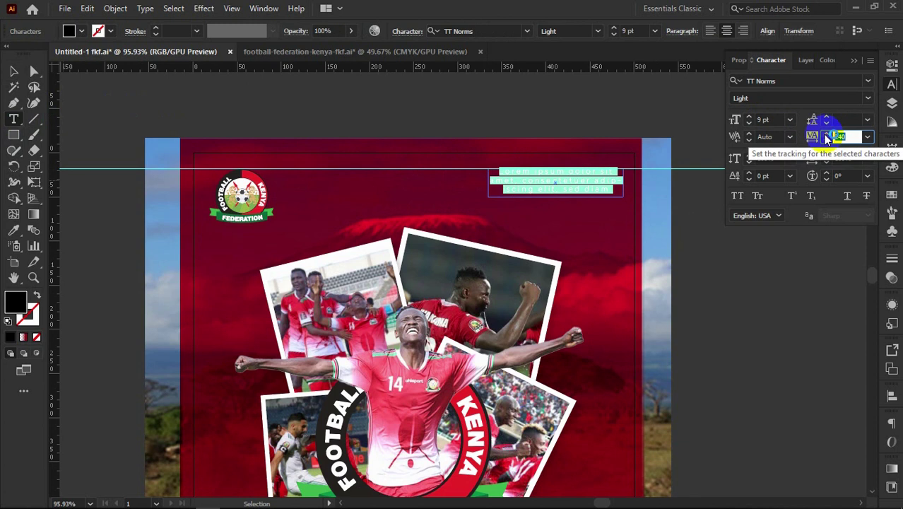
key(Return)
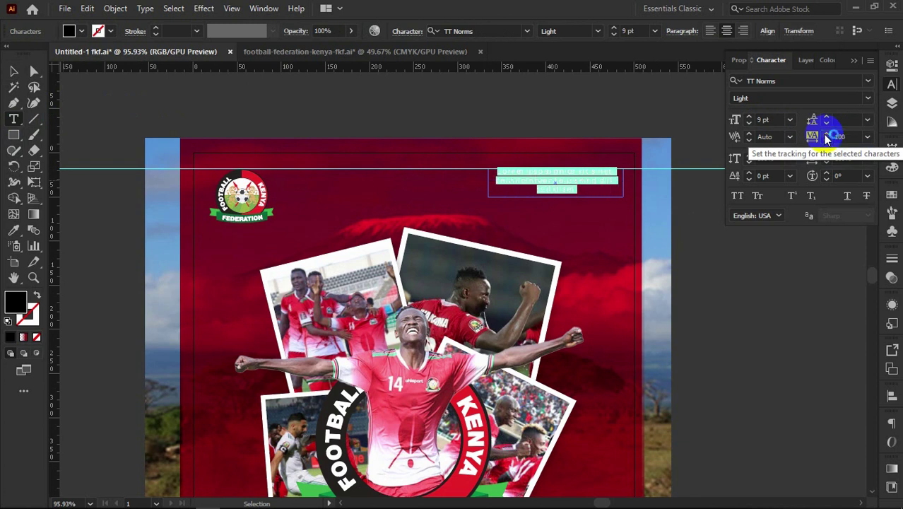
click(743, 31)
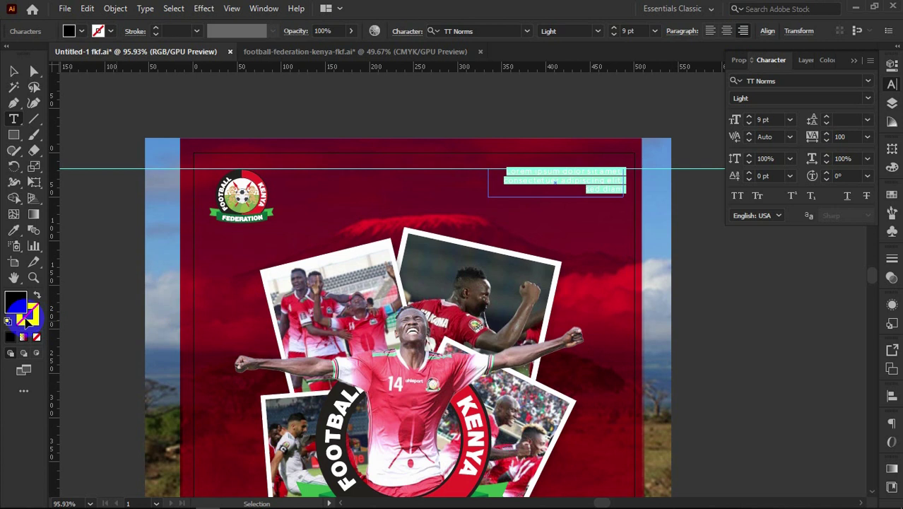
- Give the placeholder text a white fill with no stroke
click(8, 322)
click(26, 318)
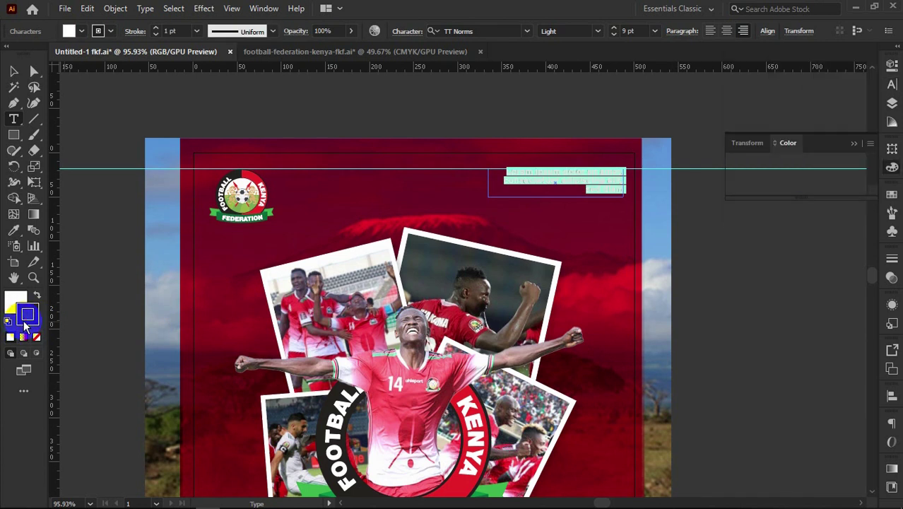
click(36, 337)
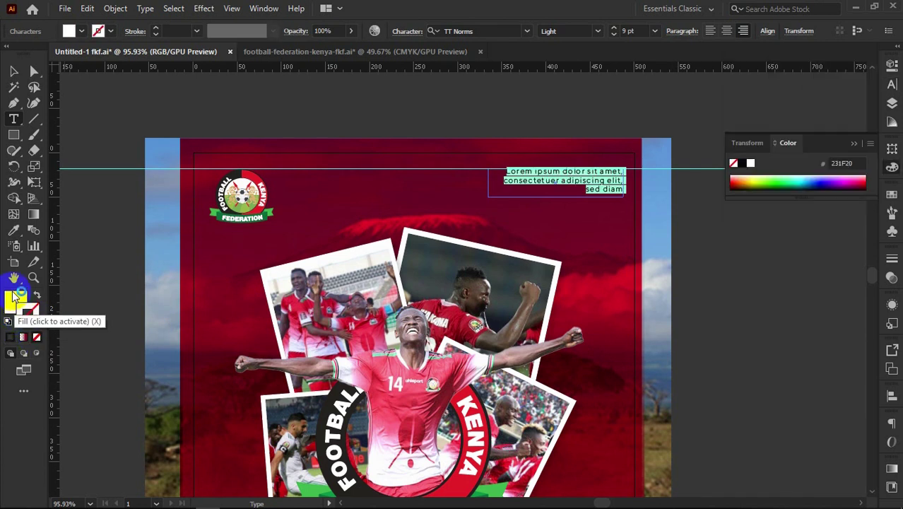
click(15, 302)
click(14, 71)
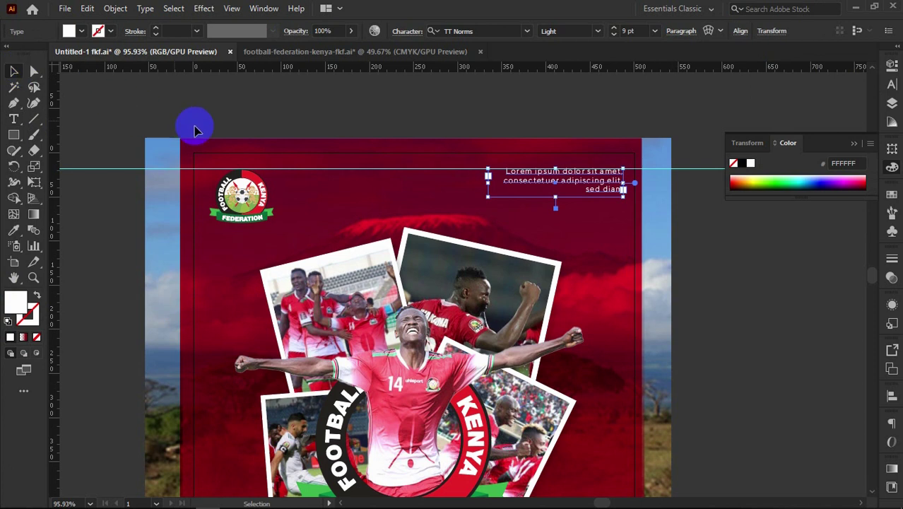
click(890, 84)
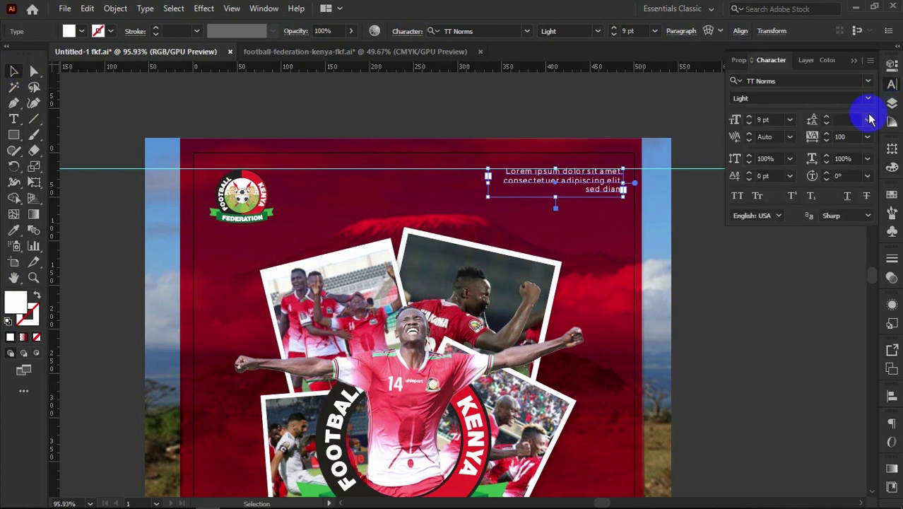
- Delete the horizontal guide at the top of the logo and placeholder text
click(609, 114)
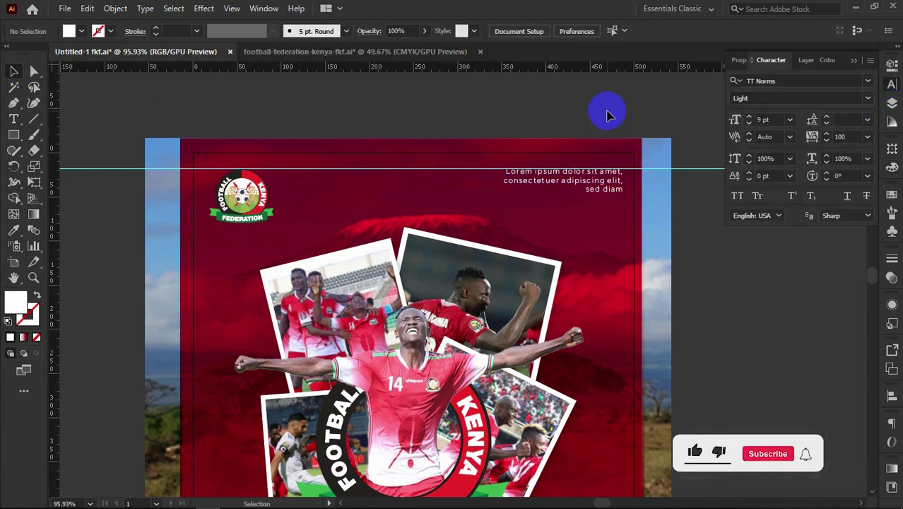
click(696, 171)
click(699, 193)
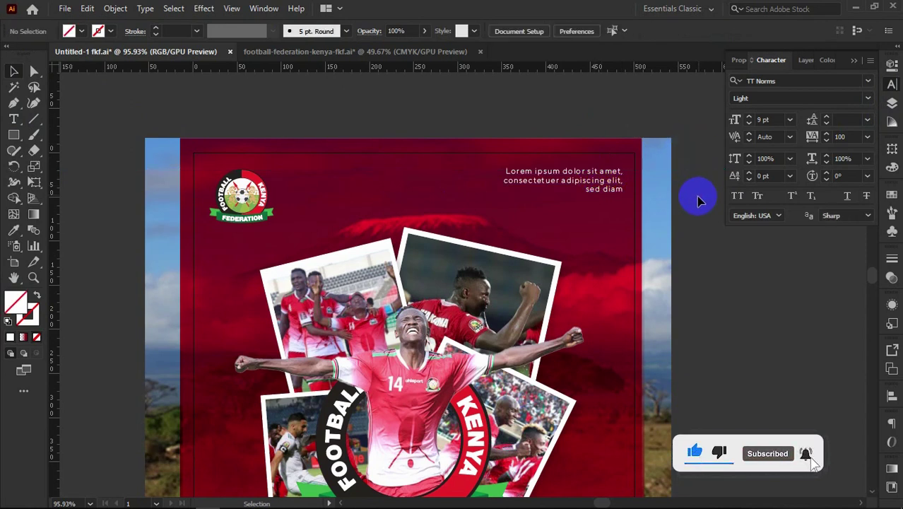
- Reduce the tracking of the Lorem ipsum placeholder text in the poster's upper-right corner to 70
key(z)
drag(590, 187, 561, 199)
drag(524, 175, 627, 204)
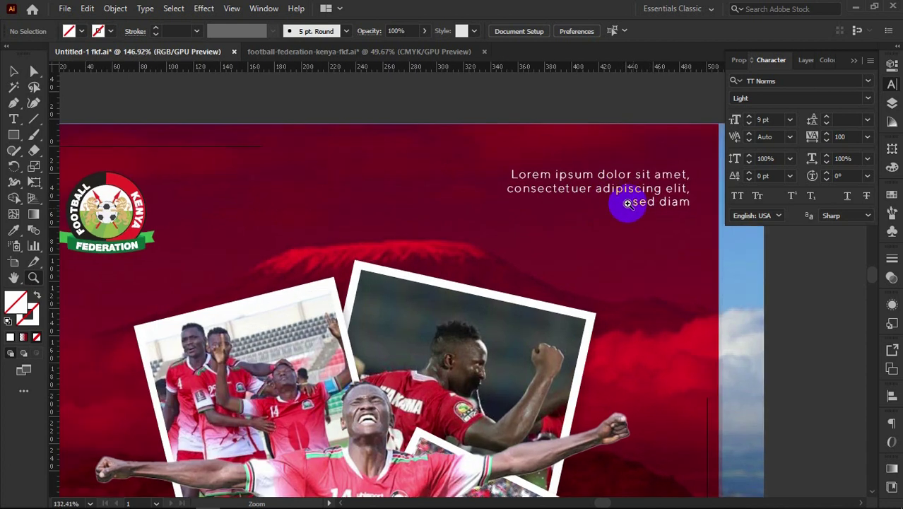
drag(570, 202, 495, 202)
click(14, 71)
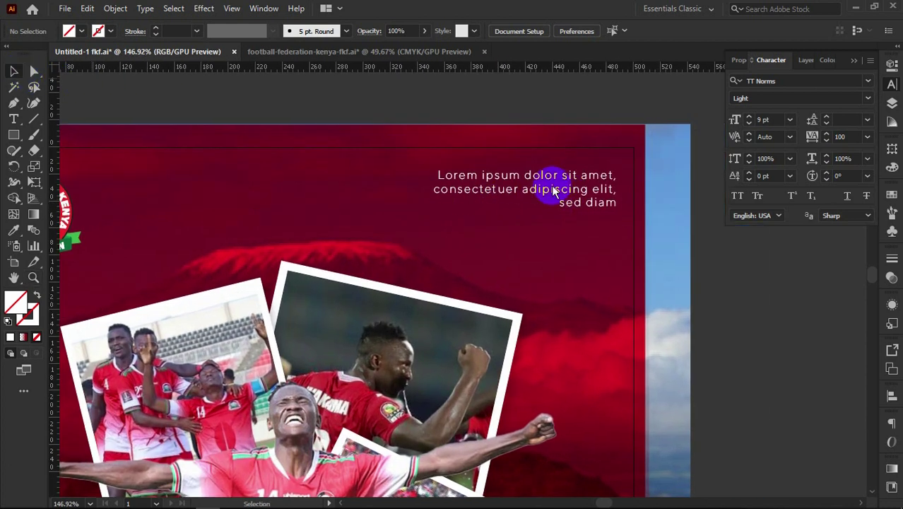
click(550, 192)
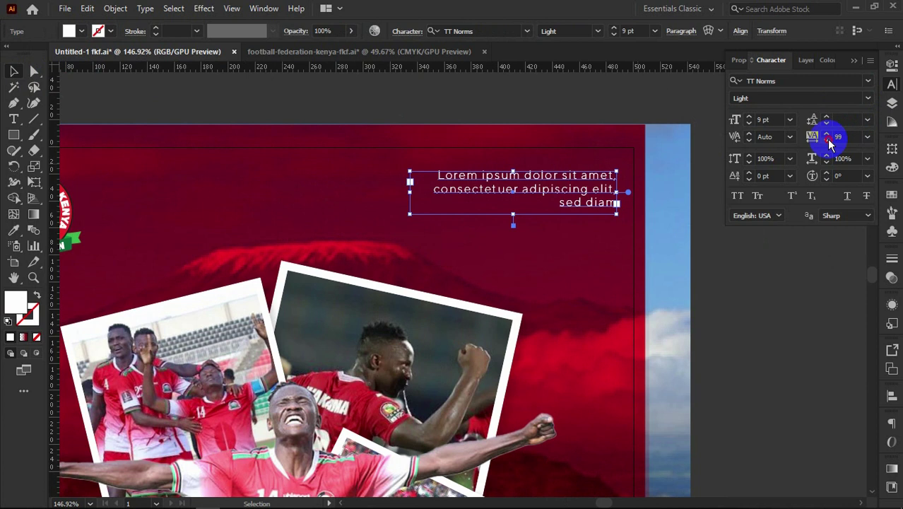
click(828, 140)
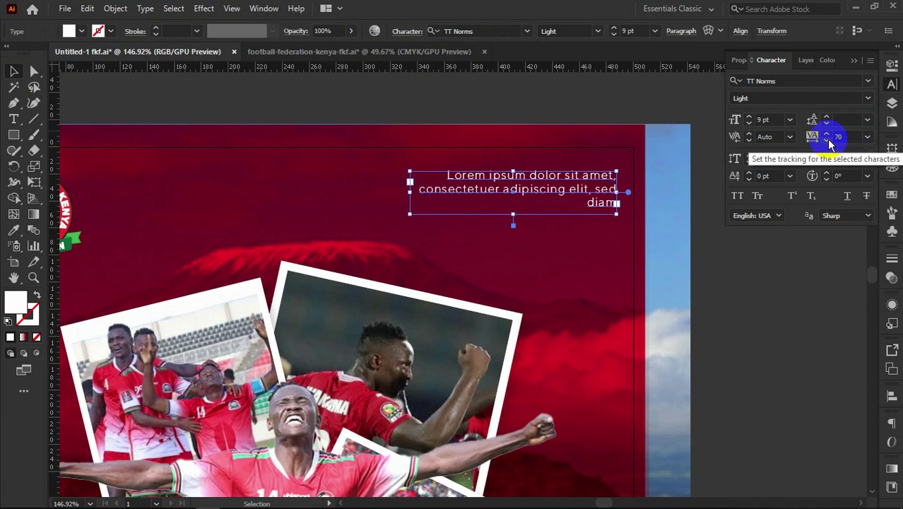
click(712, 191)
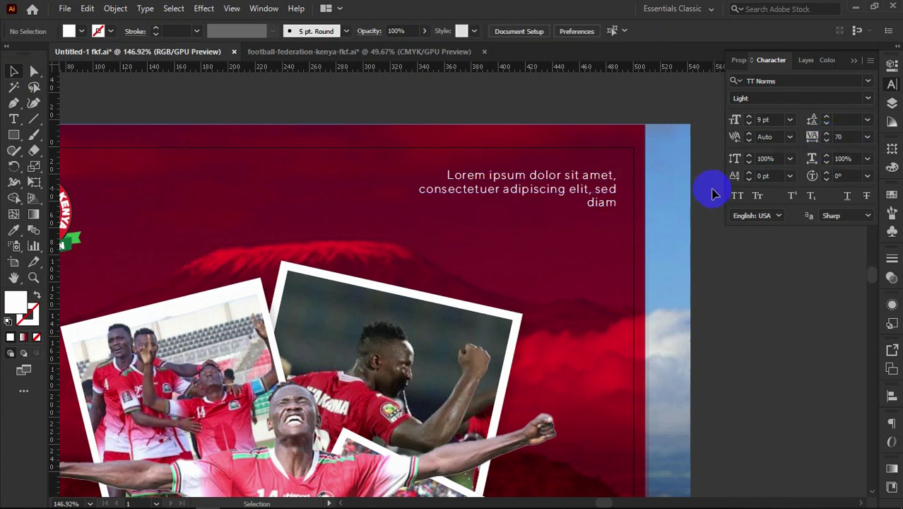
- Move the placeholder text slightly down and inward, and align it with the small federation logo on their vertical centres
click(570, 207)
drag(486, 241, 674, 225)
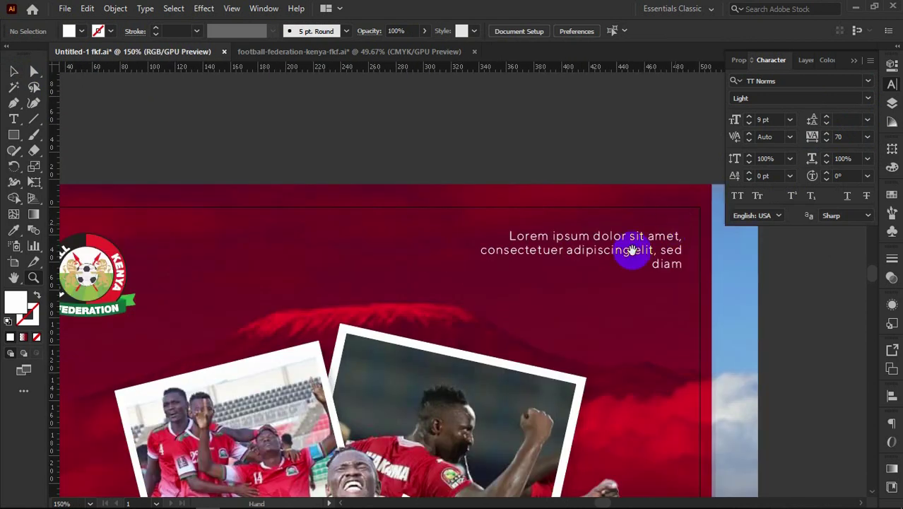
drag(631, 251, 654, 262)
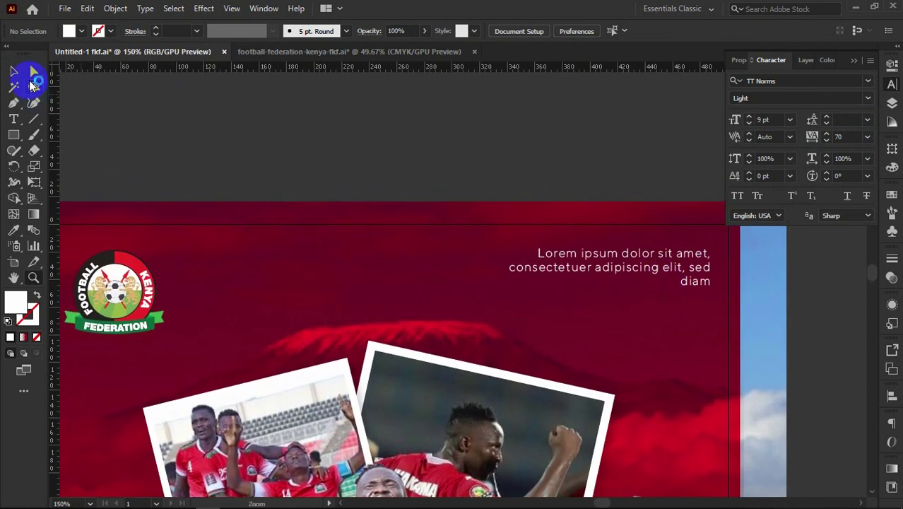
click(14, 71)
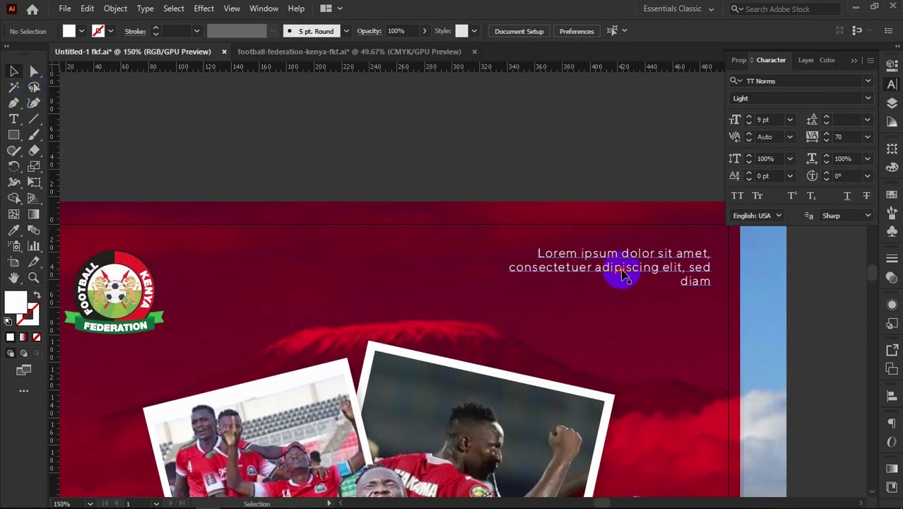
drag(622, 271, 610, 298)
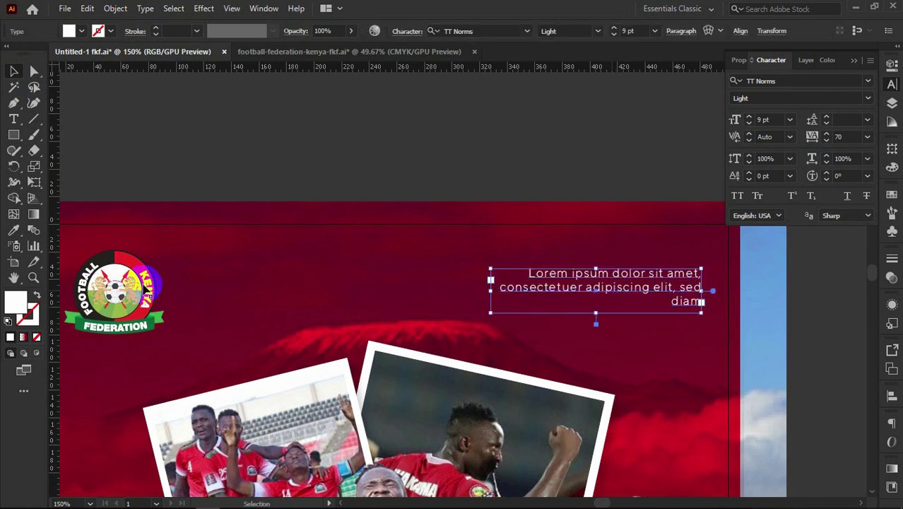
shift+click(145, 290)
click(500, 31)
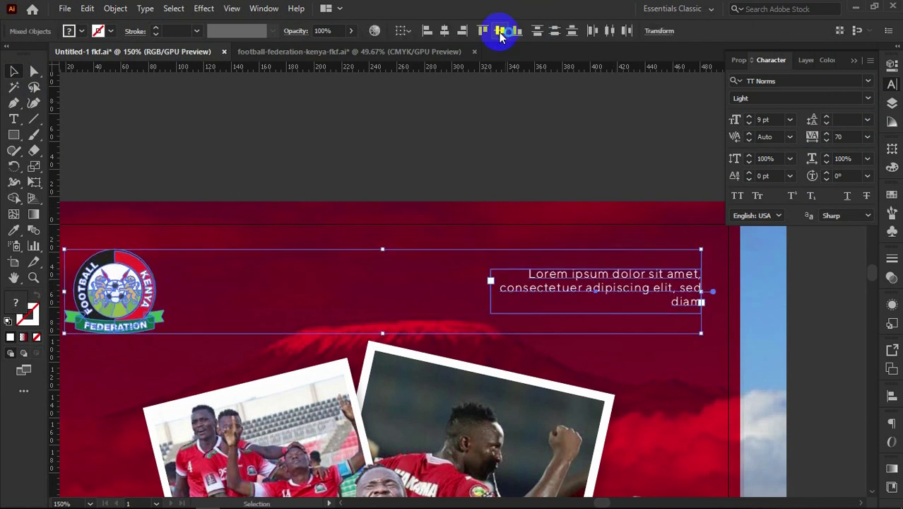
click(512, 119)
- Examine the poster's overall layout, from the logo and placeholder text down to the HARAMBEE STARS KENYA title
key(z)
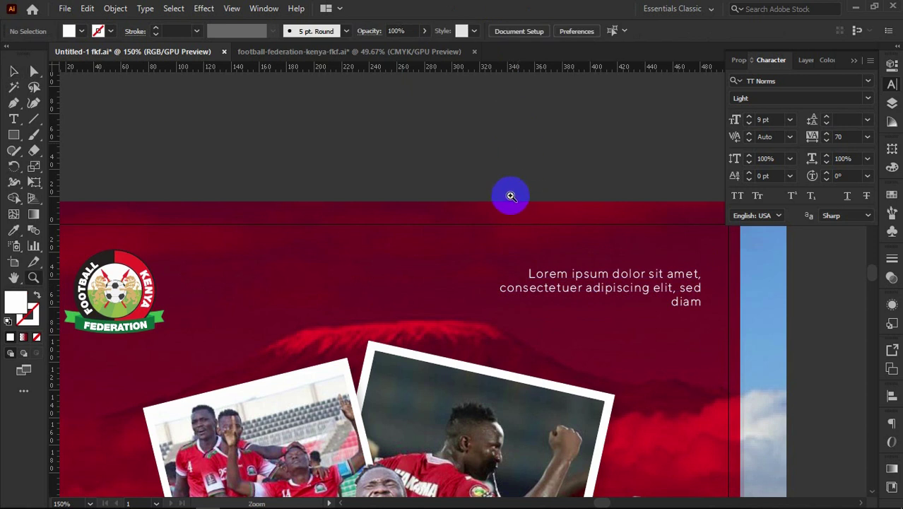
drag(531, 197, 472, 145)
key(space)
drag(478, 189, 475, 148)
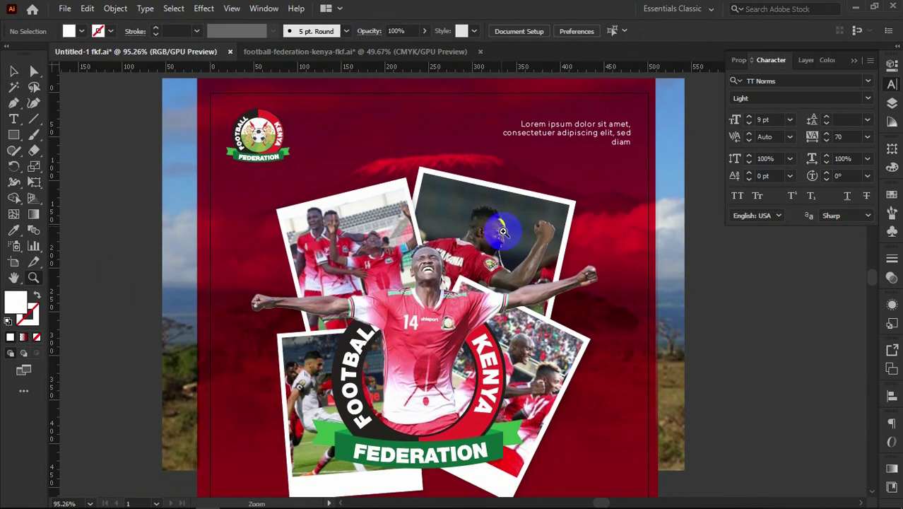
drag(503, 231, 445, 230)
key(space)
drag(477, 261, 453, 186)
drag(427, 226, 397, 257)
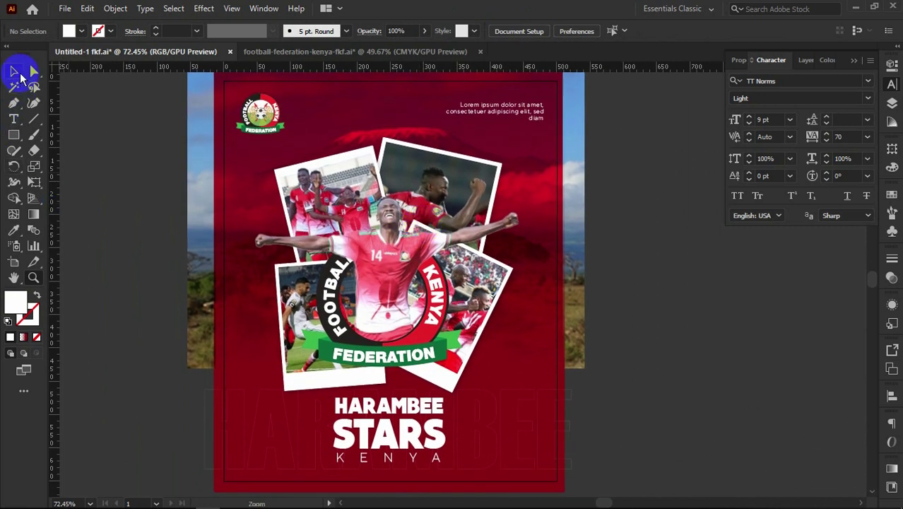
- Draw a white 500 by 600 px rectangle over the poster, matching the artboard from corner to corner
click(20, 77)
key(z)
click(155, 163)
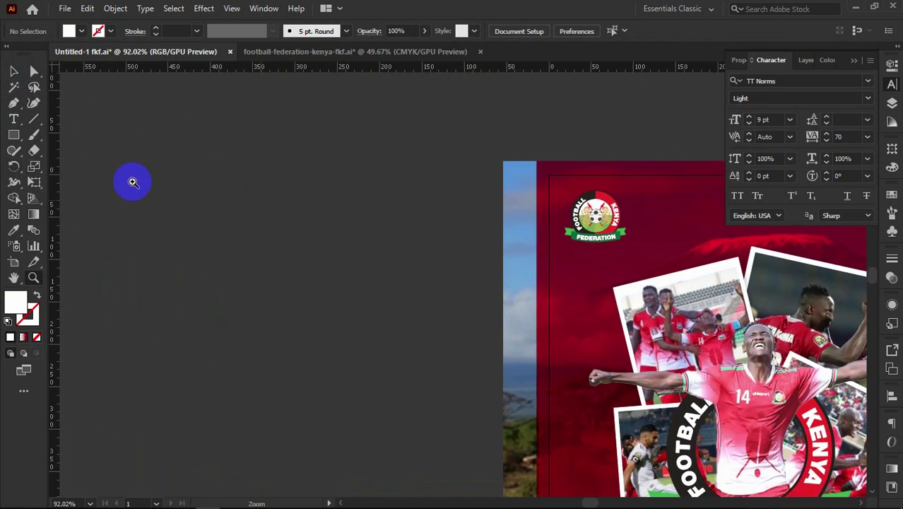
drag(260, 196, 194, 182)
key(space)
drag(286, 226, 241, 206)
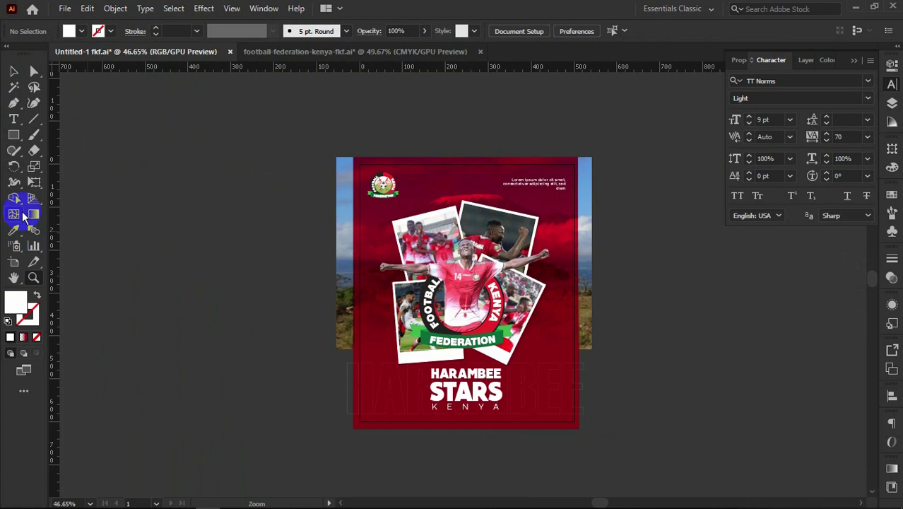
click(14, 134)
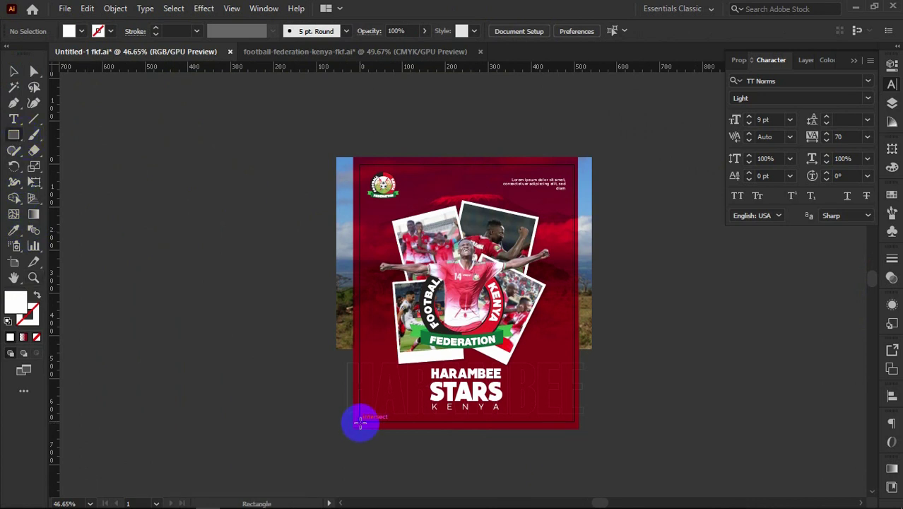
mouse_move(360, 422)
mouse_down()
mouse_move(516, 315)
mouse_move(551, 257)
mouse_move(558, 192)
mouse_move(574, 162)
mouse_up()
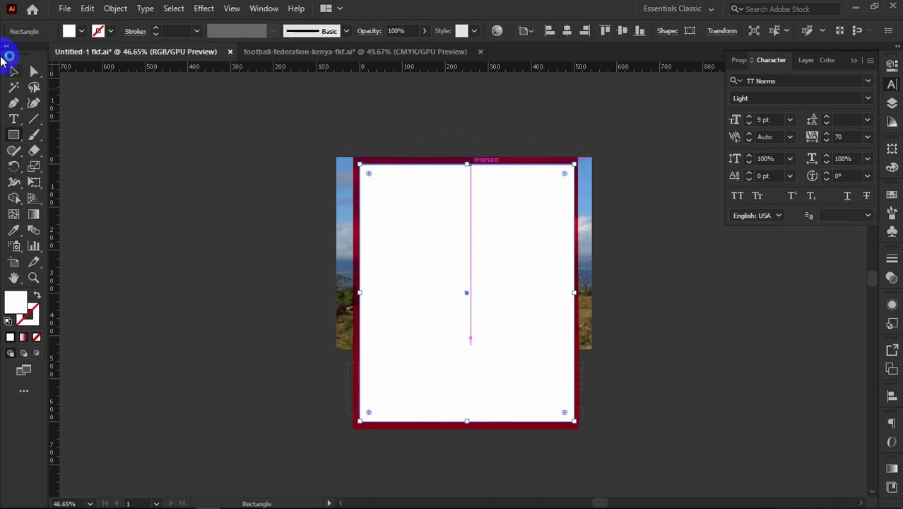
click(14, 71)
click(215, 115)
- Select all the poster artwork together with the white rectangle and make a clipping mask that crops it to the artboard
key(z)
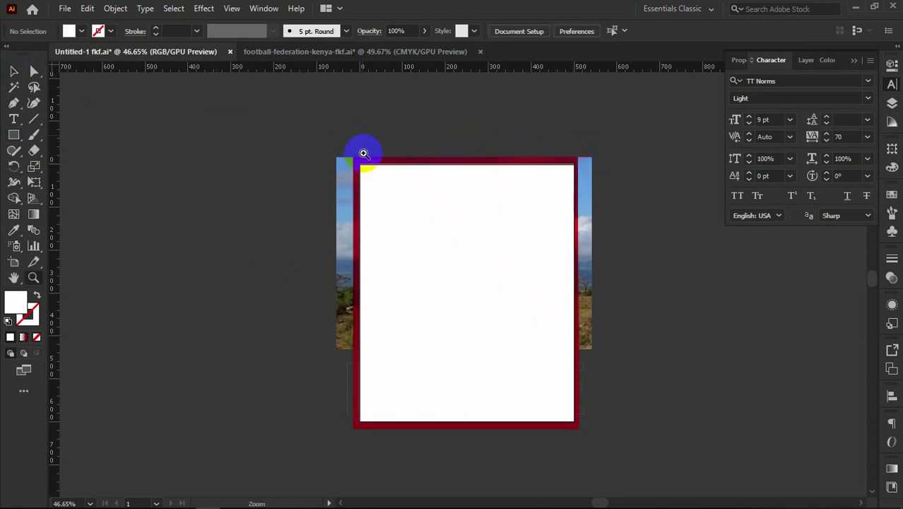
drag(366, 162, 404, 194)
drag(360, 267, 296, 227)
click(13, 71)
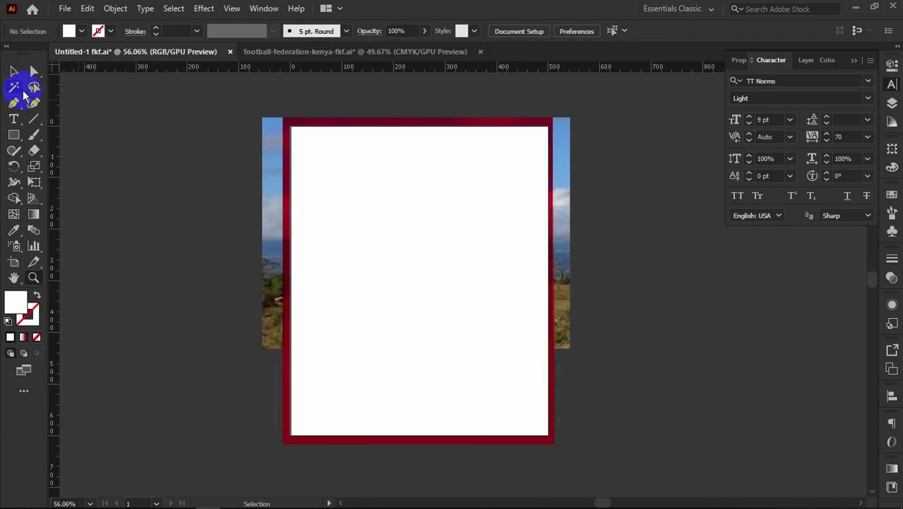
drag(210, 92, 613, 457)
right_click(418, 269)
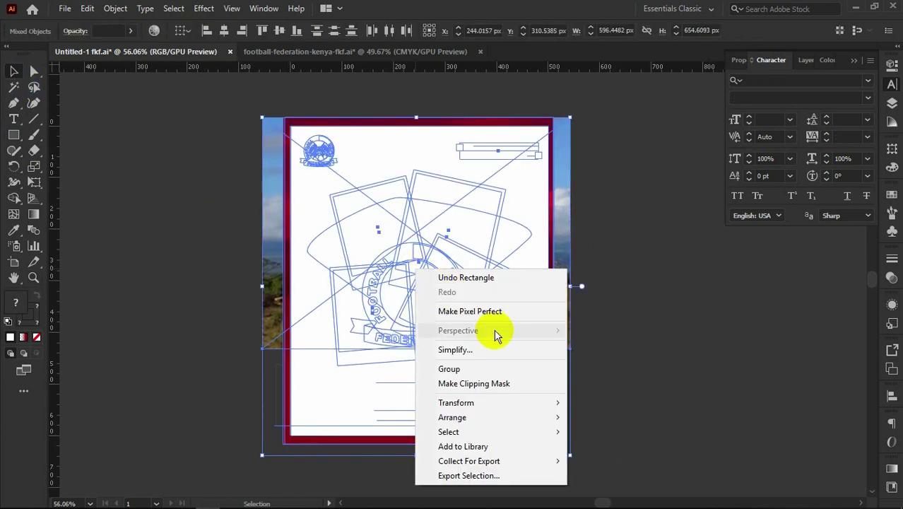
click(500, 384)
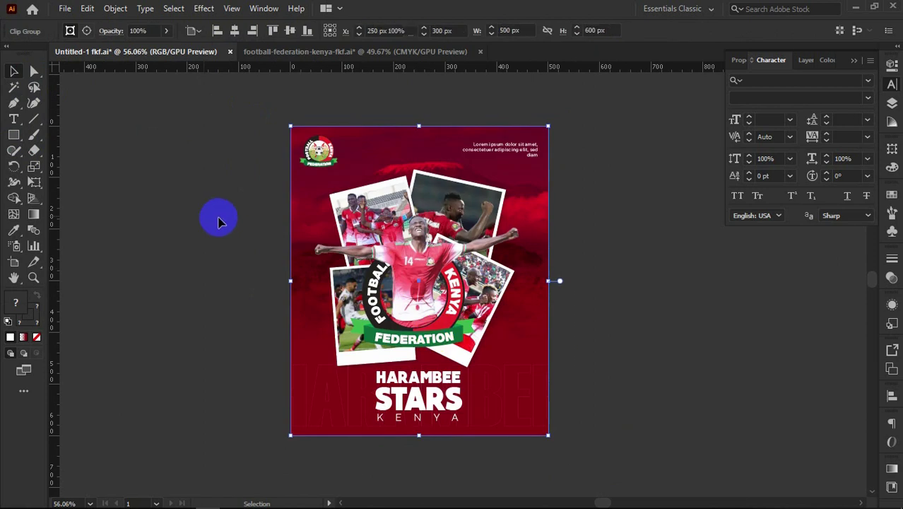
click(202, 254)
key(ctrl+0)
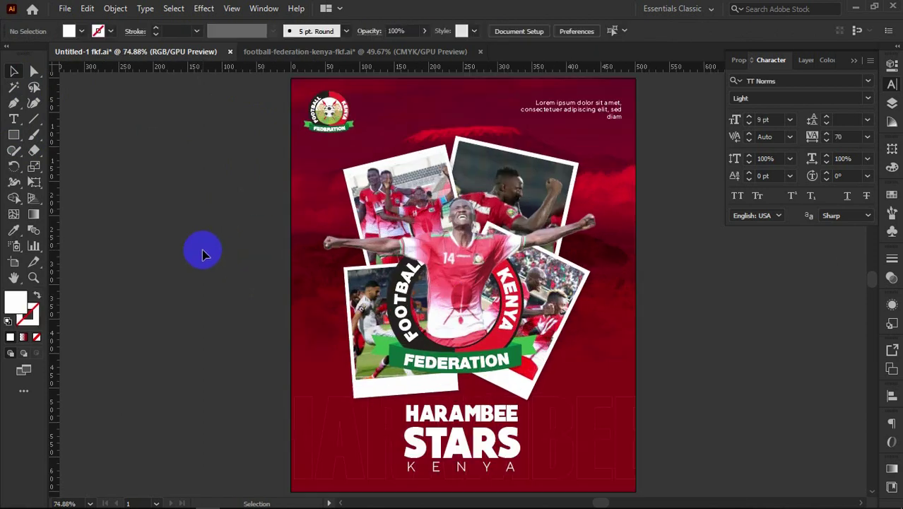